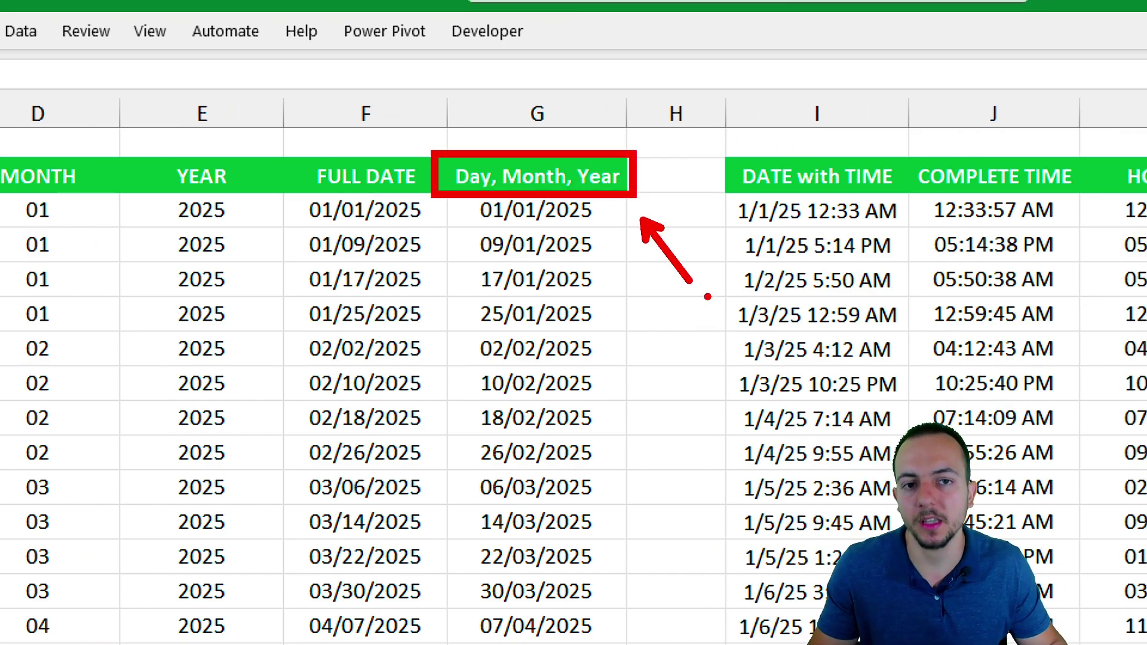
Step: Review the example columns for date with time, complete time, hour, minutes and seconds, including the full value in I3
drag(144, 114, 911, 123)
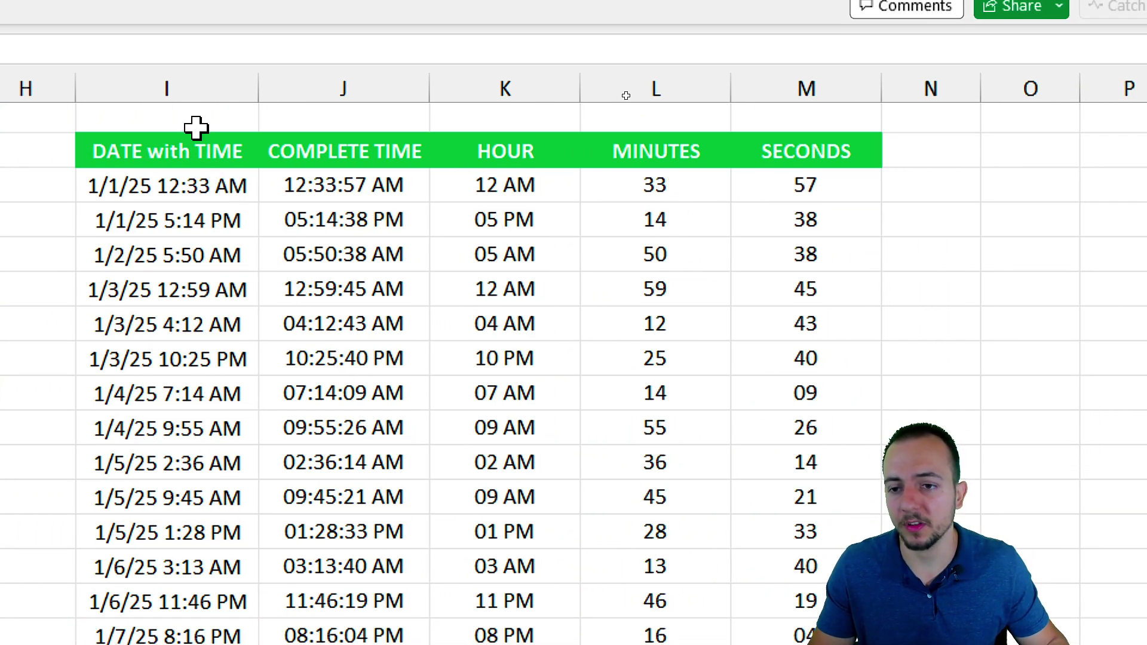
click(225, 114)
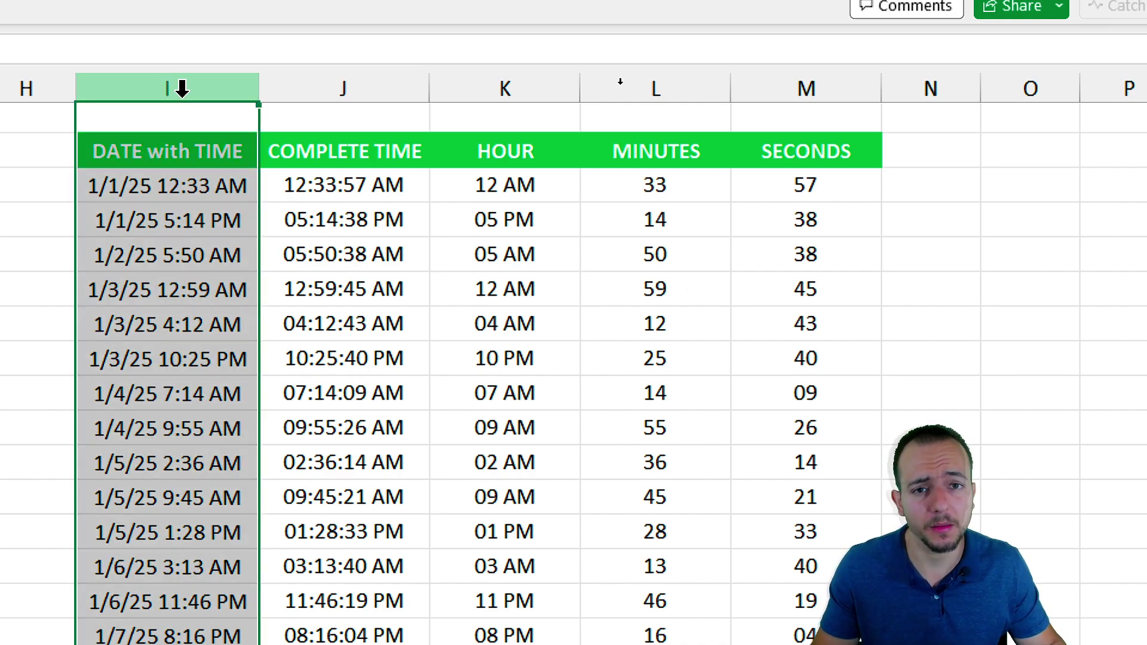
double_click(174, 179)
drag(86, 185, 225, 187)
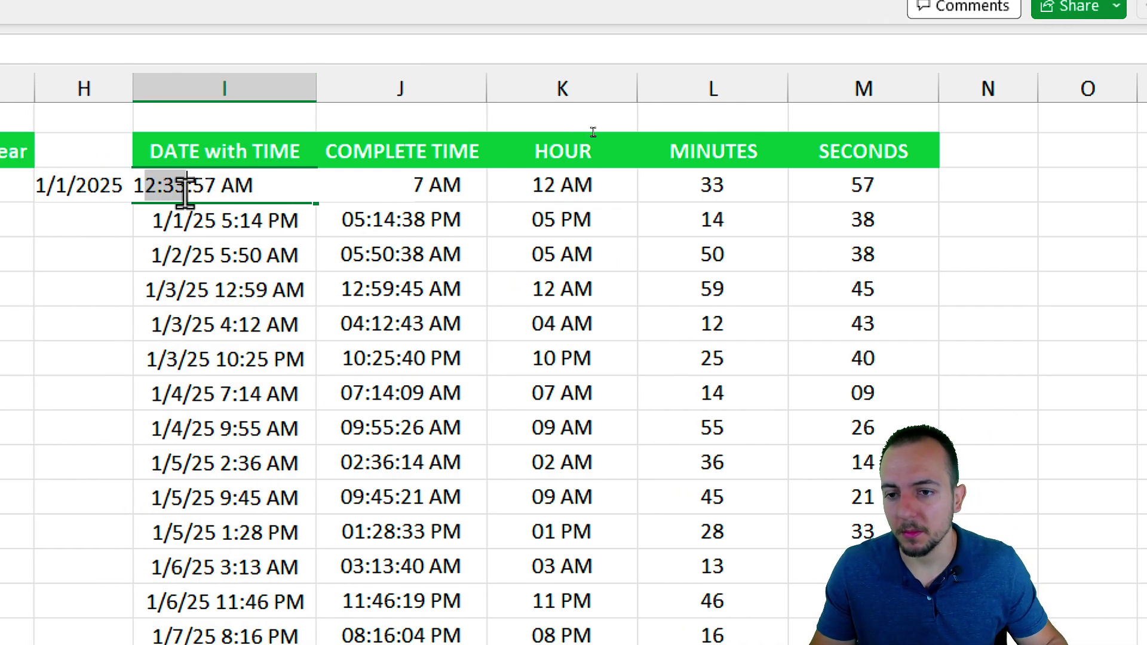
key(Escape)
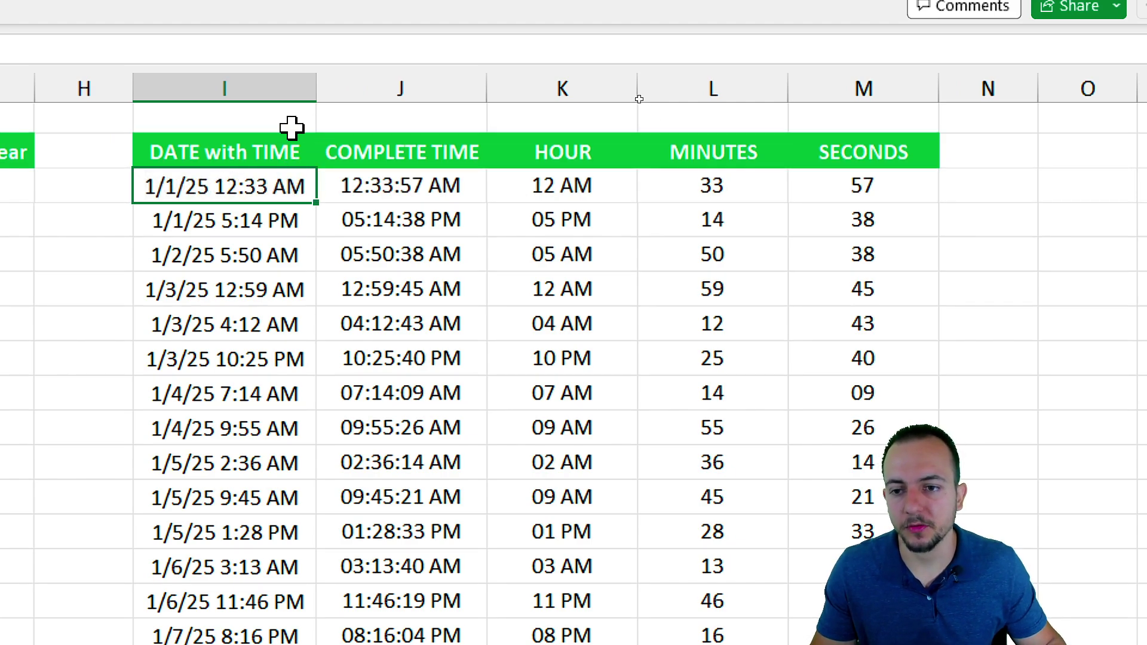
click(433, 87)
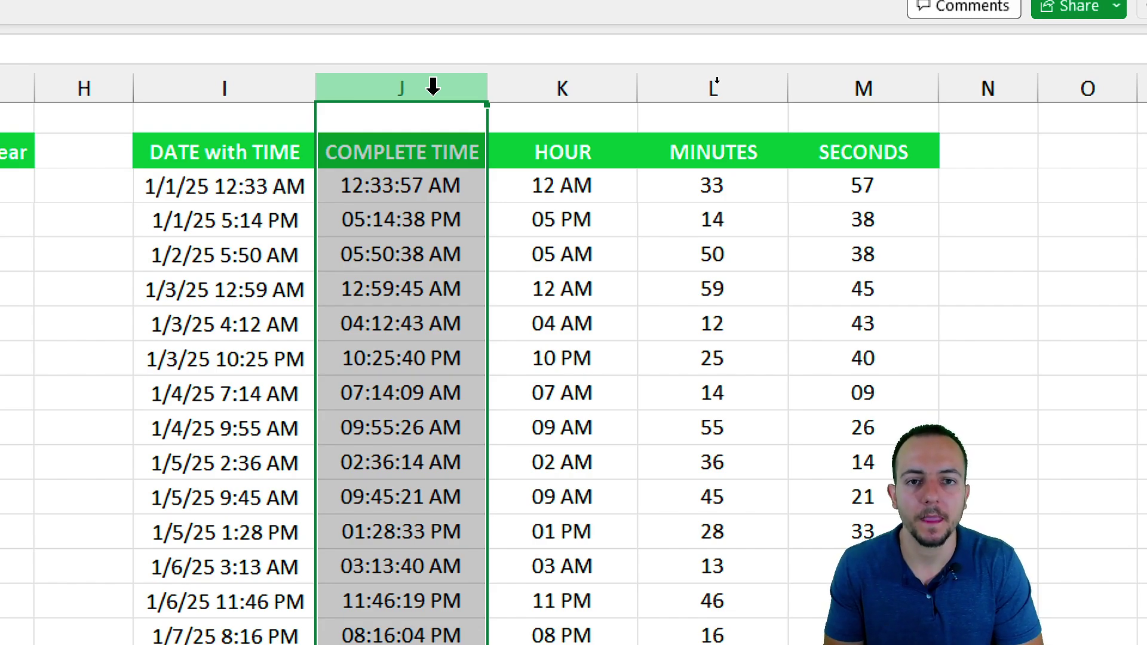
click(533, 89)
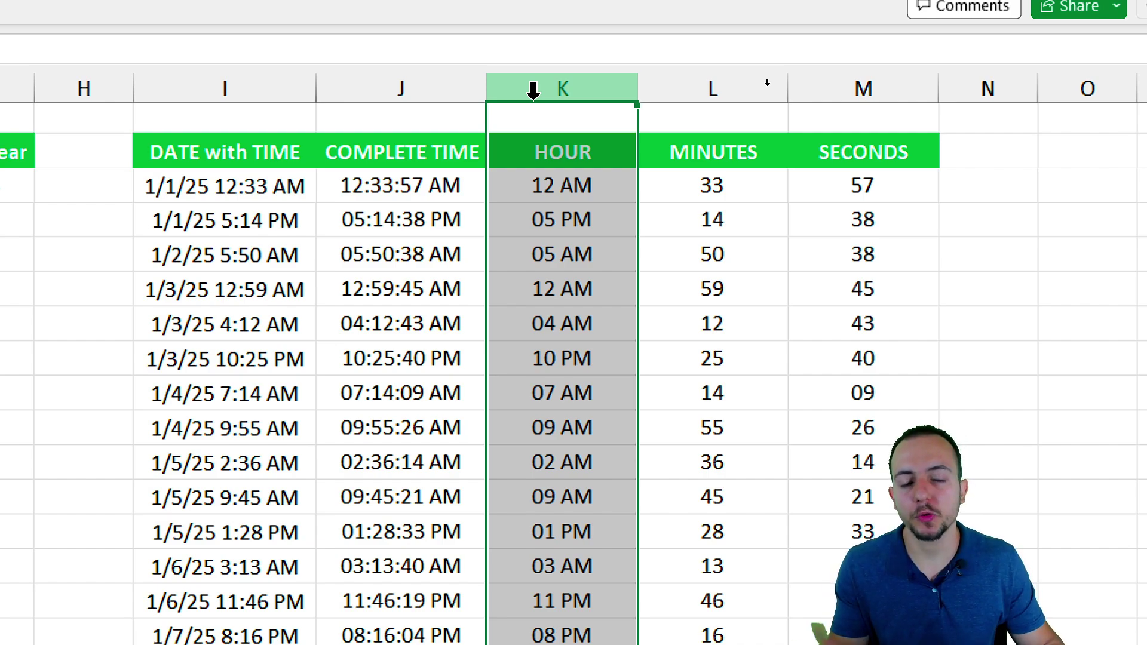
click(697, 87)
click(844, 87)
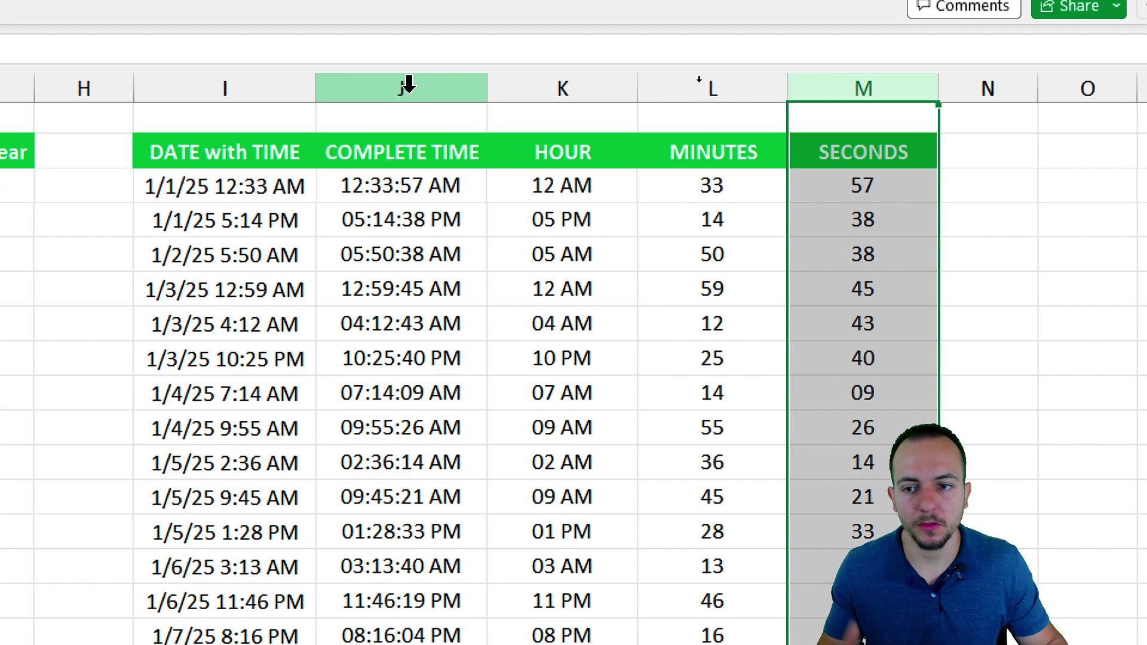
click(265, 80)
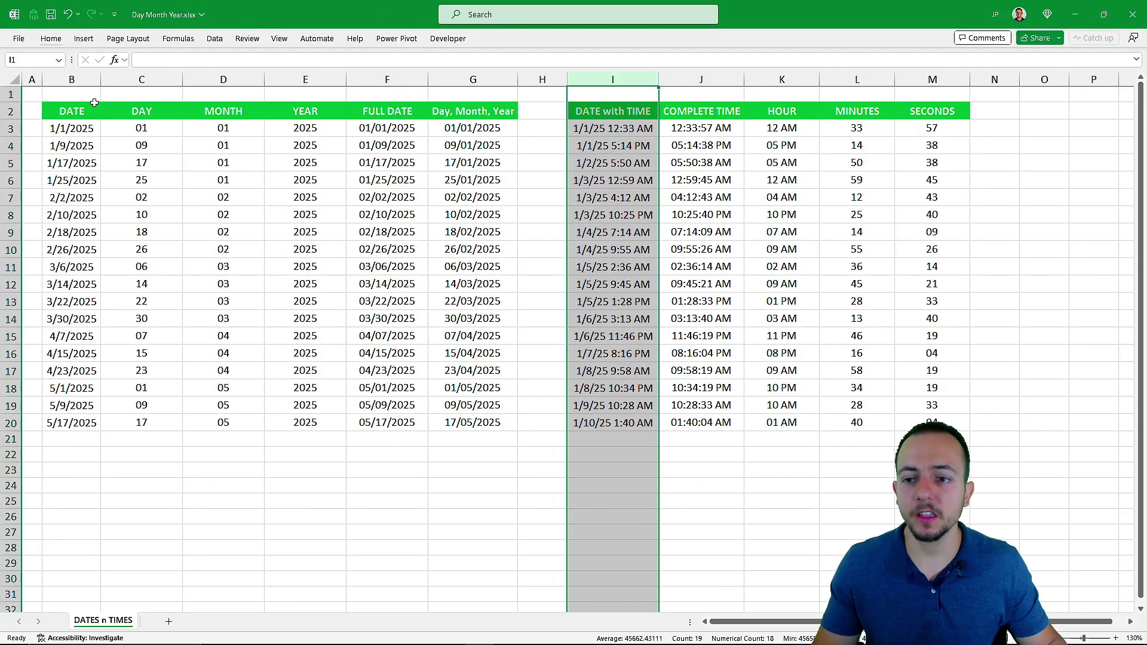
click(77, 110)
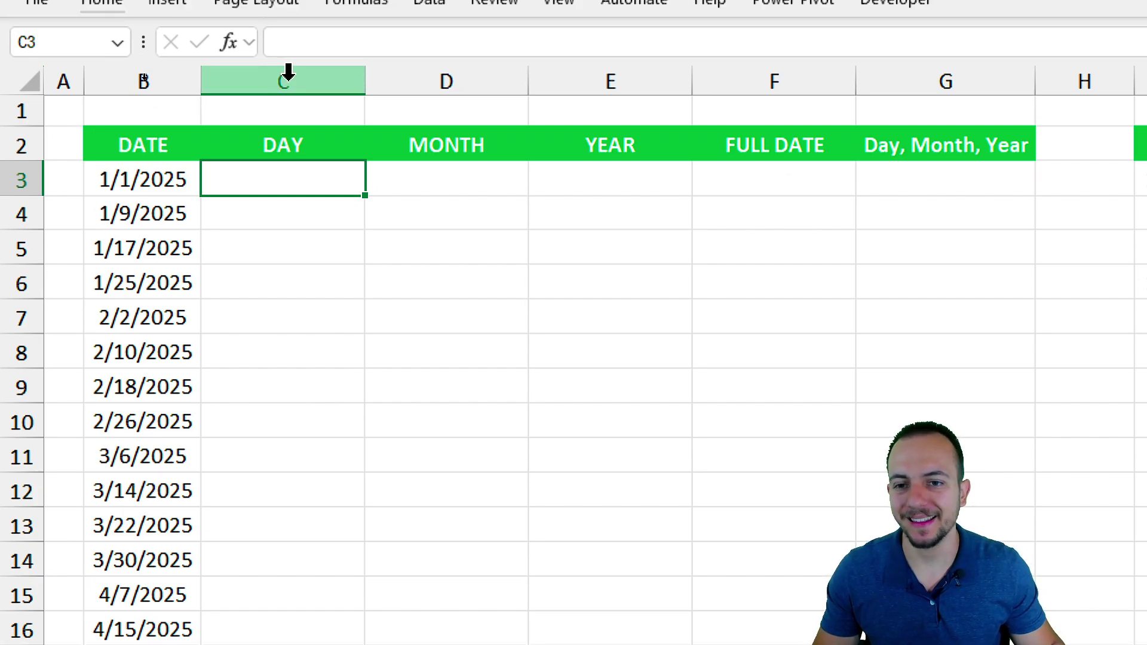
Step: Enter the formula =DAY(B3) in C3 to extract the day from the first date
click(289, 59)
click(181, 72)
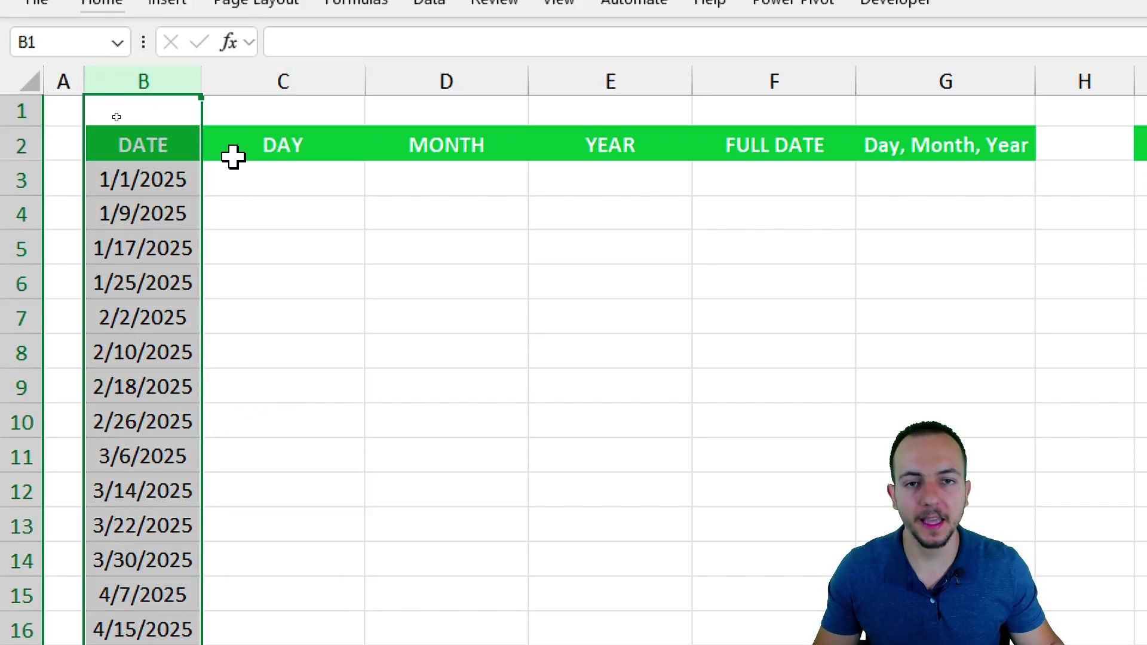
click(264, 187)
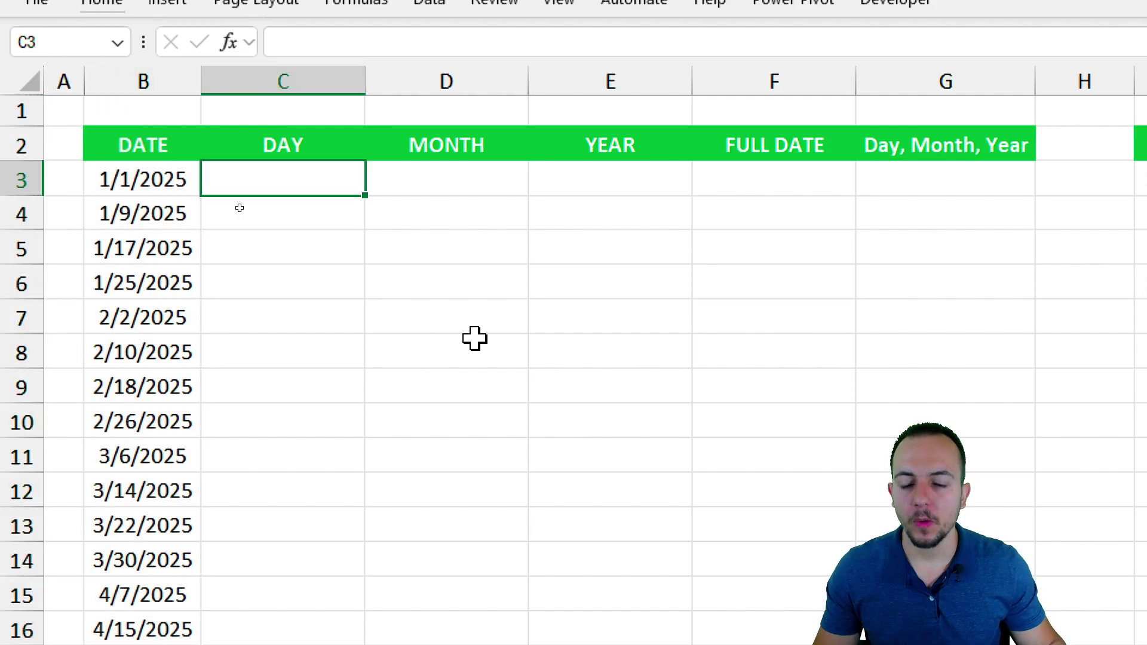
text(=day)
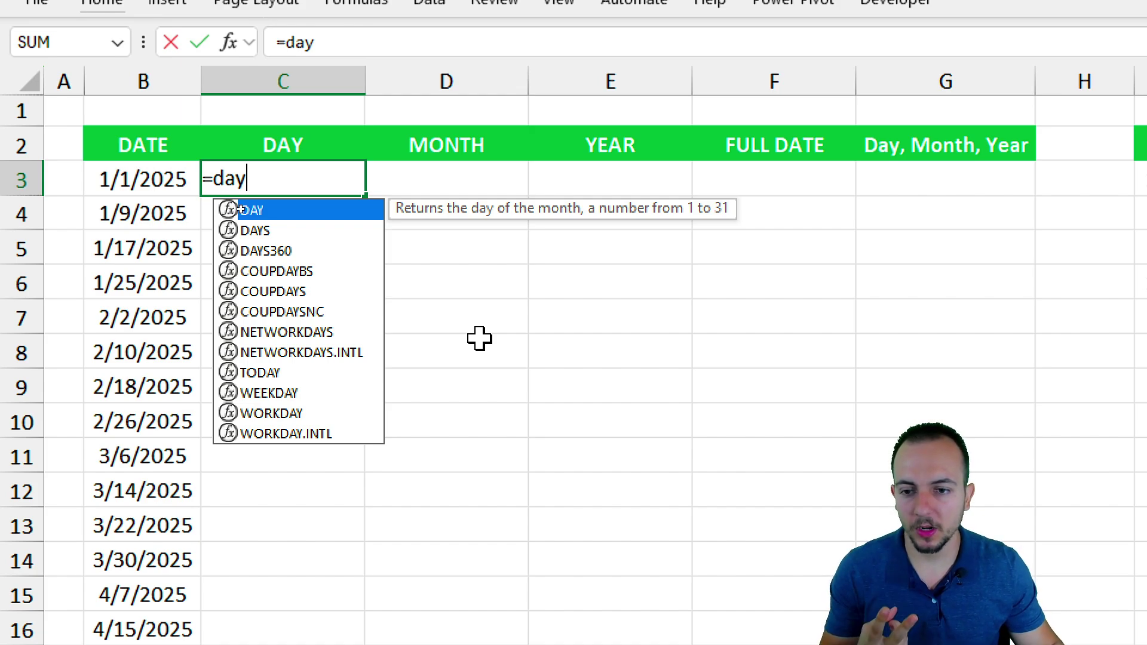
double_click(295, 211)
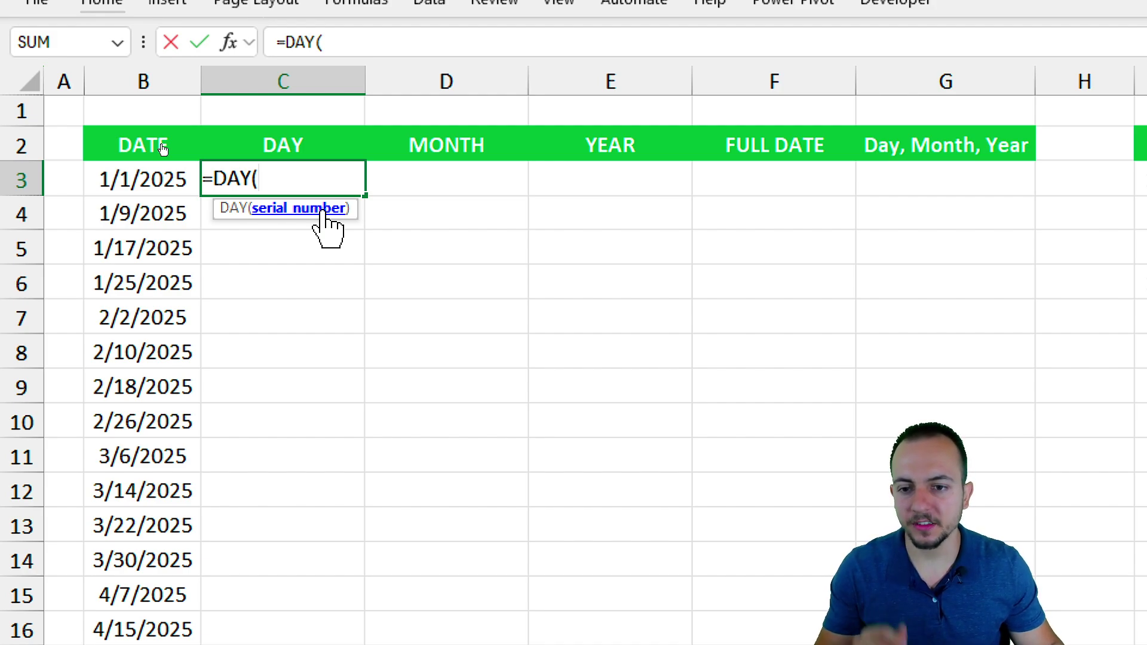
click(154, 188)
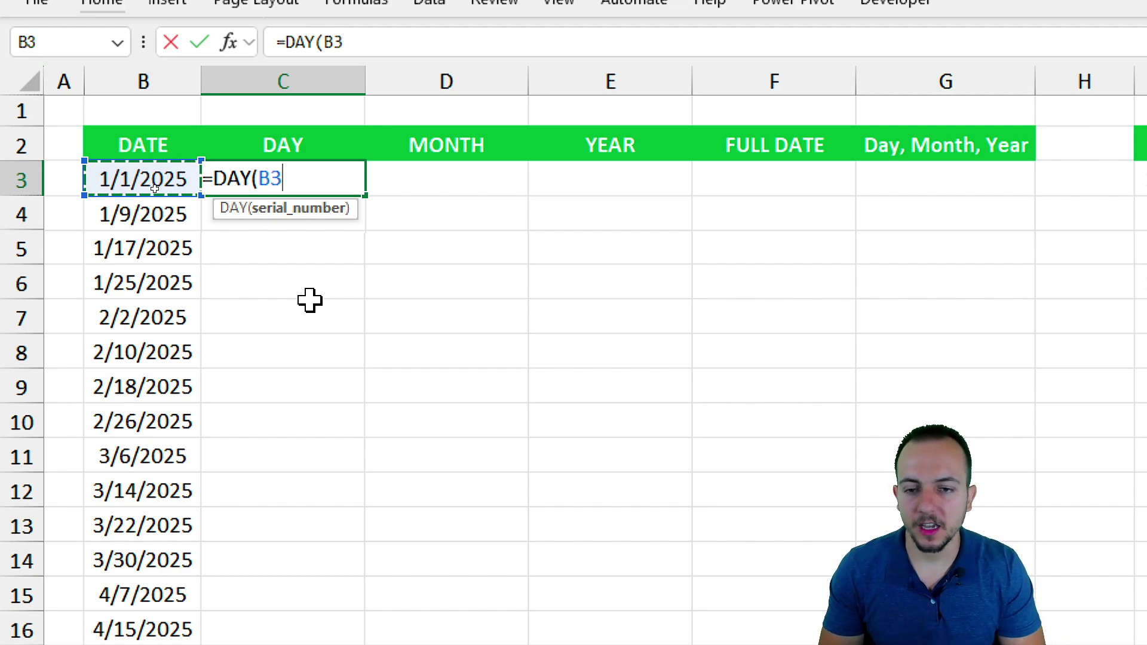
key(Return)
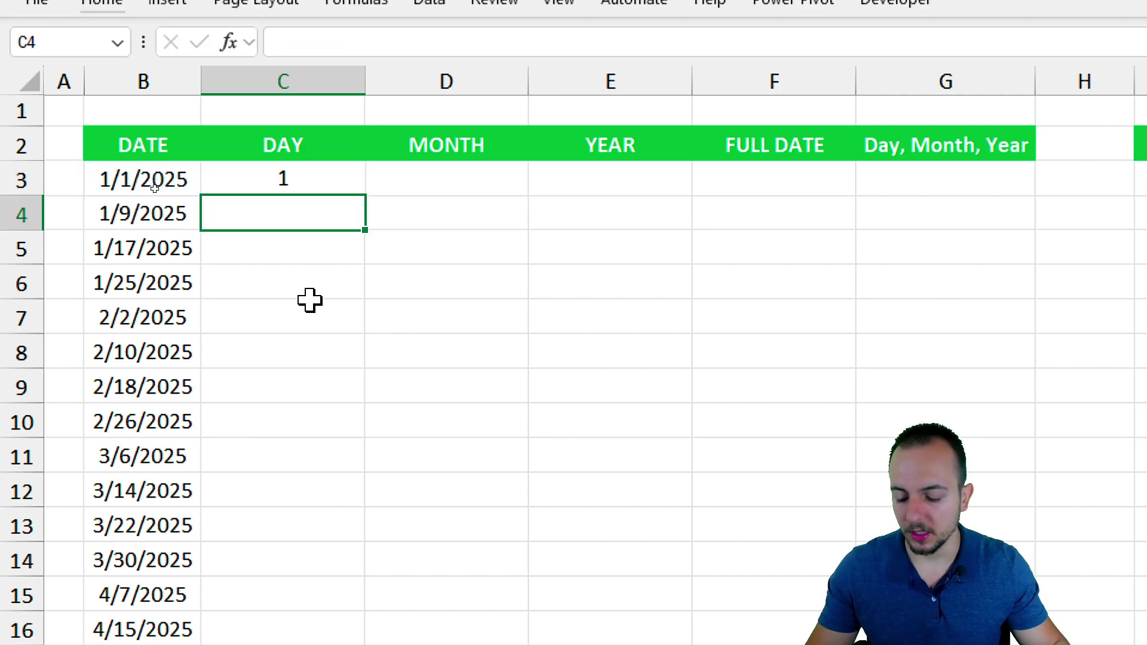
mouse_move(264, 155)
mouse_down()
mouse_move(307, 198)
mouse_move(298, 207)
mouse_move(159, 197)
mouse_move(151, 219)
mouse_move(208, 207)
mouse_up()
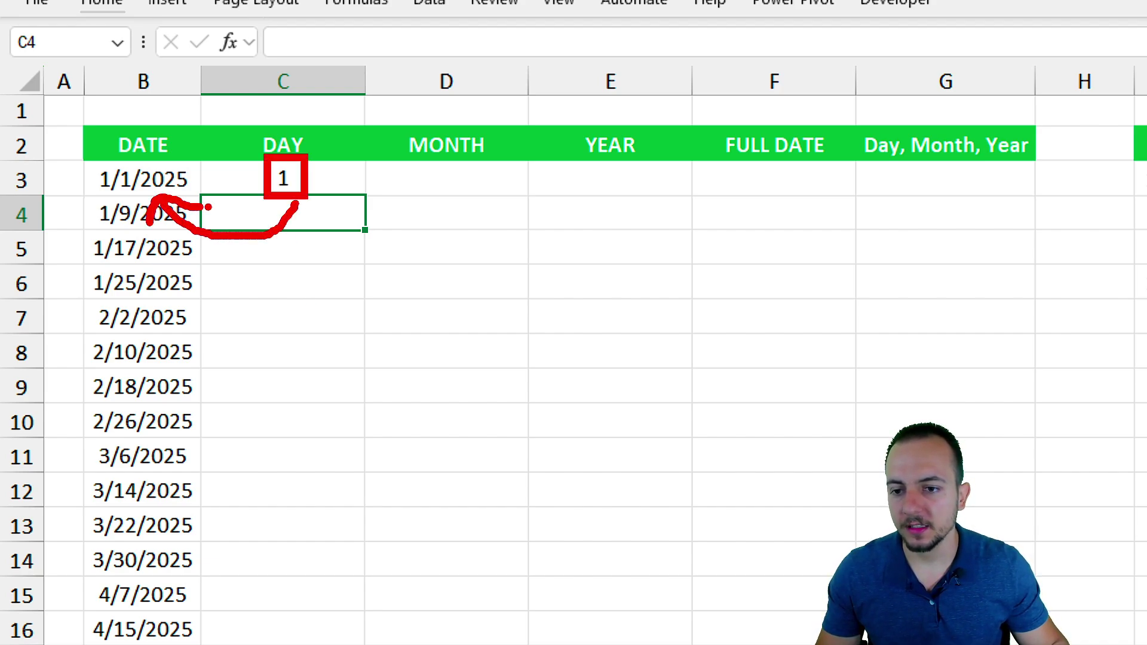
drag(88, 159, 204, 202)
drag(249, 163, 316, 128)
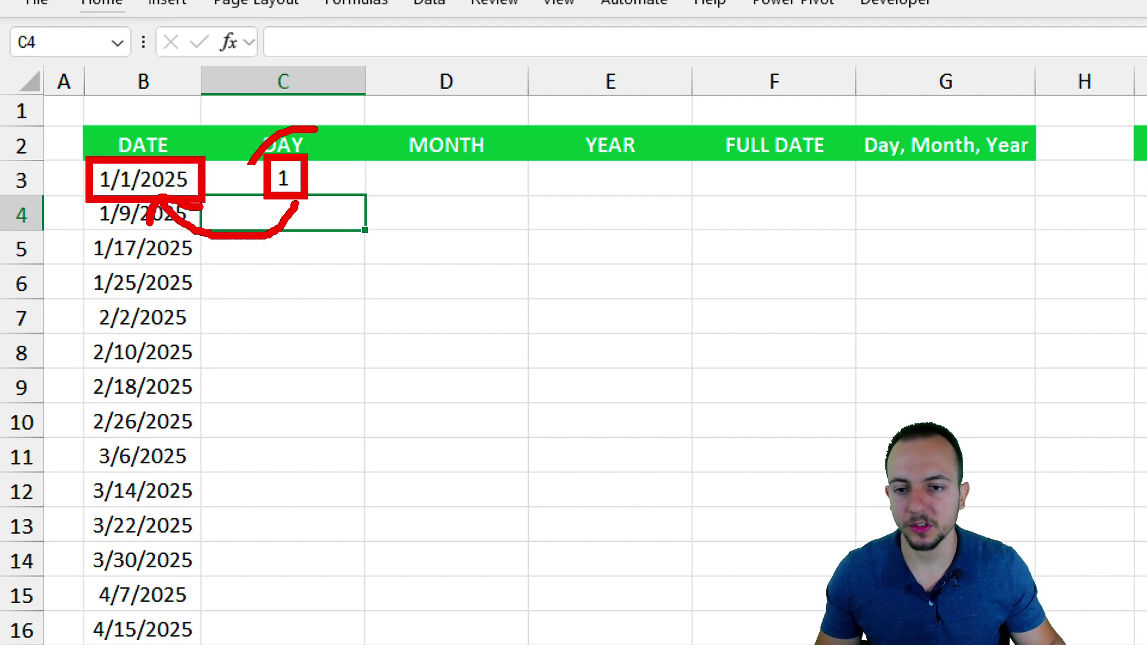
key(Escape)
Step: Fill the DAY formula from C3 down the DAY column alongside the listed dates
click(338, 173)
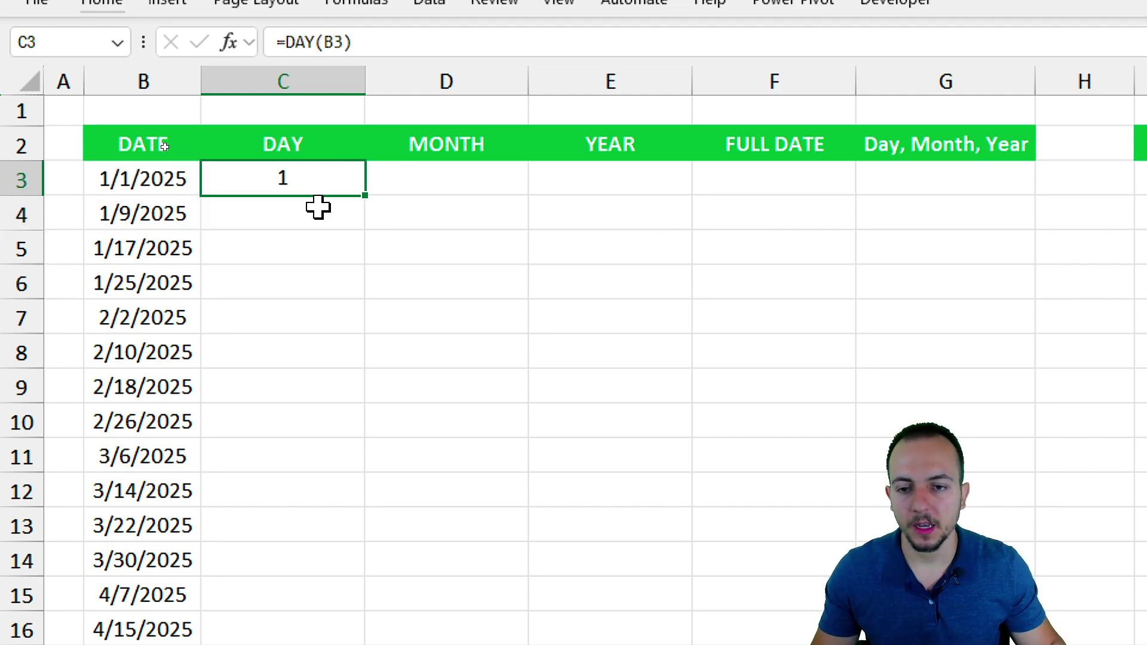
key(ctrl+2)
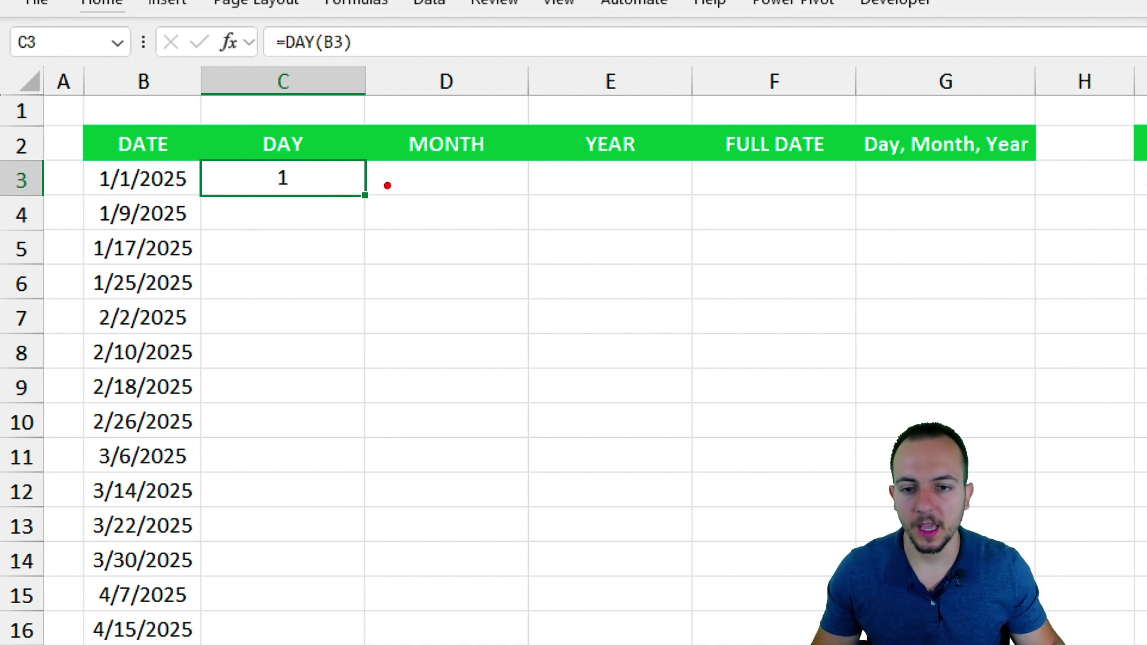
mouse_move(386, 169)
mouse_down()
mouse_move(359, 206)
mouse_move(385, 163)
mouse_up()
drag(374, 248, 374, 302)
drag(362, 279, 387, 280)
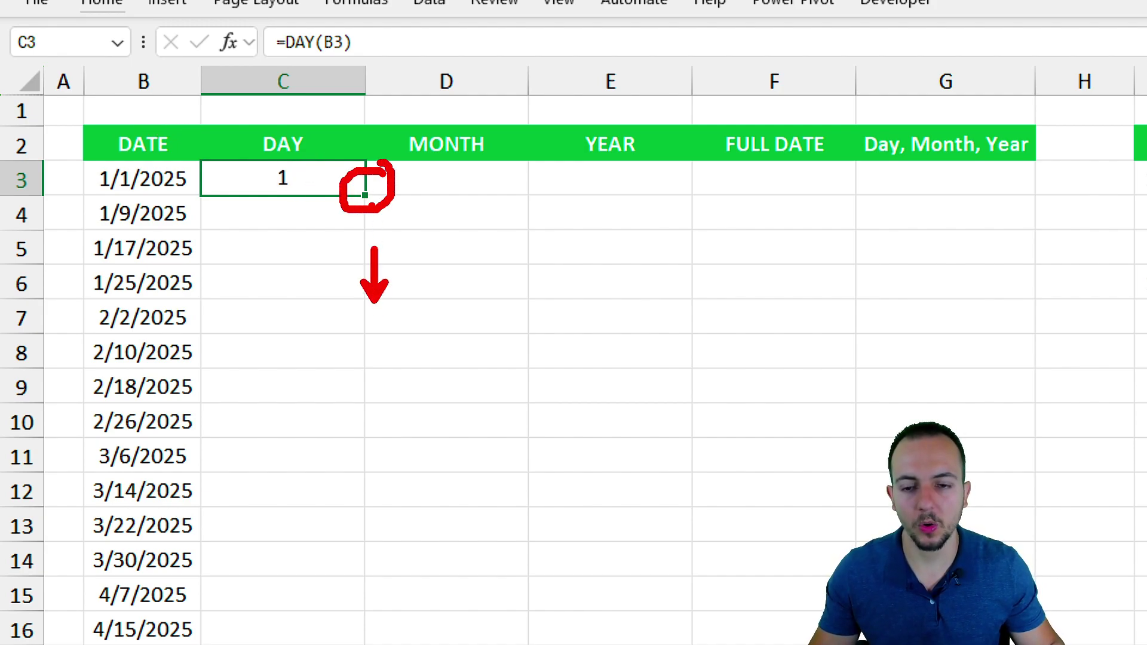
key(Escape)
mouse_move(365, 195)
mouse_down()
mouse_move(364, 644)
mouse_move(344, 644)
mouse_up()
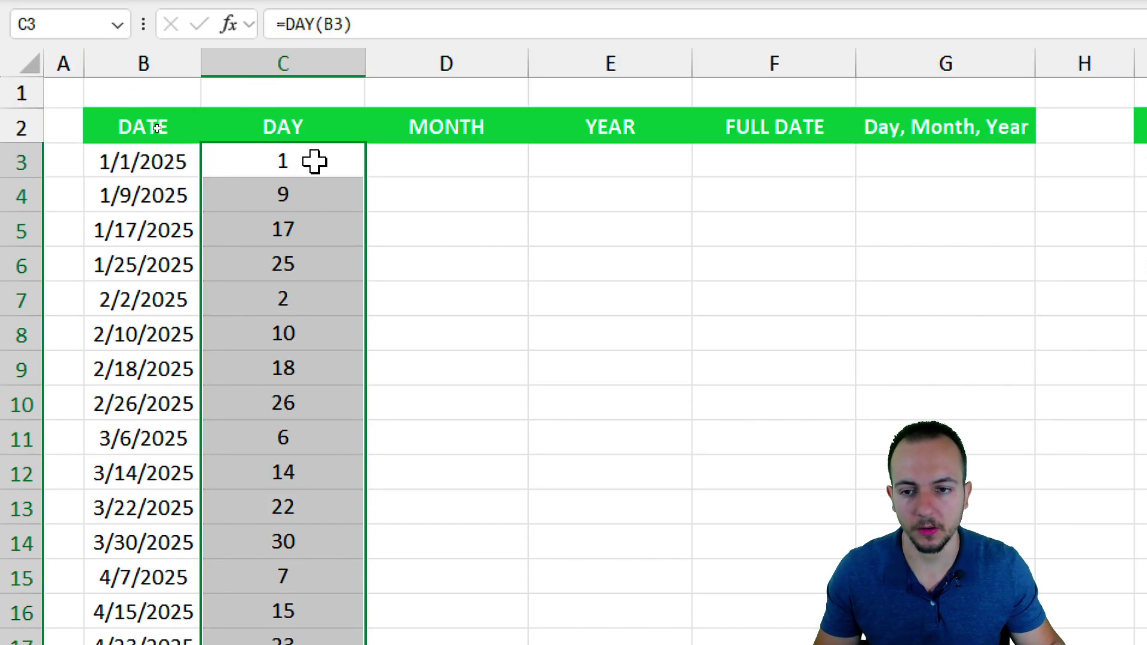
Step: Check the filled DAY formula in C4 against the date in B4
click(315, 162)
click(305, 202)
key(ctrl+2)
drag(265, 143, 311, 214)
key(ctrl+z)
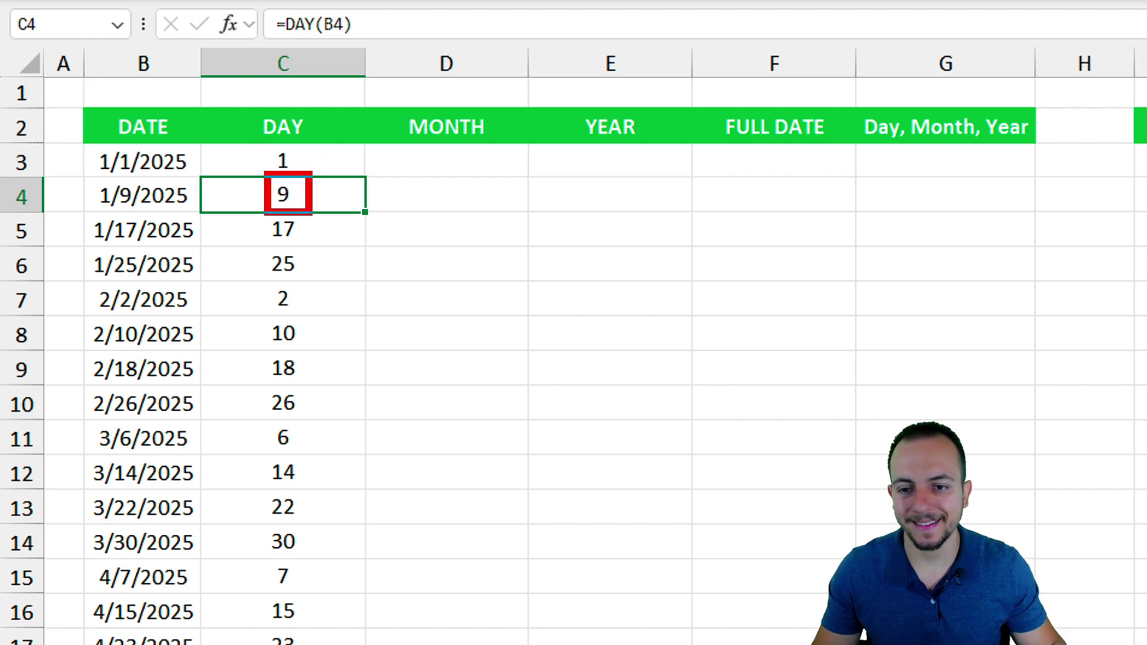
drag(205, 194, 270, 196)
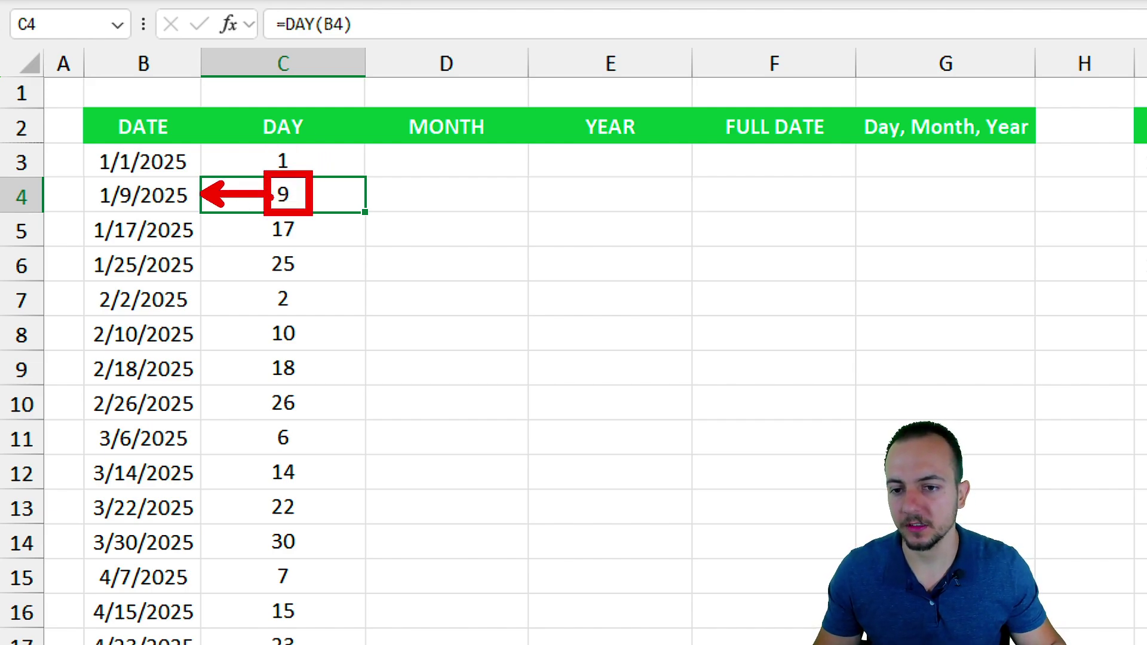
drag(86, 173, 202, 216)
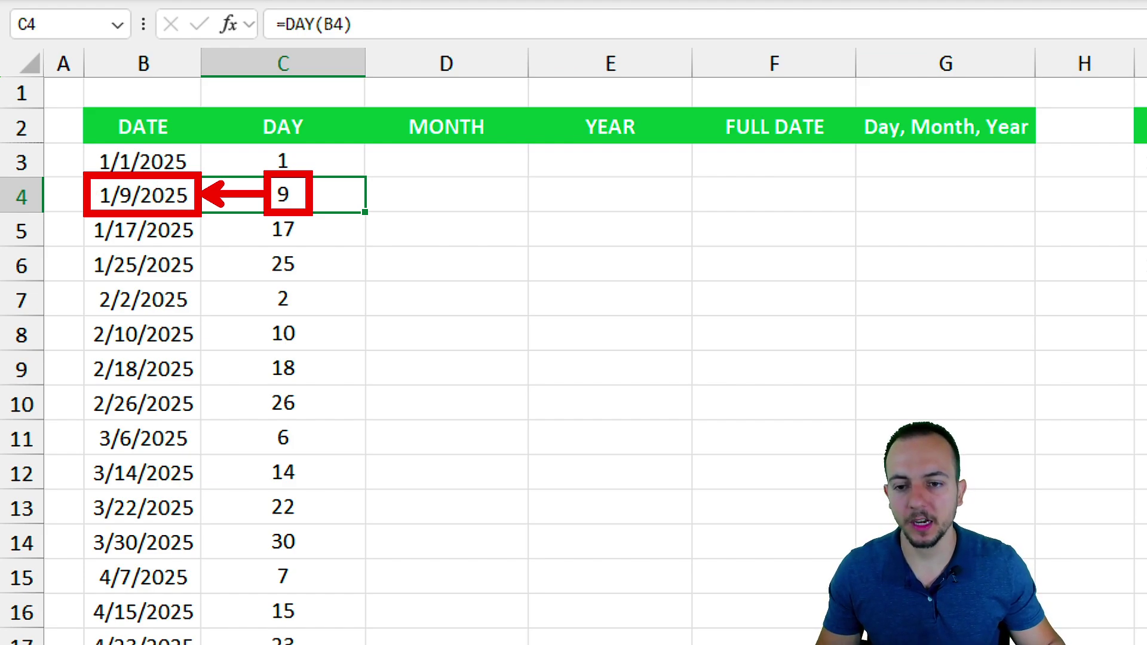
drag(345, 190, 391, 160)
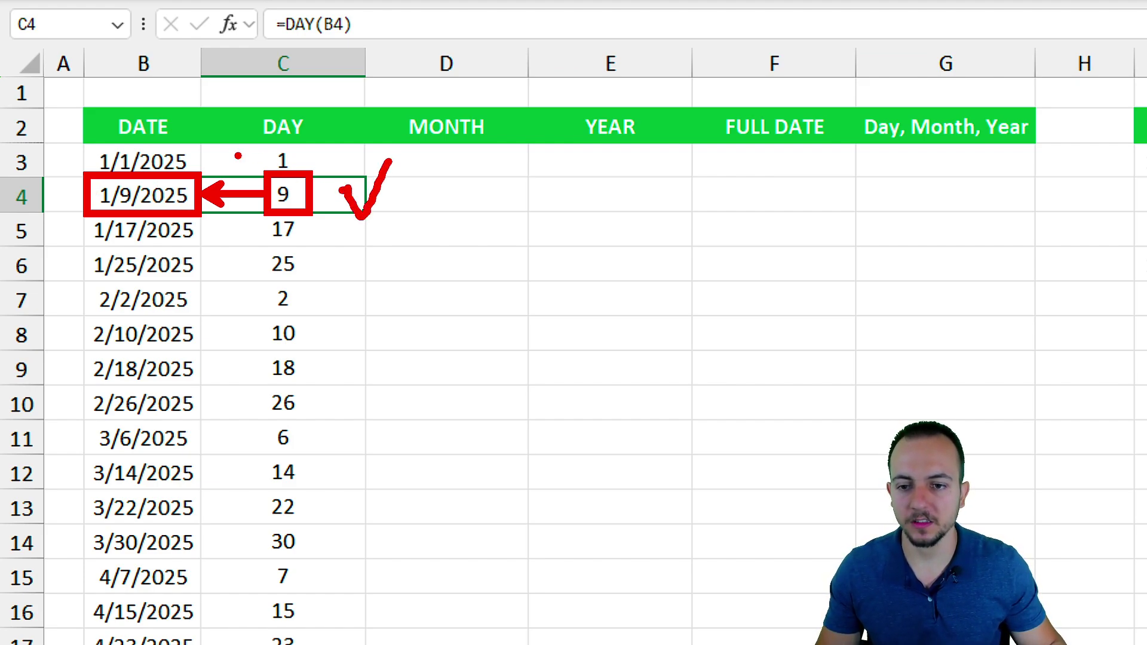
key(Escape)
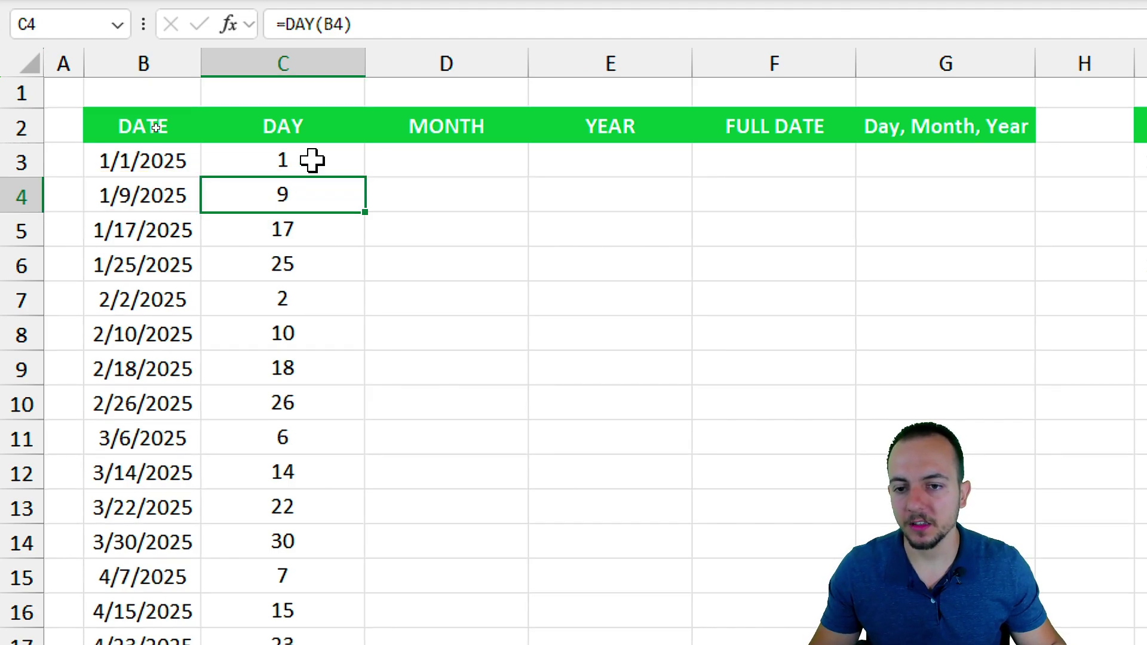
Step: Clear the DAY formulas from C3 through C21
mouse_move(310, 159)
mouse_down()
mouse_move(275, 410)
mouse_move(276, 644)
mouse_up()
drag(276, 560, 277, 644)
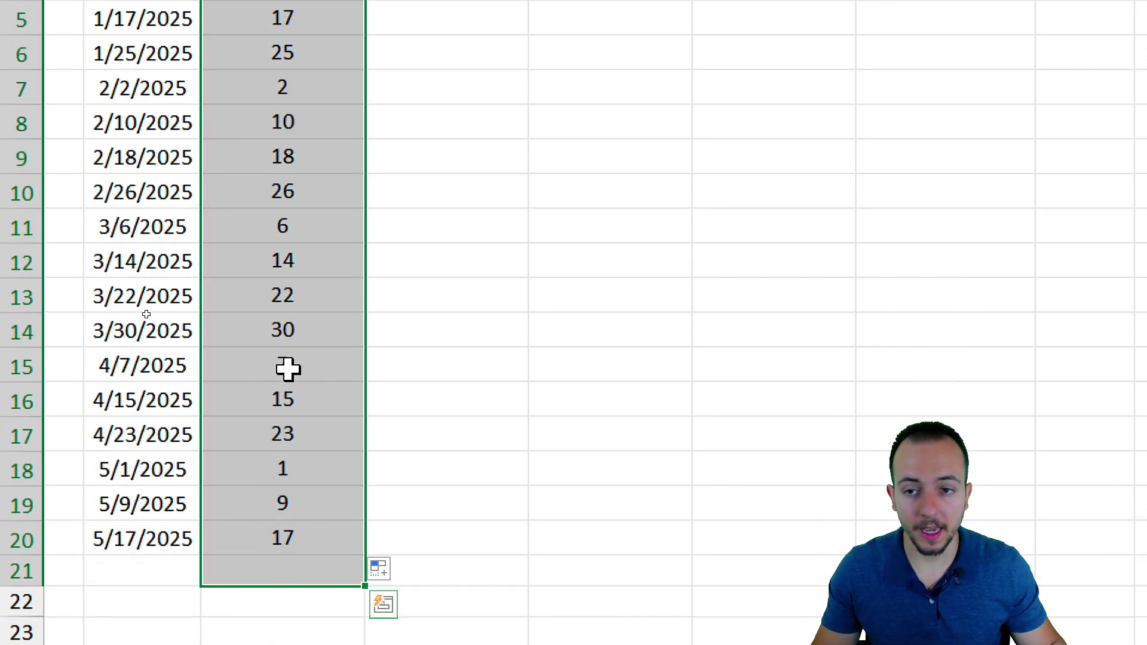
key(Delete)
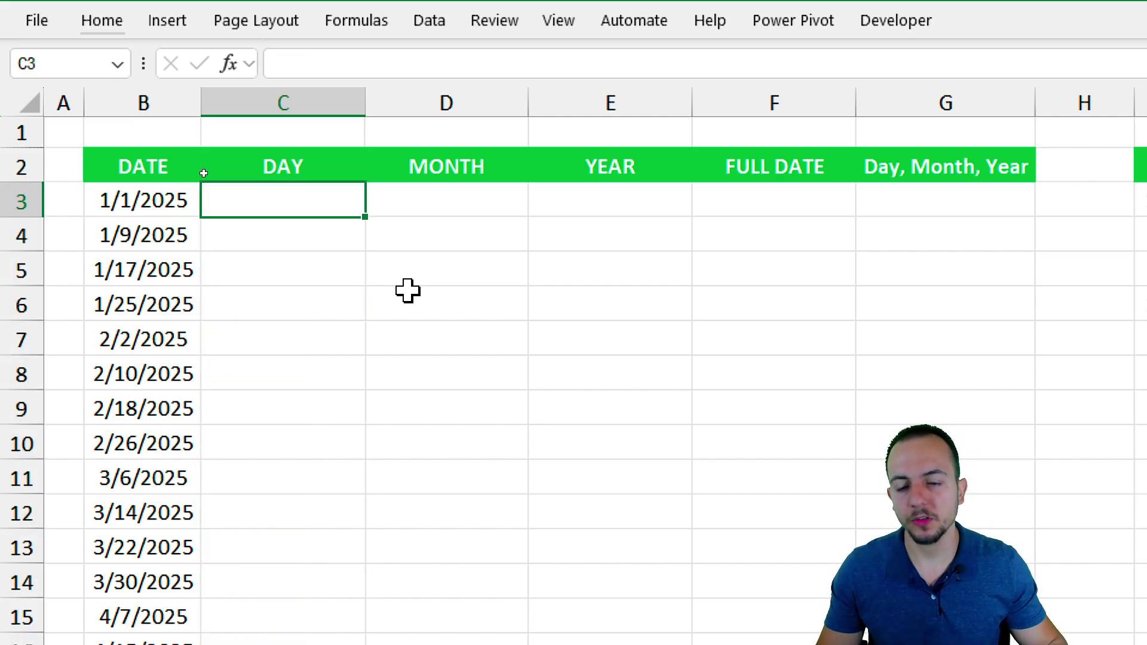
Step: Enter the formula =TEXT(B3,"D") in C3 to extract the day number from the first date
text(=tex)
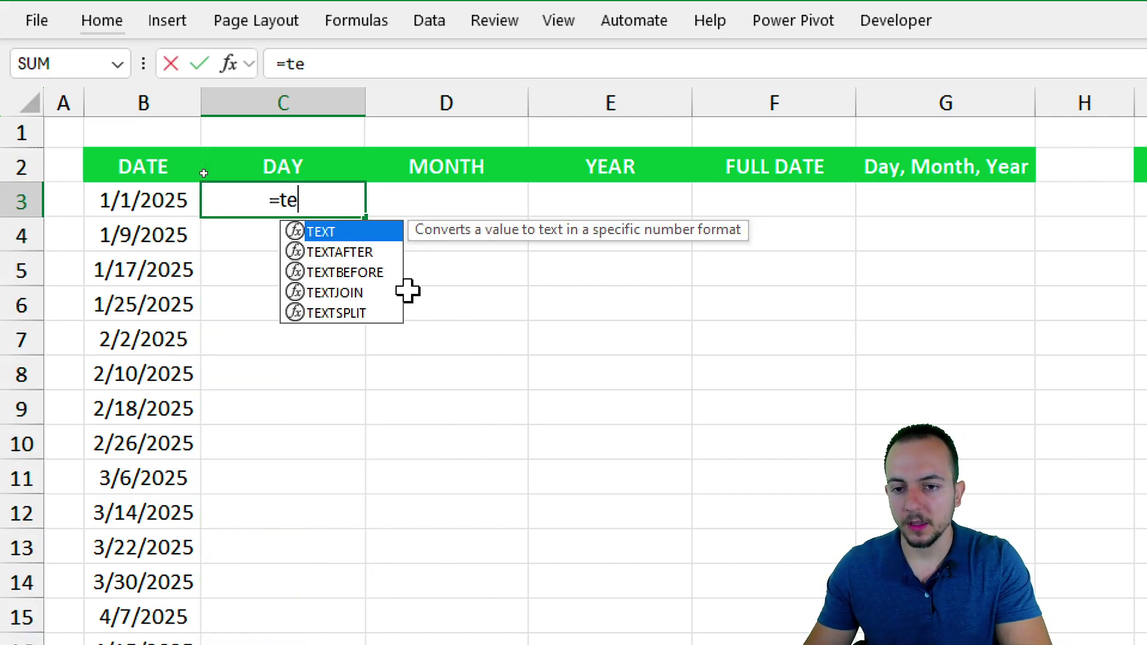
double_click(323, 233)
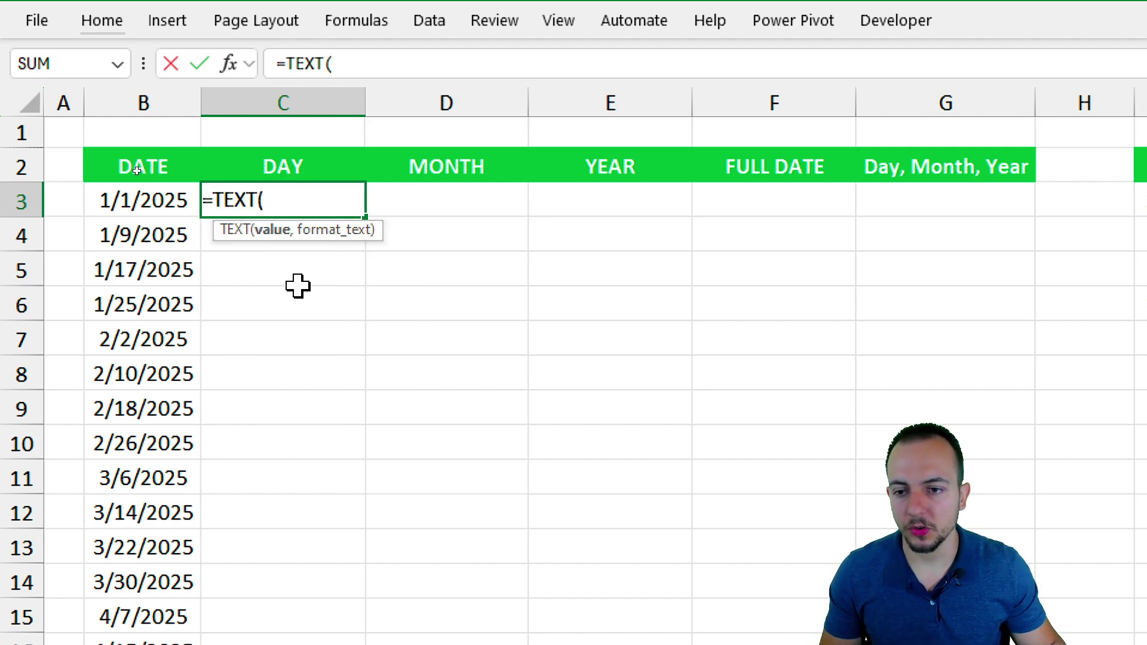
click(159, 199)
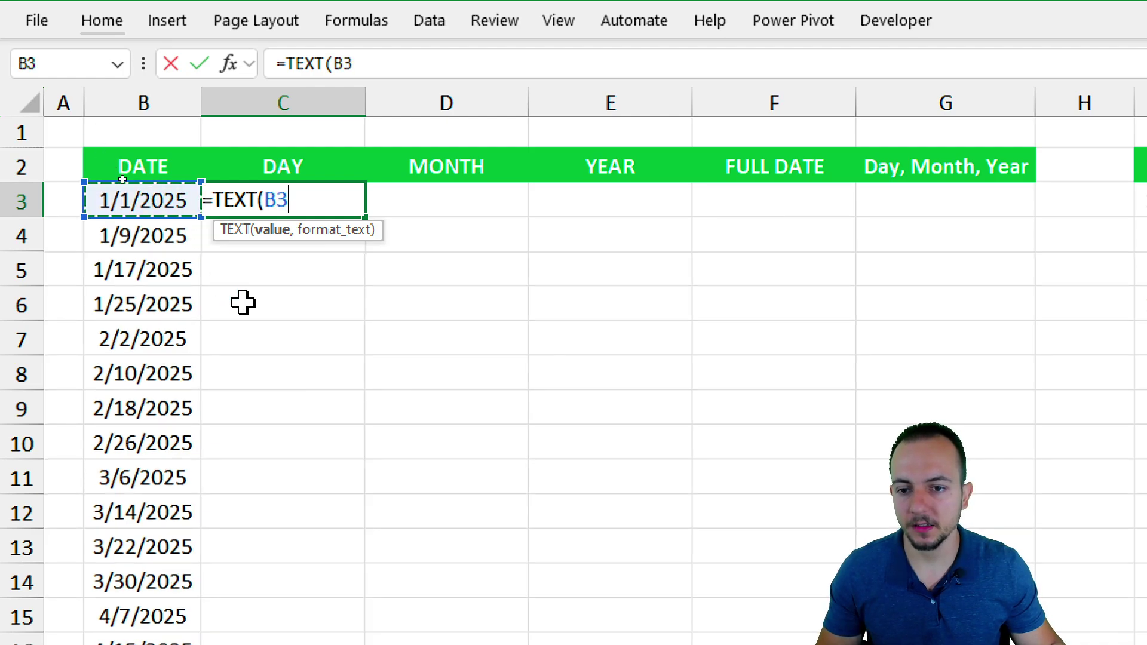
text(,)
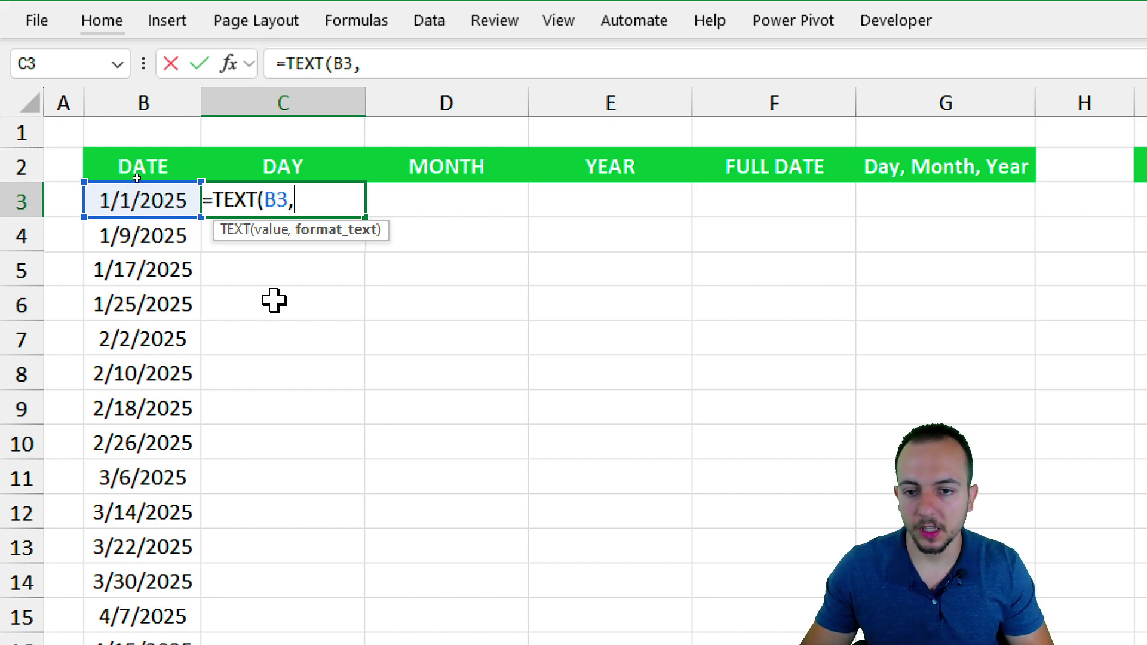
text(")
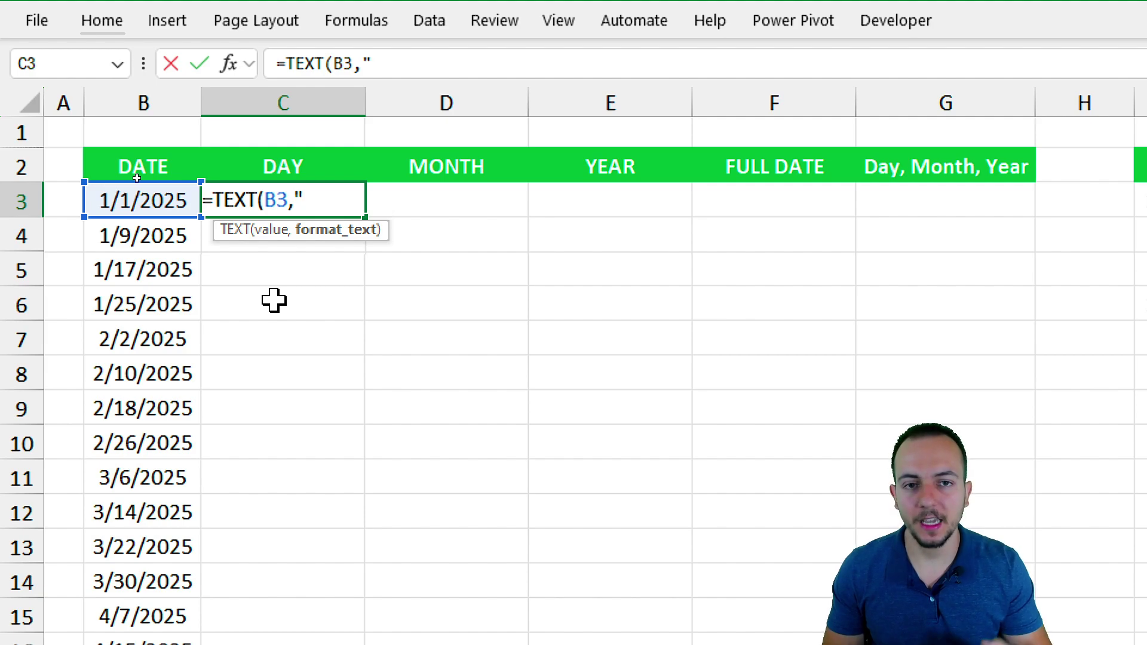
text(D)
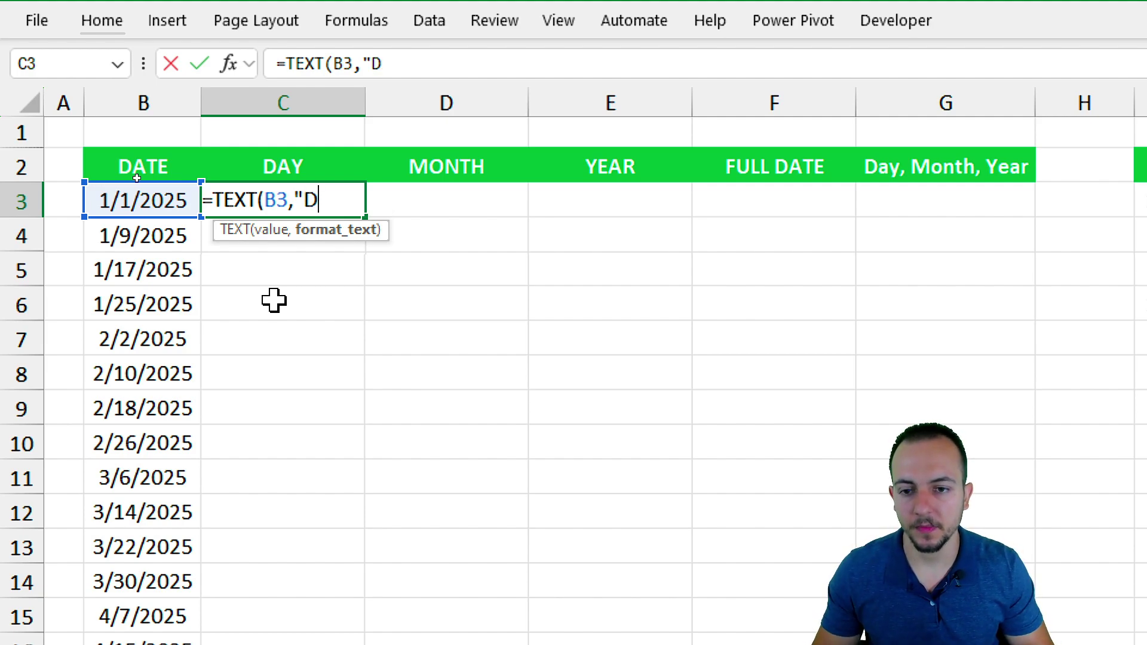
text("))
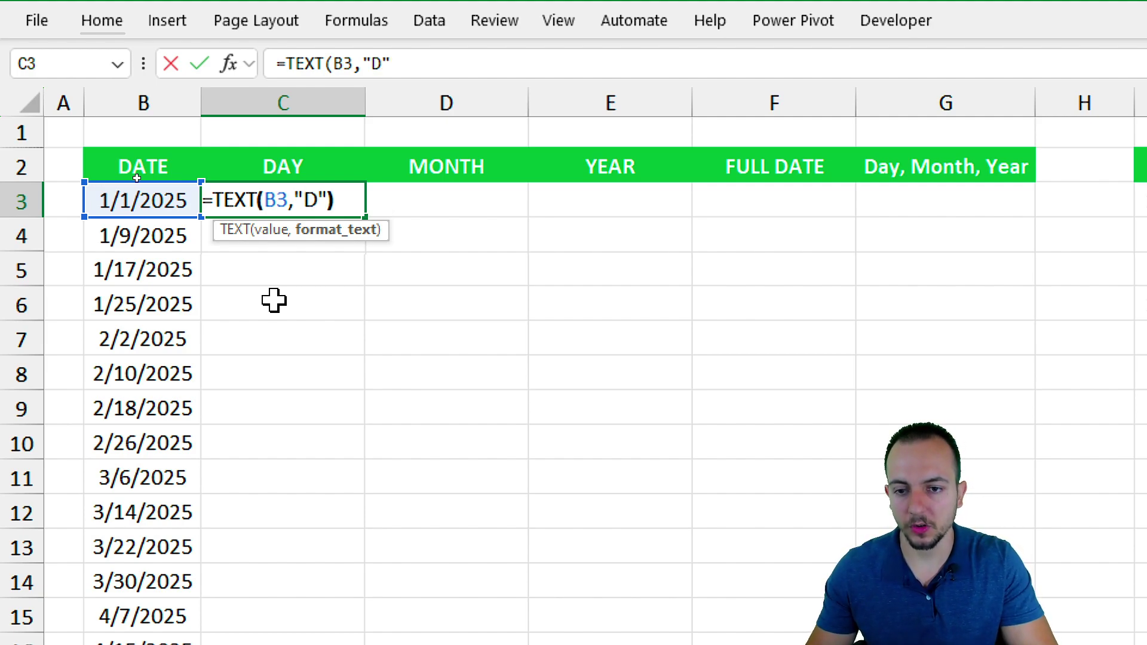
key(Return)
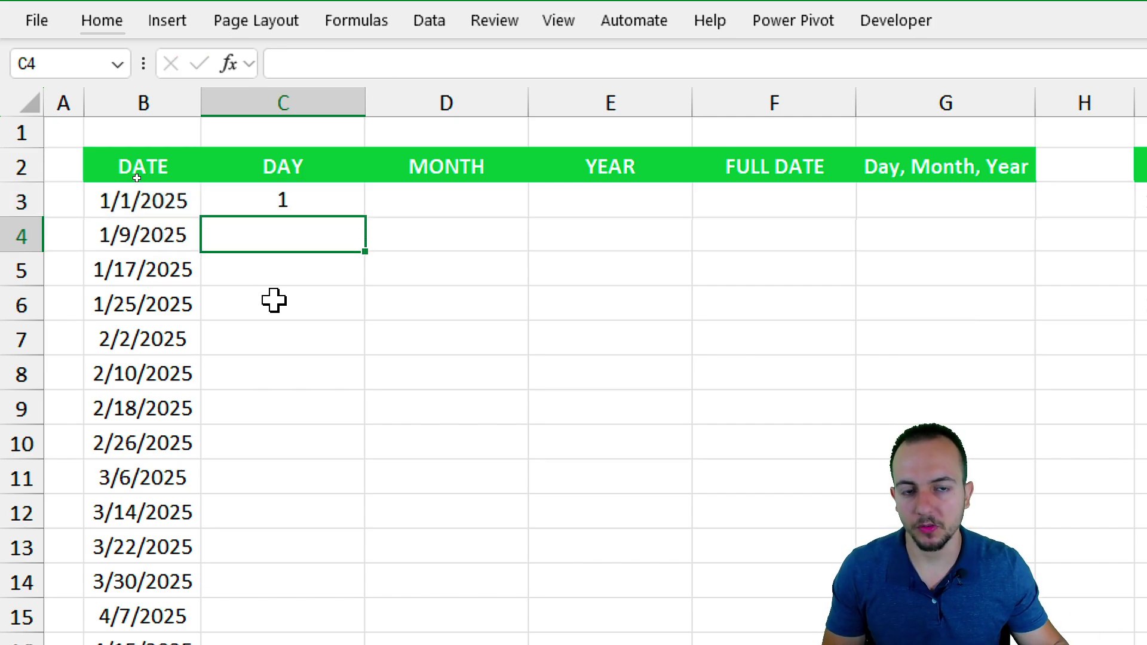
Step: Change the C3 formula to =TEXT(B3,"DD") for two-digit days and fill it down to C6
click(316, 204)
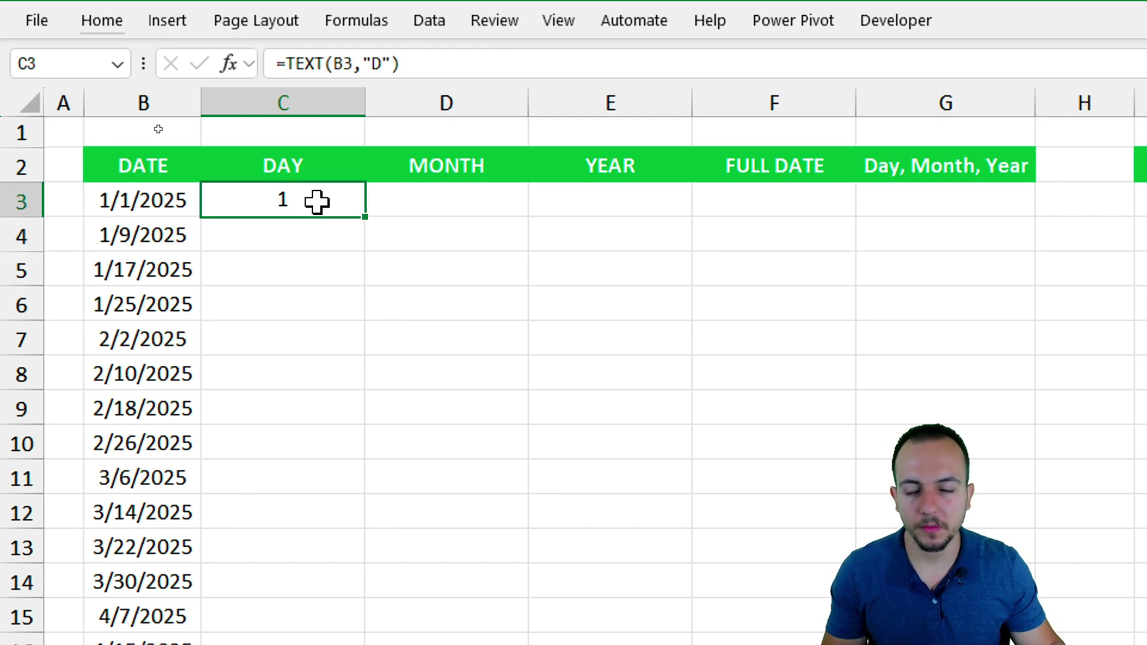
double_click(317, 202)
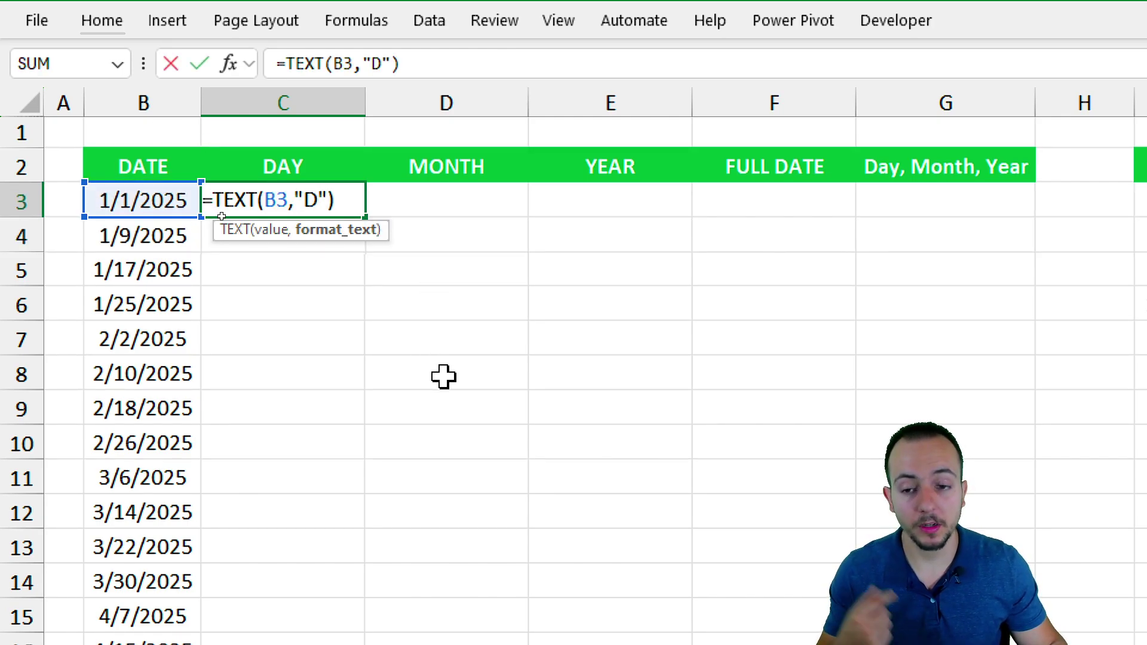
text(D)
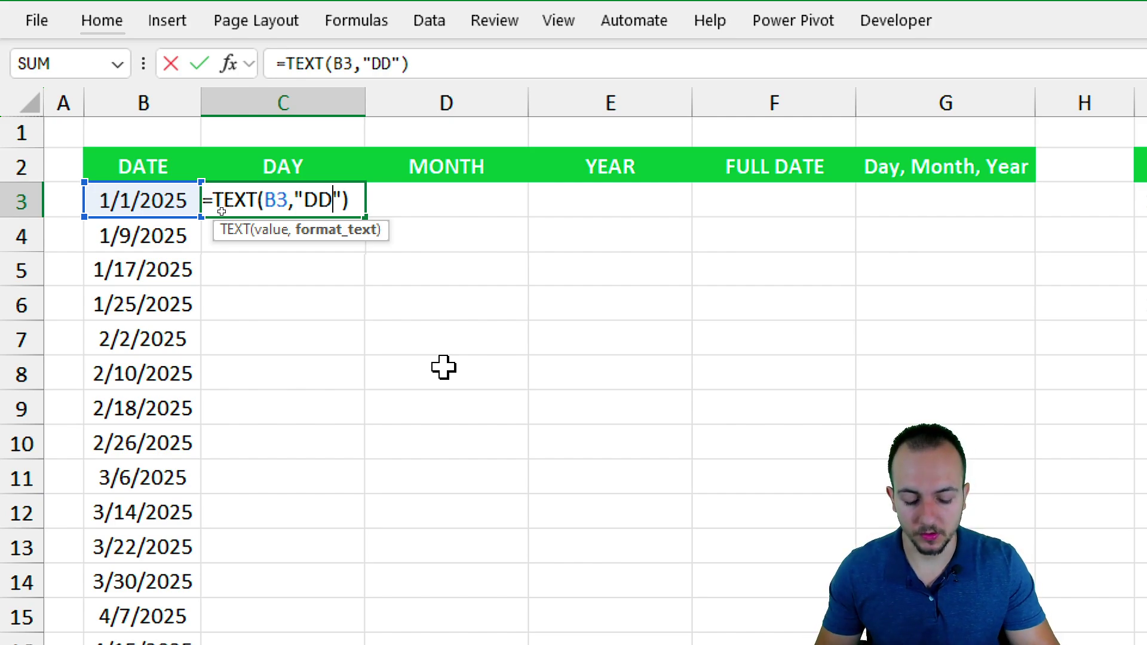
key(Return)
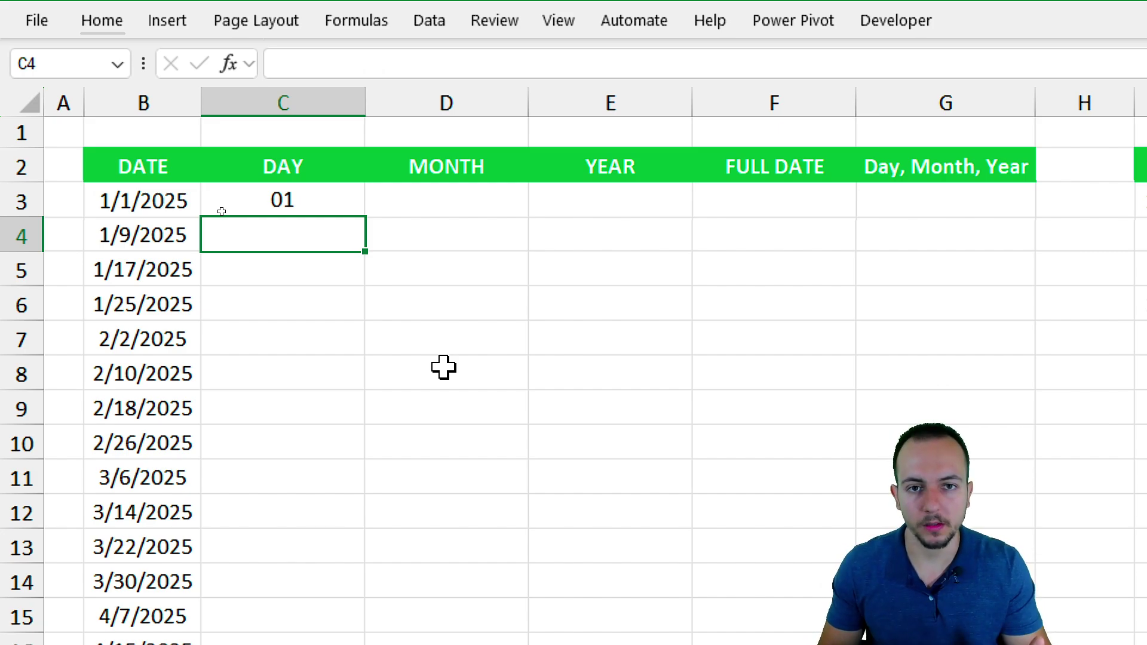
click(334, 200)
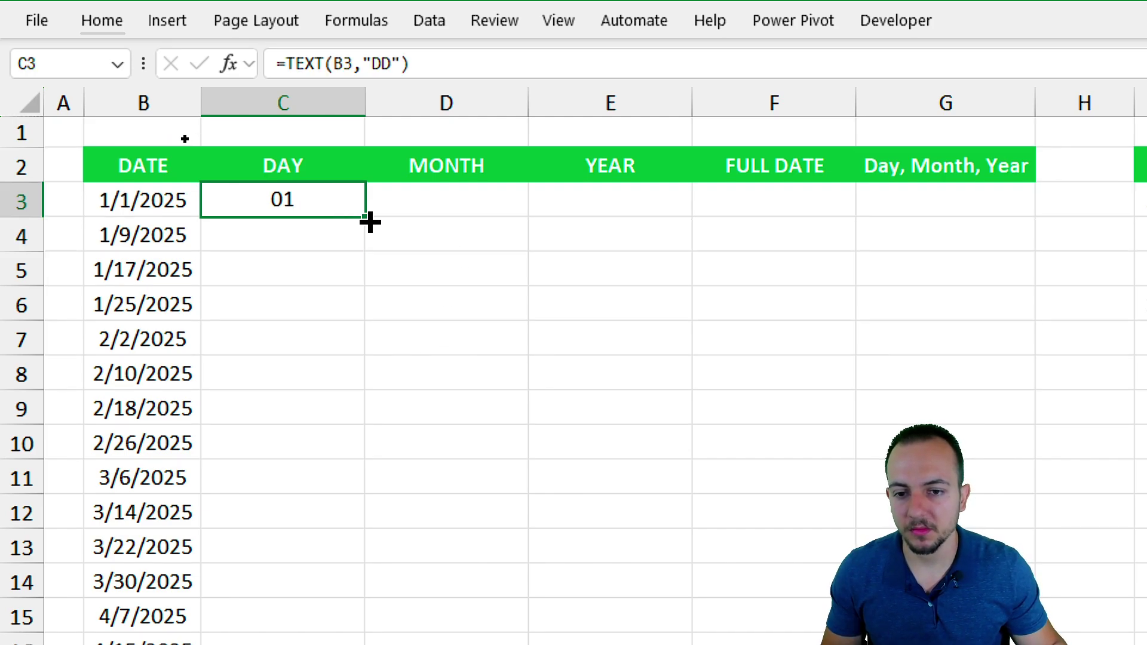
drag(370, 223, 346, 338)
Step: Change the C3 formula to =TEXT(B3,"DDD") for abbreviated weekday names, fill it down to C6 and check the filled cells
click(326, 198)
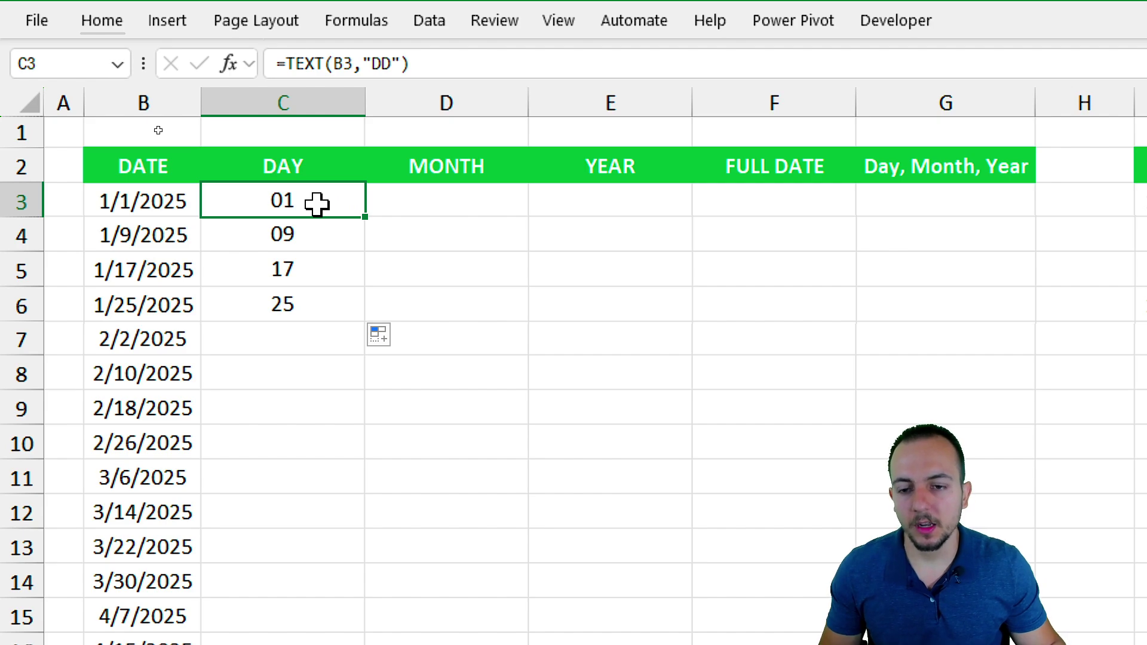
double_click(317, 204)
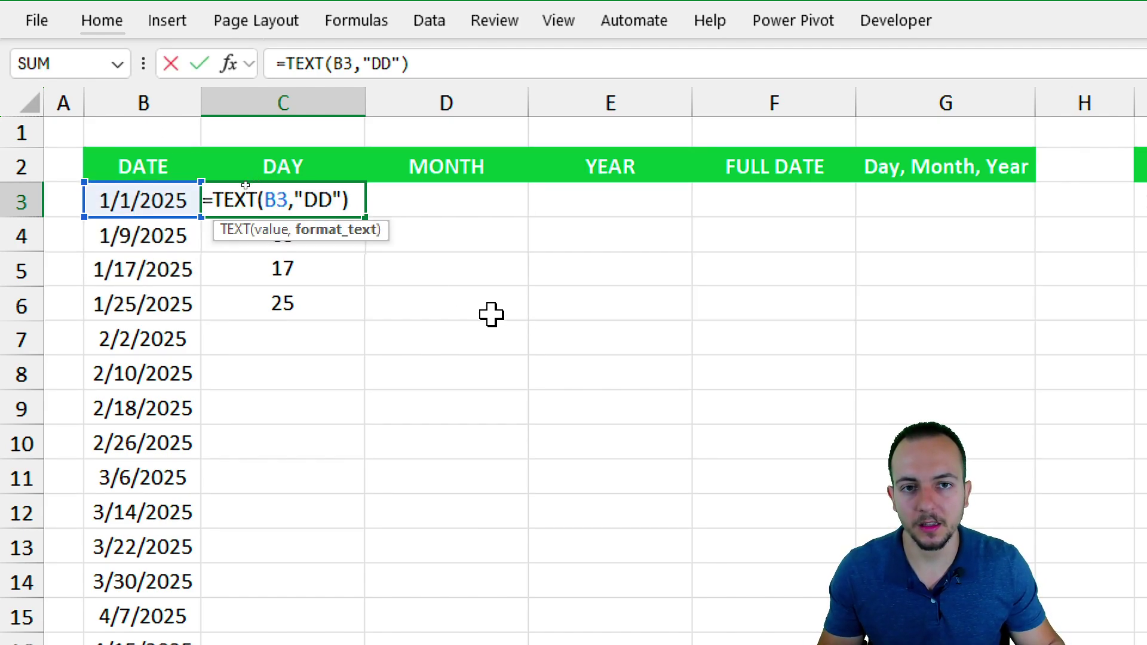
text(D)
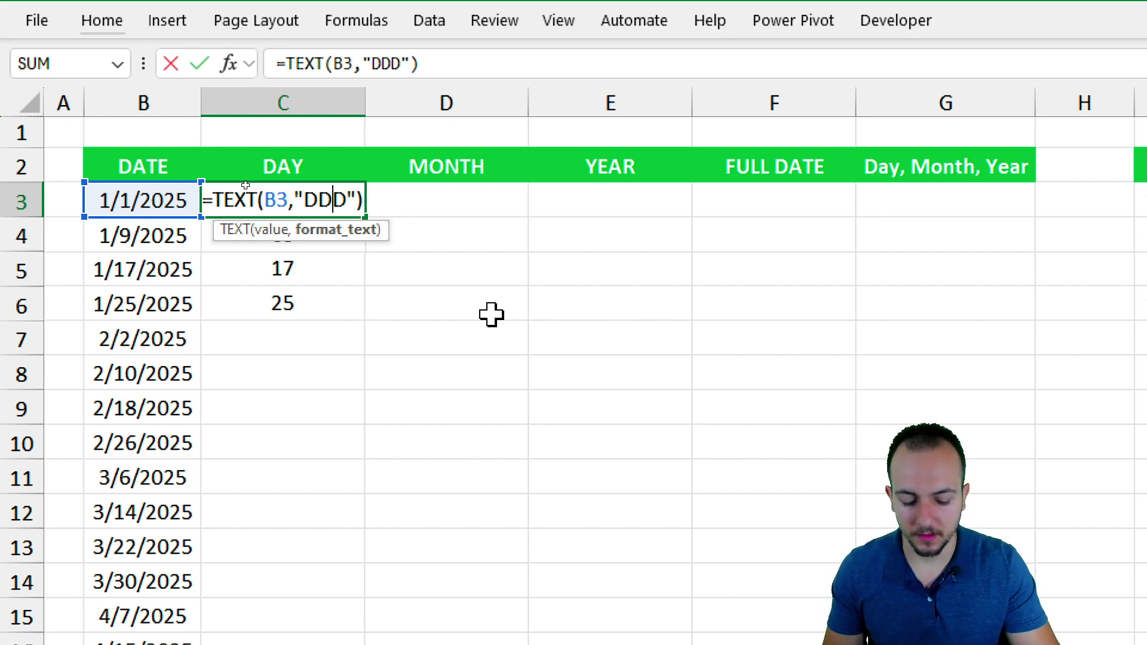
key(Return)
click(343, 197)
drag(365, 217, 348, 310)
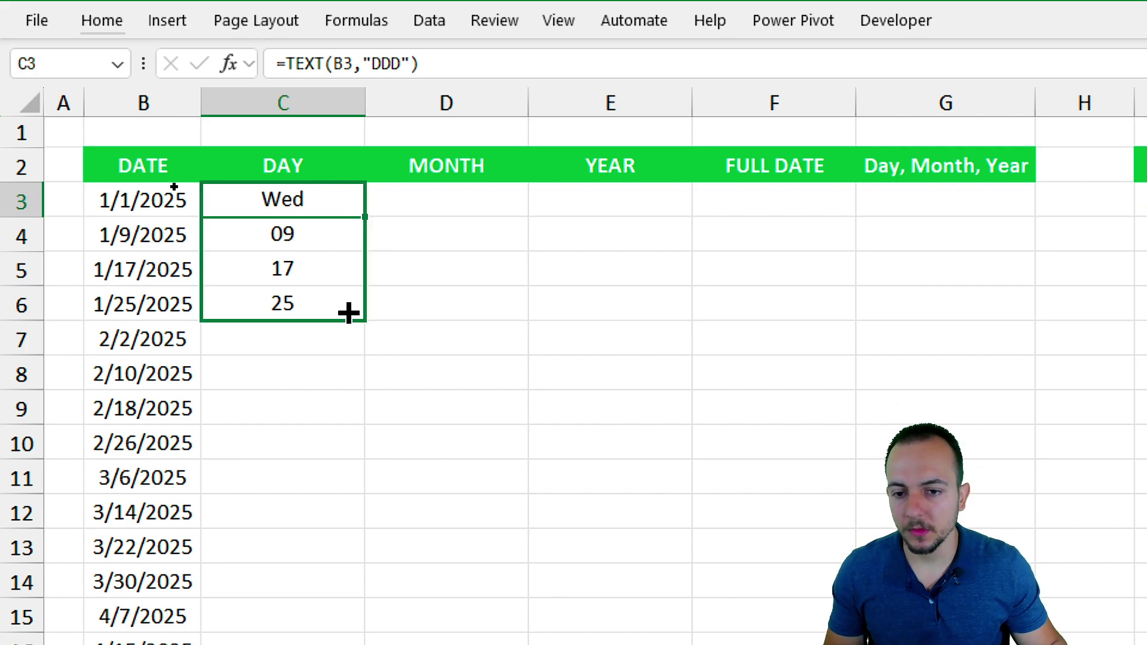
click(331, 213)
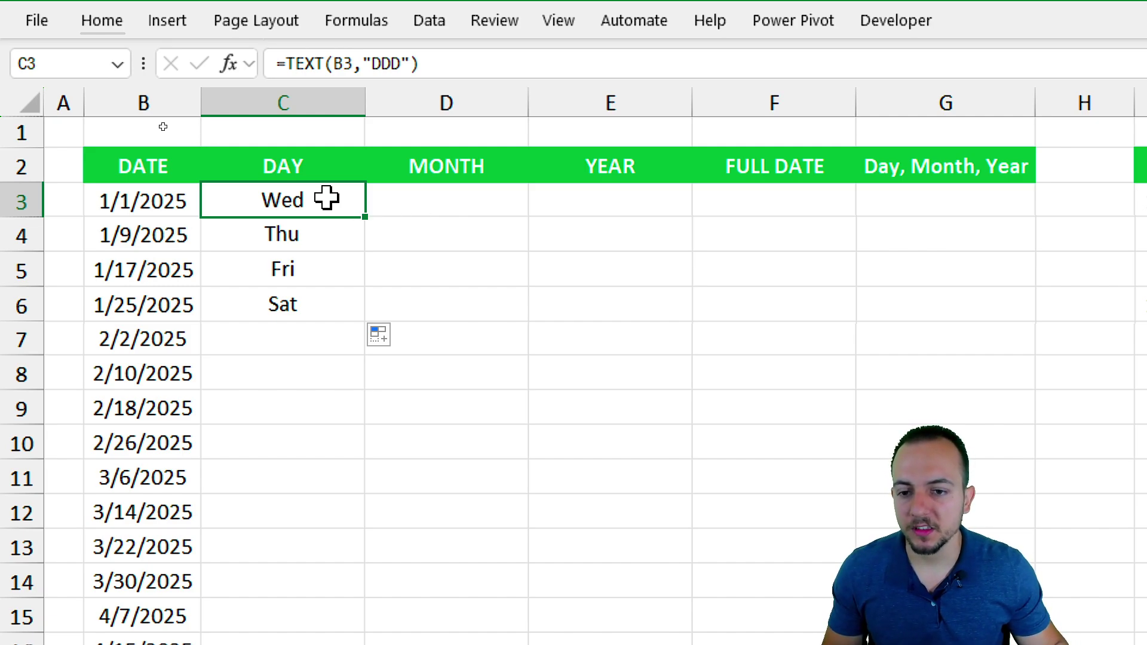
click(320, 234)
click(325, 270)
click(331, 315)
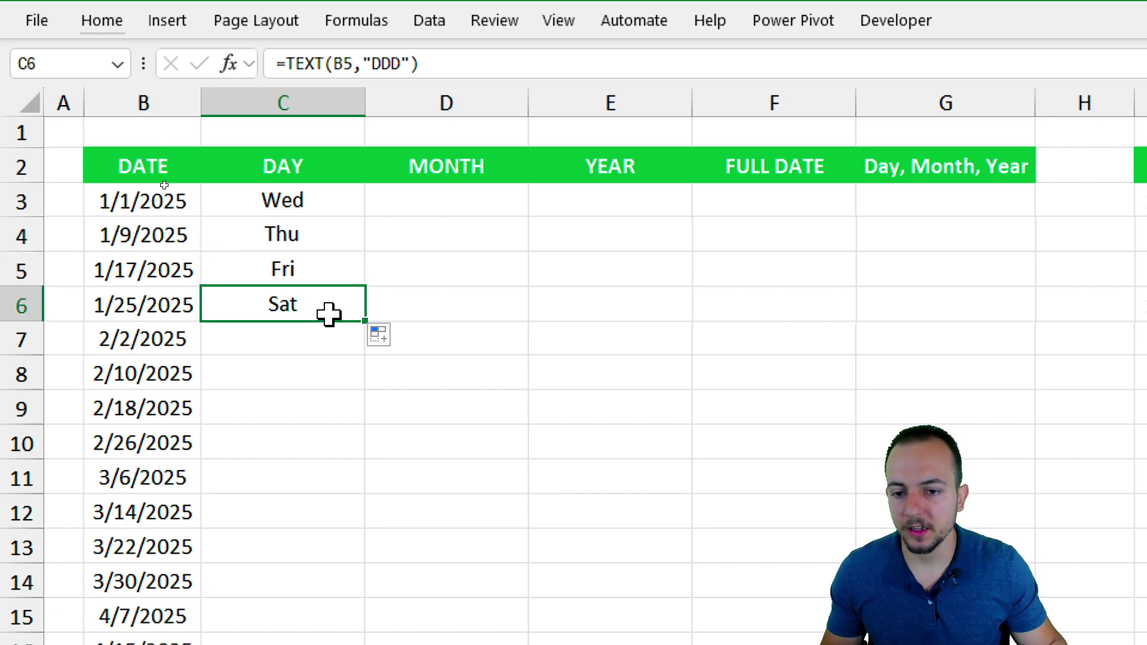
Step: Change the C3 formula to =TEXT(B3,"DDDD") for full weekday names, fill it down to C6 and check the filled cells
click(312, 203)
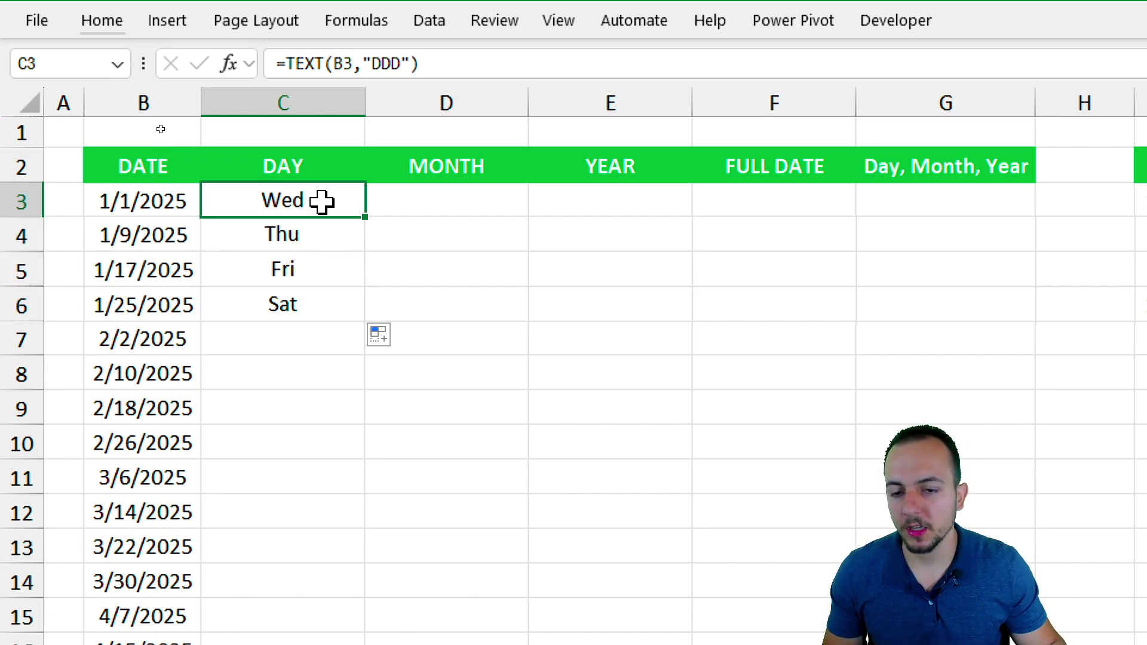
double_click(322, 202)
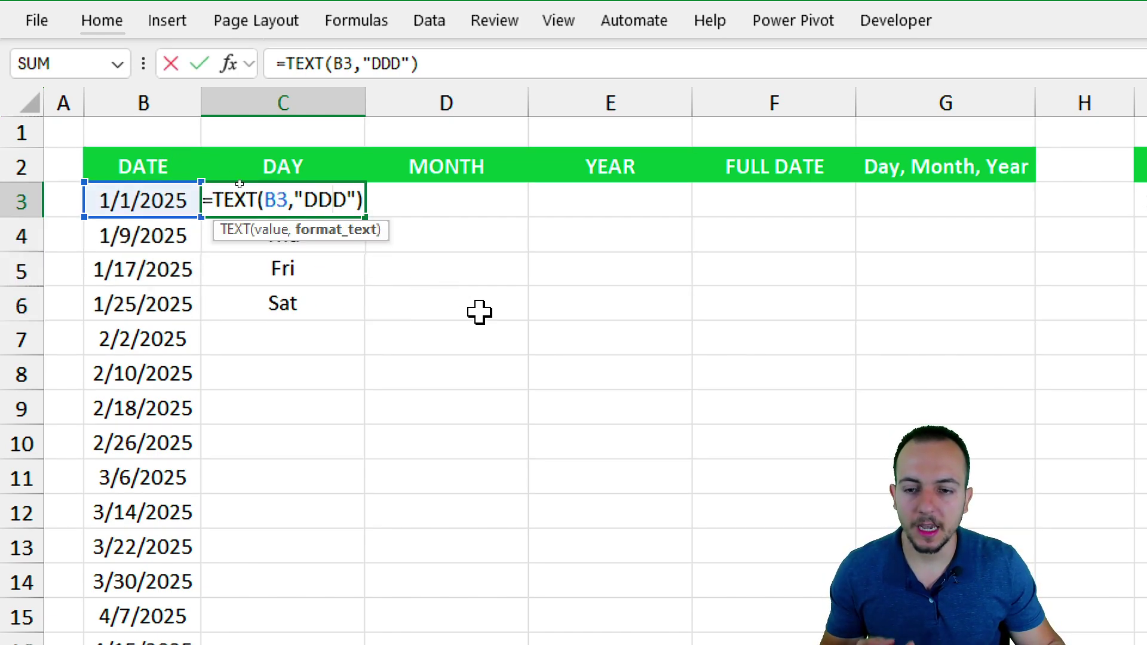
text(D)
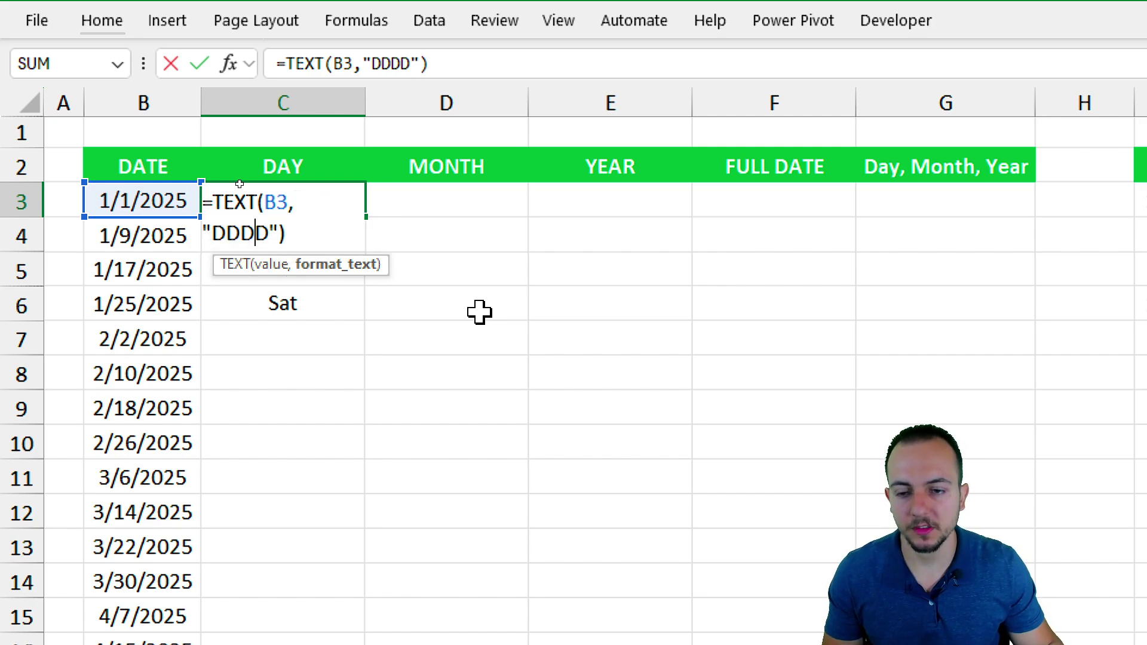
key(Return)
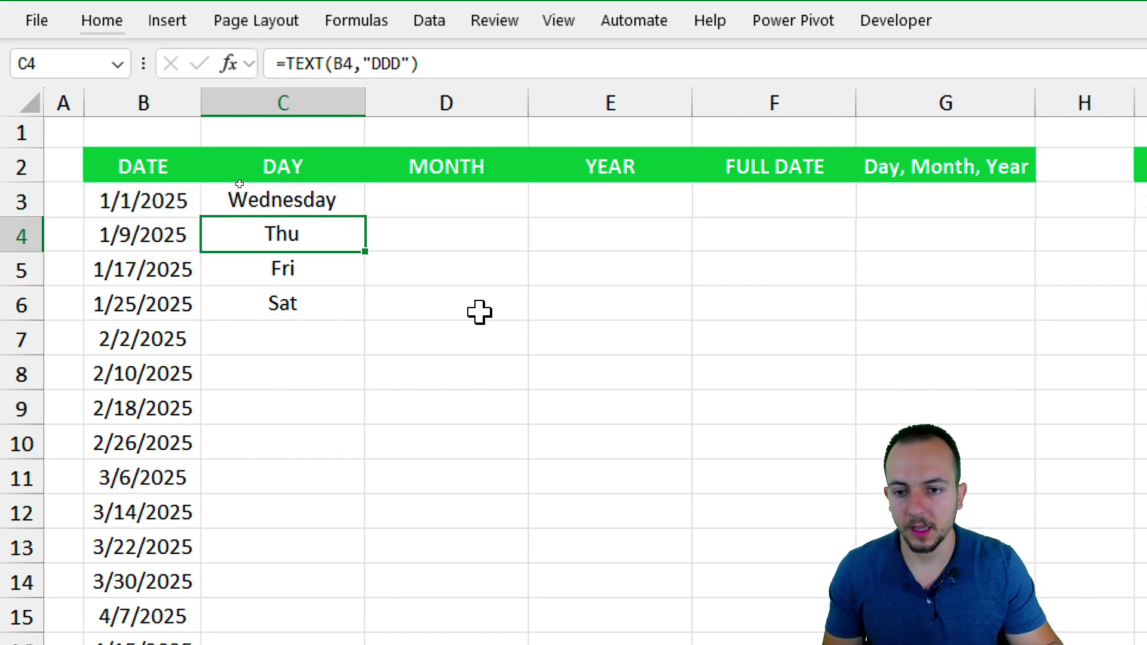
click(350, 205)
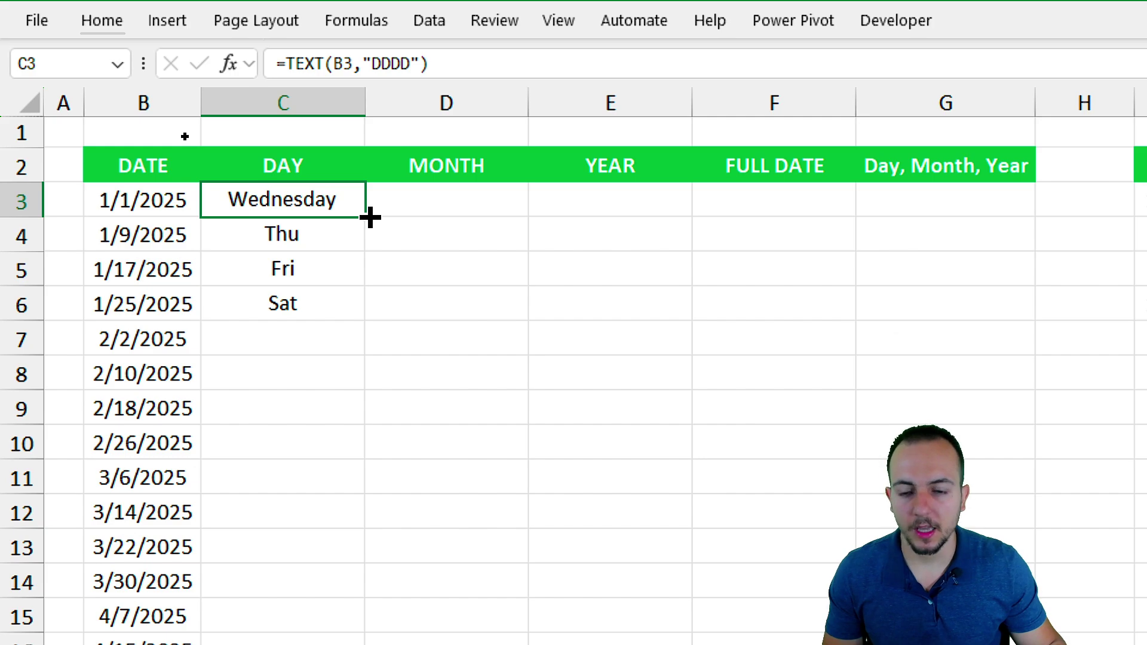
drag(371, 218, 338, 314)
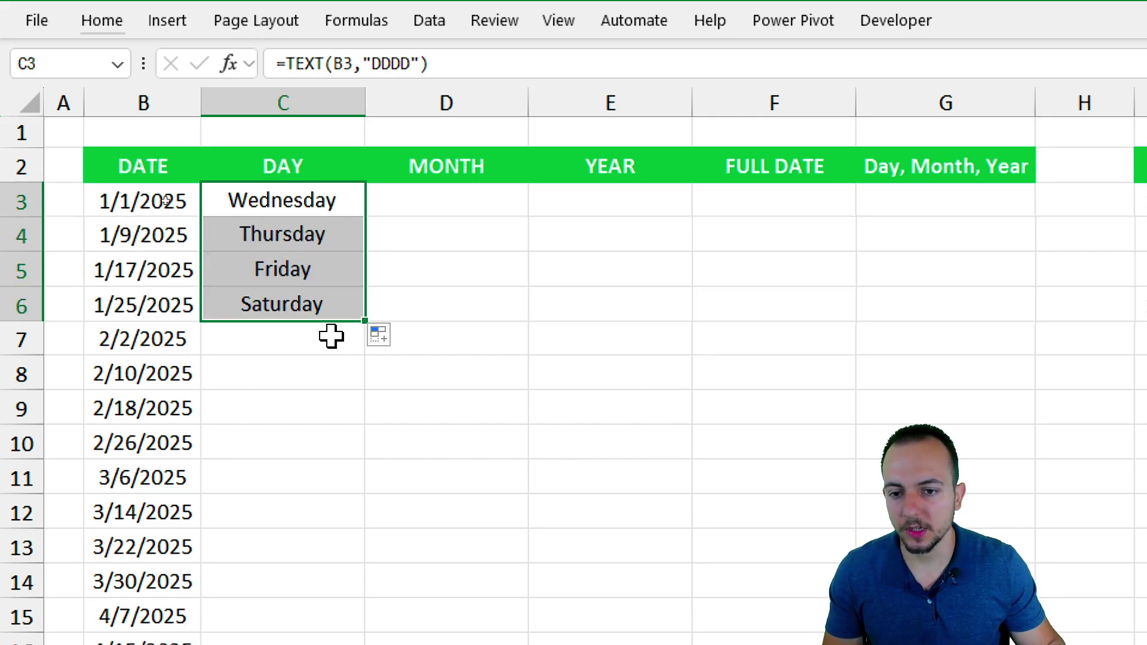
click(325, 202)
click(342, 236)
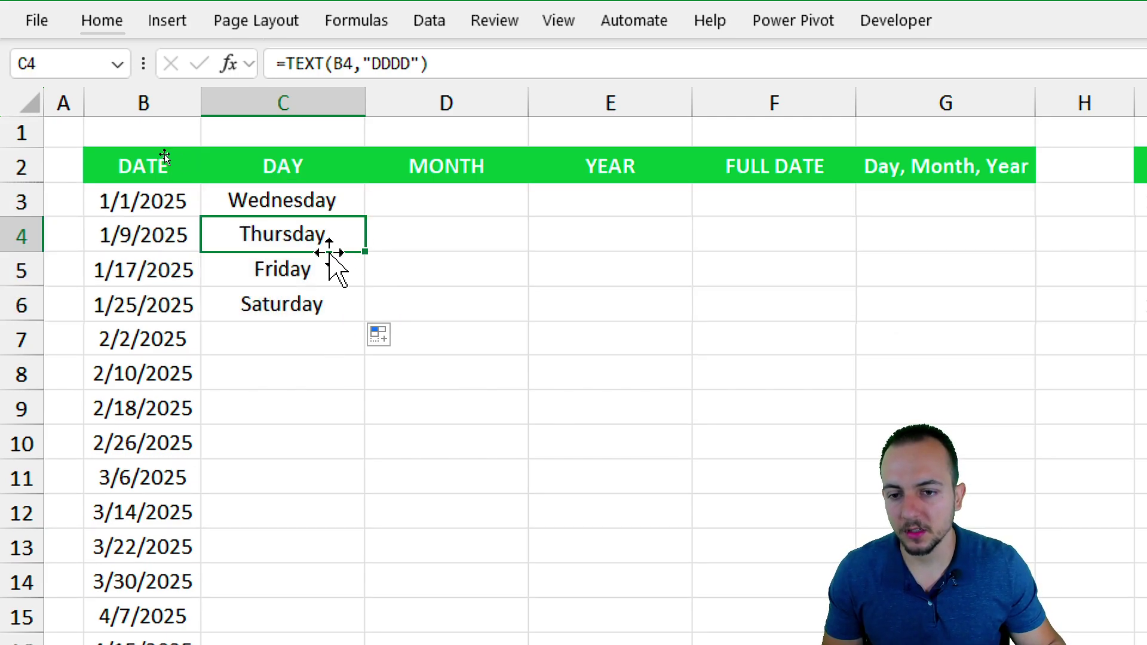
click(332, 264)
click(328, 300)
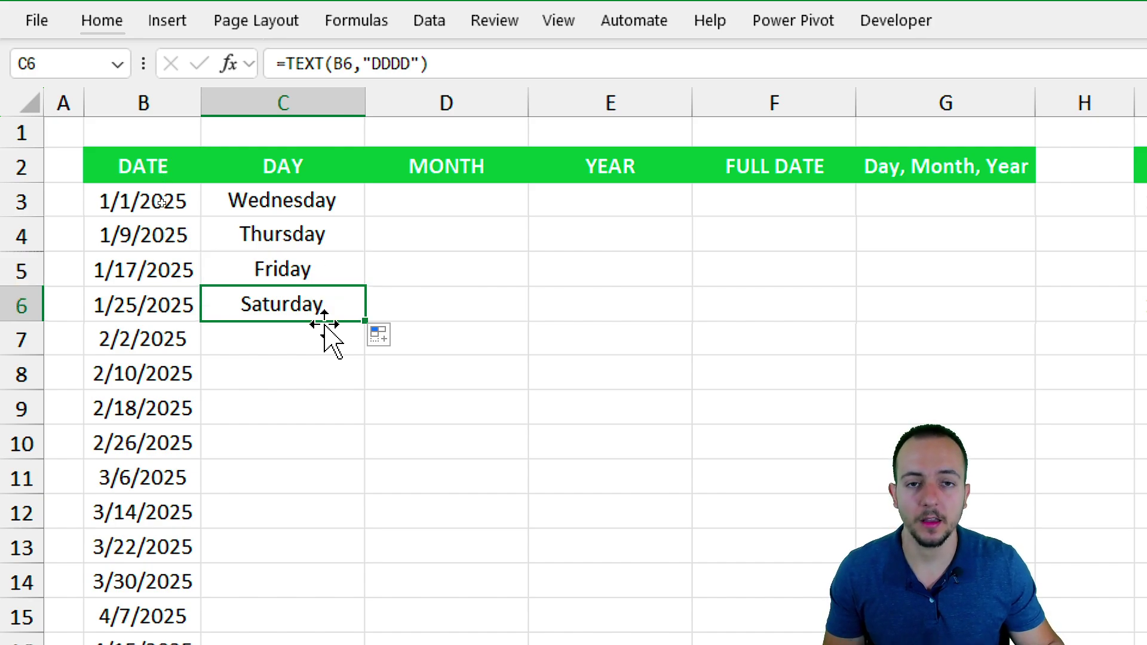
Step: Fill the full-weekday TEXT formula from C3 down the whole DAY column alongside the listed dates
click(347, 202)
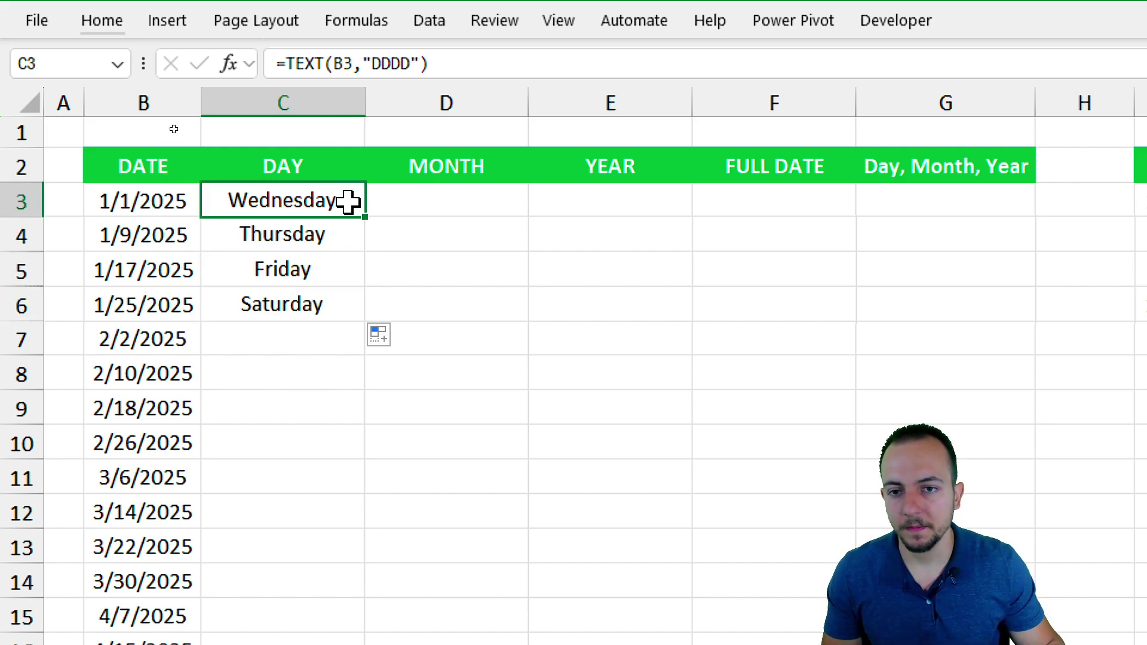
double_click(347, 202)
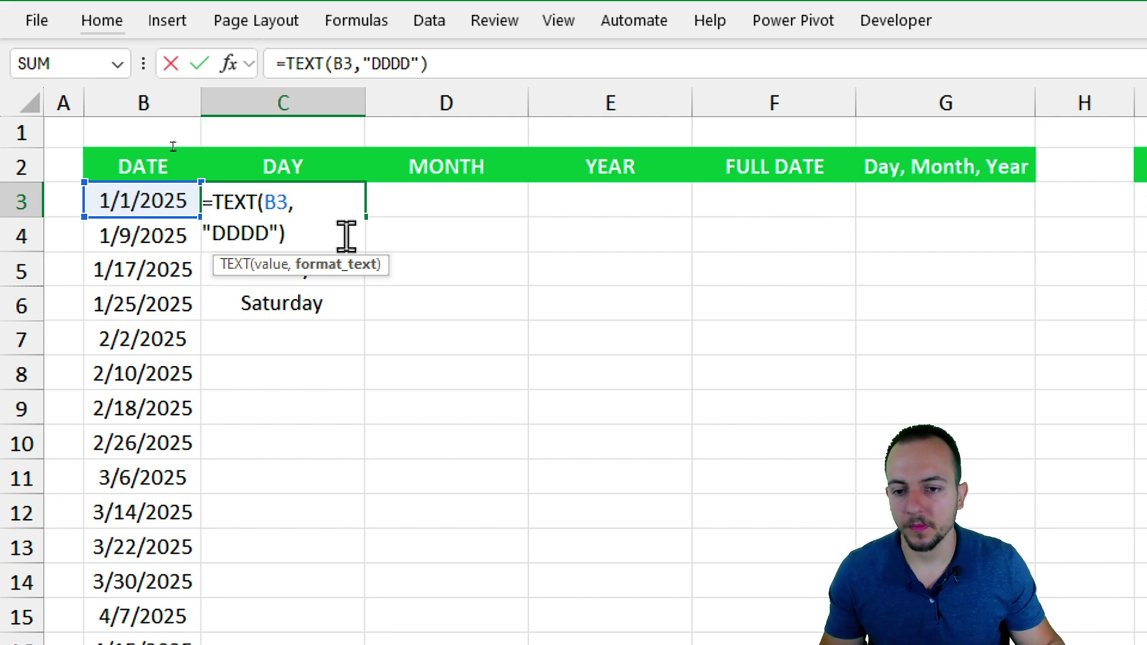
key(Escape)
drag(368, 217, 323, 530)
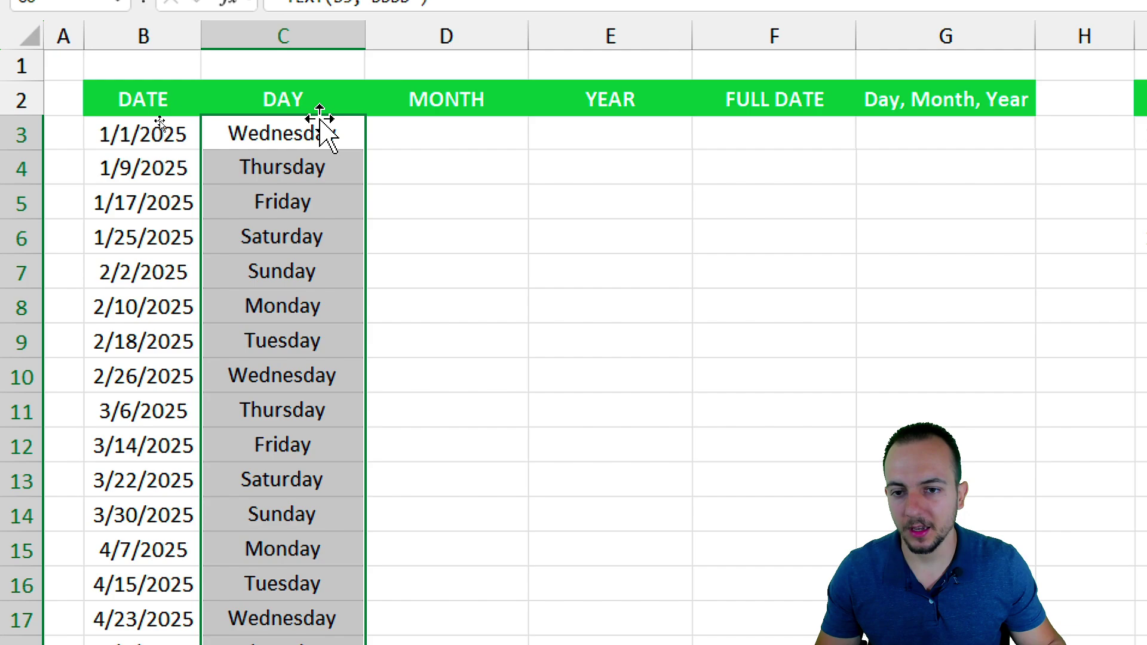
Step: Change the C3 formula to =TEXT(B3,"DD") and fill it down the whole DAY column
double_click(286, 132)
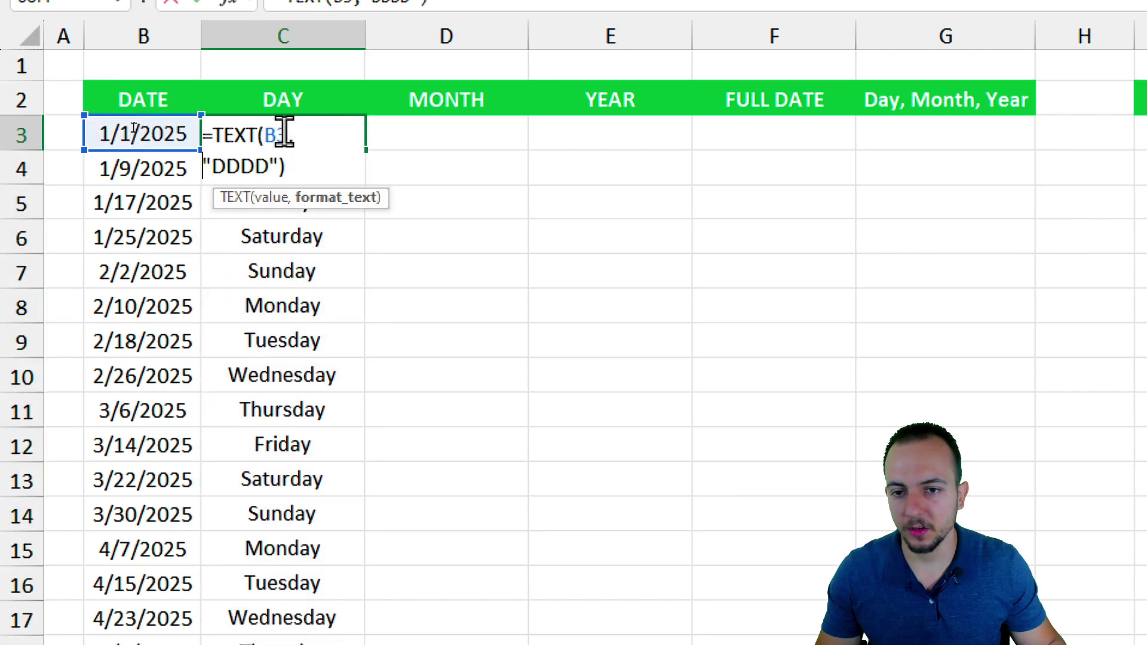
click(256, 164)
key(BackSpace)
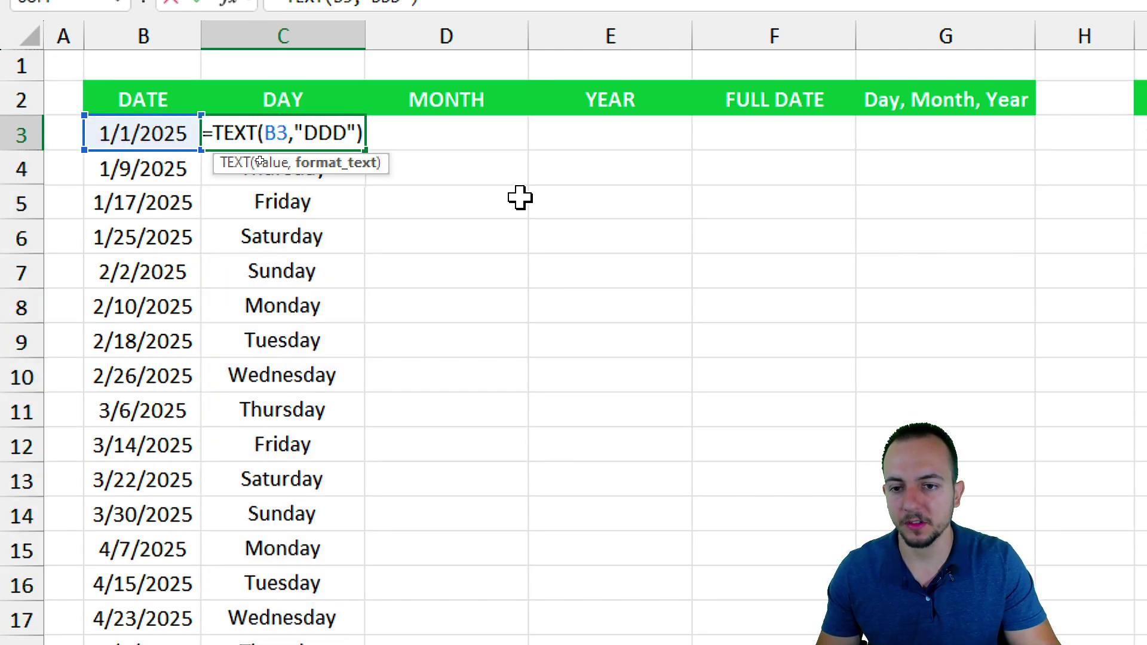
key(Return)
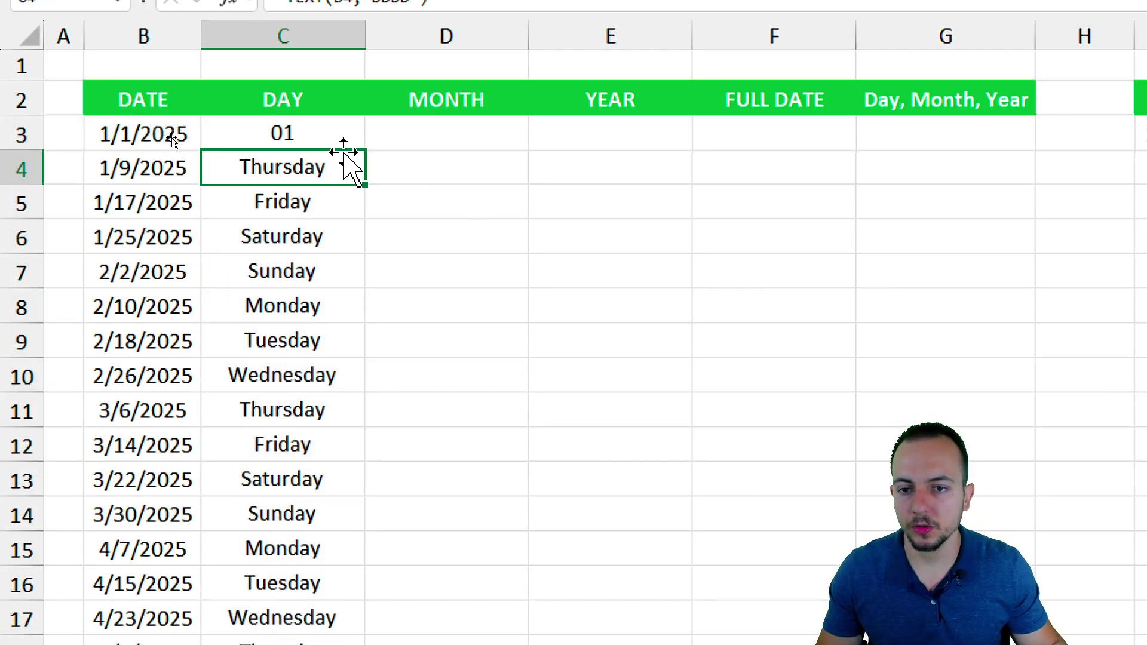
key(Up)
drag(366, 152, 320, 567)
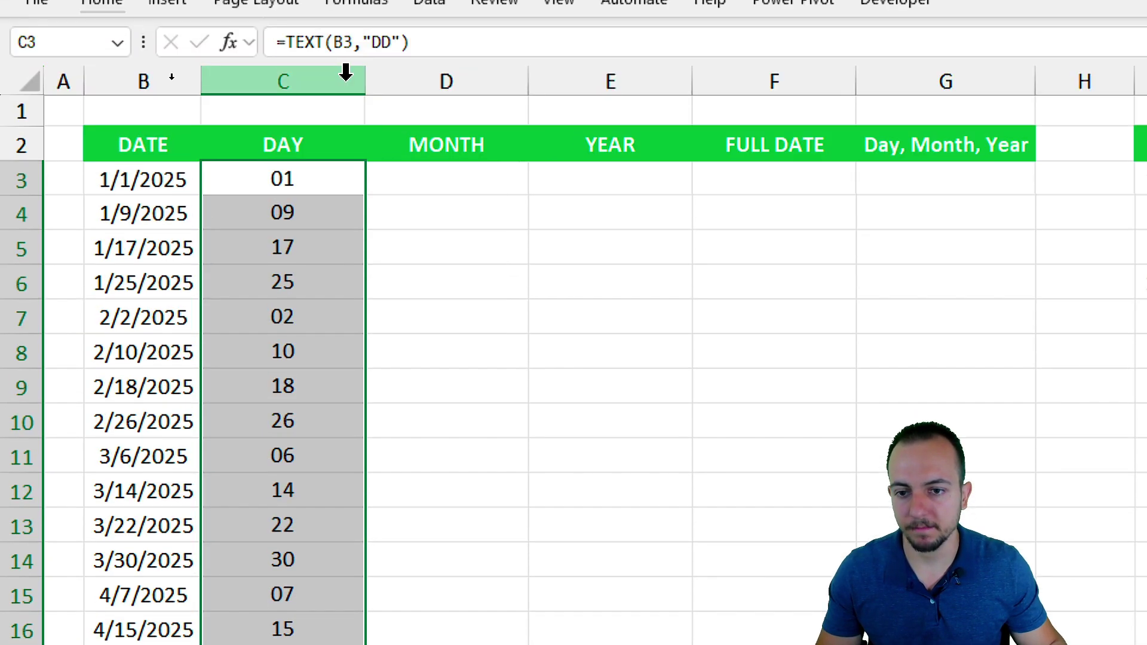
Step: Select the MONTH header together with the empty cells below it, from D2 to D7
click(328, 169)
click(442, 173)
drag(456, 146, 449, 317)
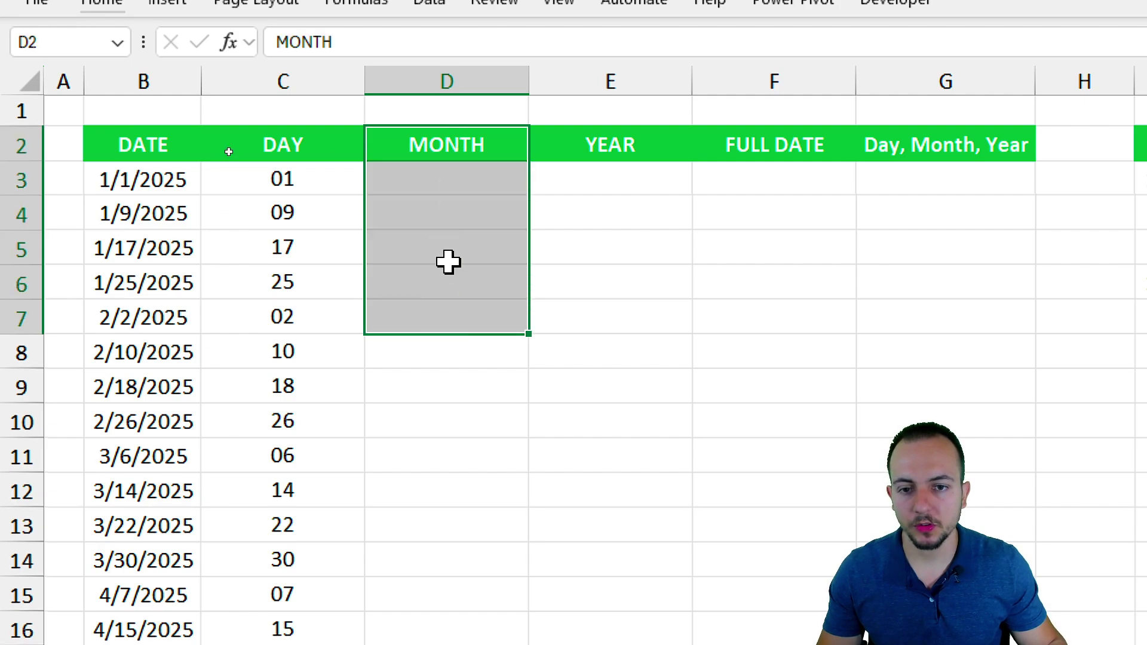
Step: Enter the formula =MONTH(B3) in D3, the first cell under the MONTH header
click(455, 192)
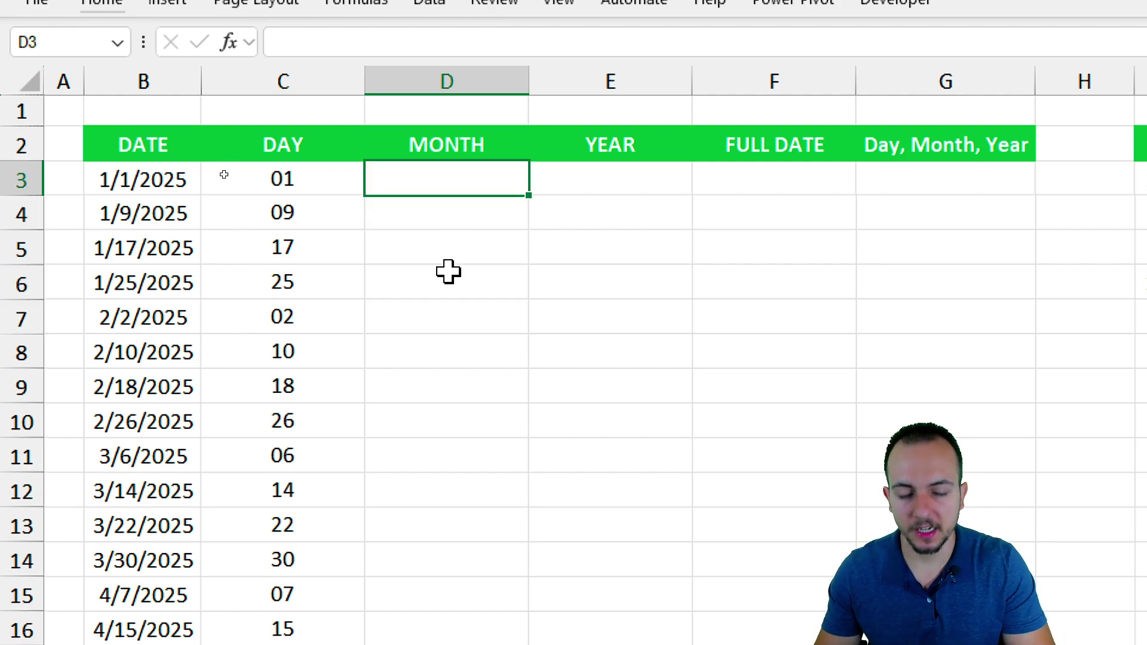
text(=)
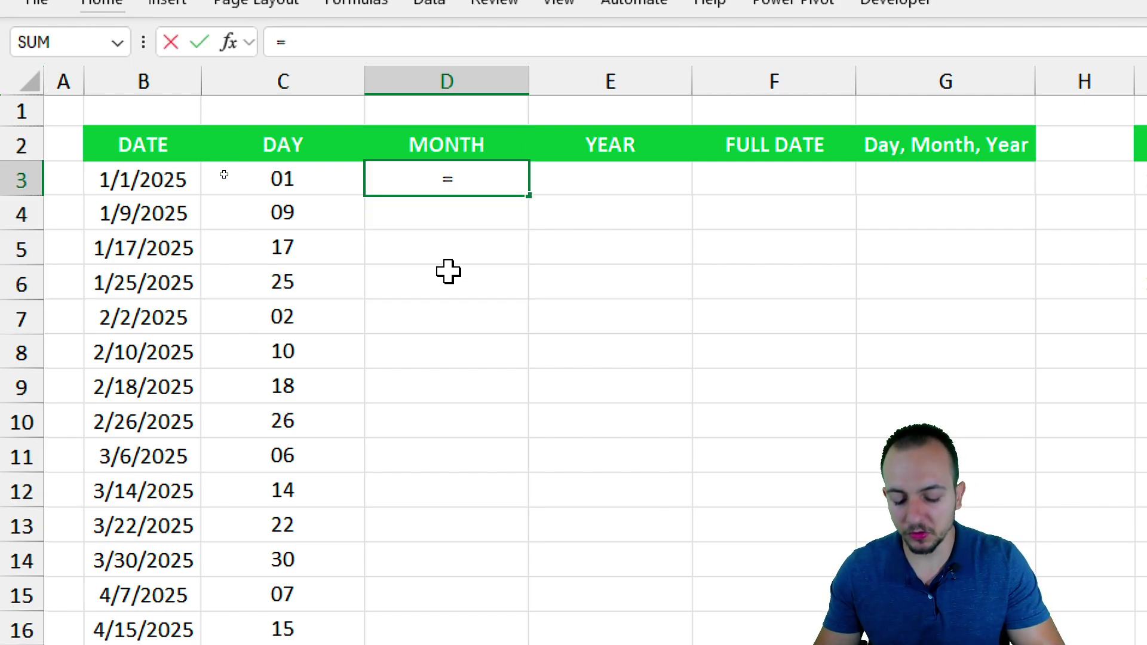
text(MON)
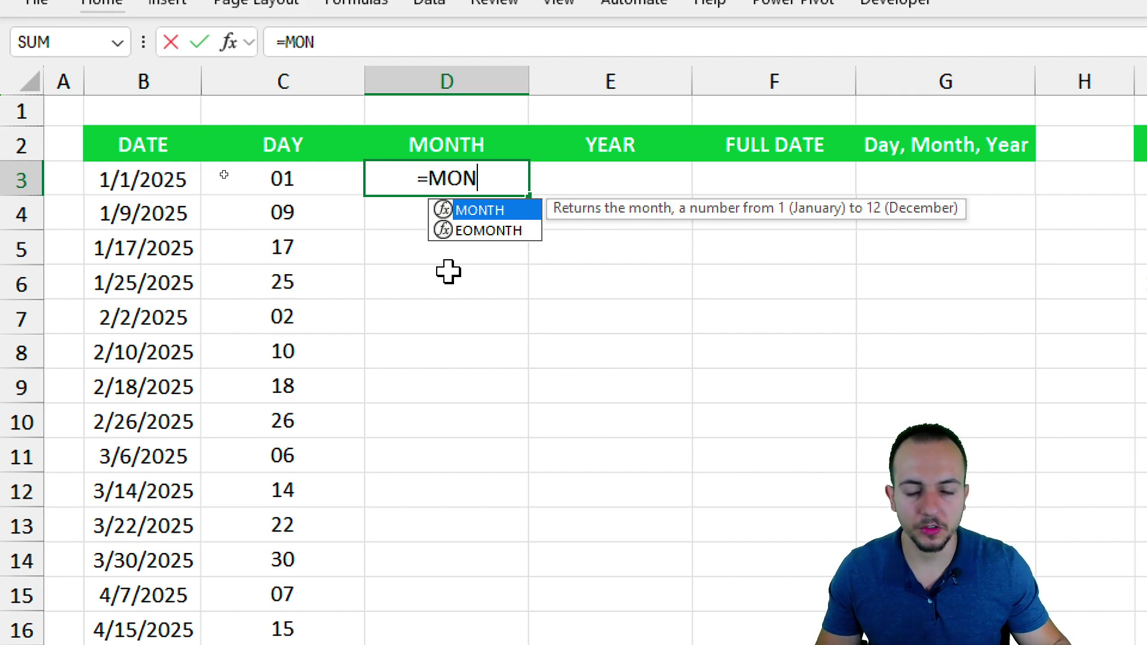
double_click(505, 210)
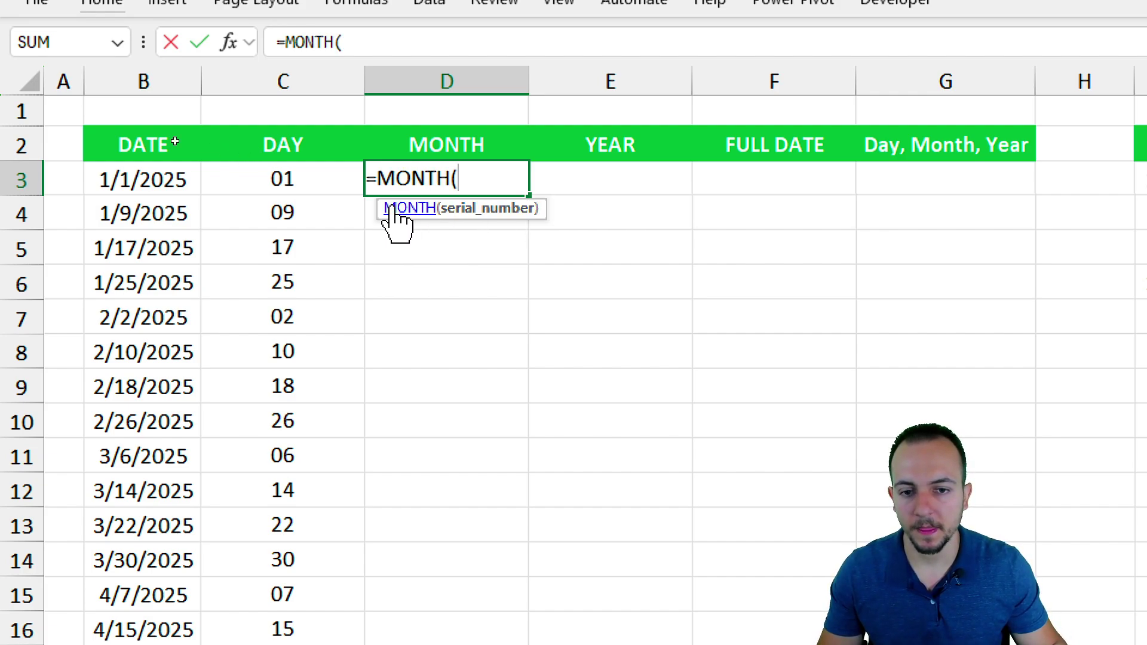
click(135, 173)
key(Return)
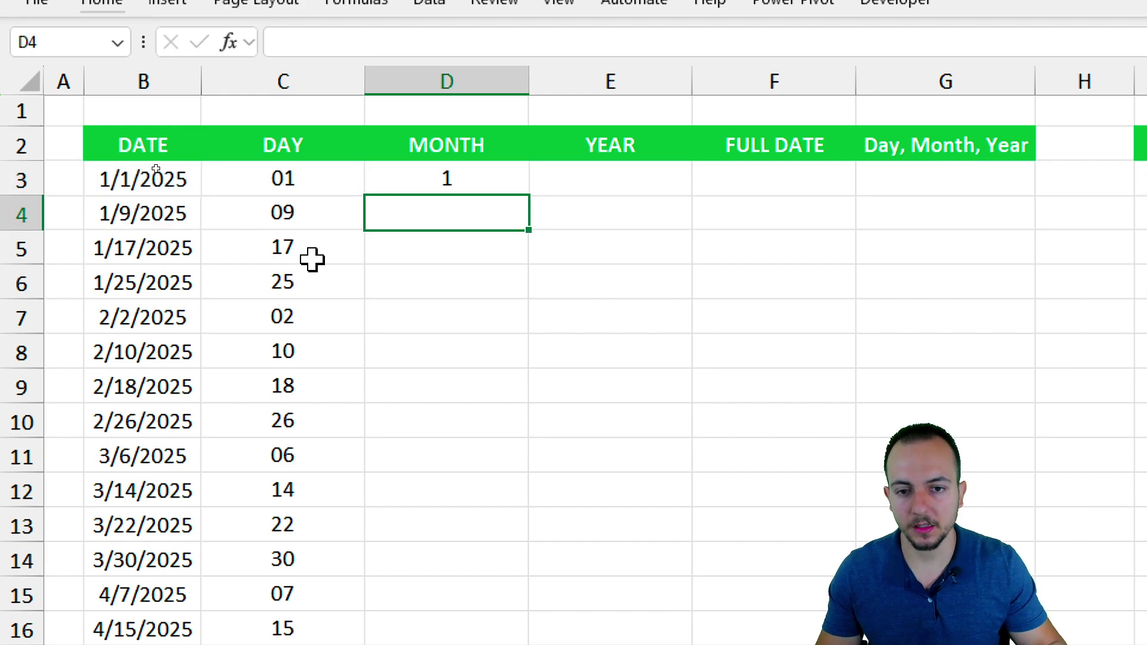
Step: Fill the MONTH formula from D3 down the whole MONTH column and check several filled cells
click(475, 182)
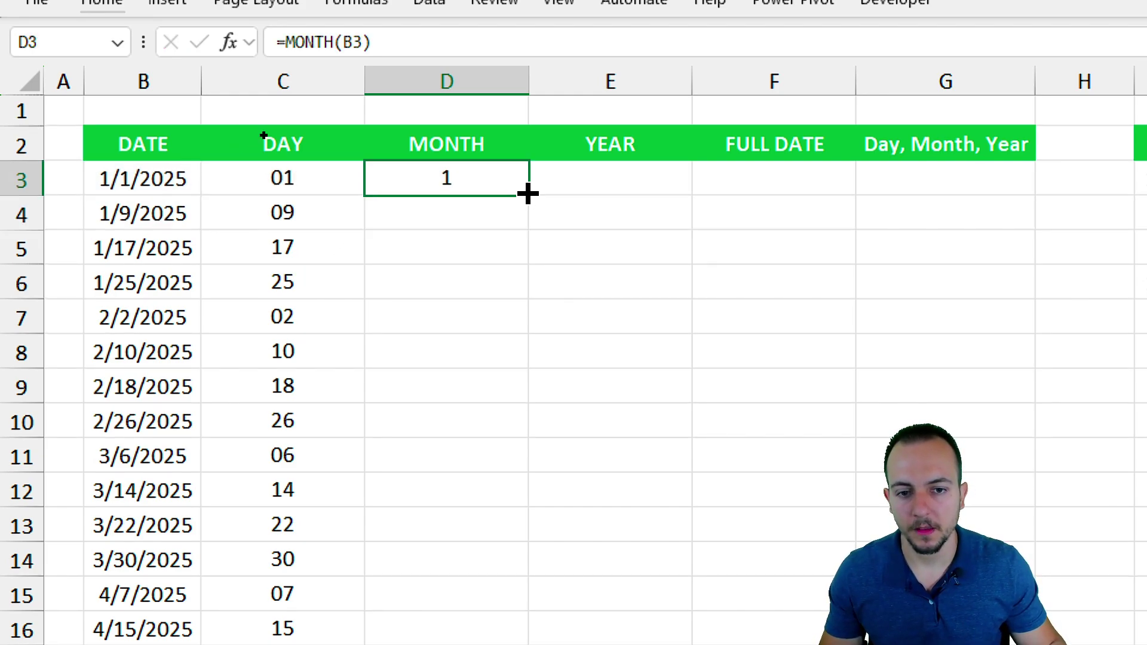
drag(528, 195, 482, 566)
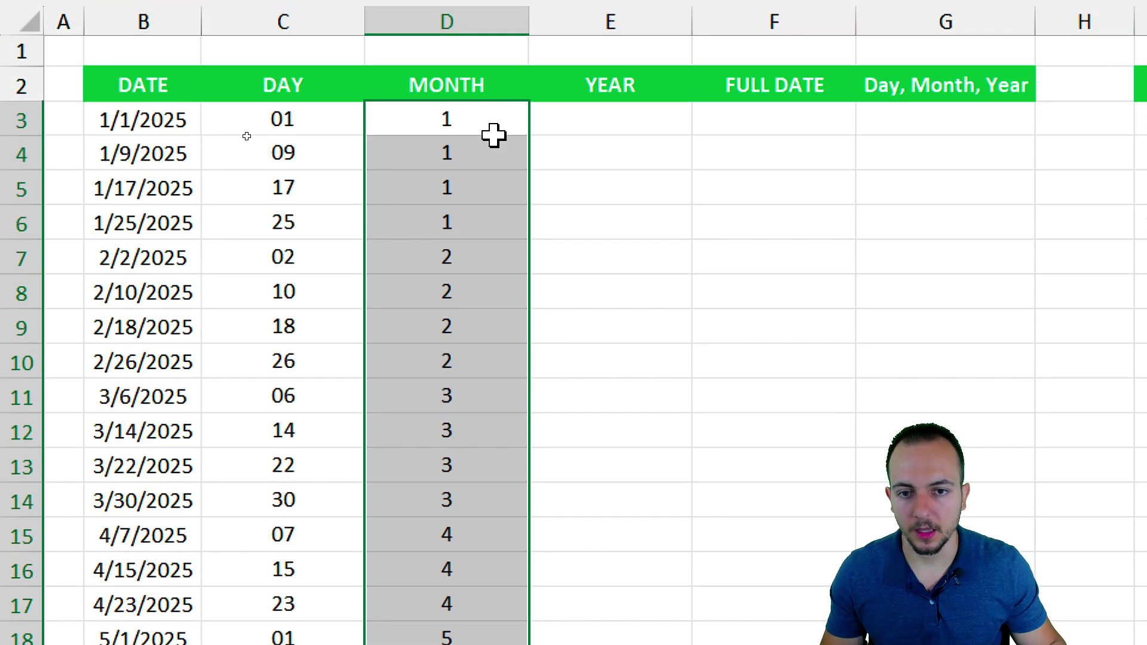
click(492, 133)
click(469, 105)
click(494, 161)
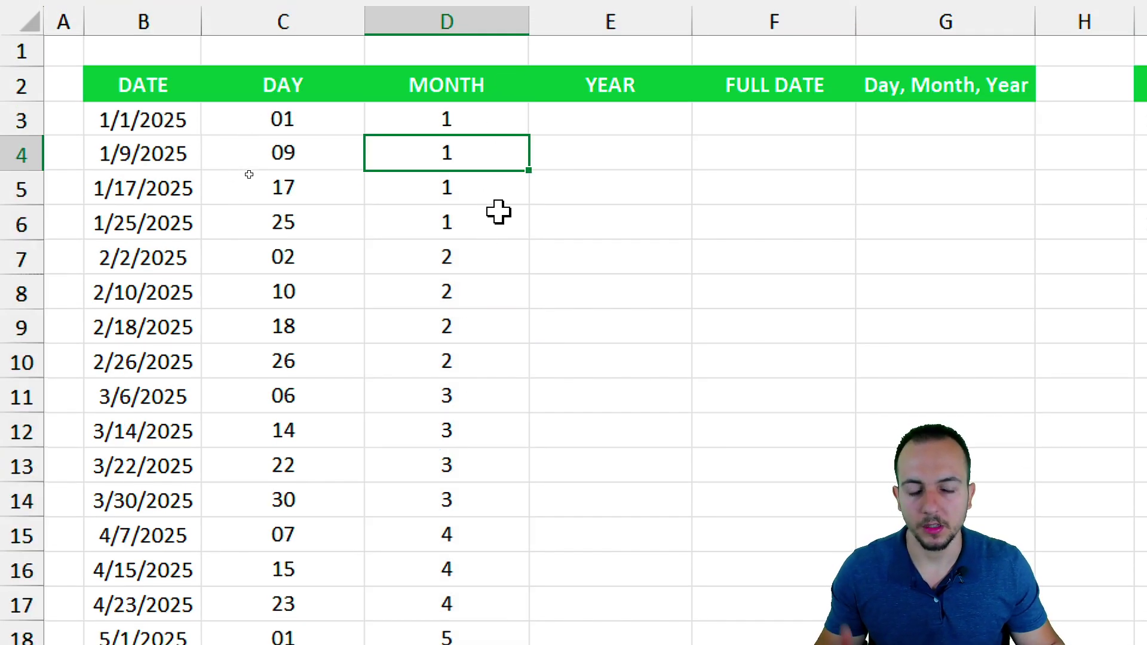
click(476, 258)
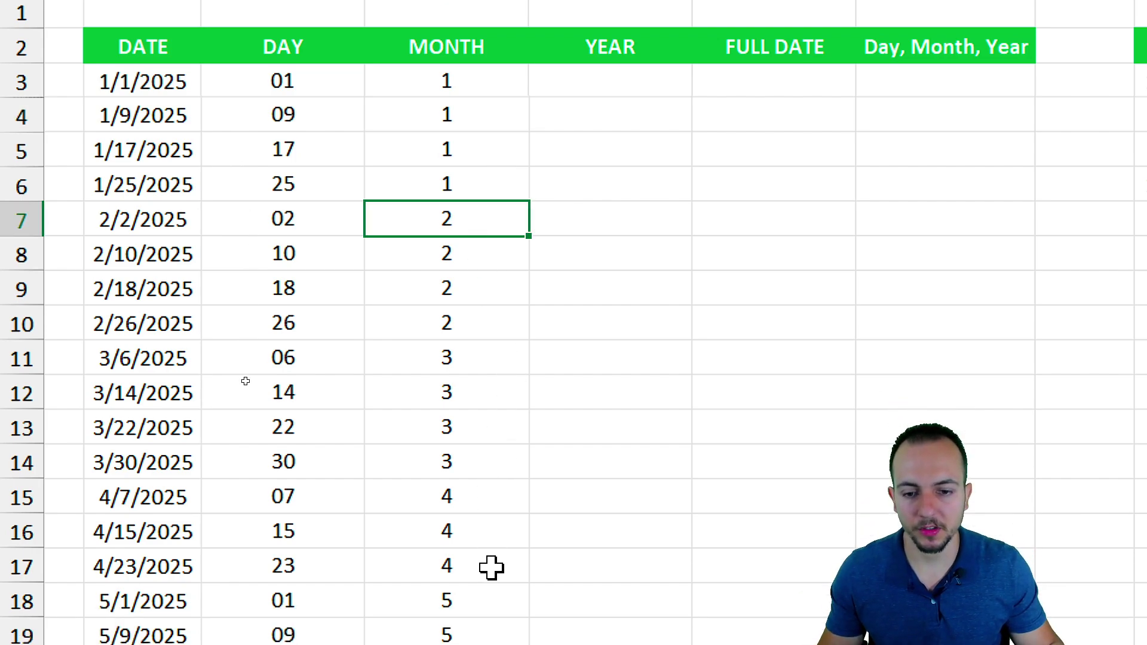
click(494, 270)
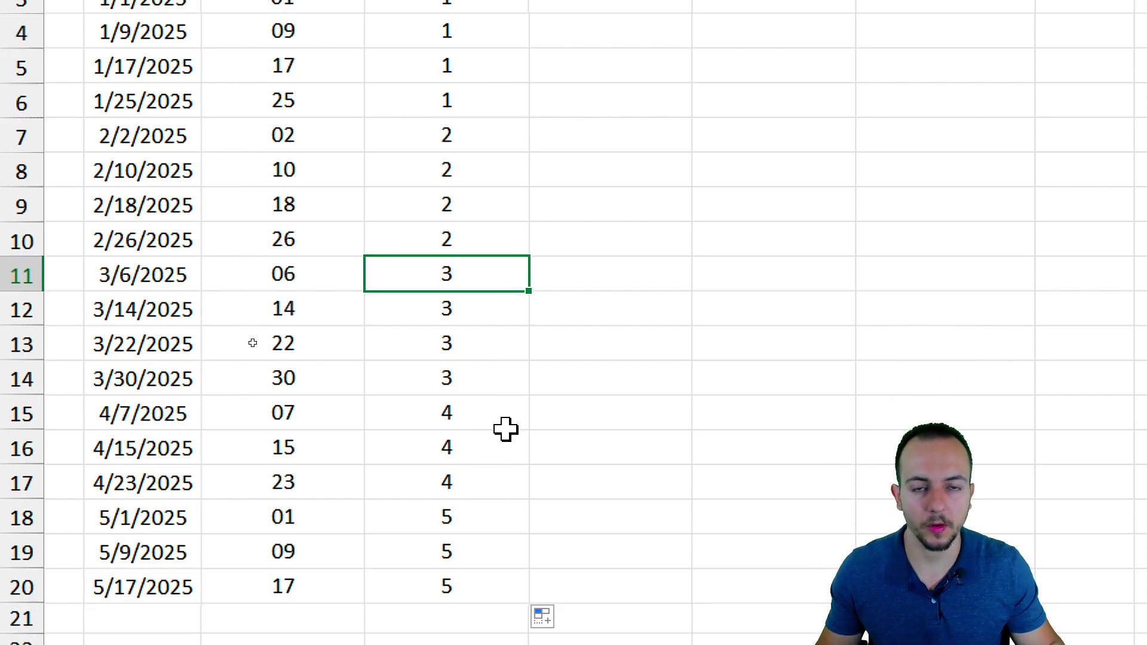
Step: Replace the D3 formula with =TEXT(B3,"M") and fill it down the whole MONTH column
click(484, 52)
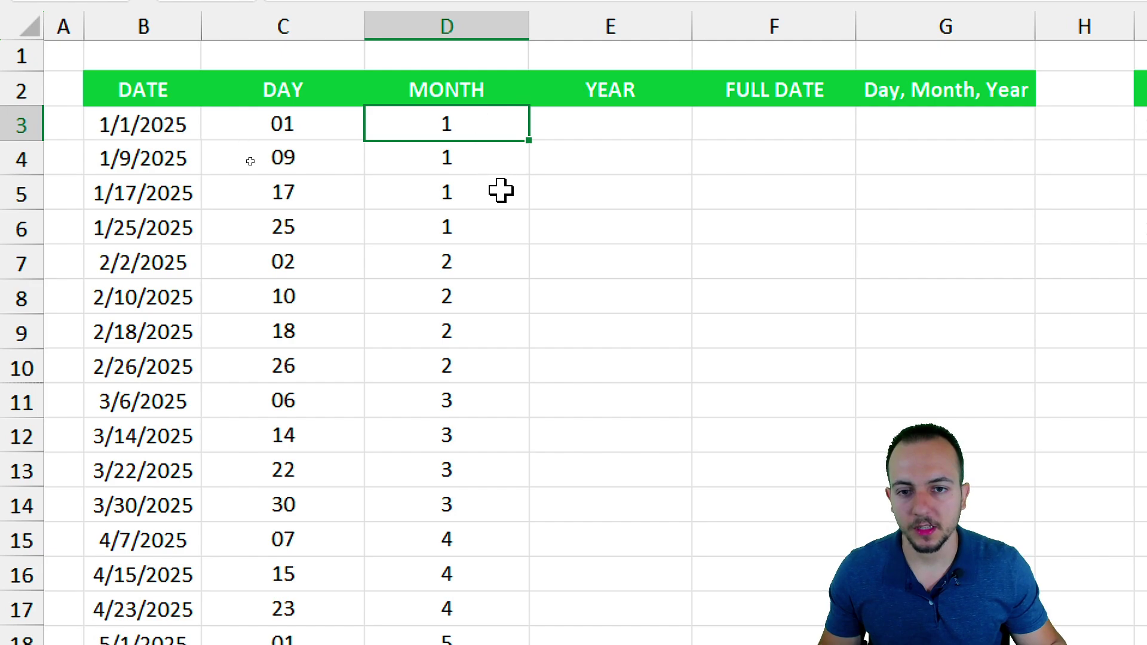
key(Delete)
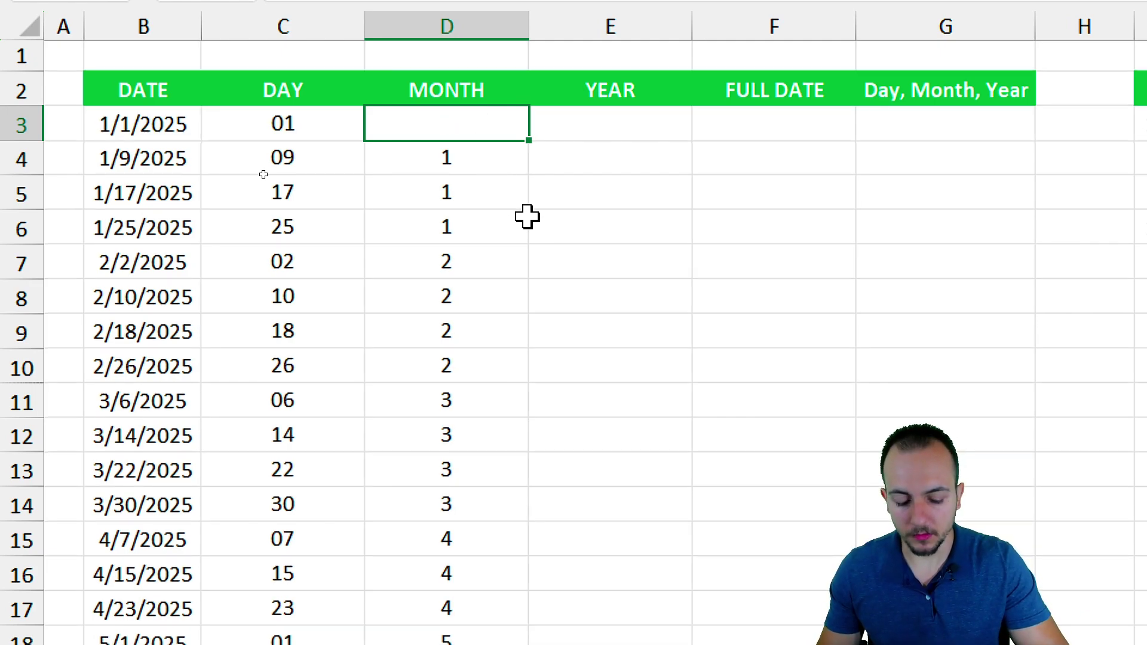
text(=TEX)
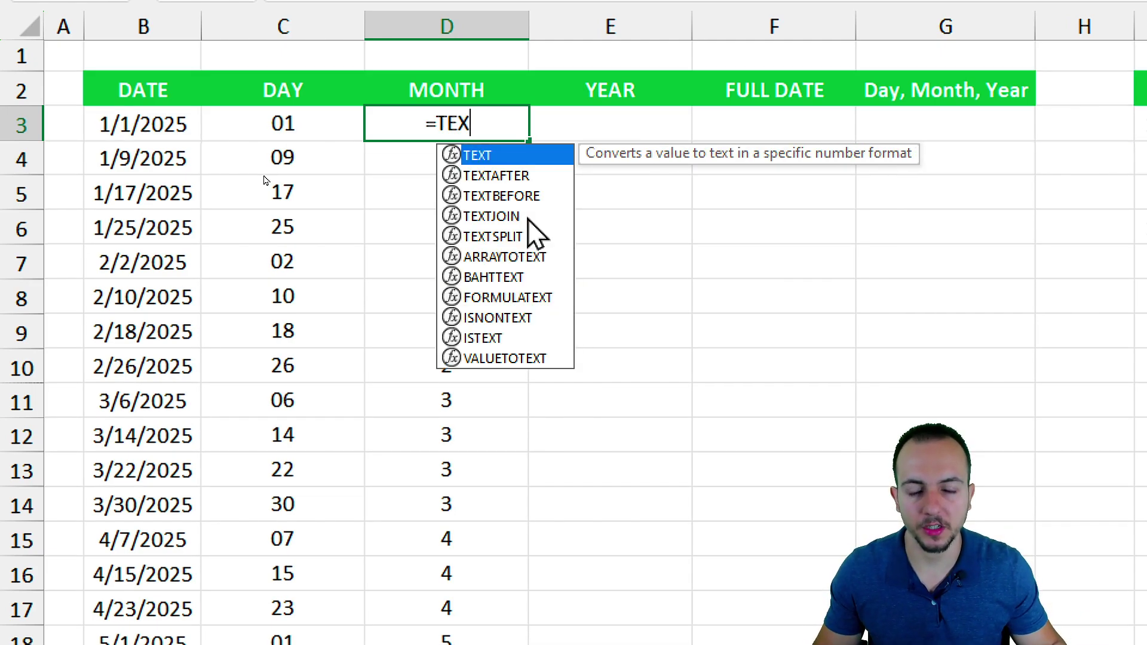
double_click(501, 157)
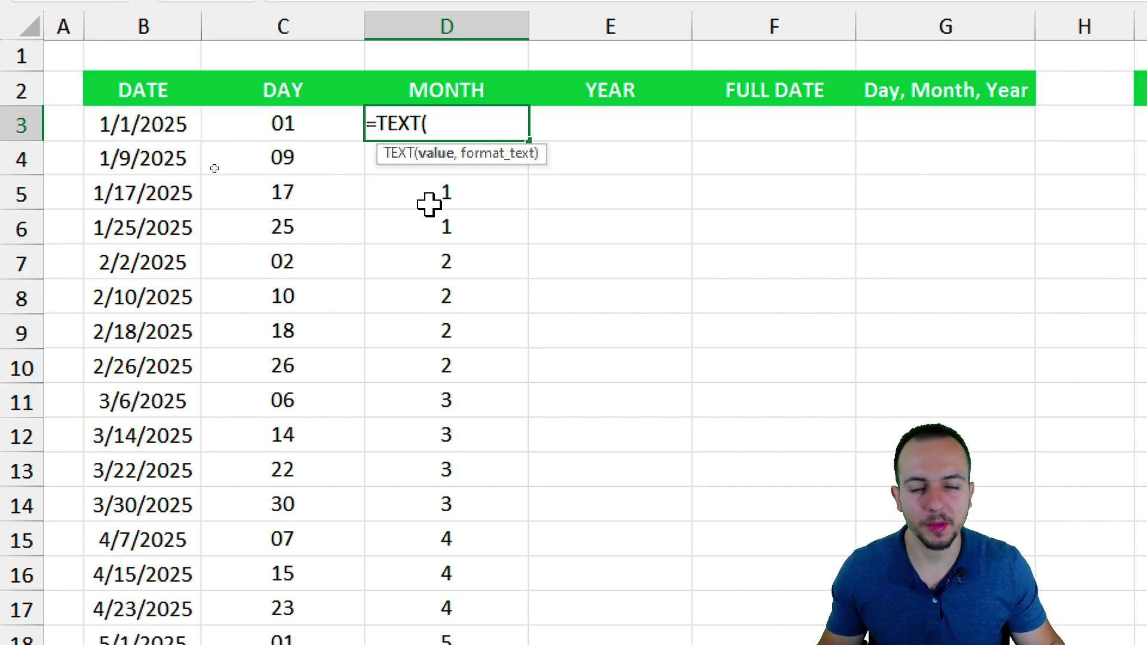
click(185, 127)
text(,"M)
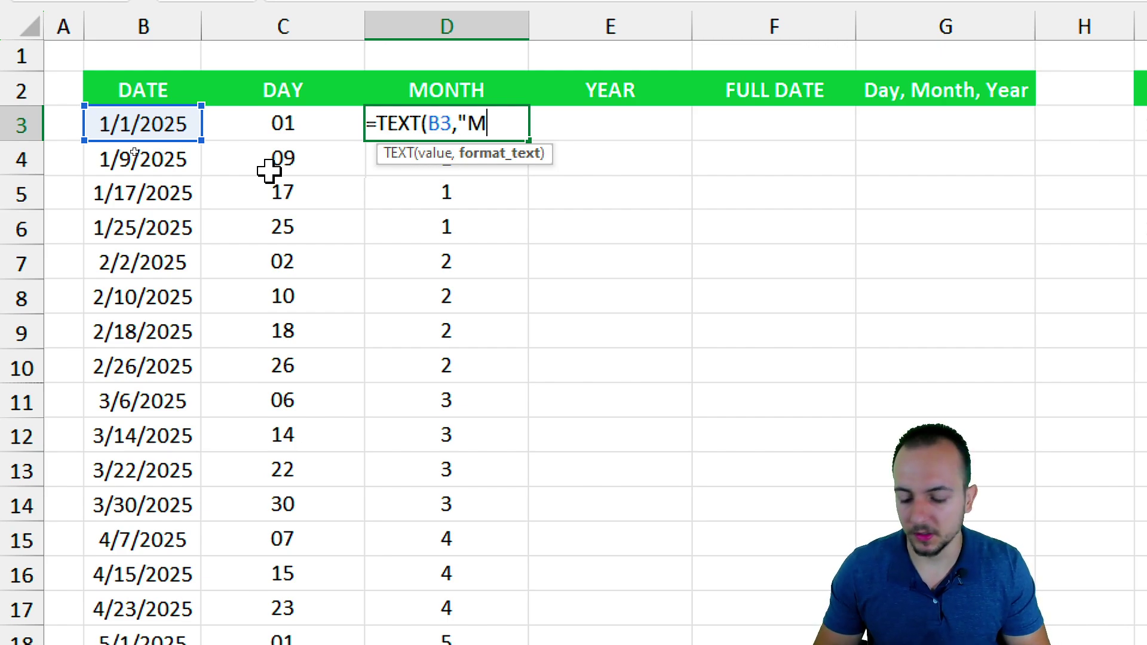
text())
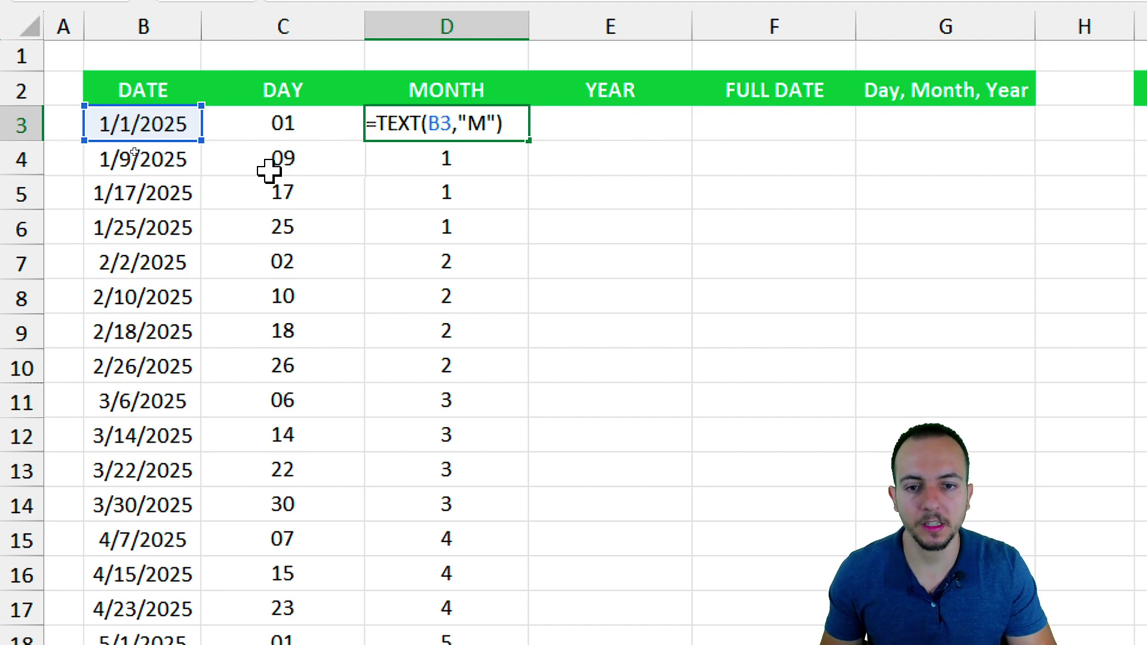
key(Return)
click(514, 125)
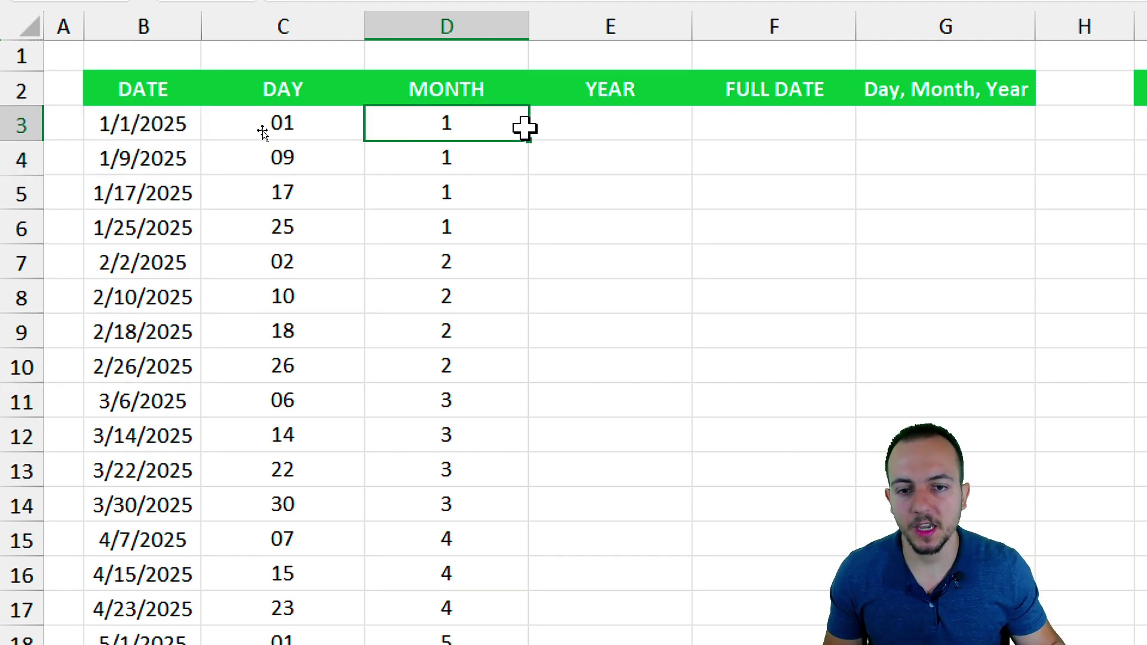
drag(529, 141, 492, 642)
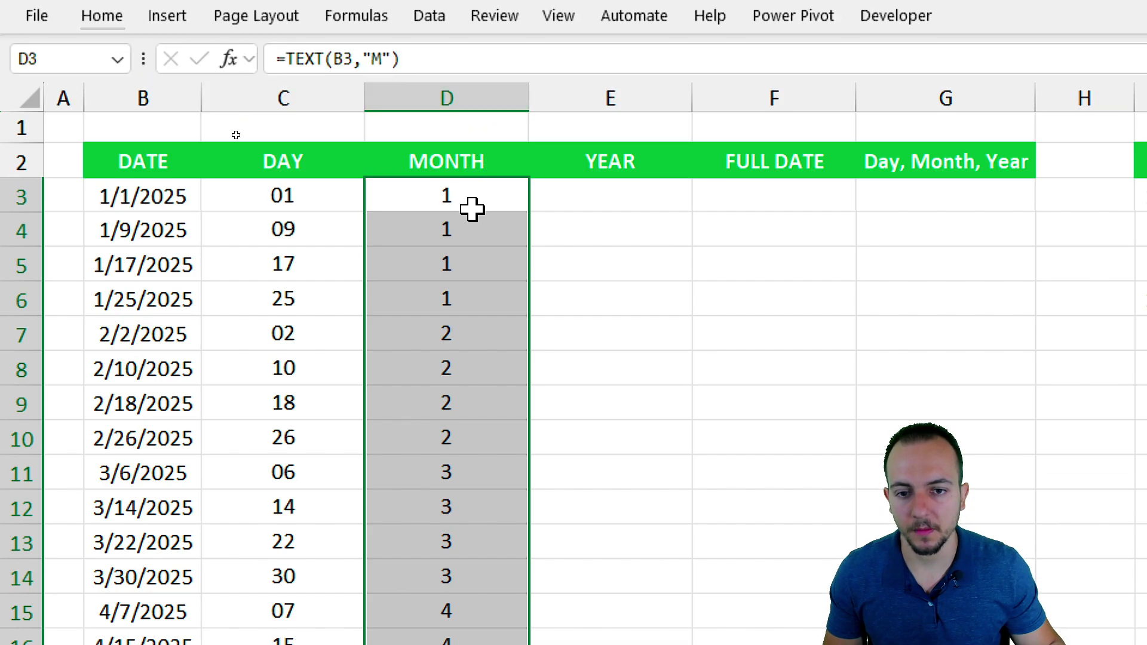
Step: Change the D3 formula to =TEXT(B3,"MM") for two-digit months and fill it down the MONTH column
double_click(489, 101)
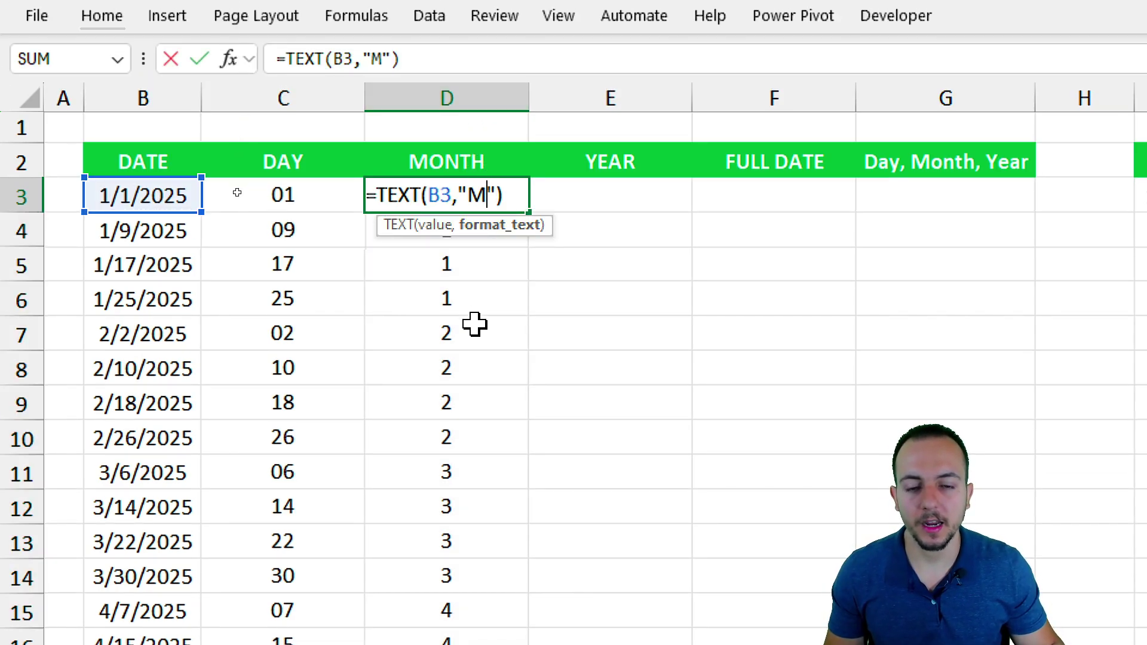
text(M)
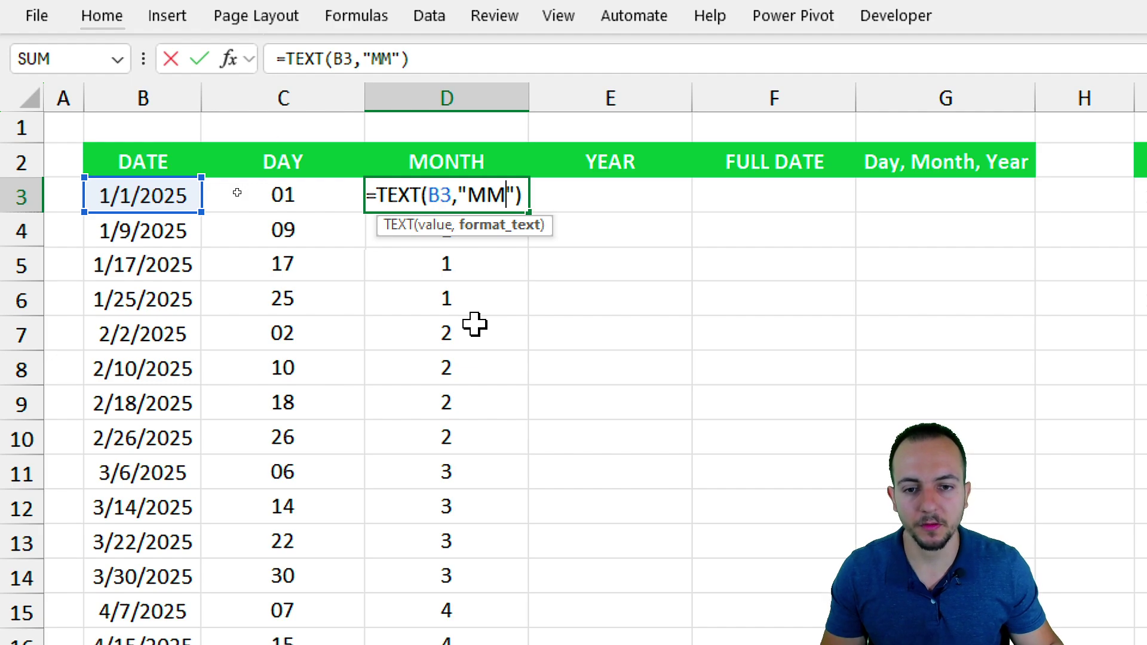
key(Return)
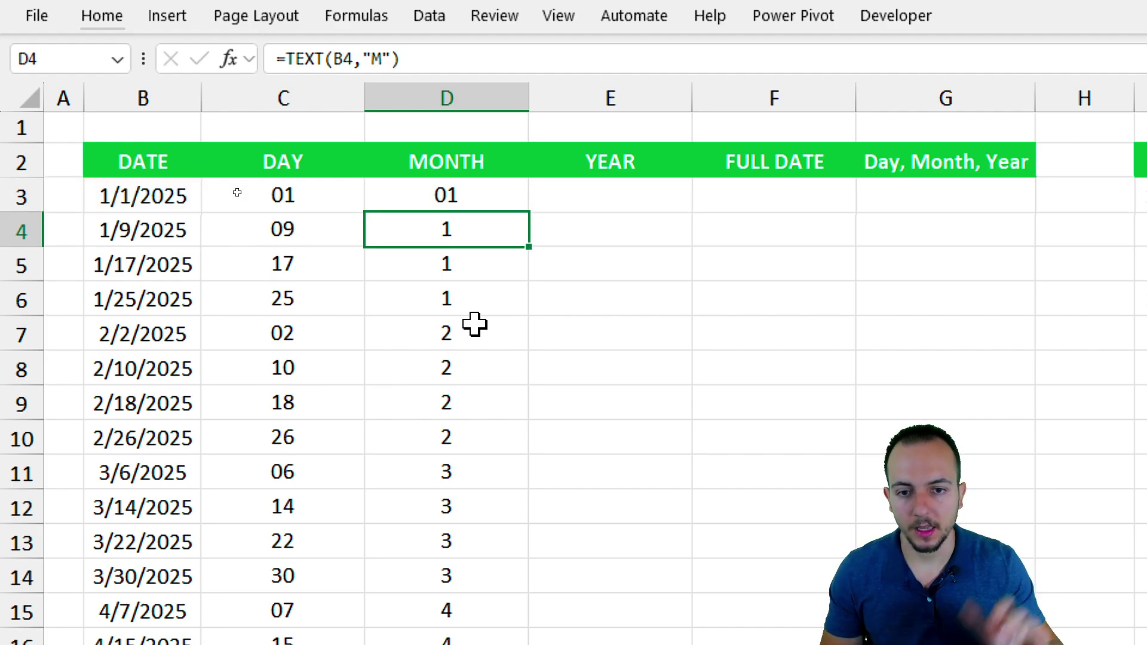
click(509, 186)
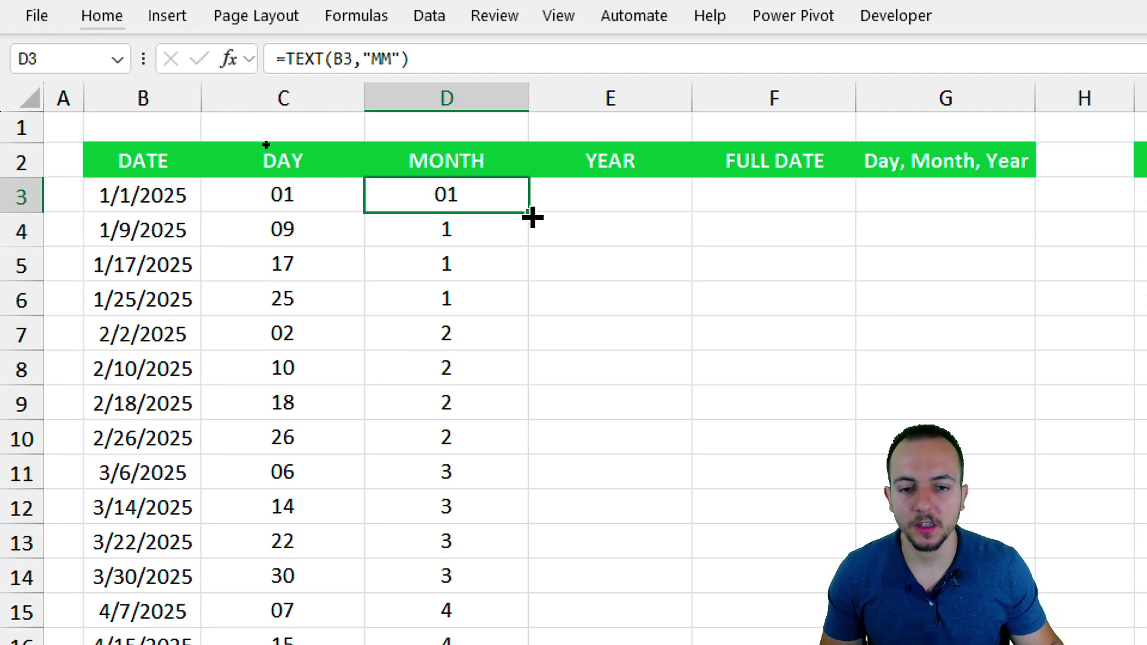
drag(532, 217, 503, 644)
Step: Change the D3 formula to =TEXT(B3,"MMM") for short month names, fill it down the MONTH column and check the filled cells
click(480, 193)
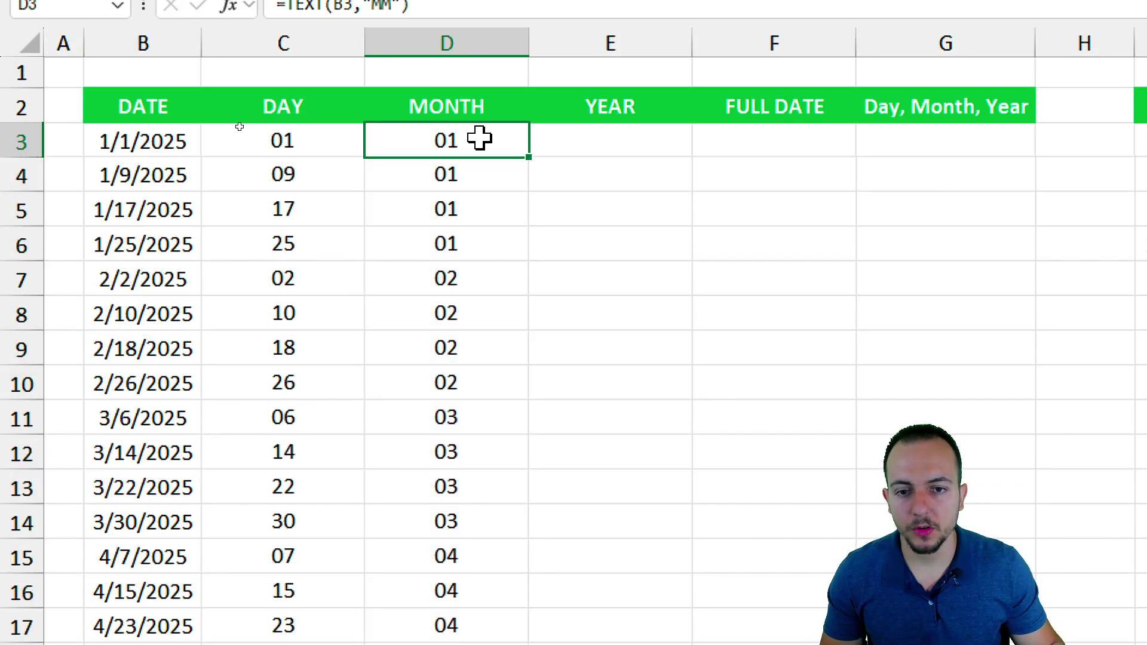
double_click(480, 139)
text(M)
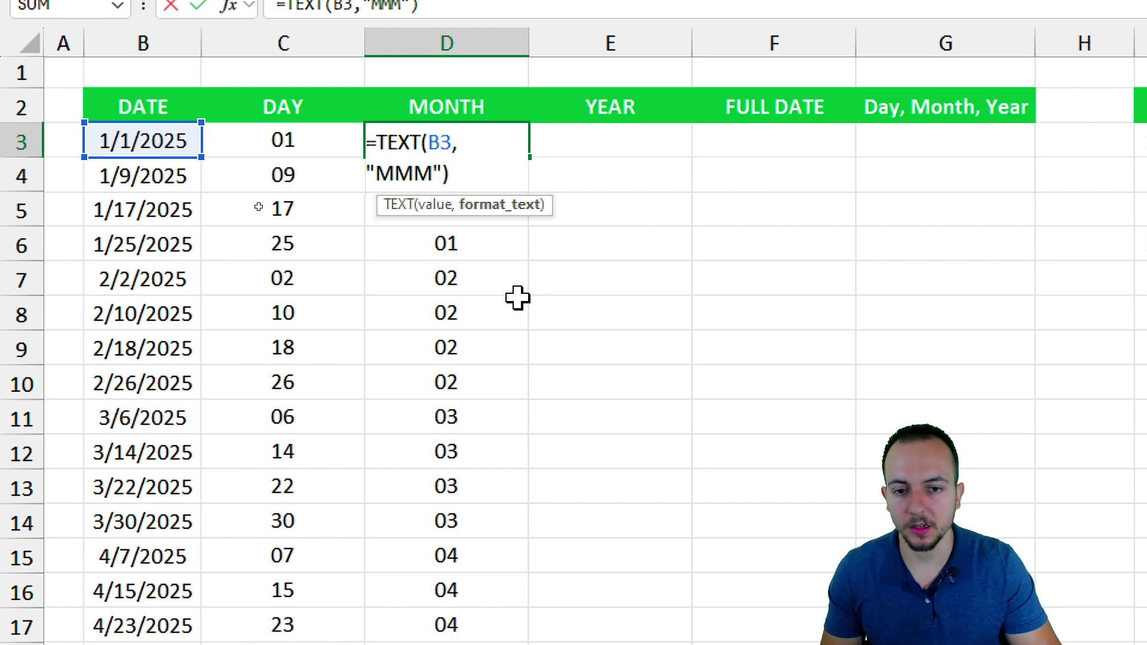
key(Return)
click(520, 145)
drag(531, 158, 478, 644)
click(443, 146)
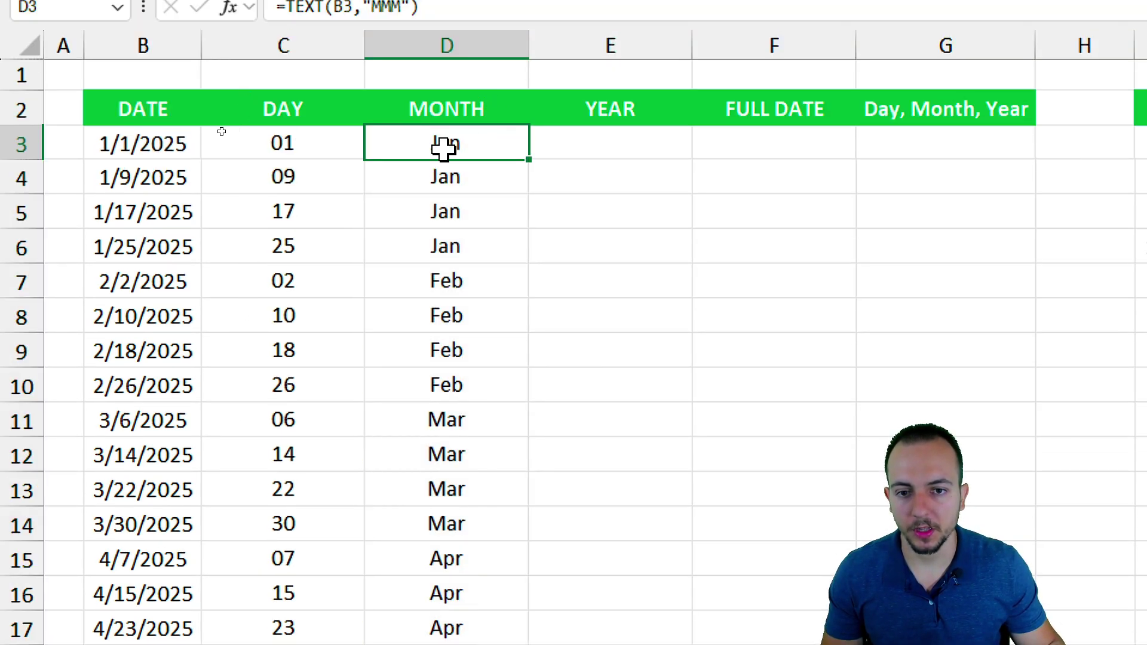
click(501, 276)
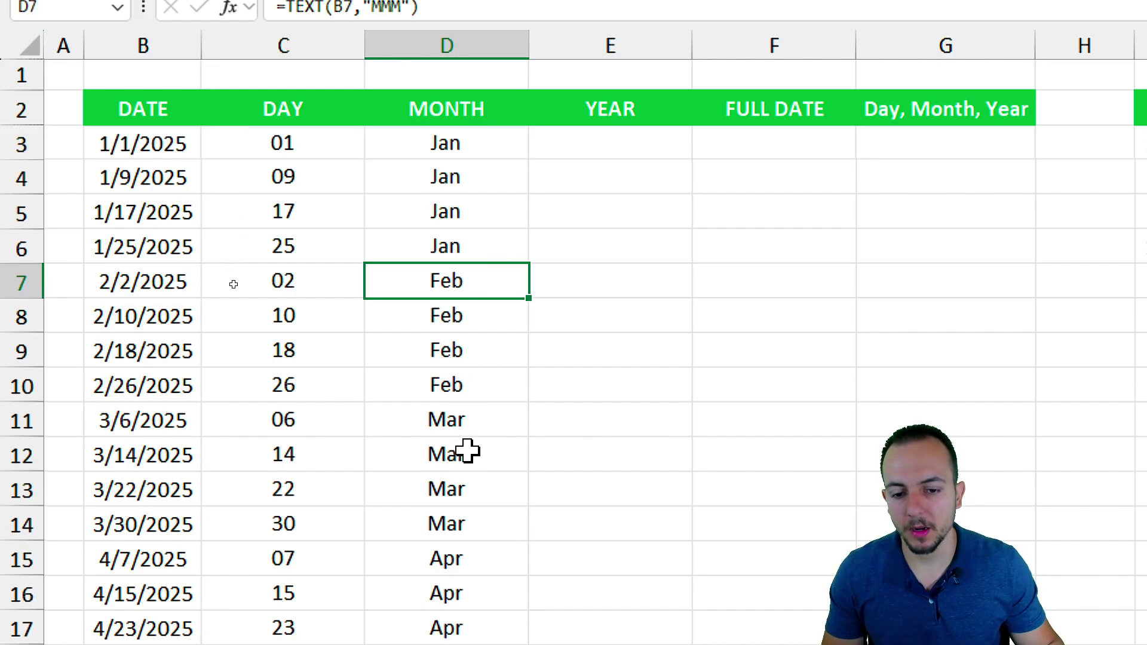
click(468, 454)
click(449, 627)
click(450, 535)
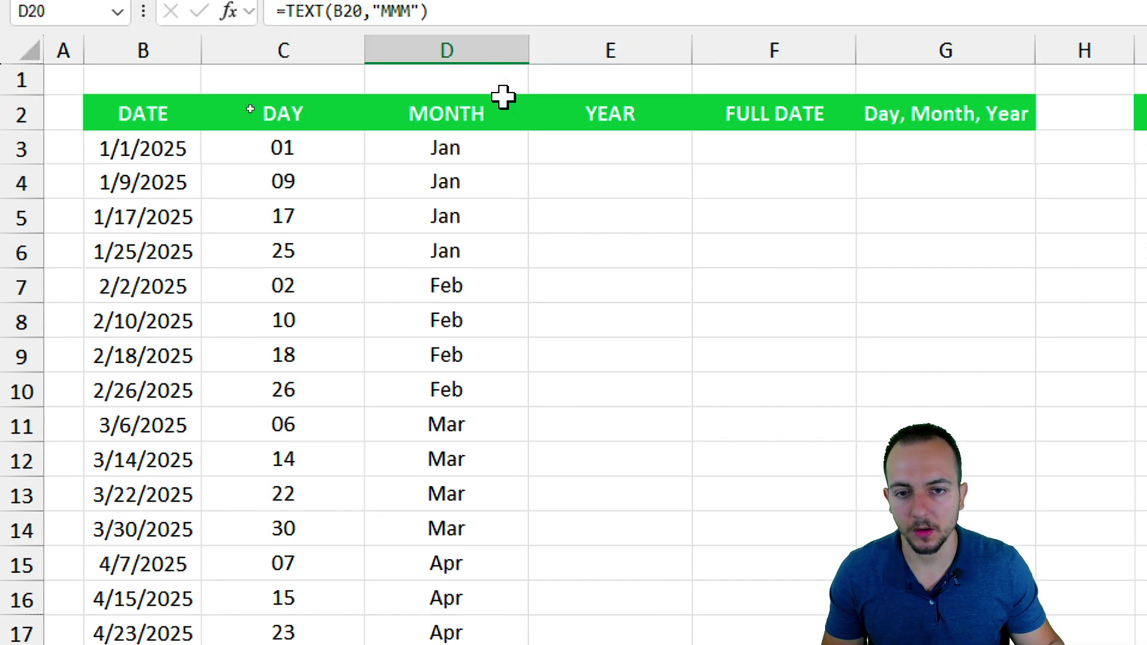
Step: Change the D3 formula to =TEXT(B3,"MMMM") for full month names, fill it down the MONTH column and check the filled cells
double_click(495, 147)
click(412, 179)
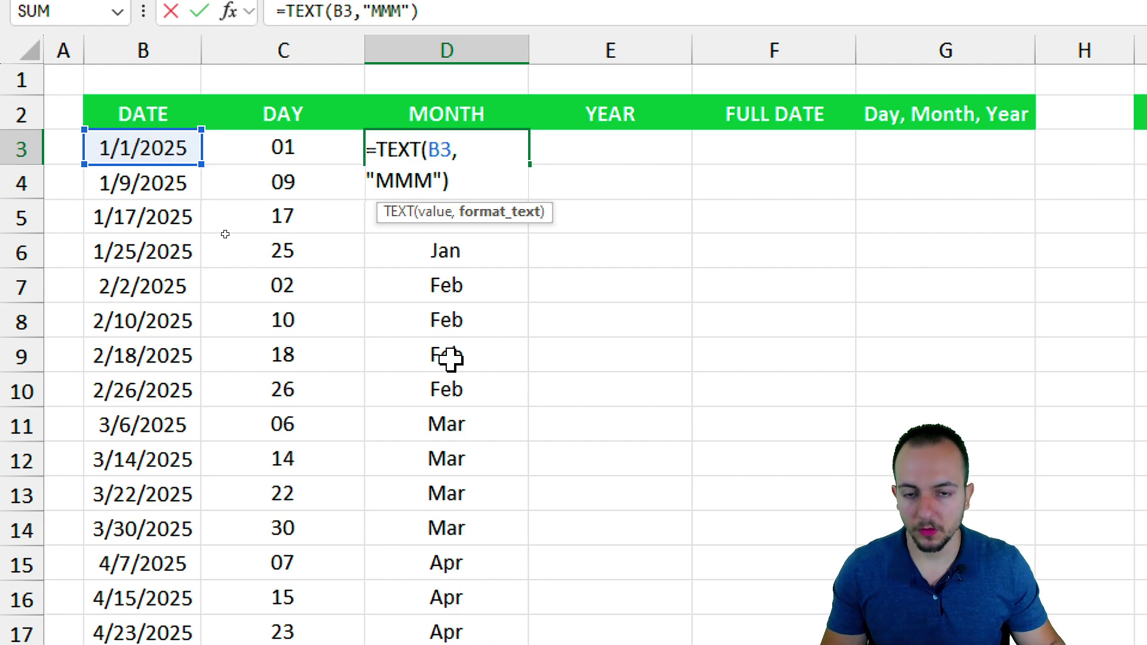
text(M)
key(Return)
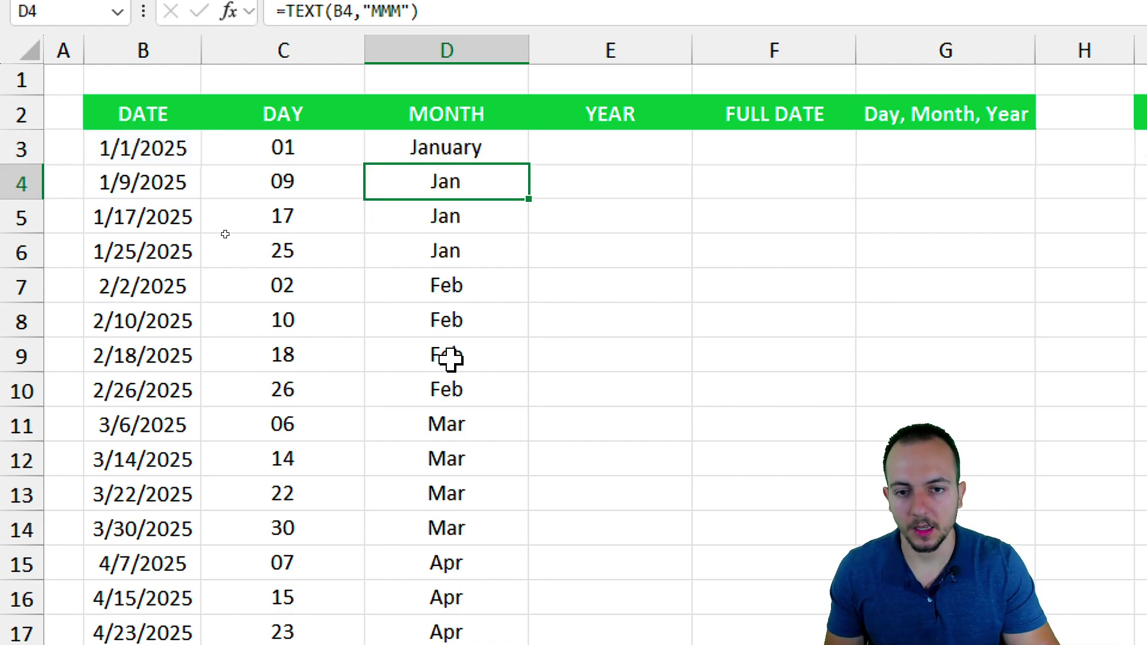
click(505, 156)
drag(520, 159, 504, 561)
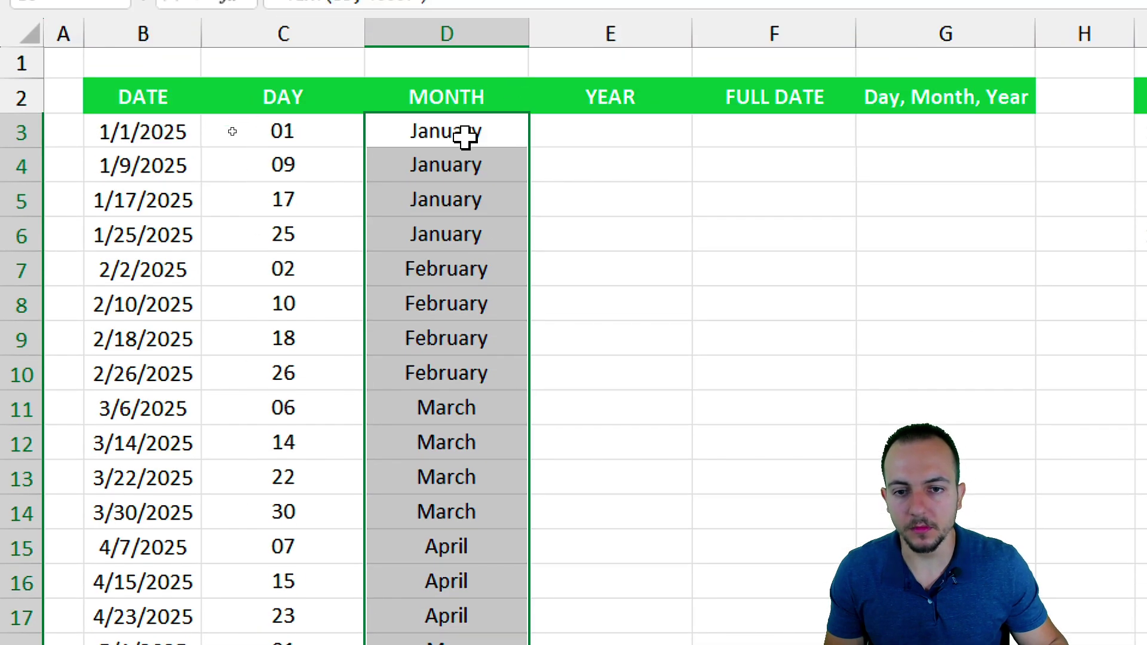
click(464, 133)
click(454, 316)
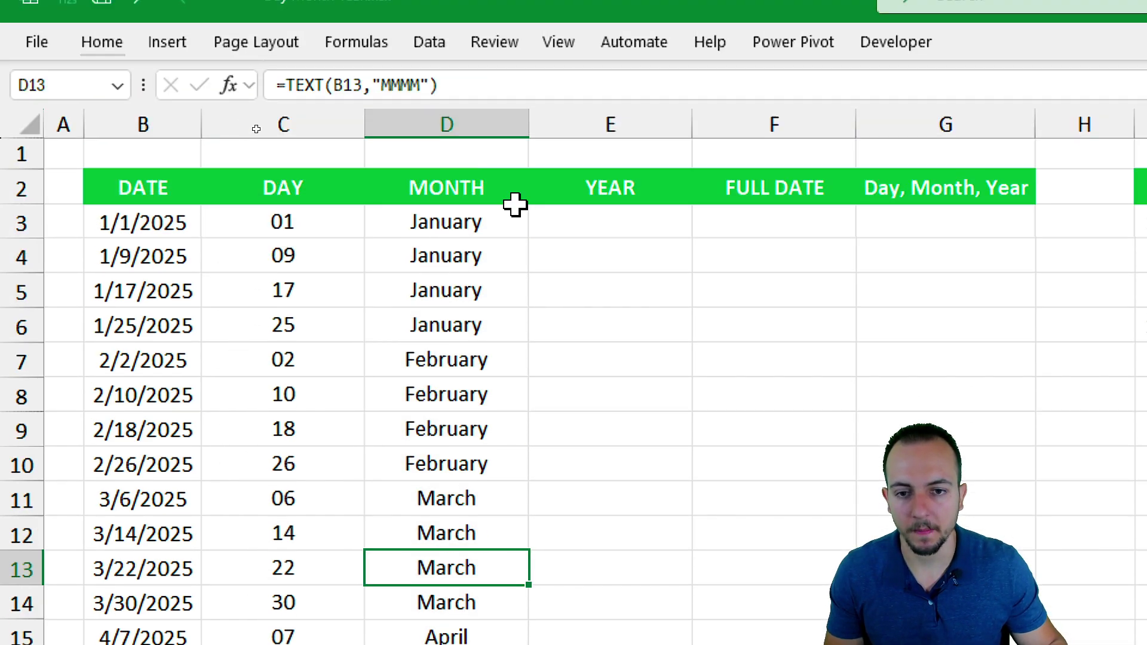
Step: Select the whole YEAR column, column E
click(479, 94)
click(640, 87)
click(631, 123)
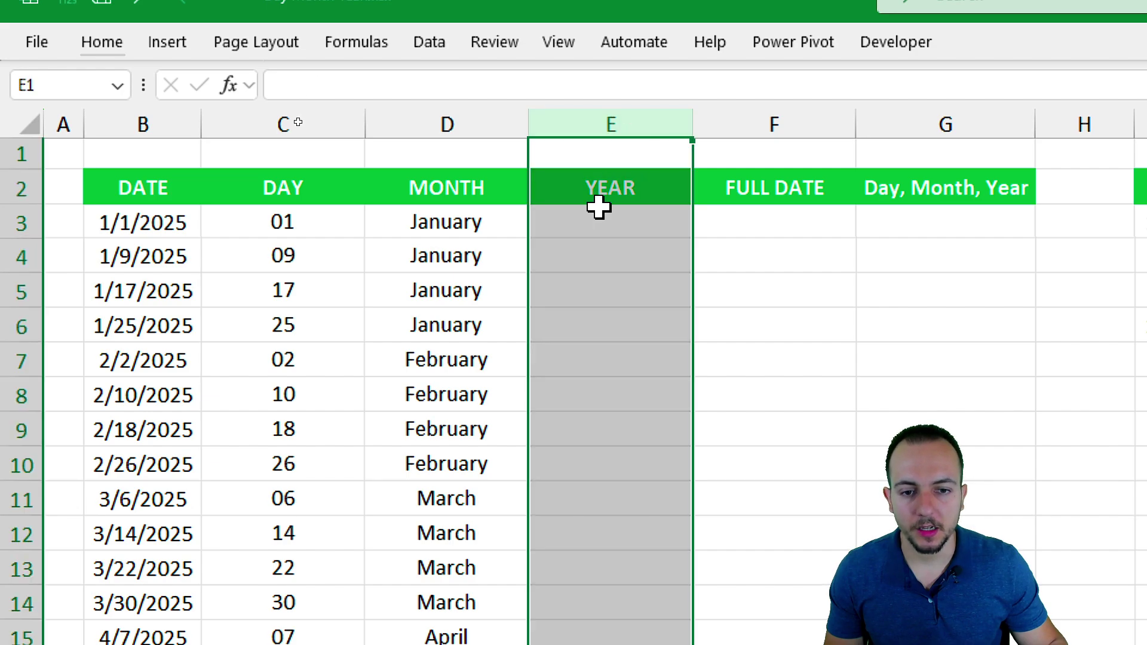
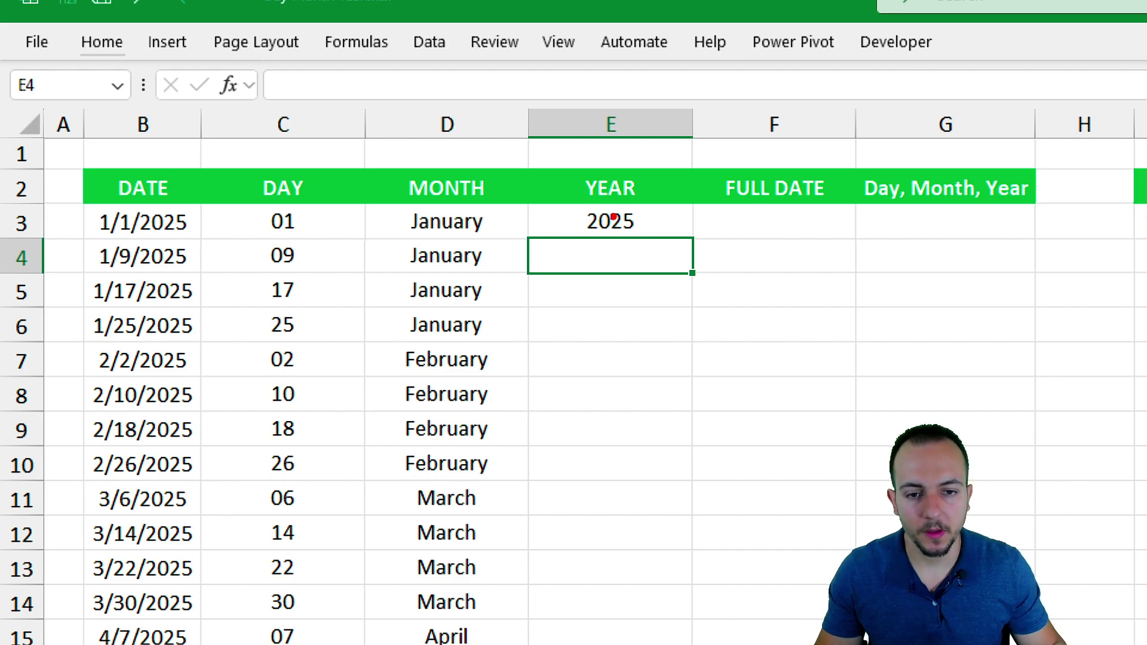
Step: Mark the year in E3 with a red box and arrow, clear the markings and select E3
mouse_move(578, 197)
mouse_down()
mouse_move(643, 241)
mouse_move(675, 290)
mouse_up()
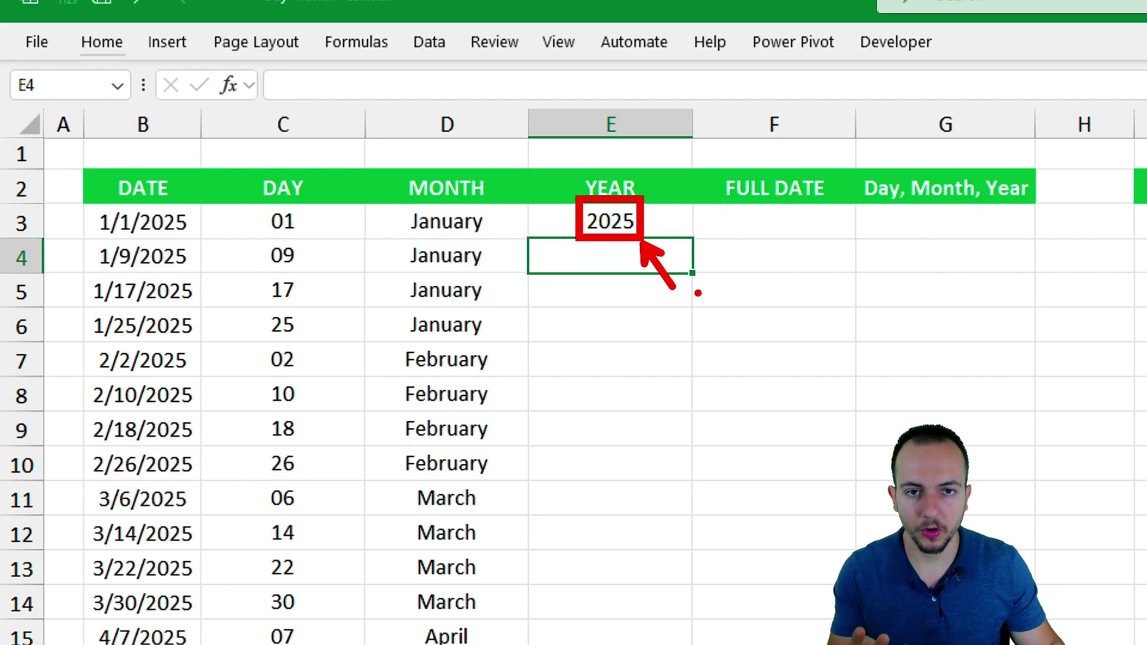
key(Escape)
click(653, 221)
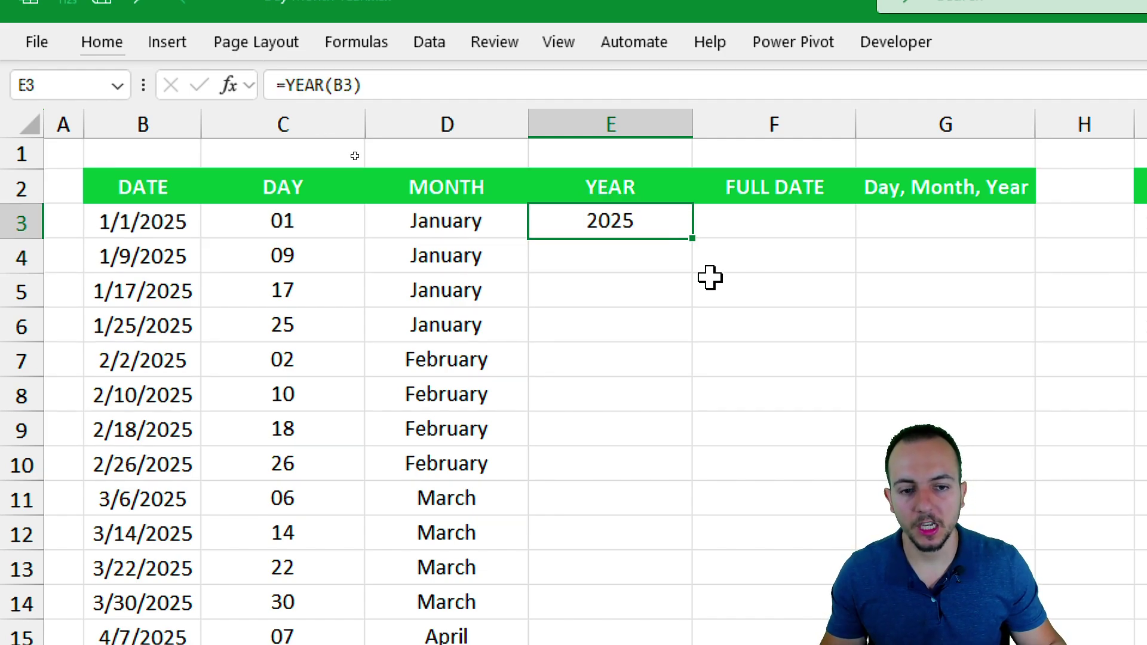
Step: Replace the formula in E3 with =TEXT(B3,"Y") to extract the year from the date
key(Delete)
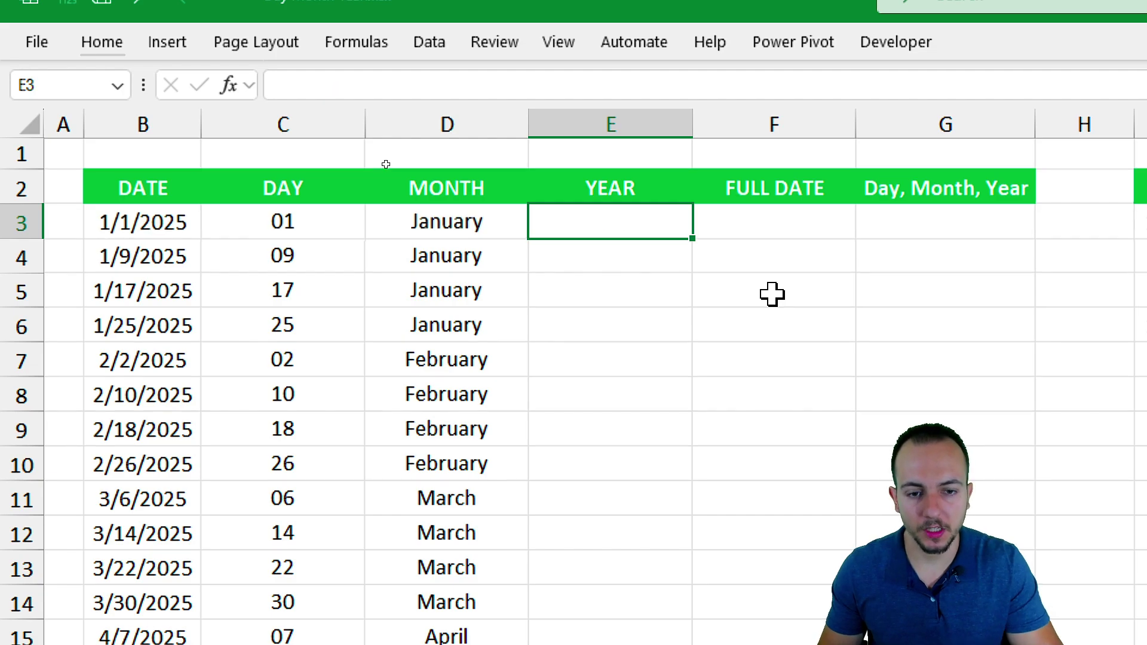
text(=TEX)
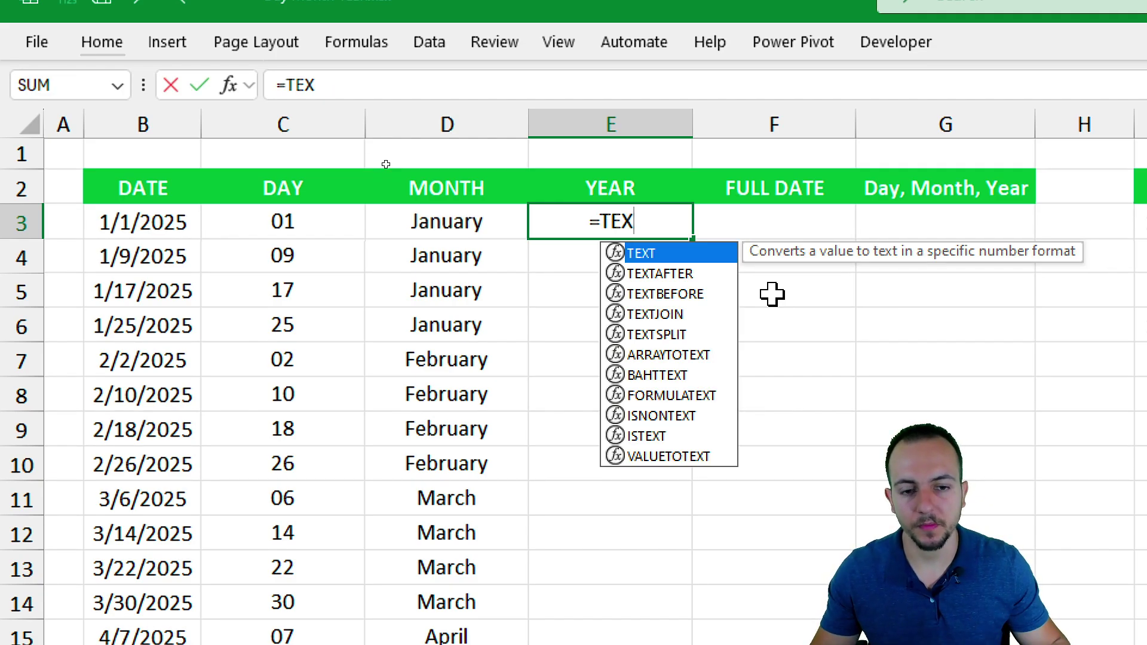
key(Tab)
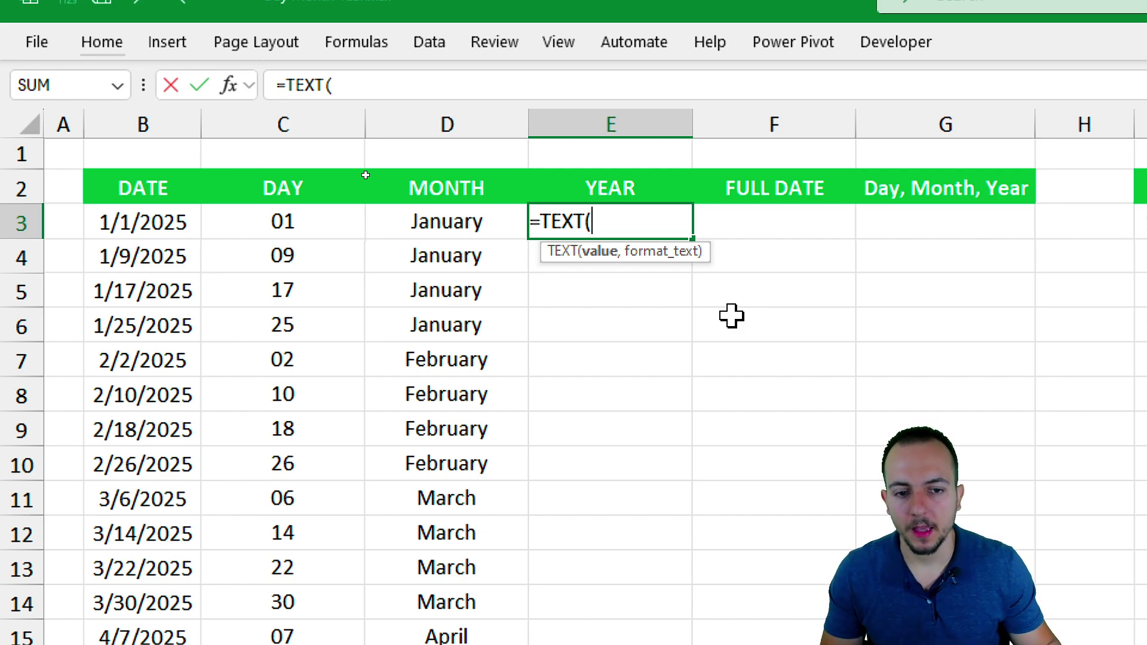
click(159, 220)
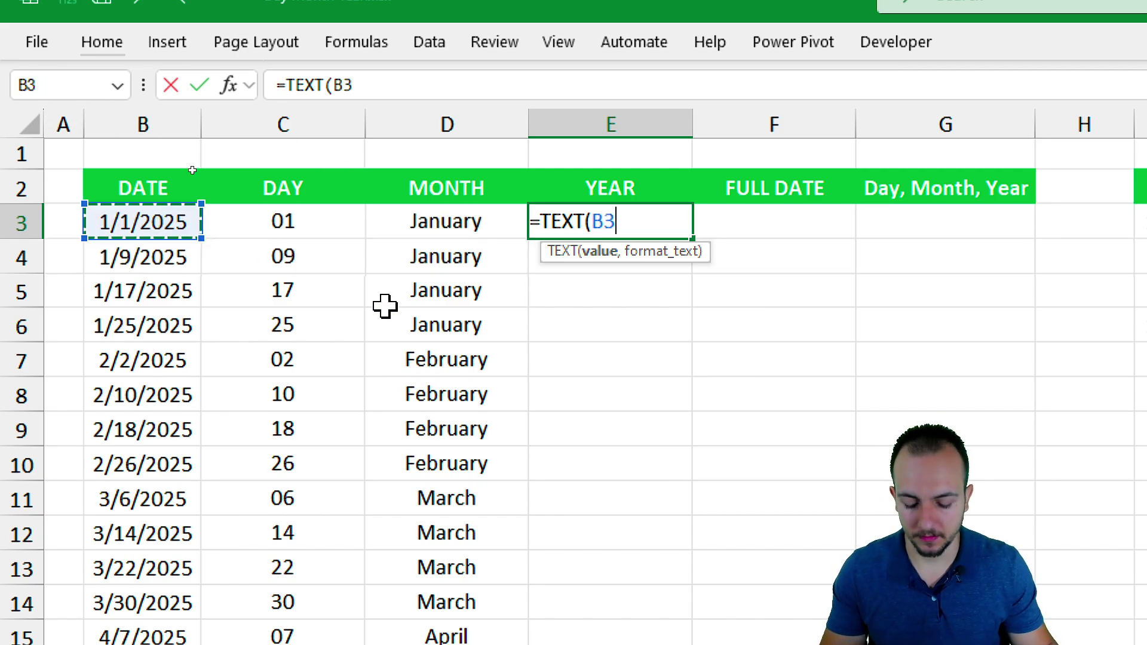
text(,)
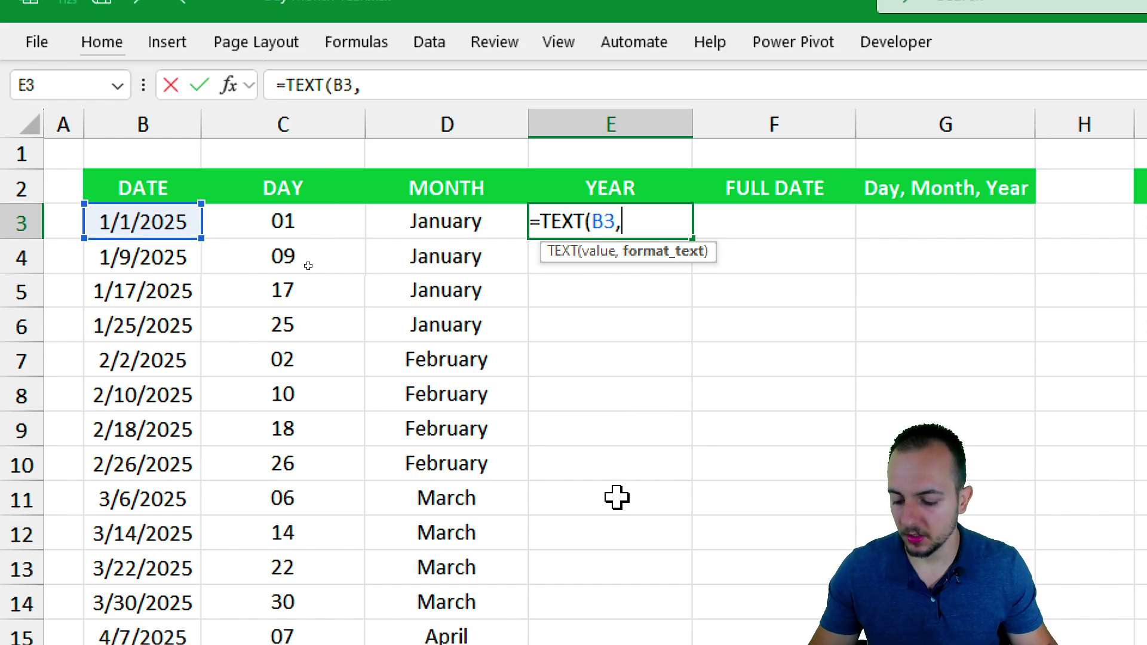
text("Y)
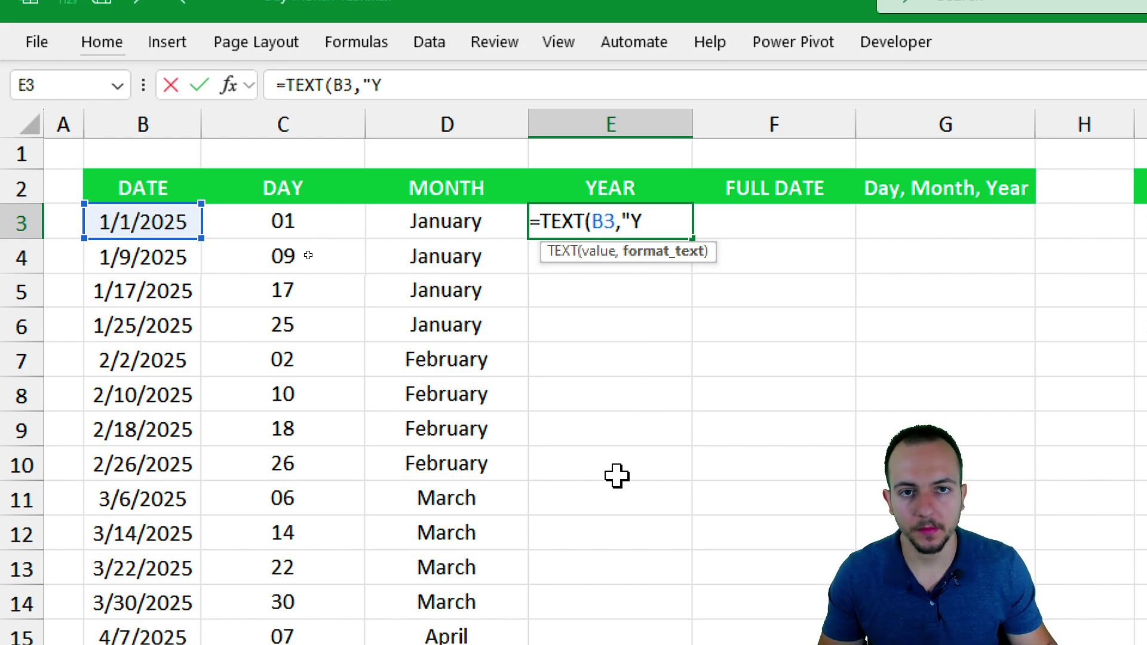
text(Y)
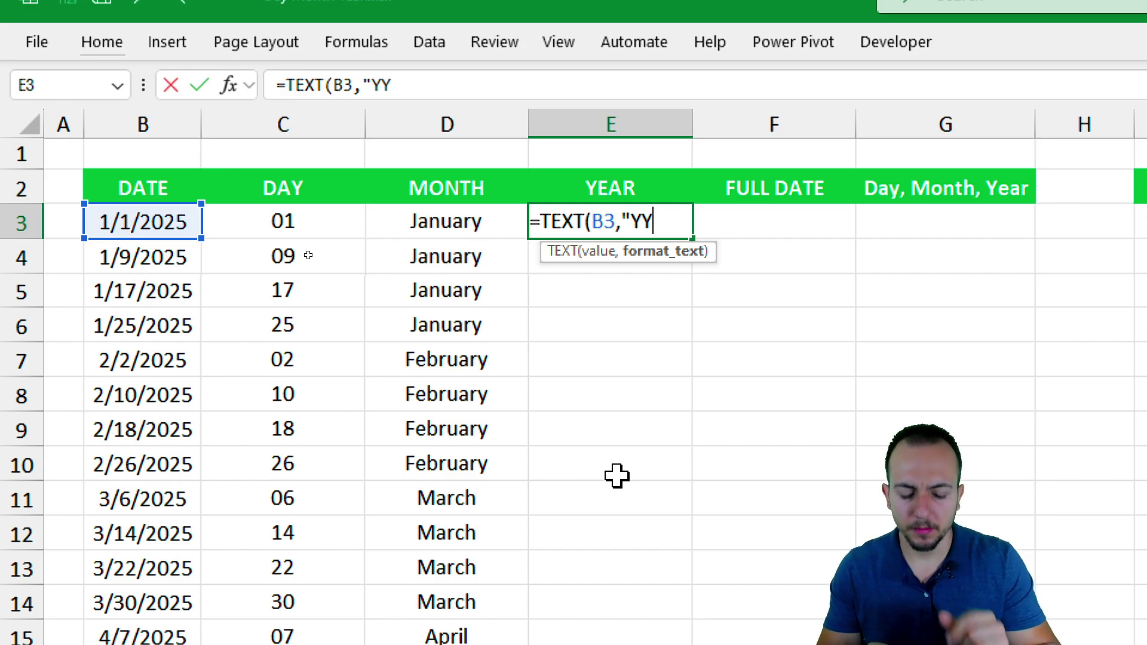
key(BackSpace)
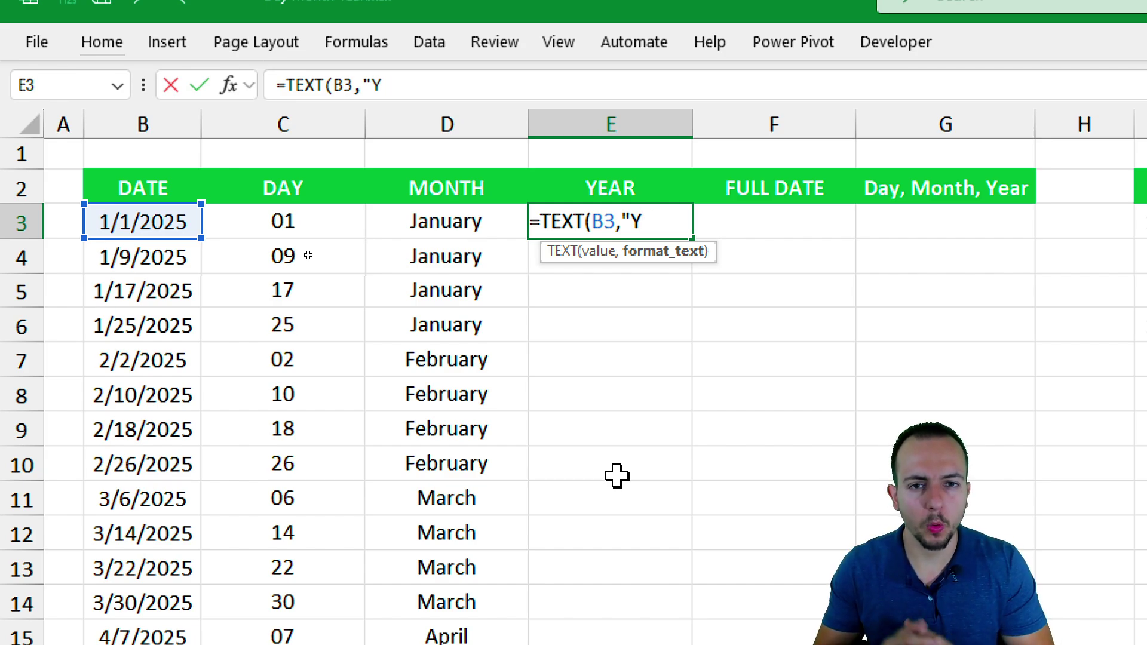
text("))
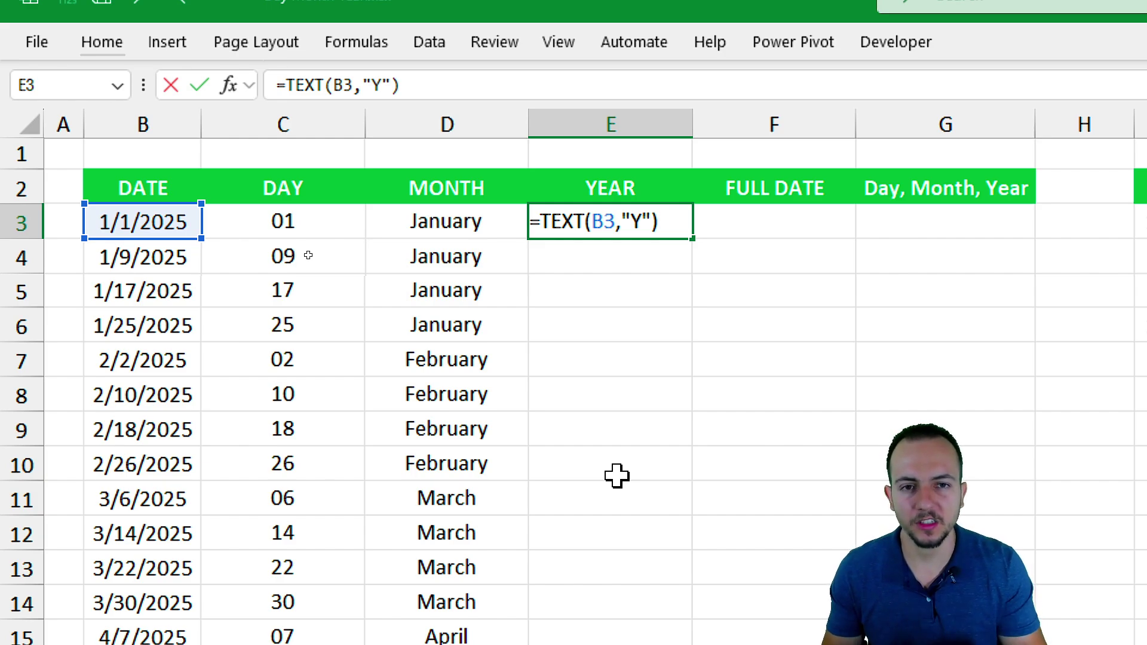
key(Return)
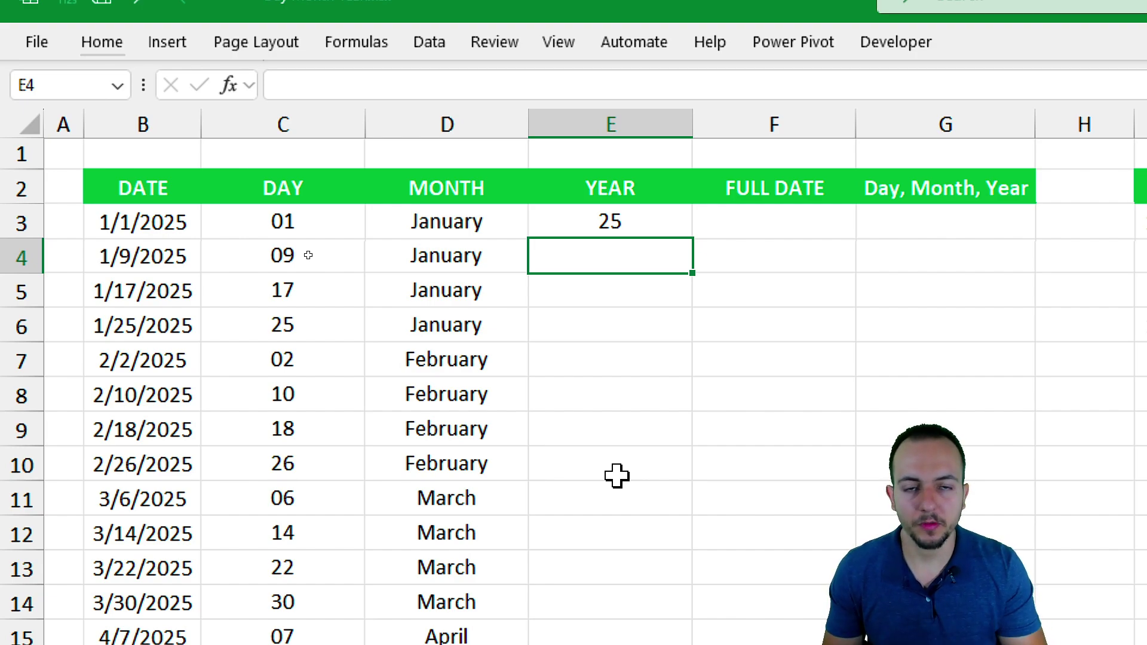
Step: Try the year format codes "YY" and "YYY" in the E3 TEXT formula
double_click(648, 218)
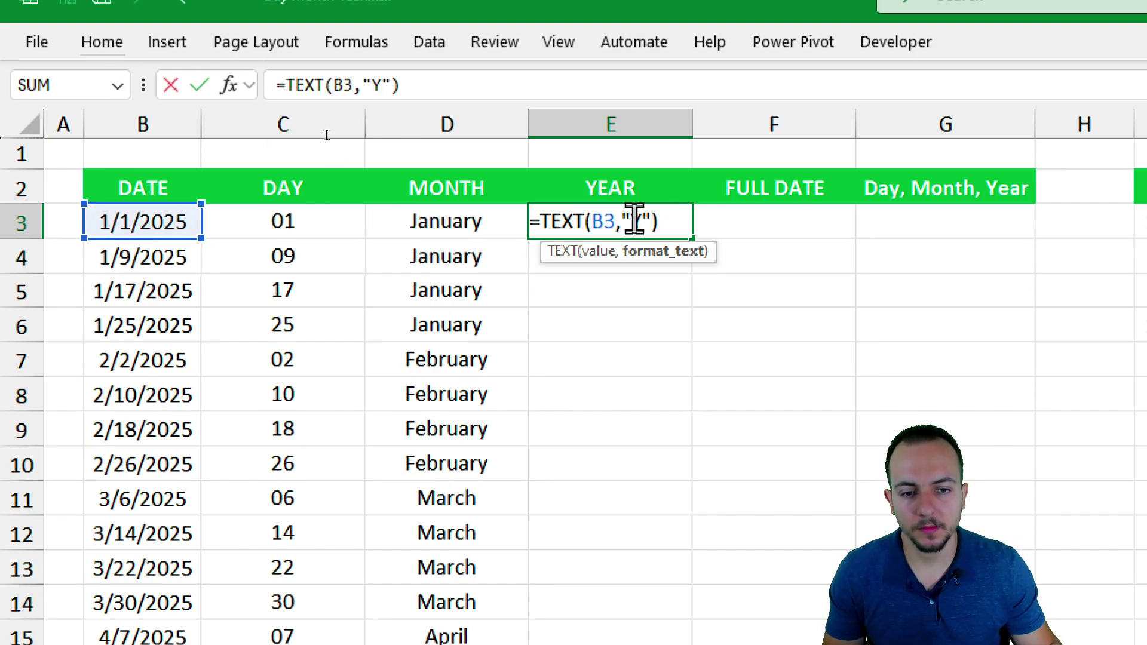
text(Y)
key(Return)
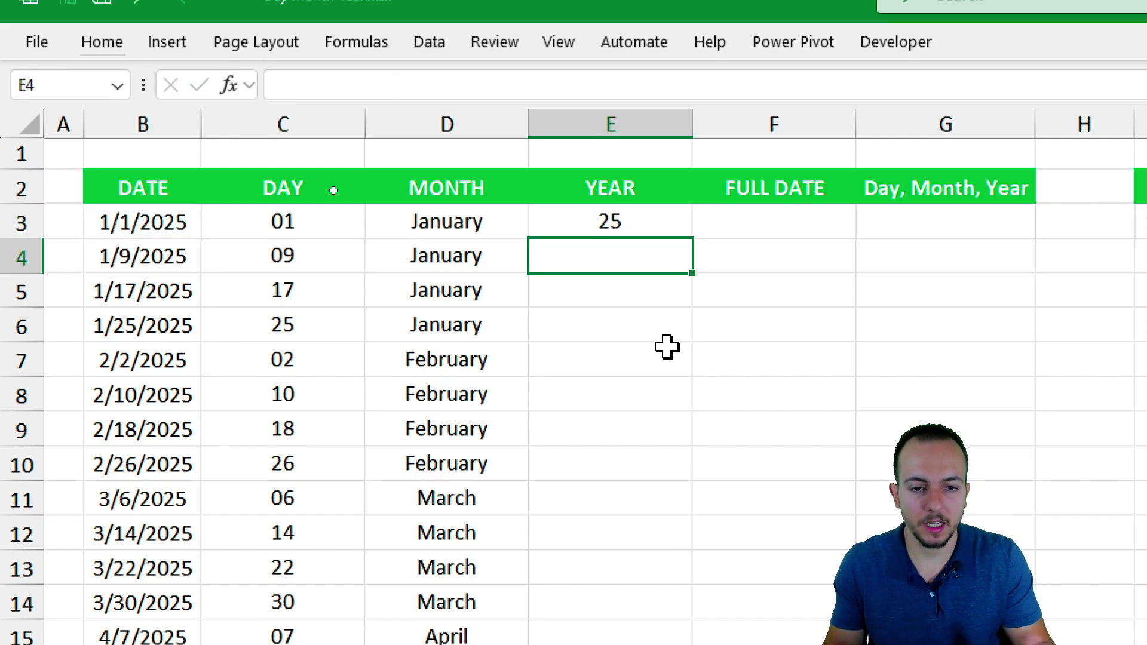
double_click(658, 224)
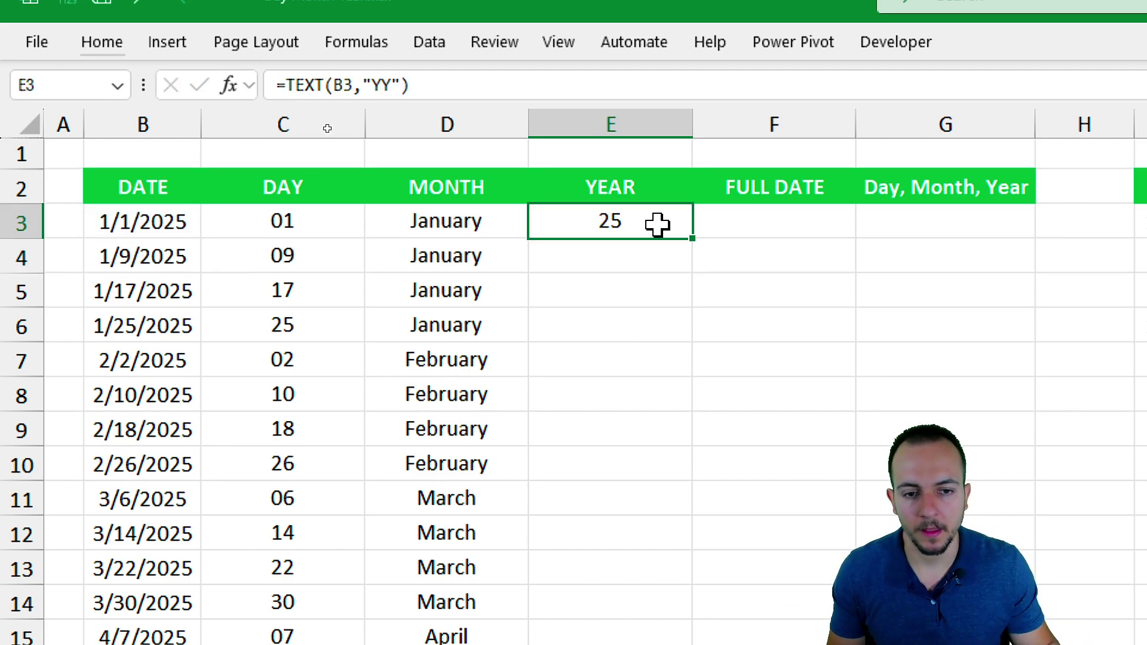
text(YY)
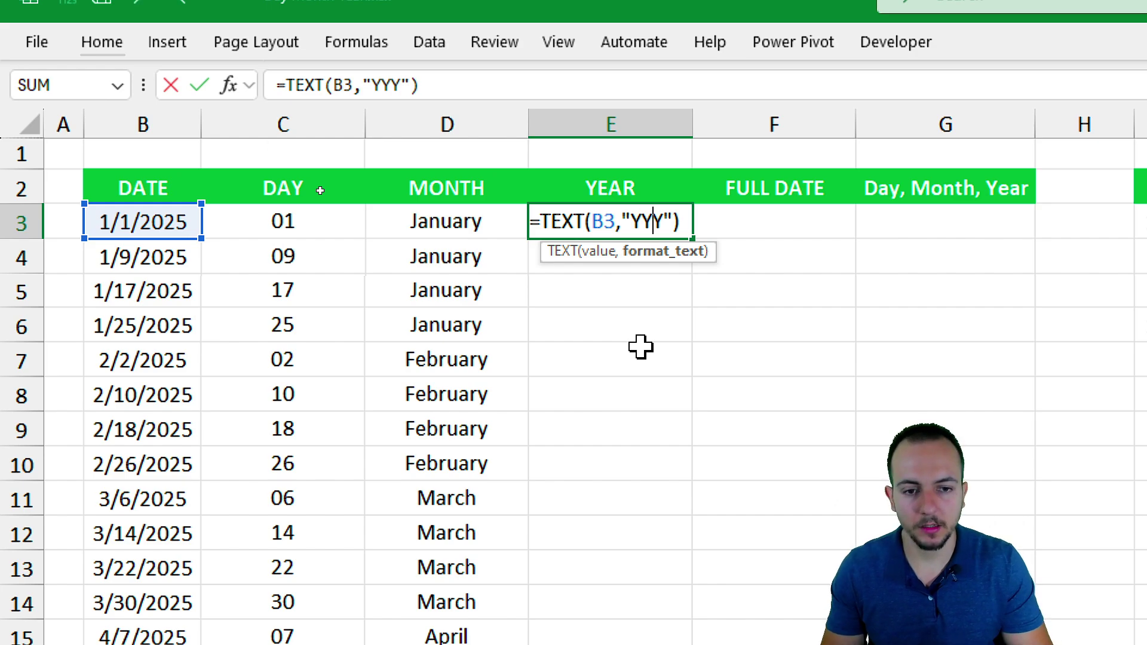
key(Return)
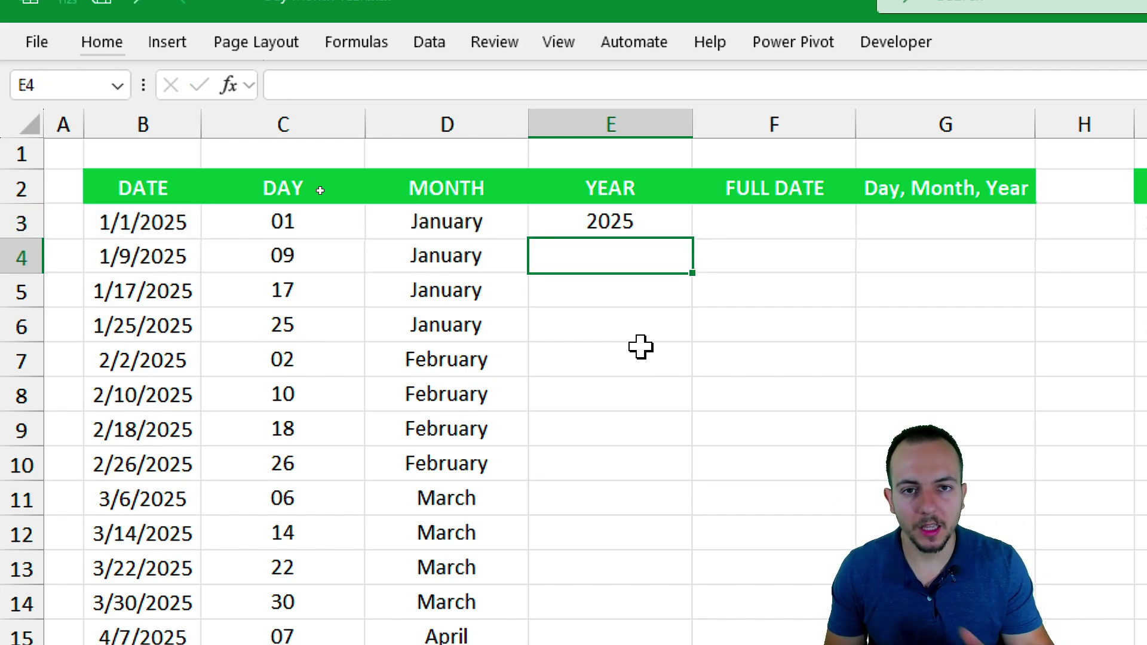
Step: Change the E3 formula to =TEXT(B3,"YYYY") for four-digit years and fill it down the YEAR column
double_click(643, 221)
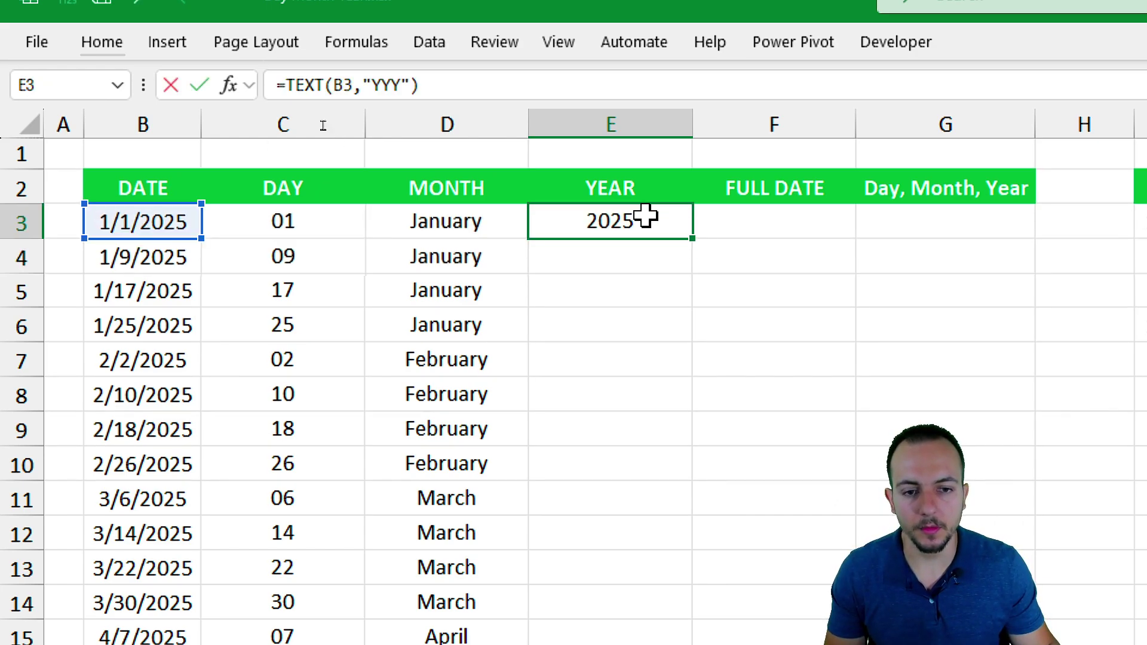
text(Y)
key(Return)
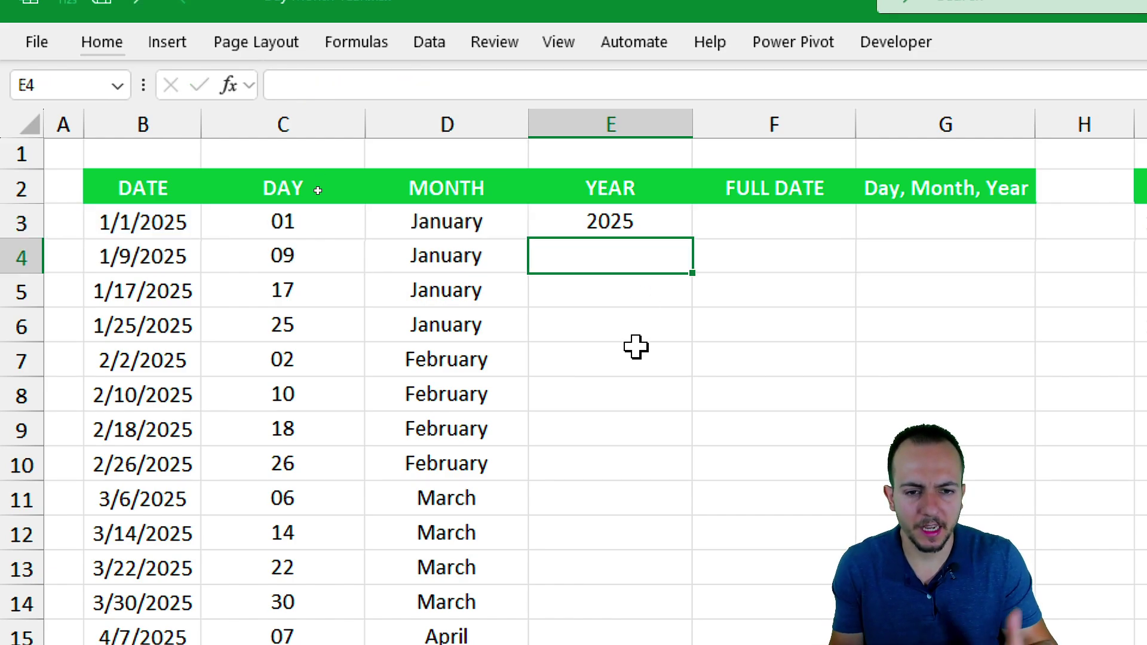
click(683, 226)
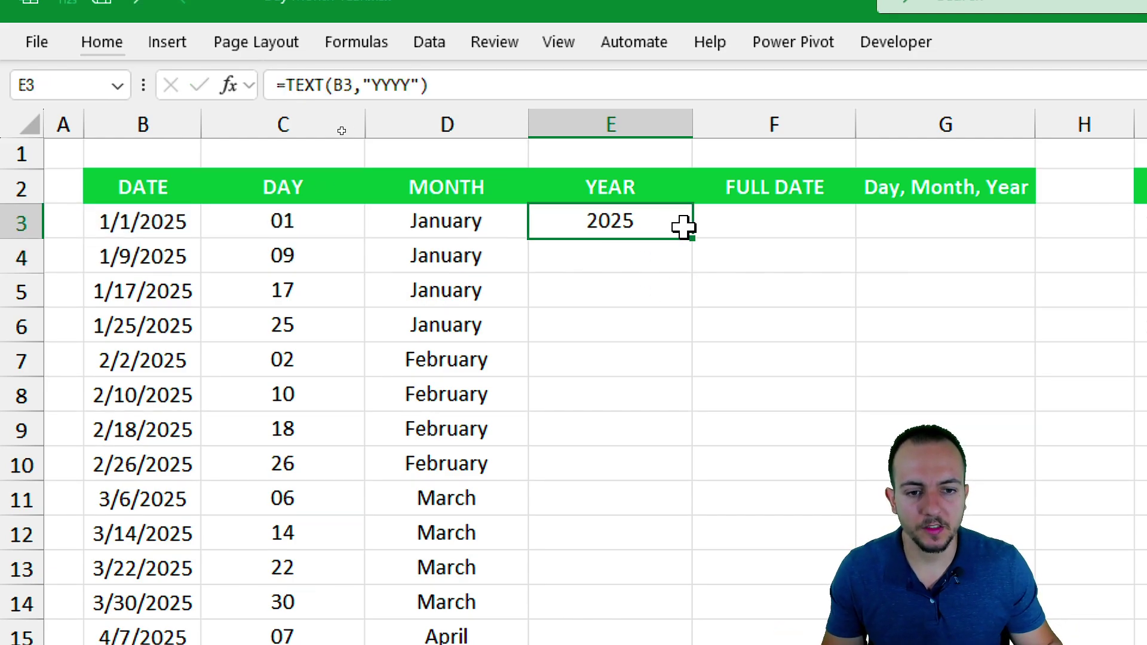
drag(692, 238, 597, 550)
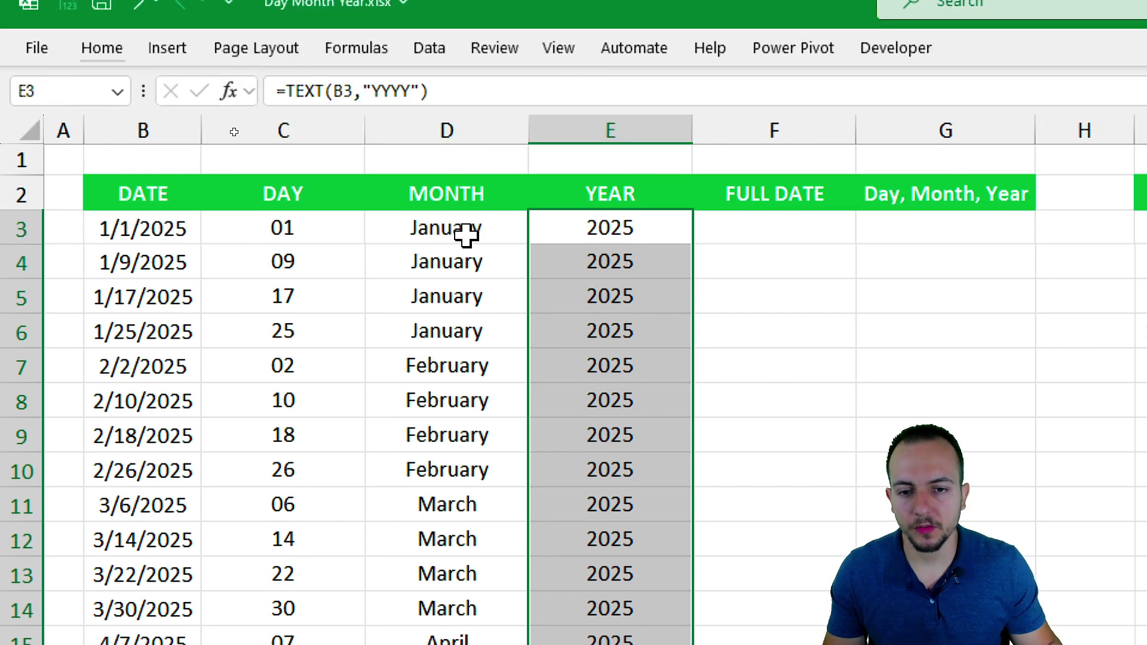
double_click(471, 210)
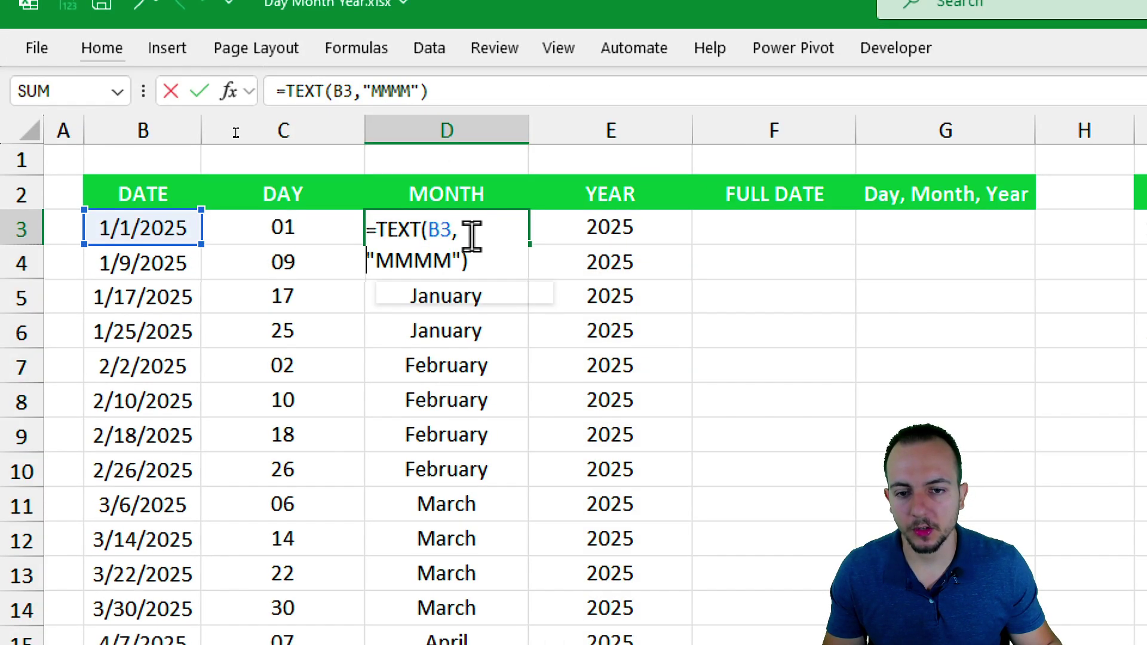
key(Escape)
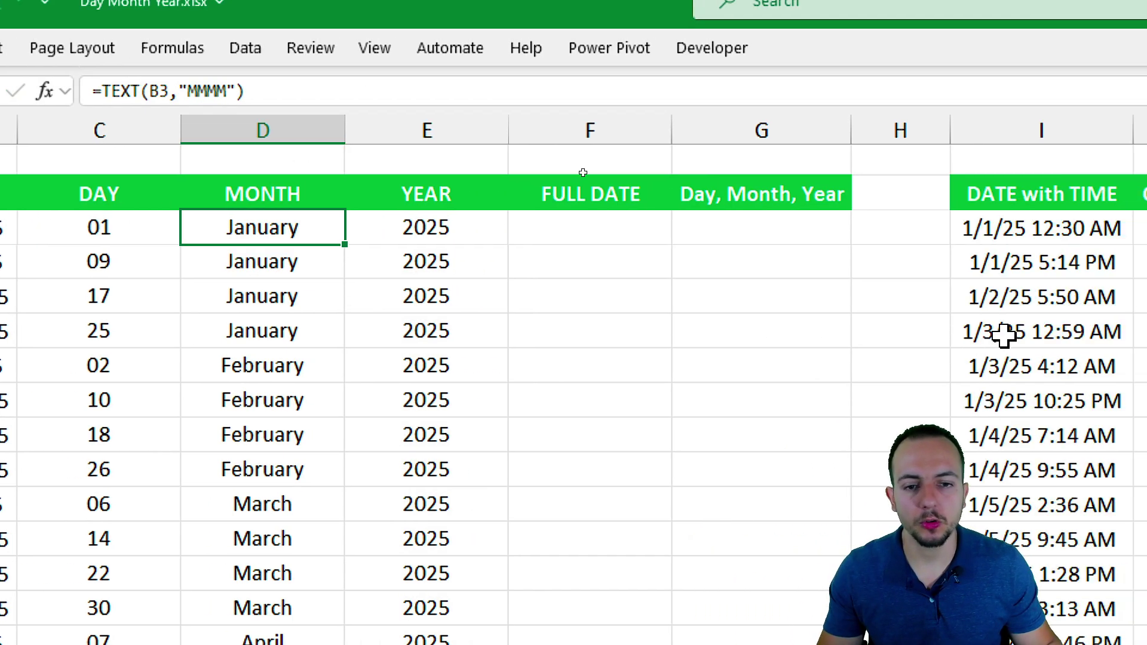
click(615, 129)
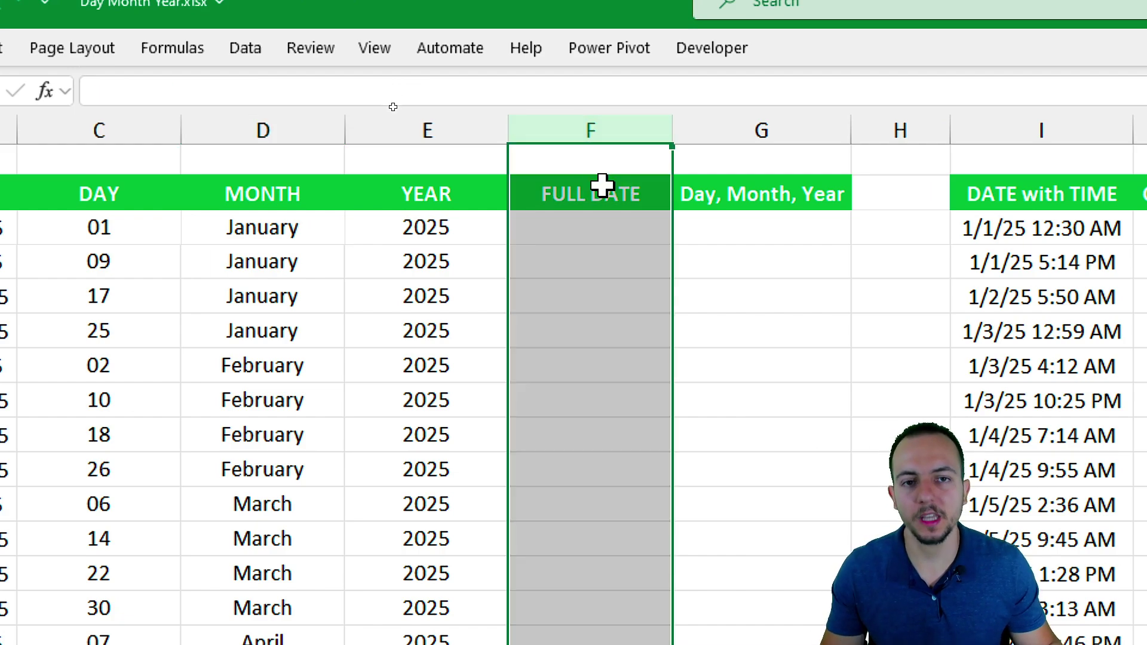
click(602, 233)
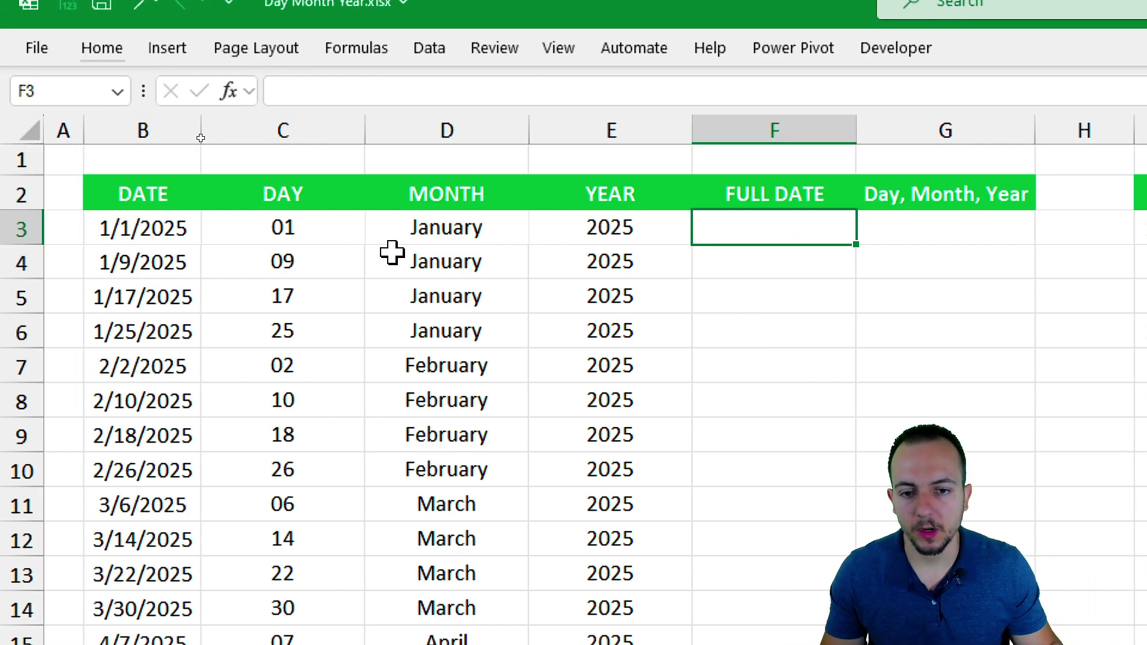
Step: Change the D3 formula to =TEXT(B3,"MM") for two-digit months and fill it down the MONTH column to row 20
double_click(452, 227)
key(BackSpace)
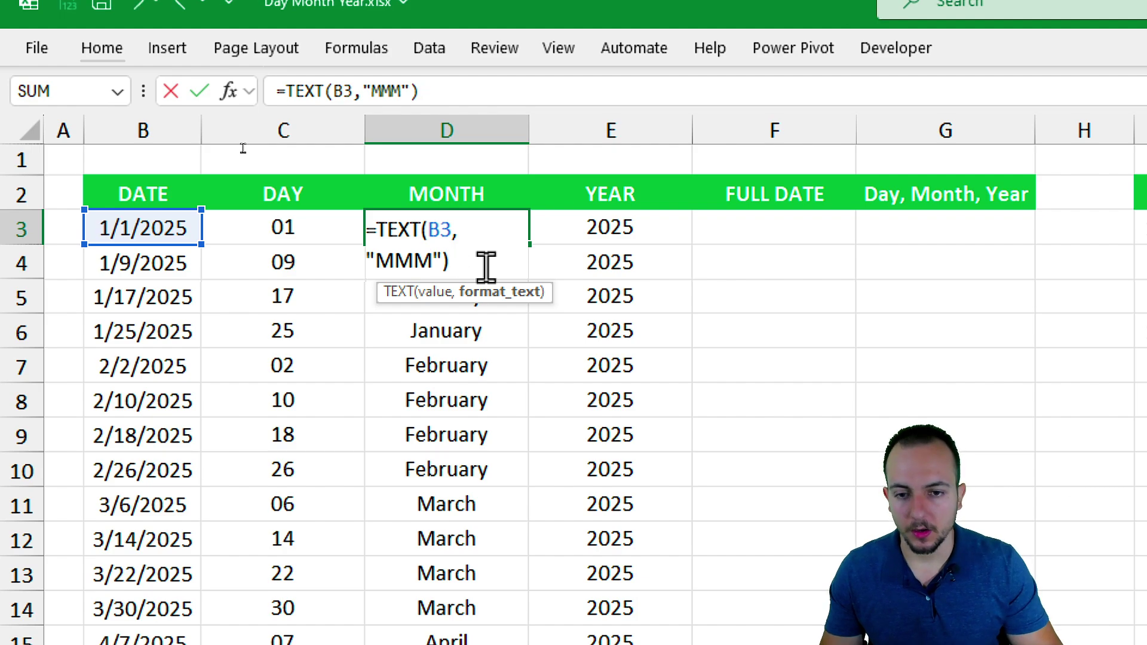
key(BackSpace)
key(Return)
click(492, 235)
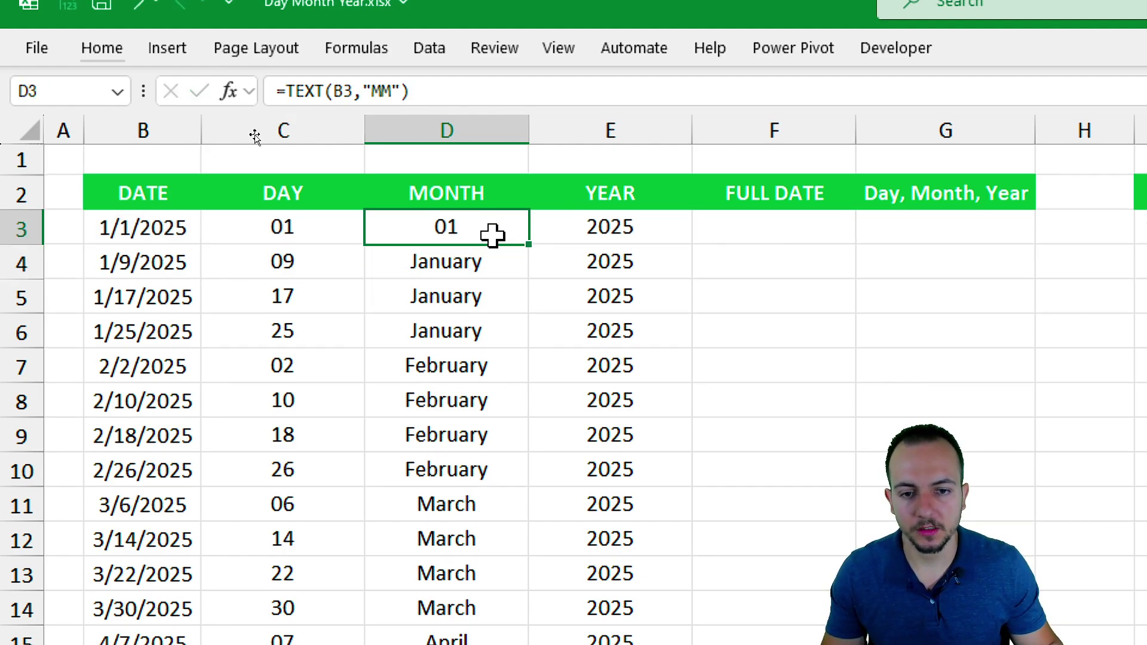
drag(529, 243, 491, 644)
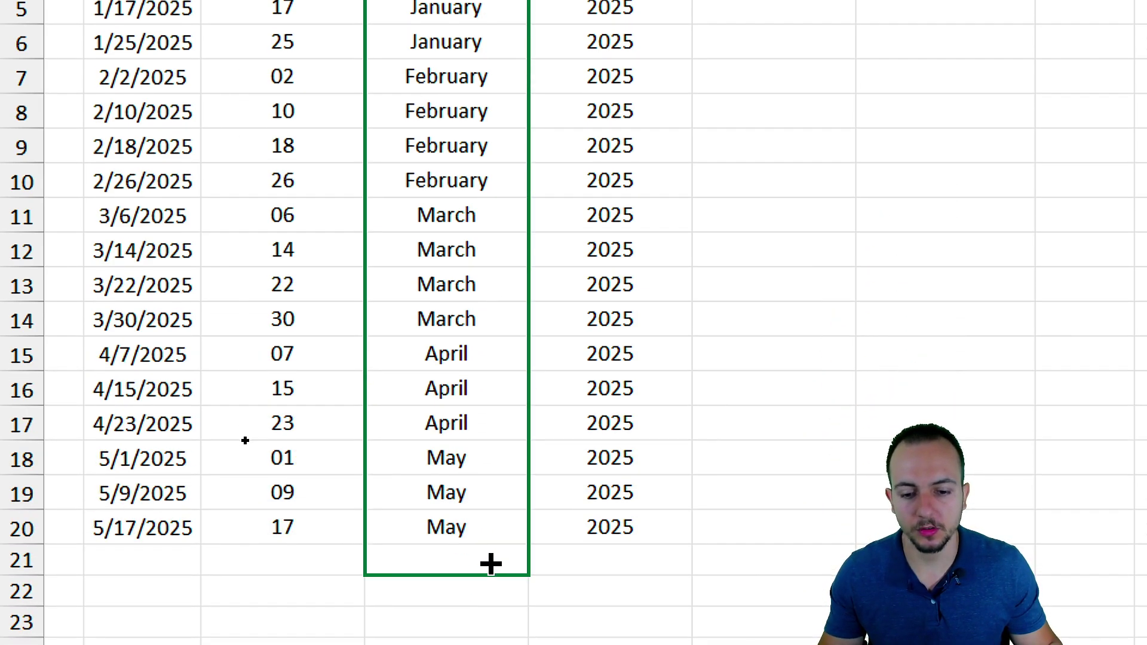
drag(491, 564, 476, 531)
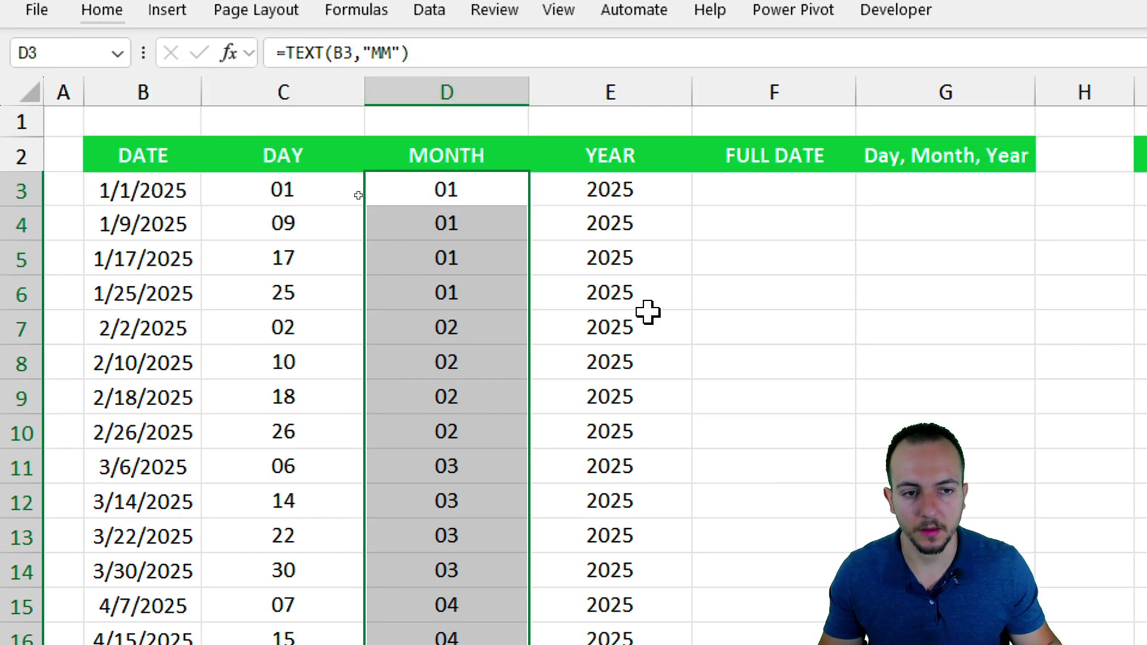
Step: Select F3, mark the DAY, MONTH and YEAR headings with their first values and the date in B3 with red boxes, and clear the markings
click(816, 192)
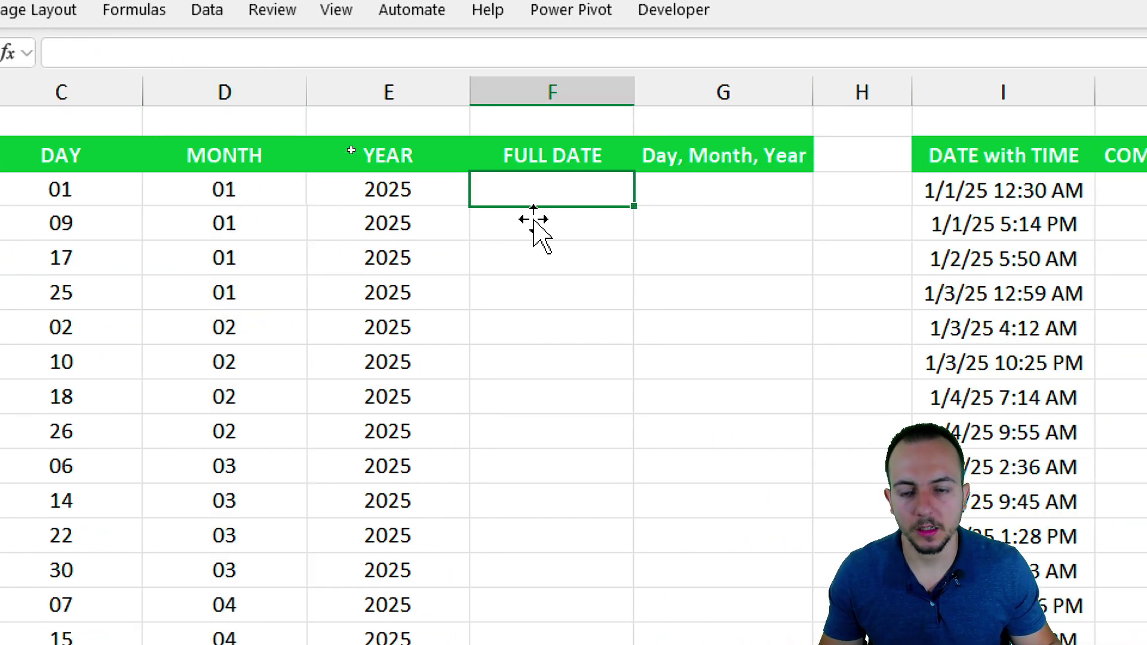
drag(17, 127, 105, 212)
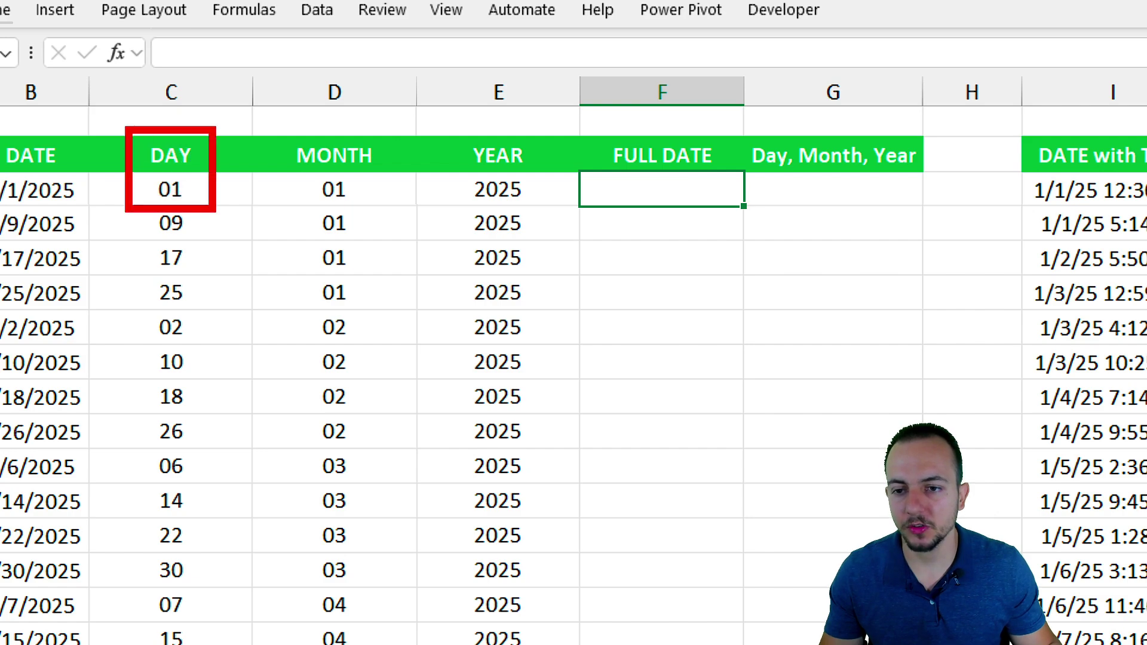
mouse_move(278, 115)
mouse_down()
mouse_move(352, 202)
mouse_move(398, 214)
mouse_up()
drag(458, 111, 542, 212)
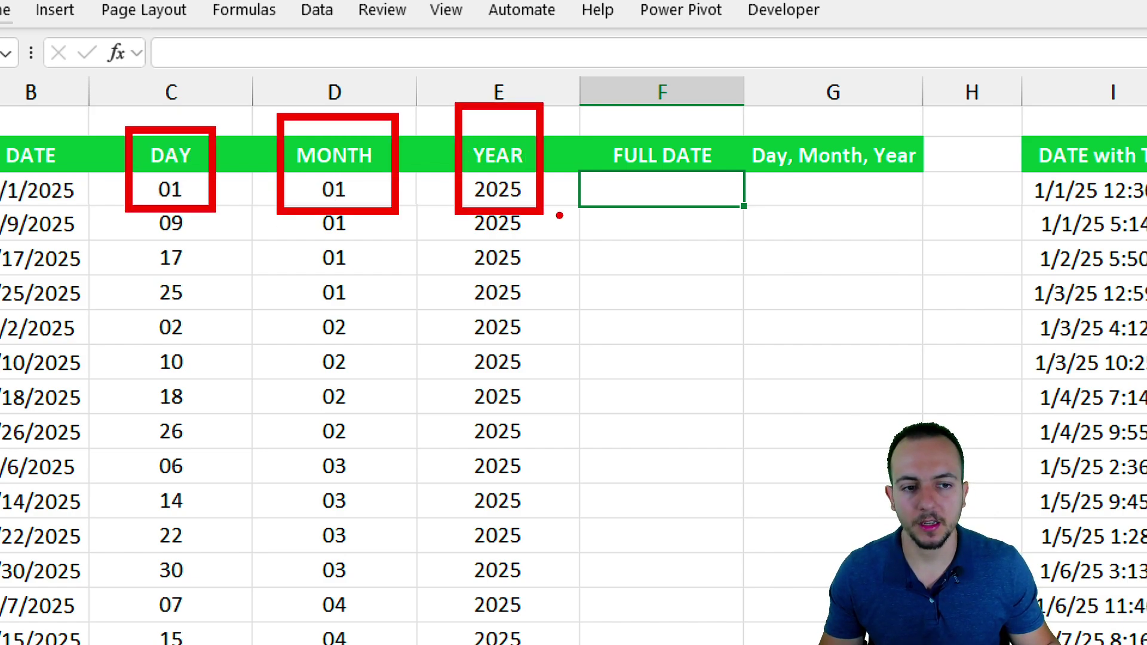
key(ctrl+z)
key(ctrl+z)
key(ctrl+z)
drag(266, 116, 394, 211)
drag(106, 111, 224, 214)
drag(451, 116, 546, 221)
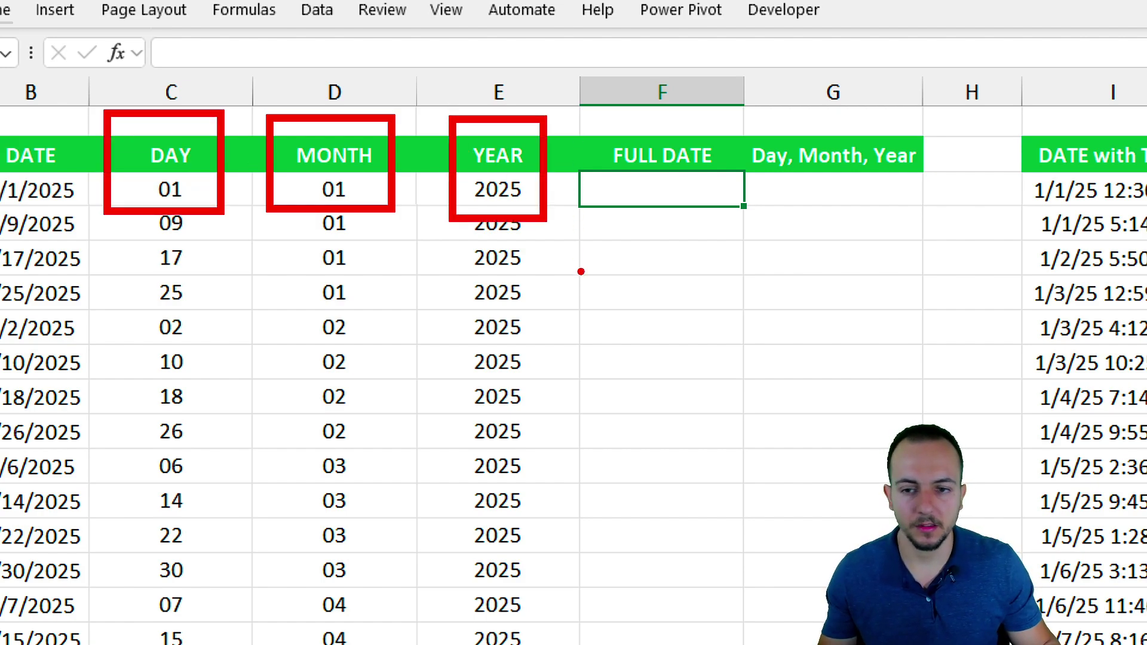
key(Escape)
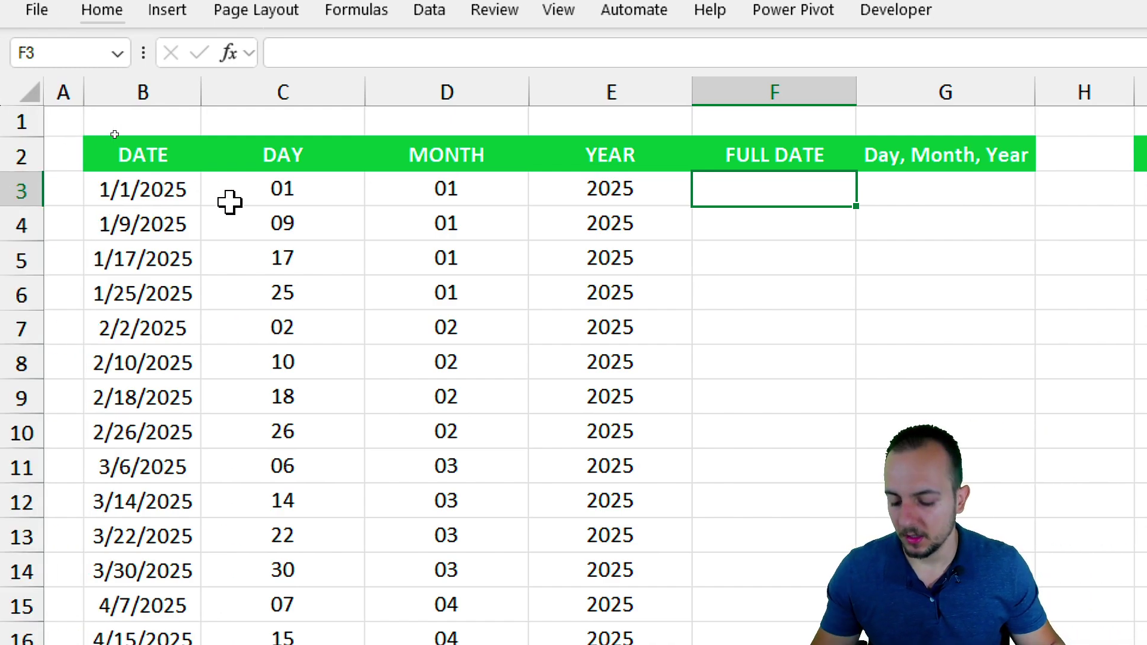
drag(82, 167, 212, 207)
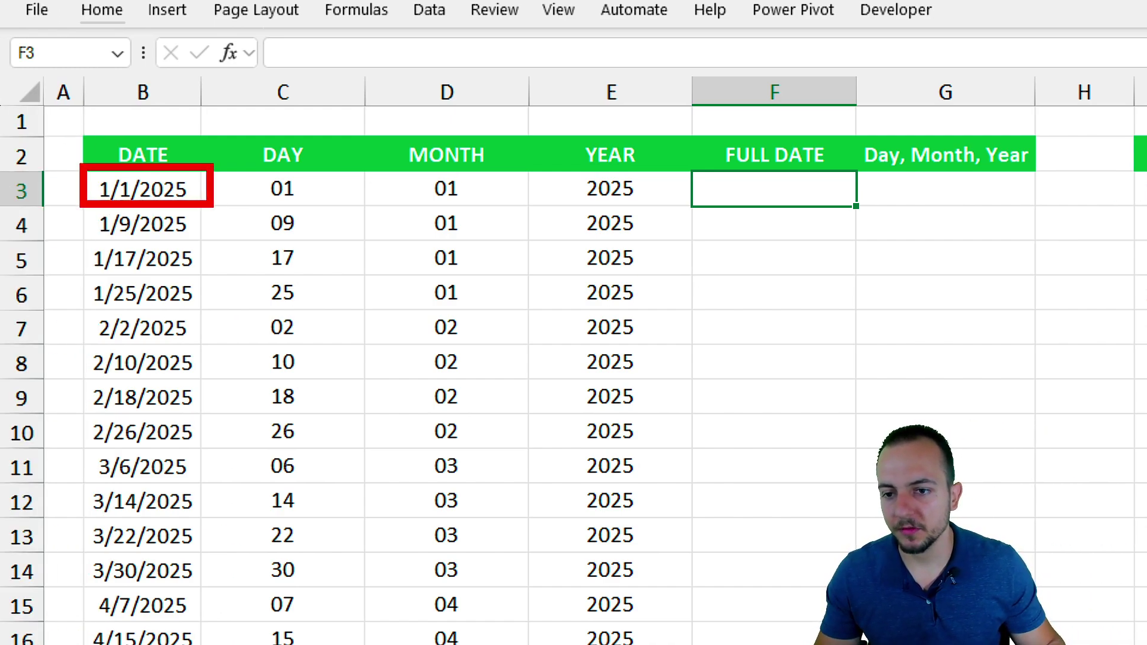
key(Escape)
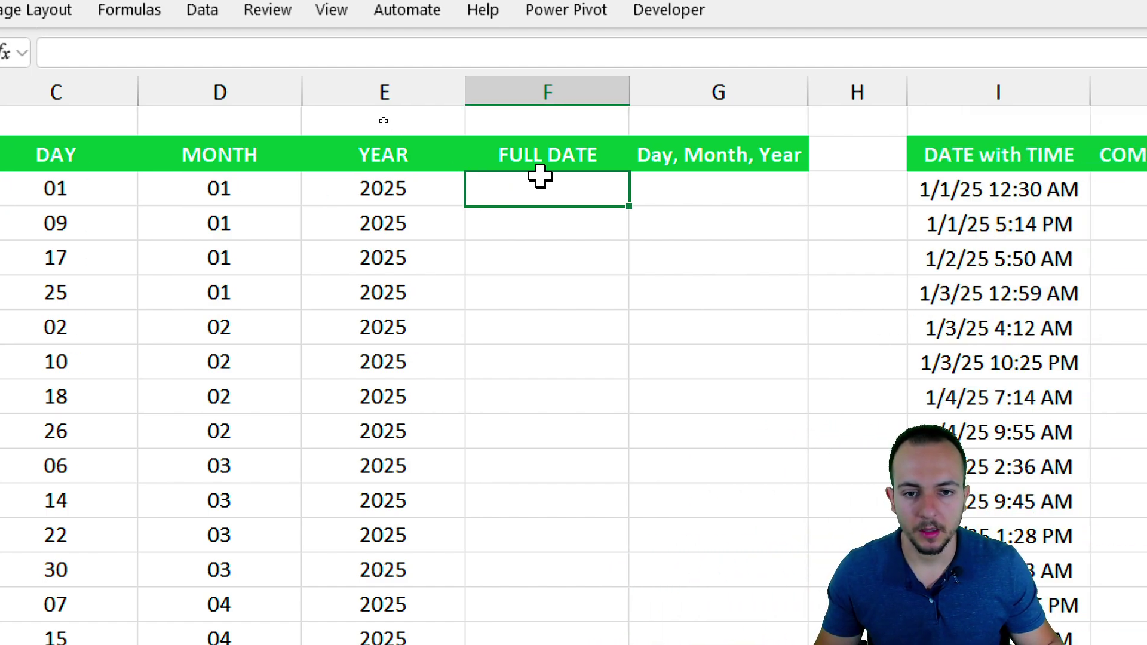
Step: Enter the formula =D3&C3&E3 in F3 to join month, day and year under FULL DATE
text(=)
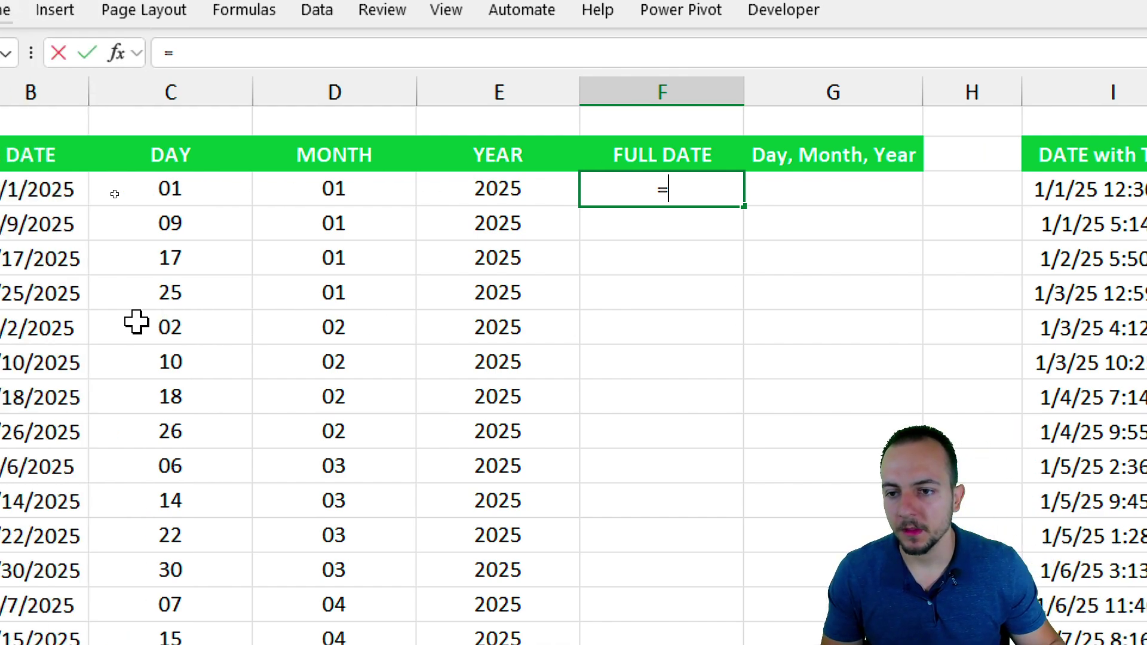
click(361, 202)
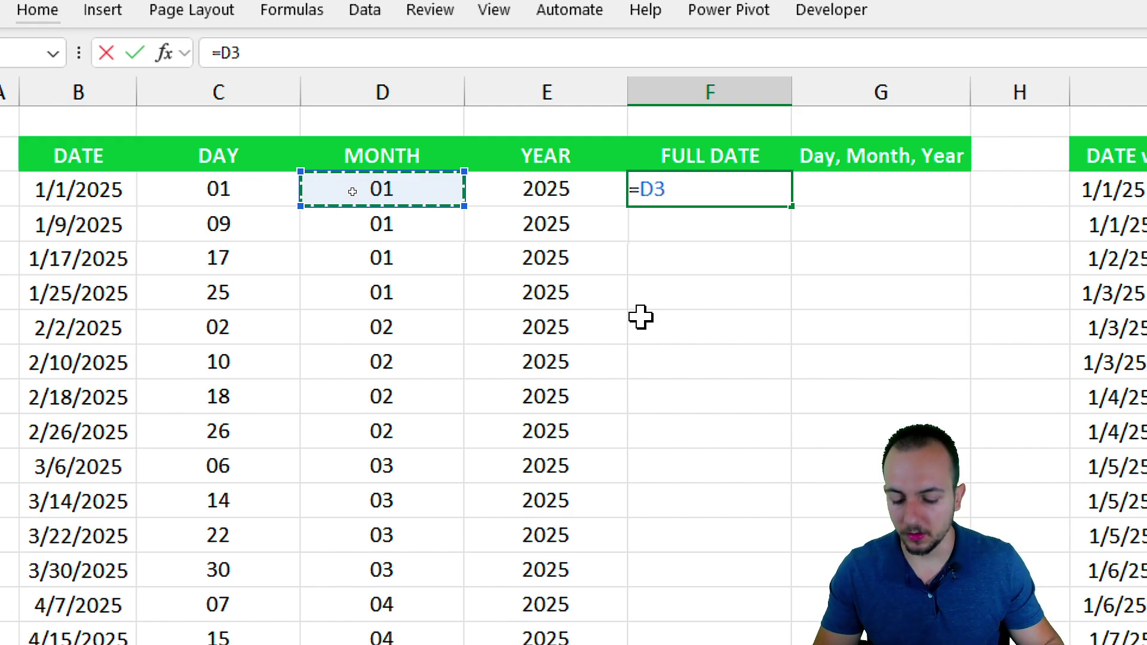
text(&)
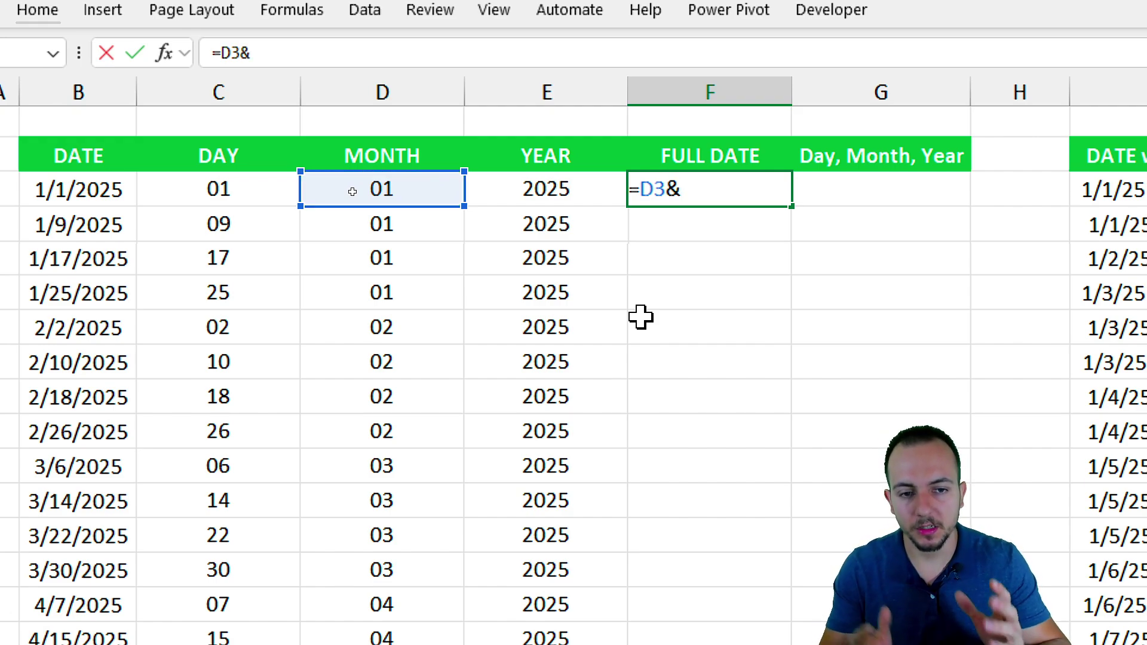
click(248, 193)
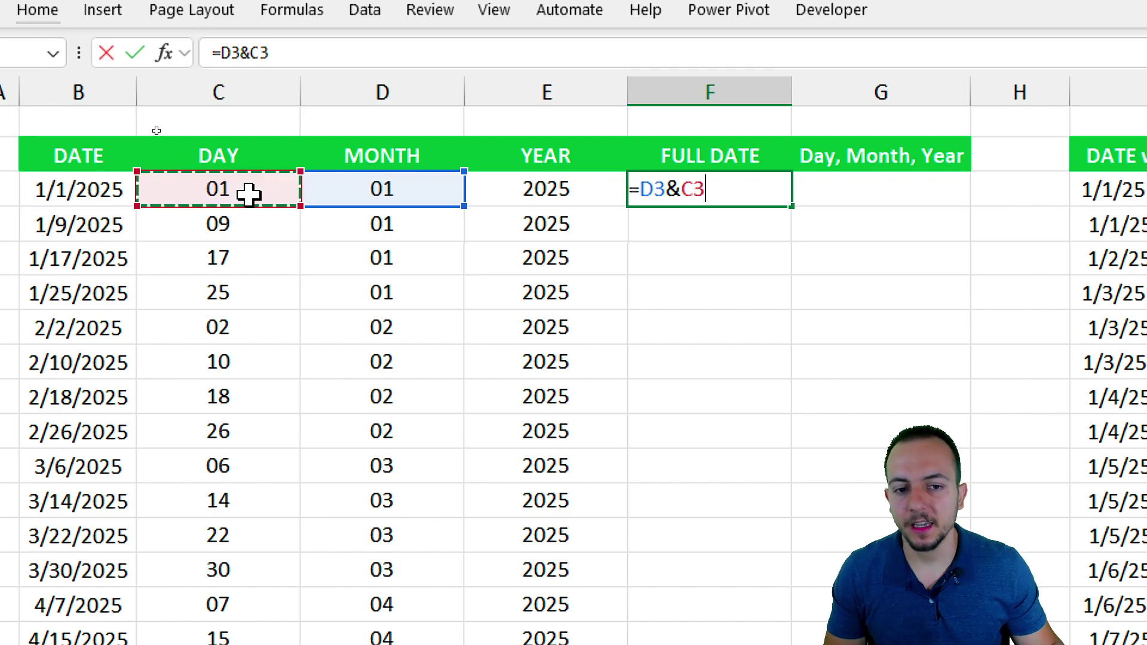
text(&)
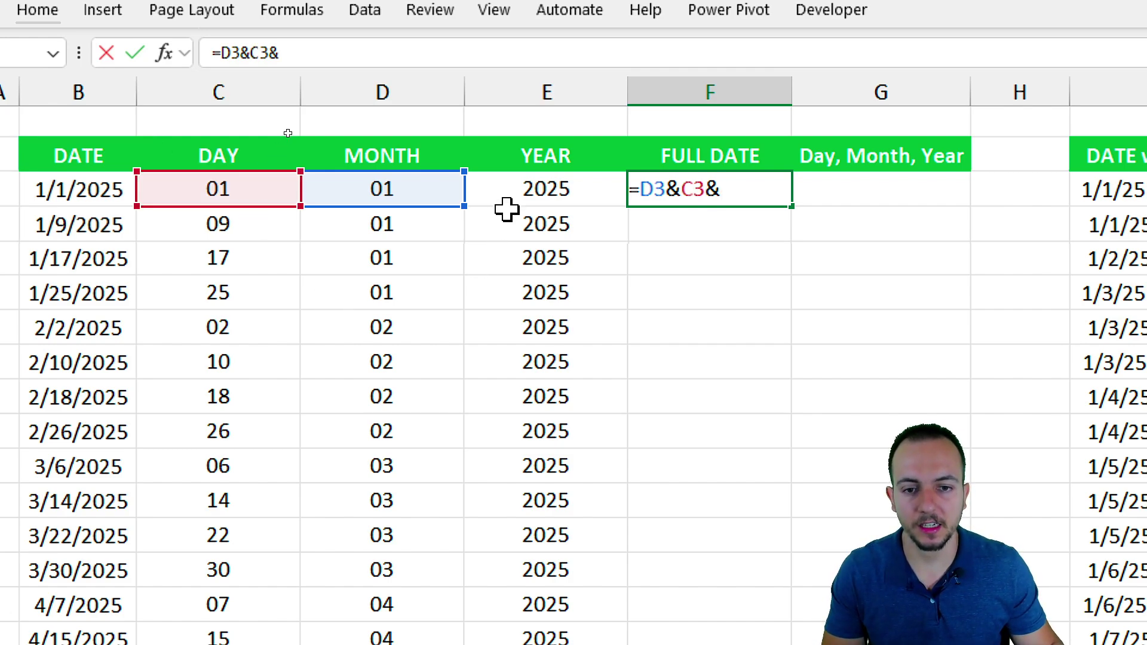
click(521, 189)
key(Return)
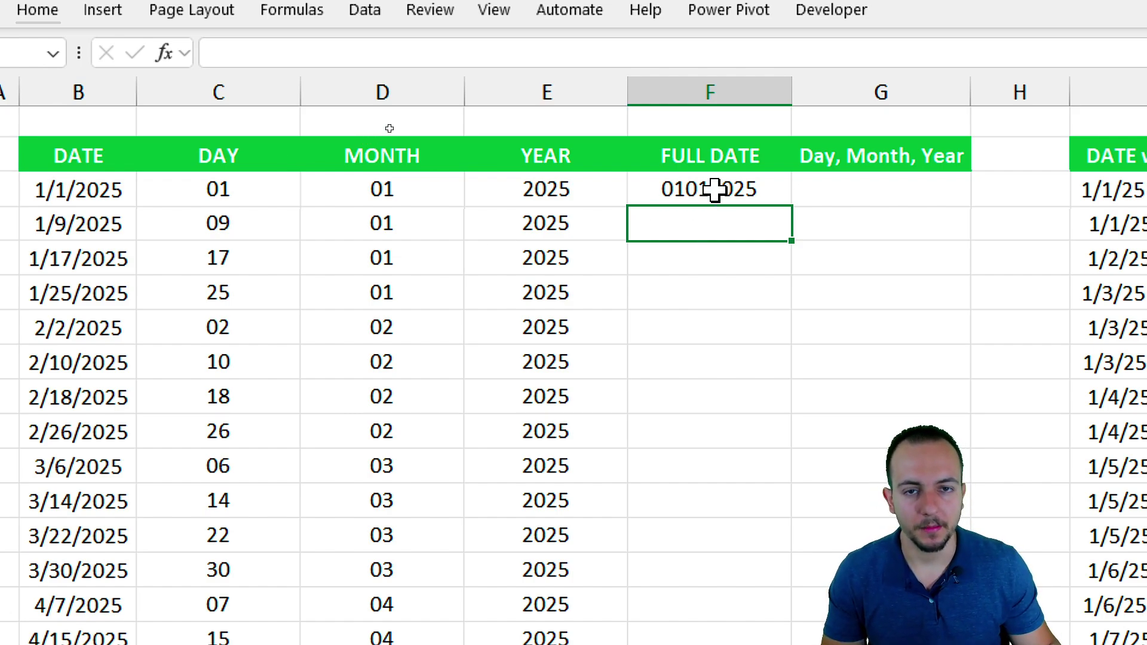
Step: Select F3, draw red slashes below it and between the DAY, MONTH and YEAR headings, and clear the markings
click(734, 185)
drag(731, 242, 629, 403)
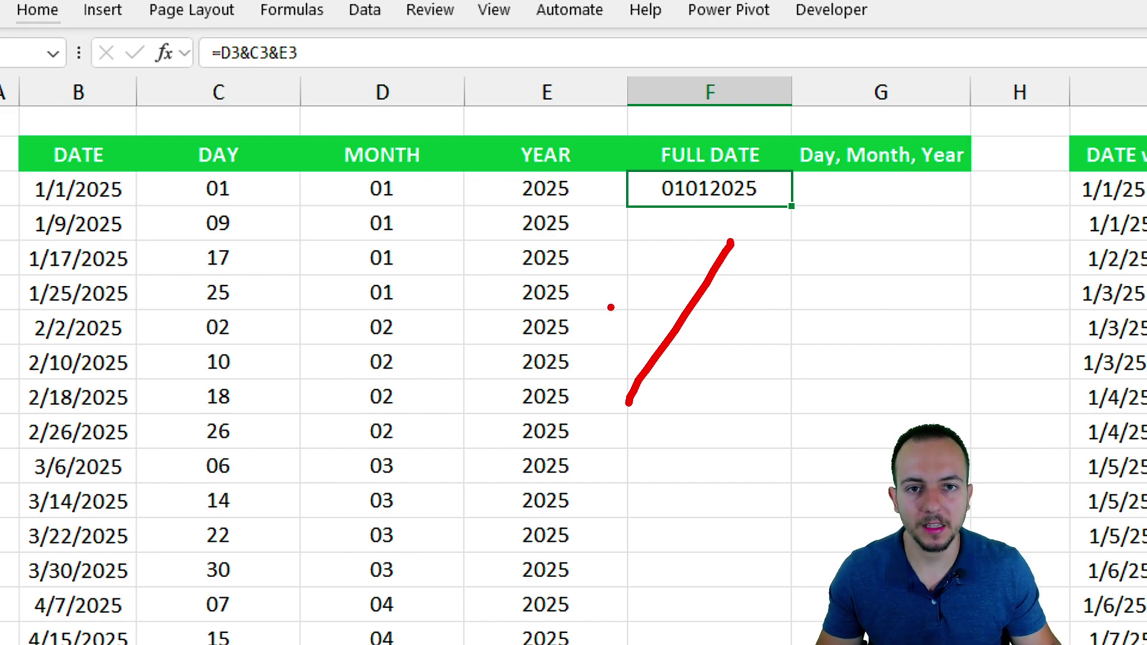
drag(331, 86, 272, 162)
drag(483, 89, 445, 204)
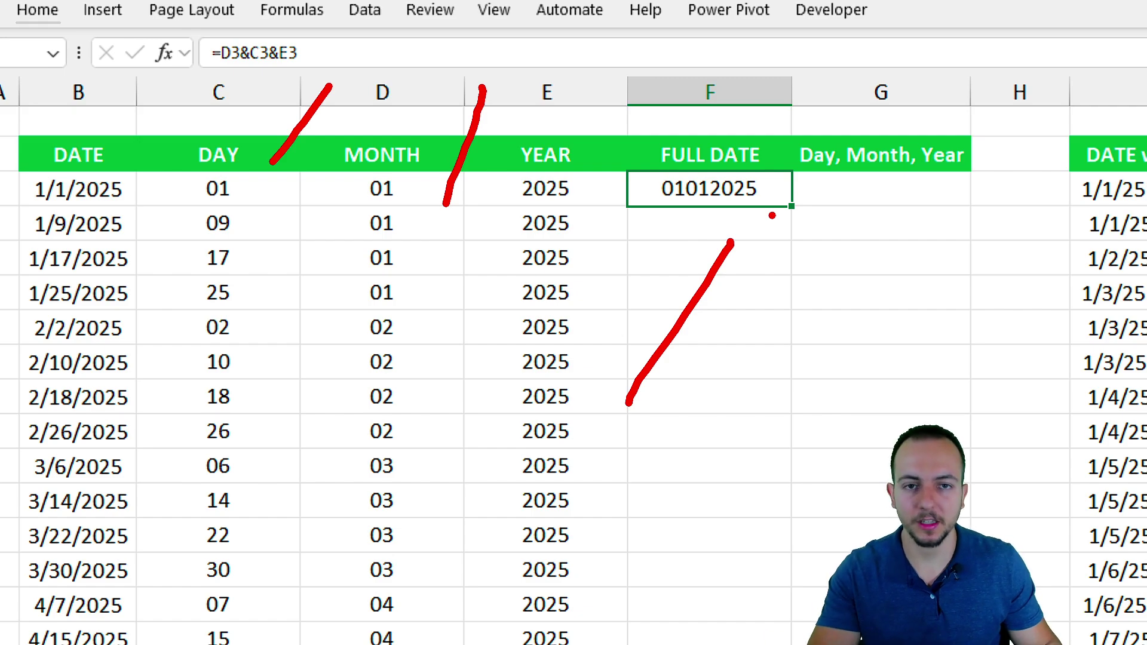
key(Escape)
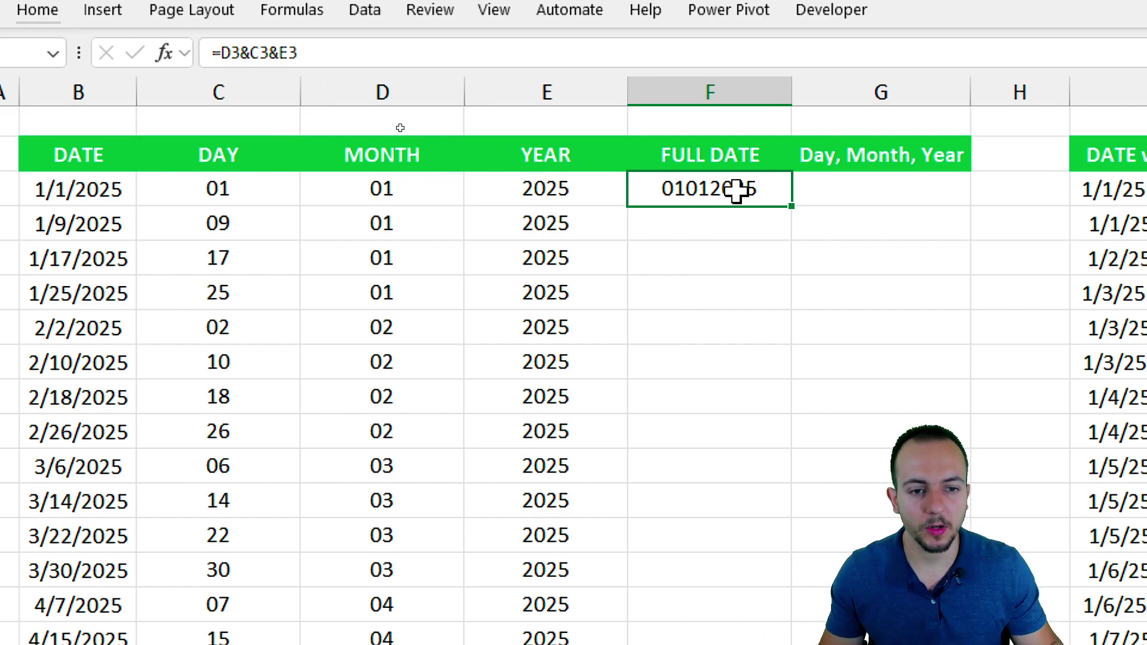
Step: Add slash separators to the F3 formula so it reads =D3&"/"&C3&"/"&E3
double_click(740, 189)
click(679, 189)
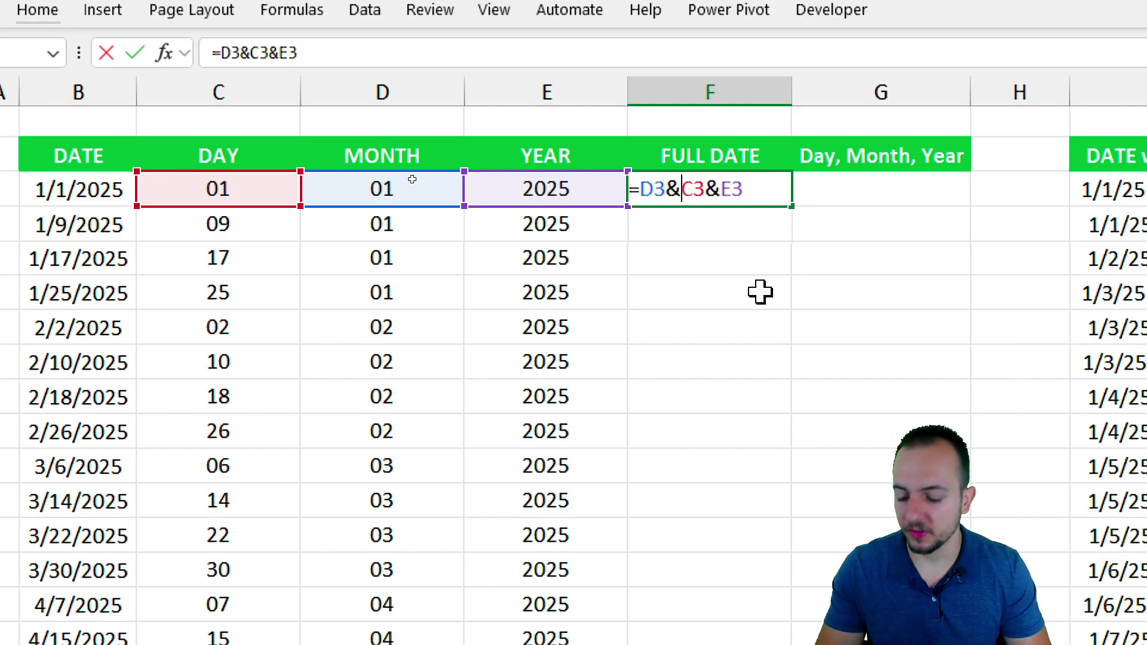
text("/)
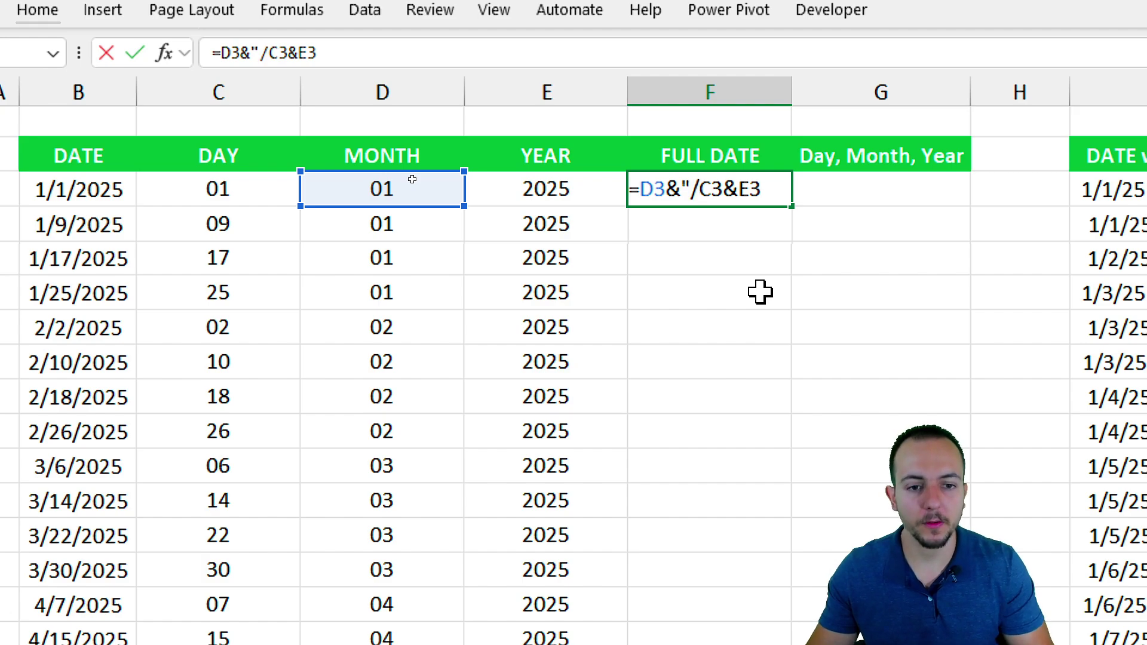
text("&)
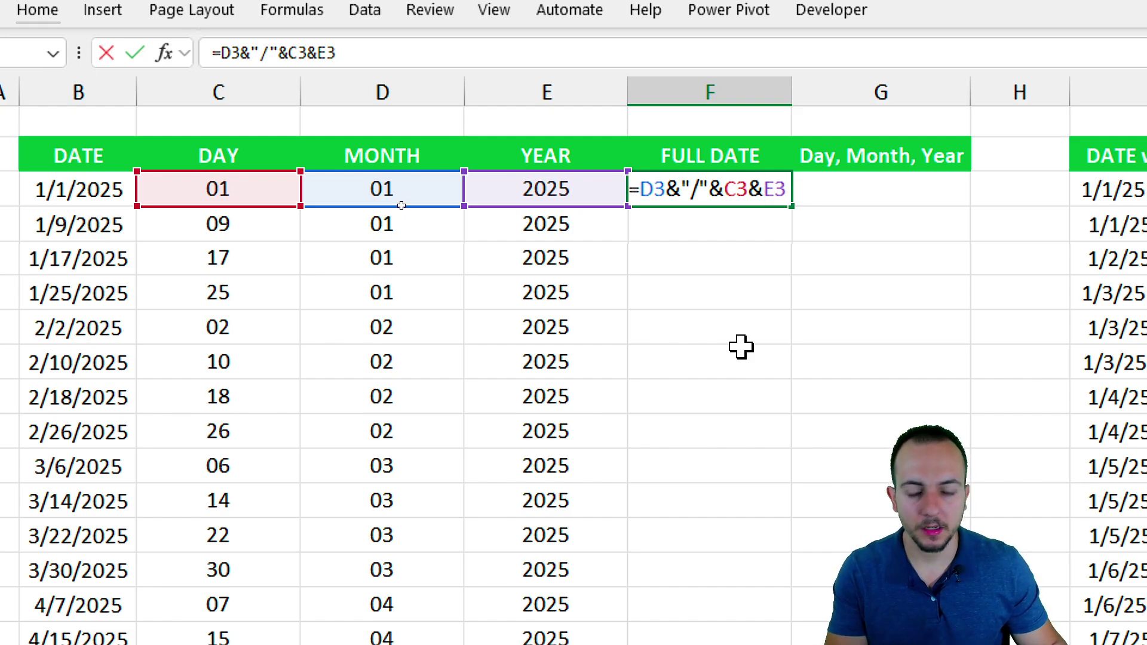
text("/")
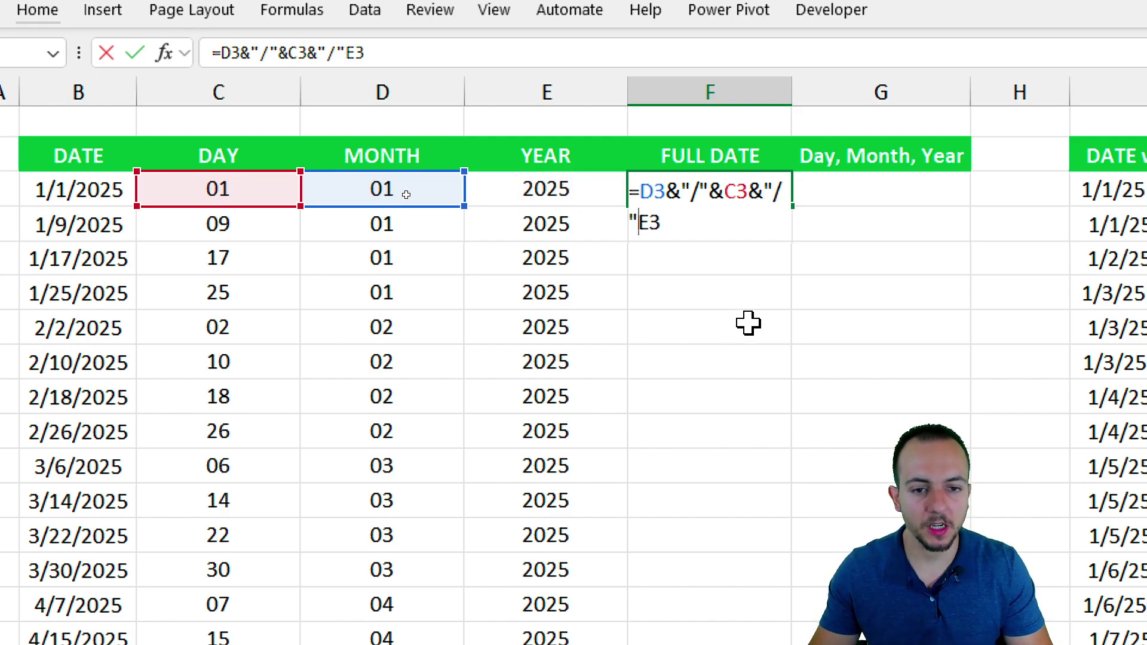
text(&)
key(Return)
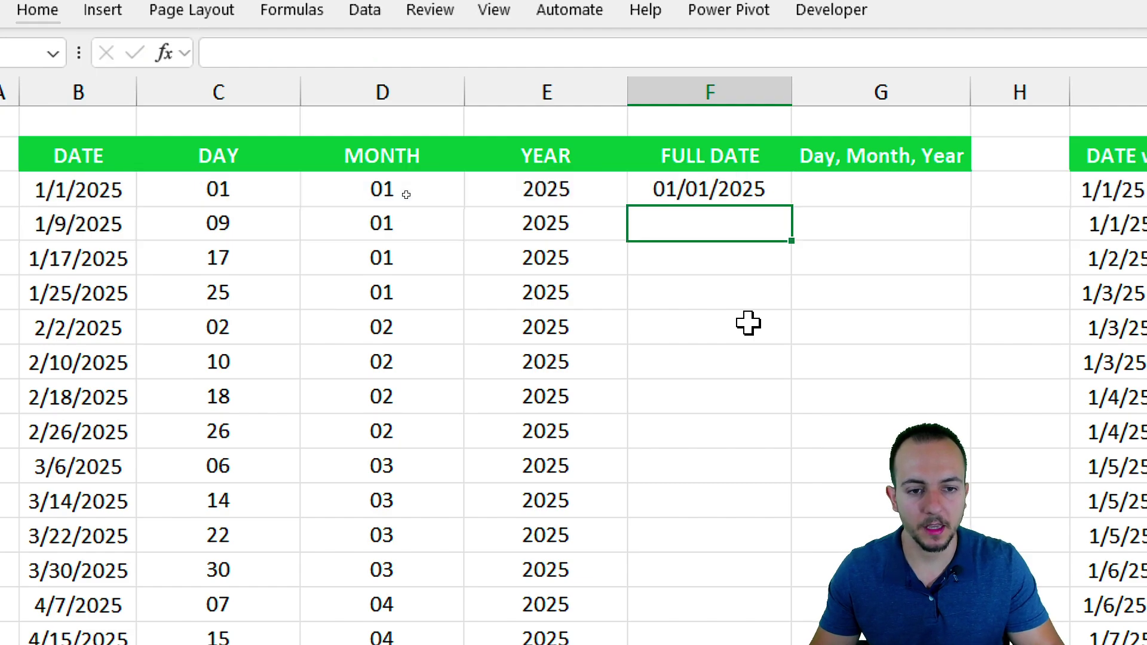
Step: Draw a red arrow from F3 to the date in B3, outline the month and day parts in F3, and clear the markings
click(743, 189)
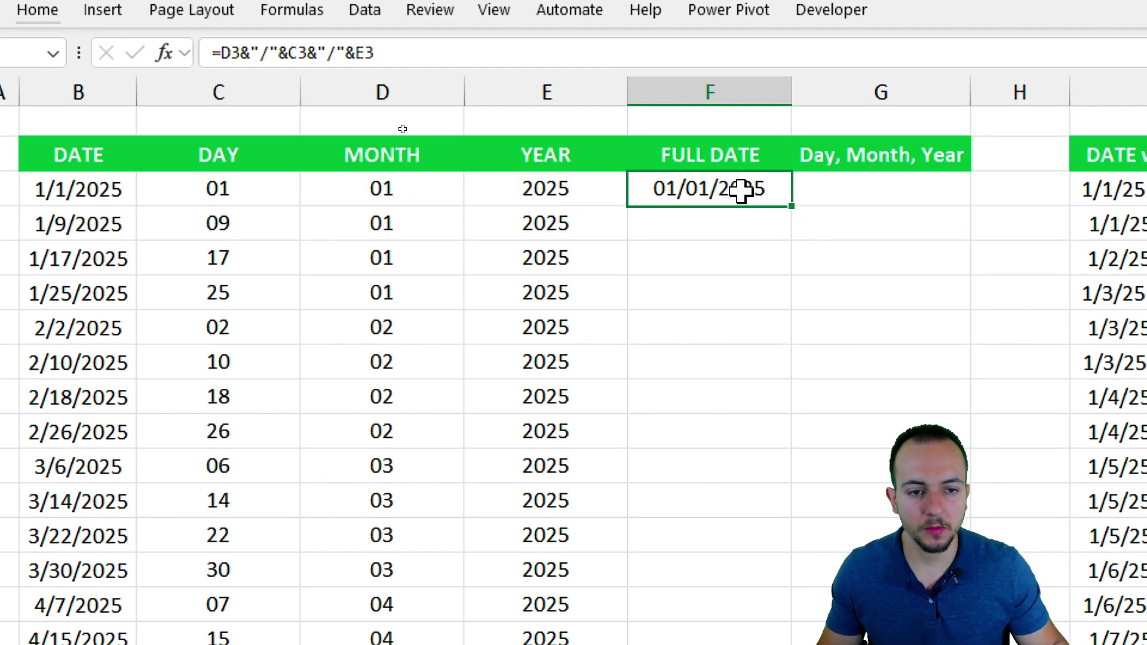
mouse_move(711, 225)
mouse_down()
mouse_move(687, 259)
mouse_move(129, 207)
mouse_move(156, 197)
mouse_up()
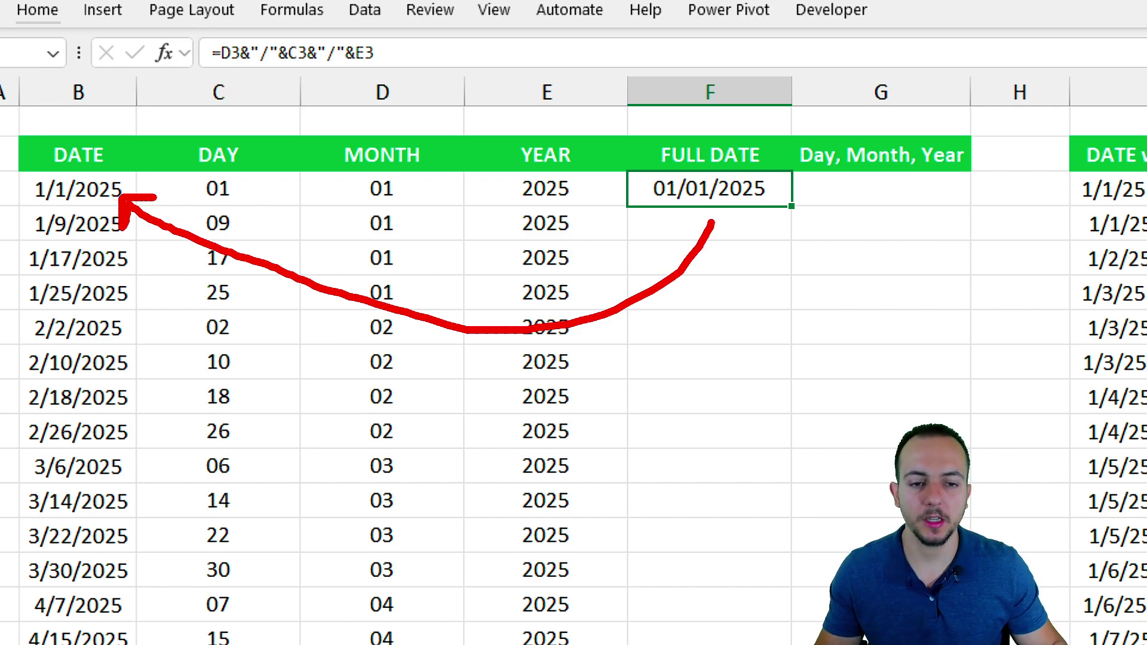
mouse_move(657, 165)
mouse_down()
mouse_move(680, 202)
mouse_move(665, 160)
mouse_move(684, 174)
mouse_up()
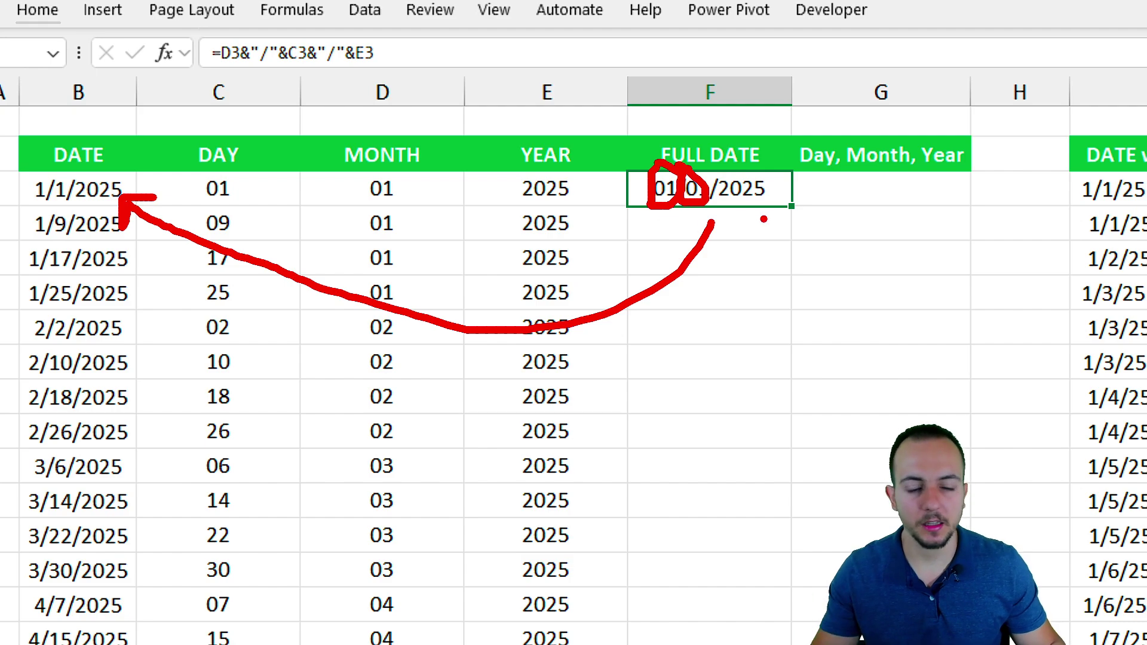
key(Escape)
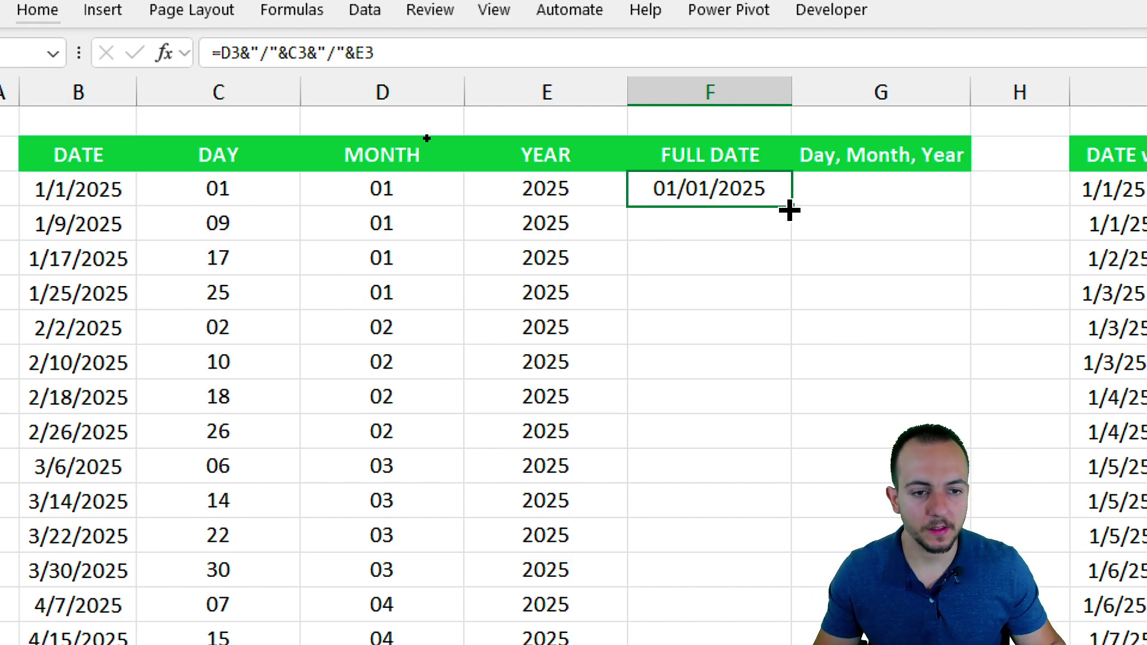
Step: Fill the F3 formula down the FULL DATE column and check the first filled cells
drag(790, 210, 769, 644)
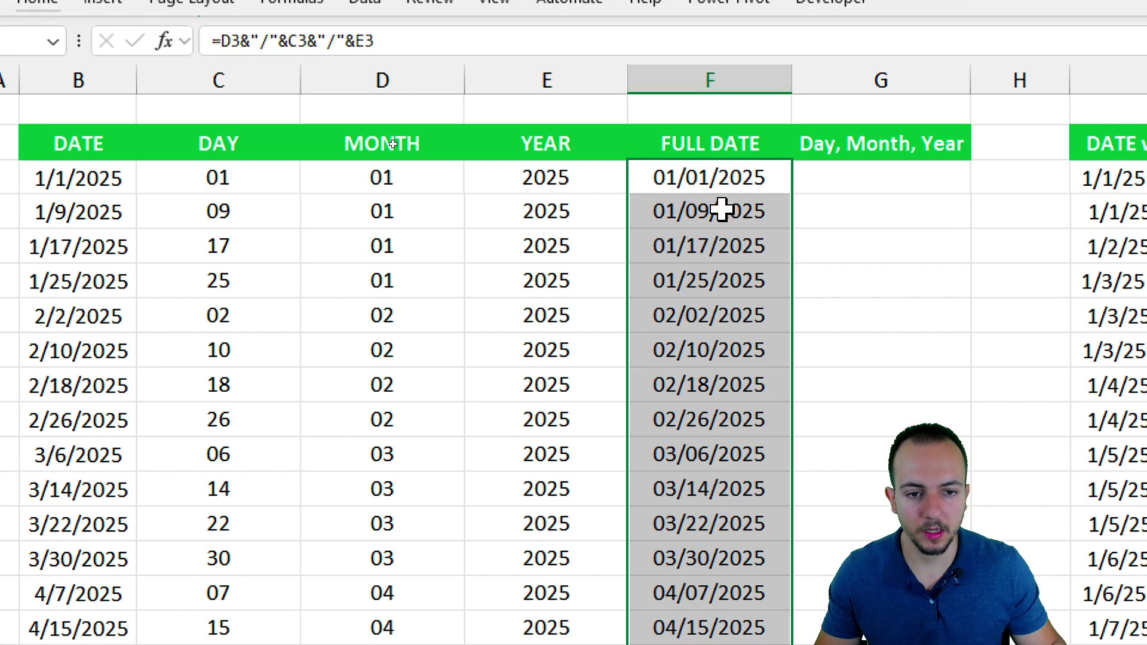
click(725, 175)
click(723, 211)
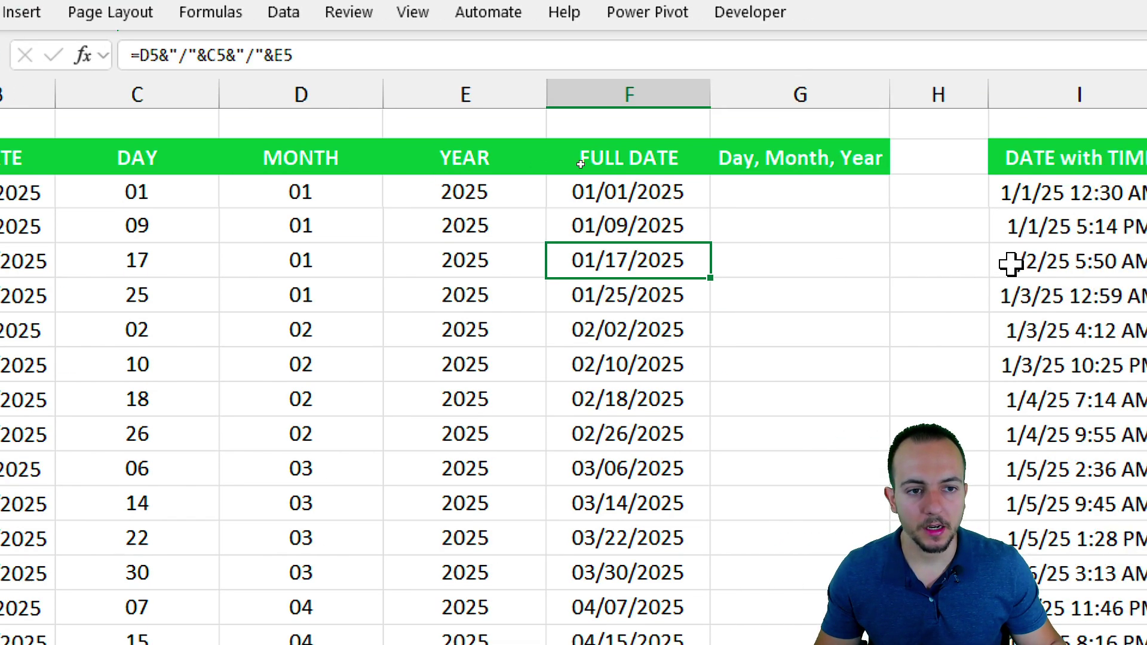
Step: Write the sample date 01/01/2025 in G3 under the Day, Month, Year heading
click(748, 184)
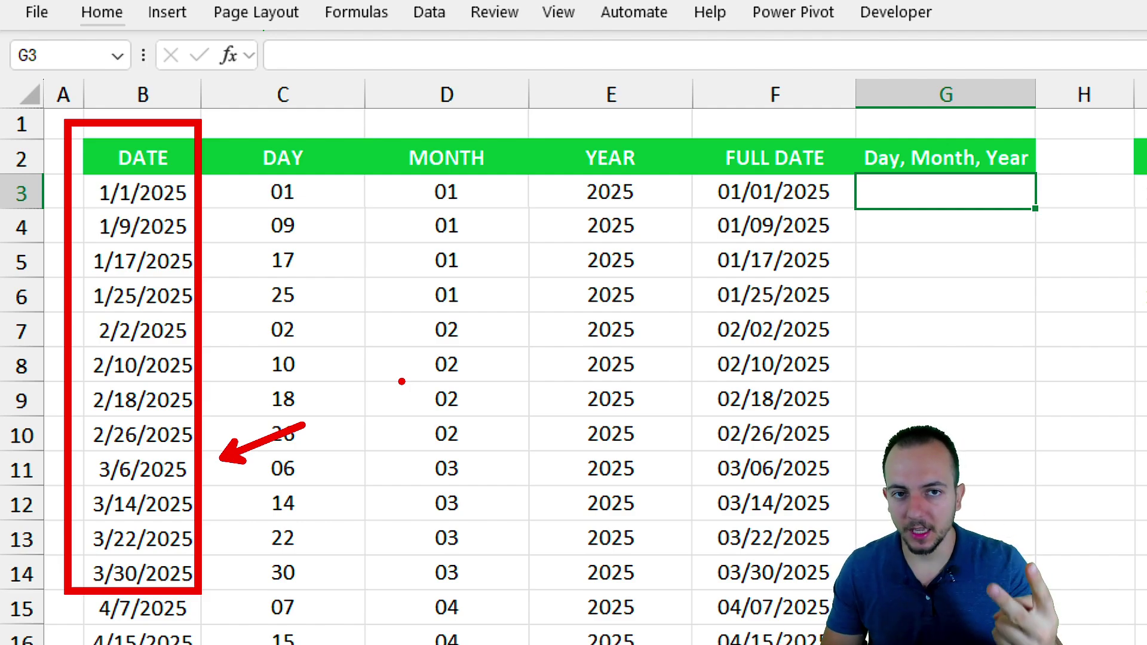
scroll(1048, 353, right, 3)
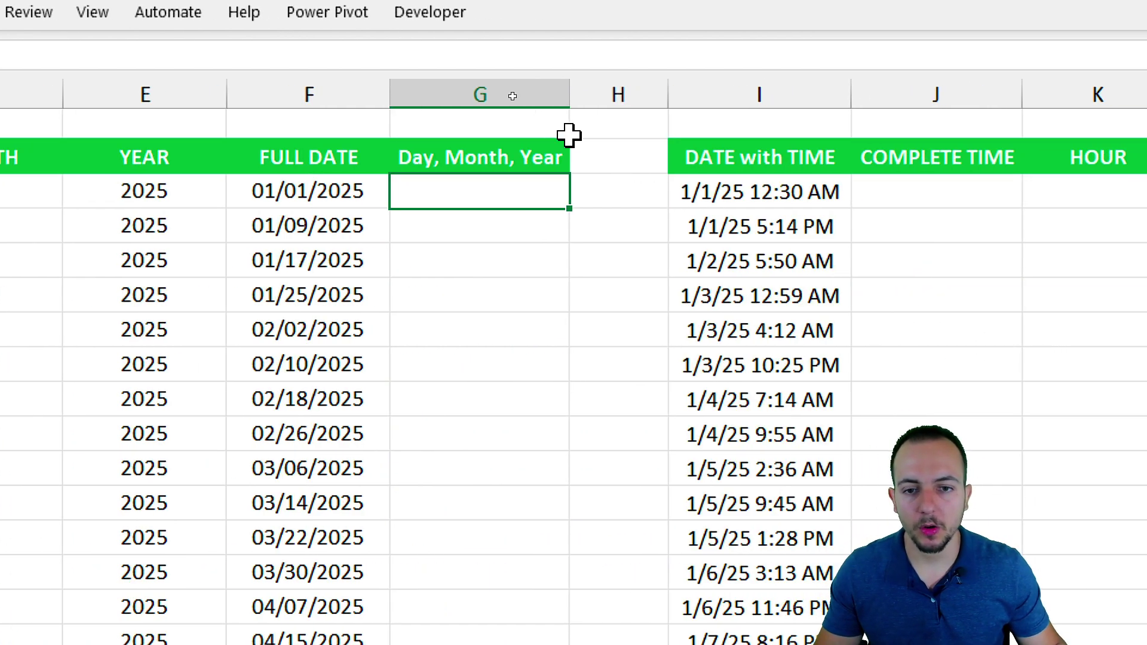
click(520, 93)
click(487, 193)
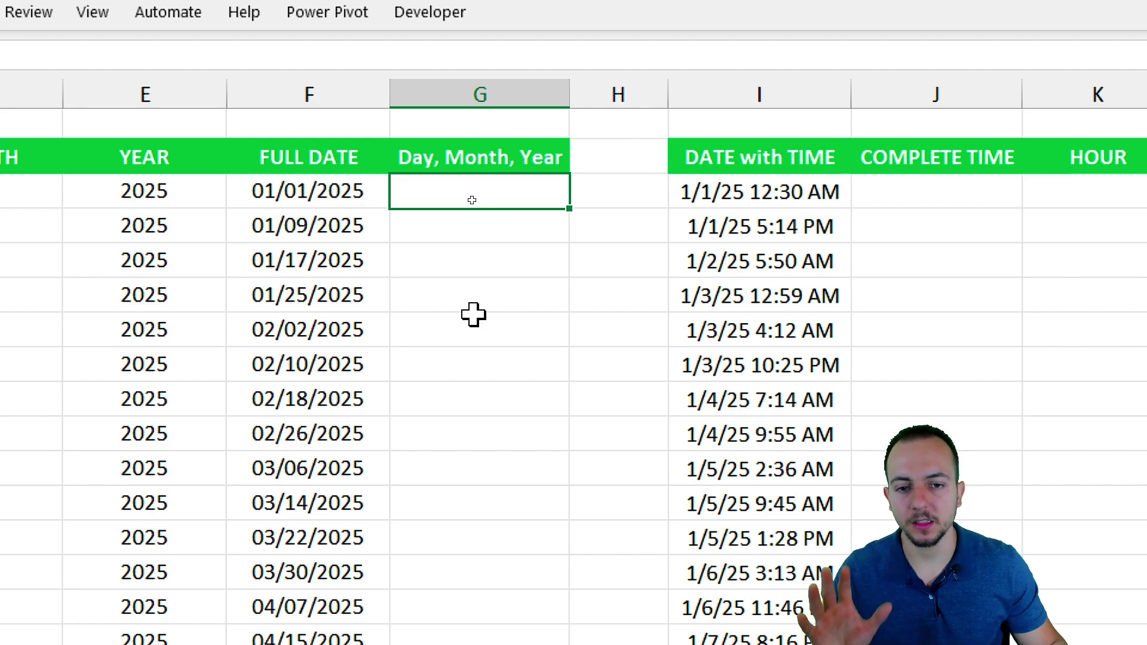
text(=)
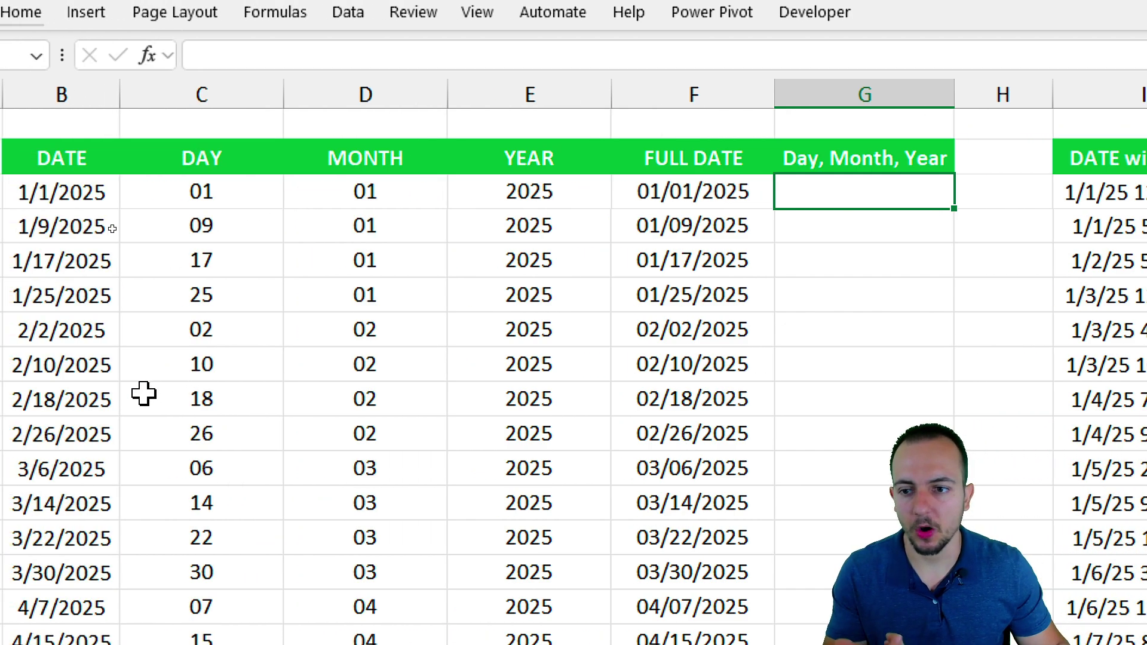
text(01)
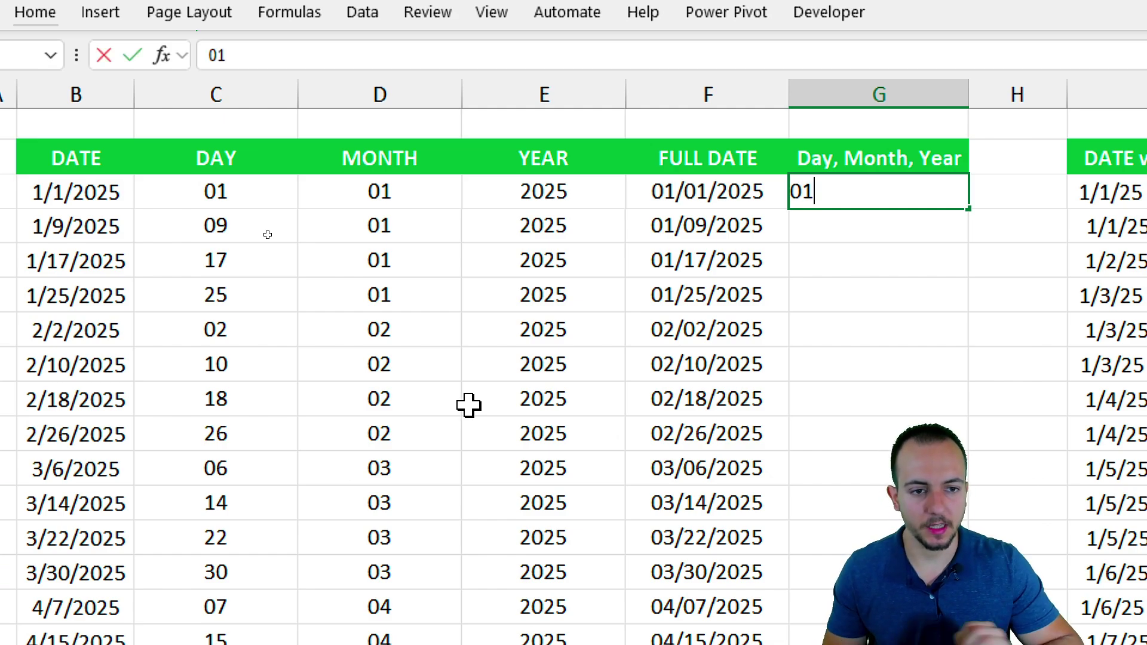
text(/)
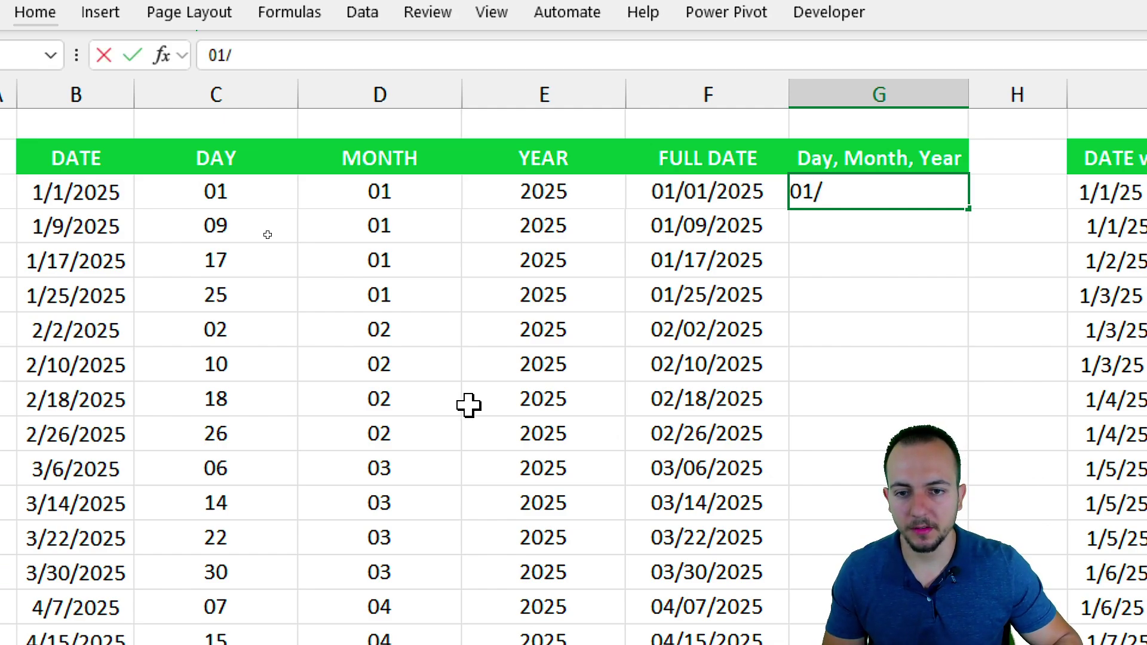
text(01/)
text(2020)
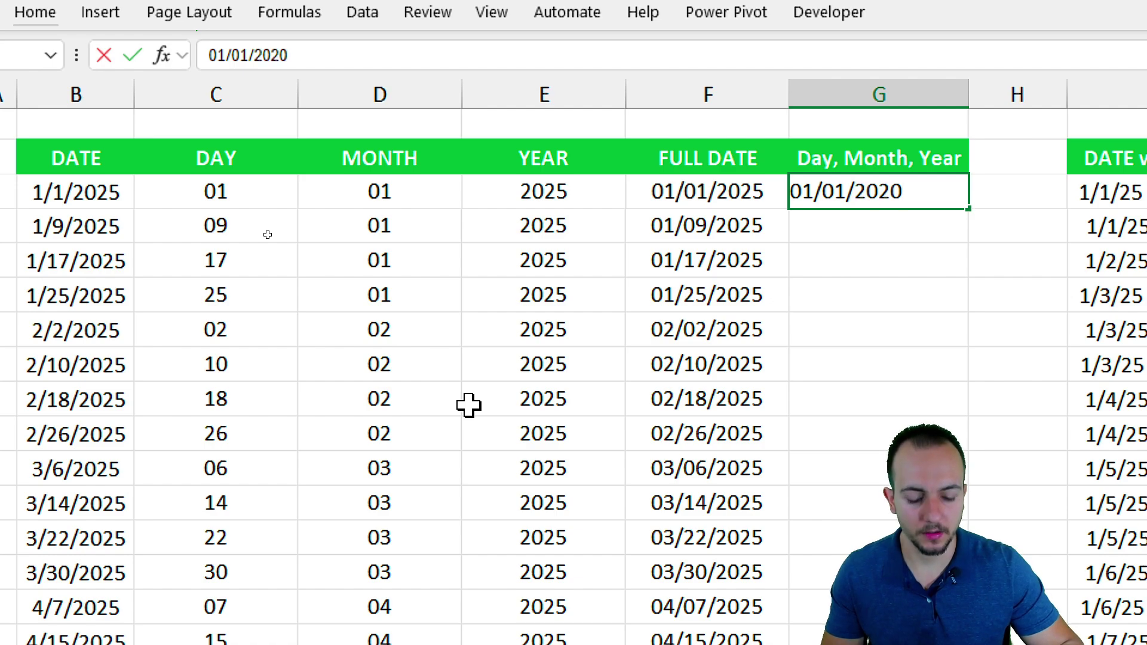
key(BackSpace)
text(5)
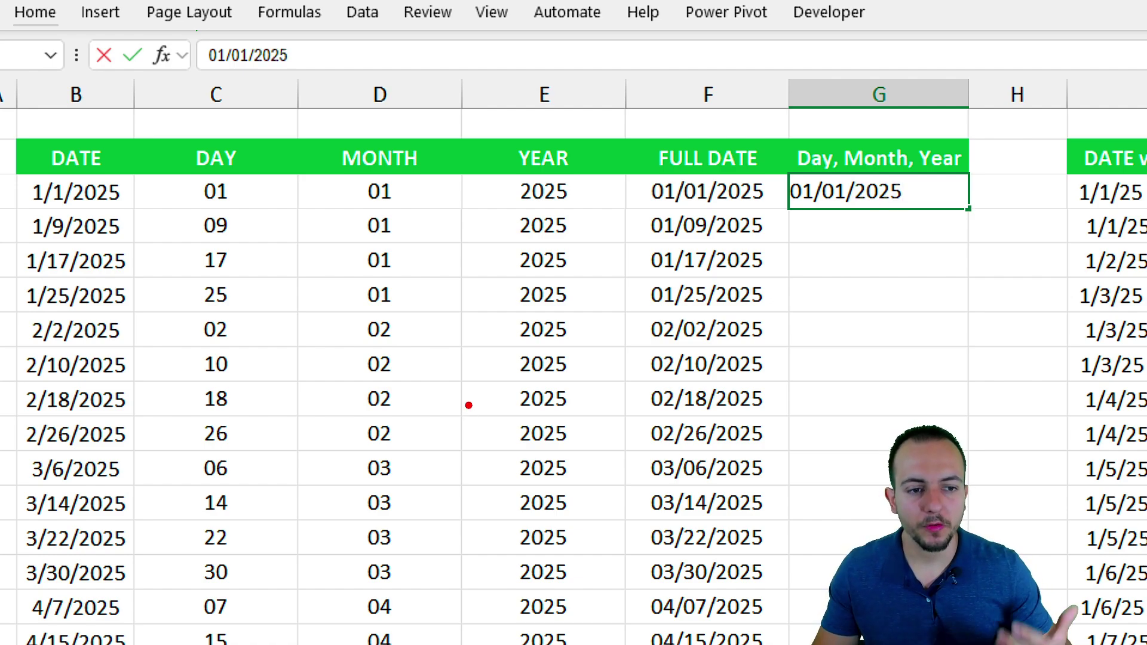
Step: Box the day and month parts of the G3 date and the values in C3 and D3 in red, and clear the markings
mouse_move(780, 172)
mouse_down()
mouse_move(912, 206)
mouse_move(895, 306)
mouse_up()
key(e)
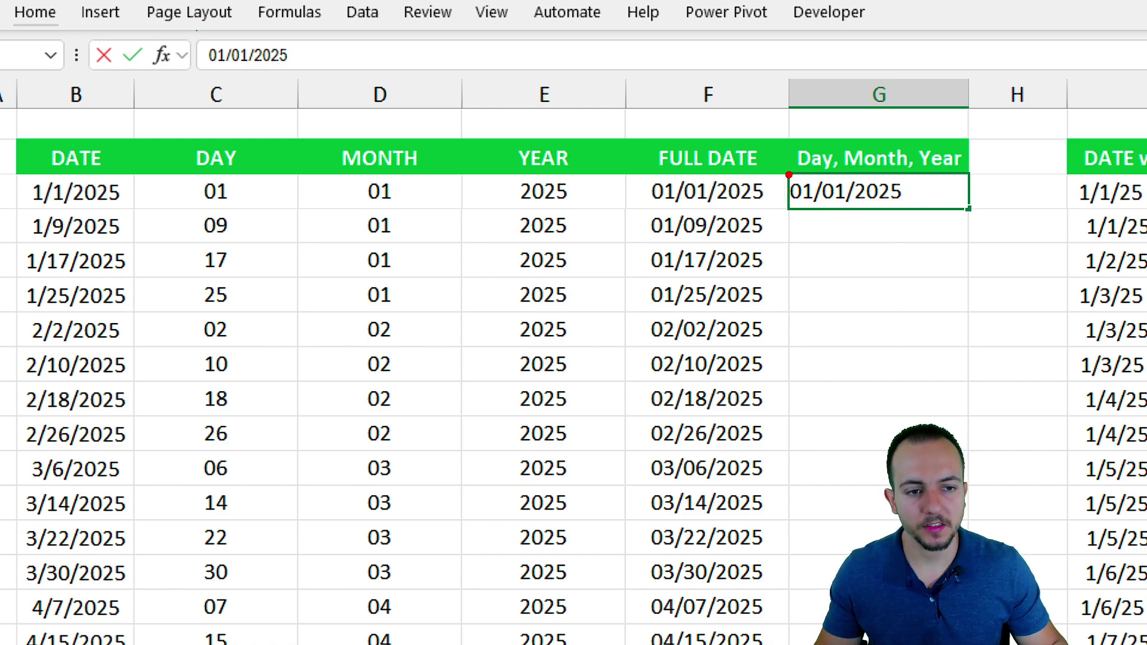
mouse_move(780, 171)
mouse_down()
mouse_move(854, 218)
mouse_move(858, 206)
mouse_move(857, 280)
mouse_up()
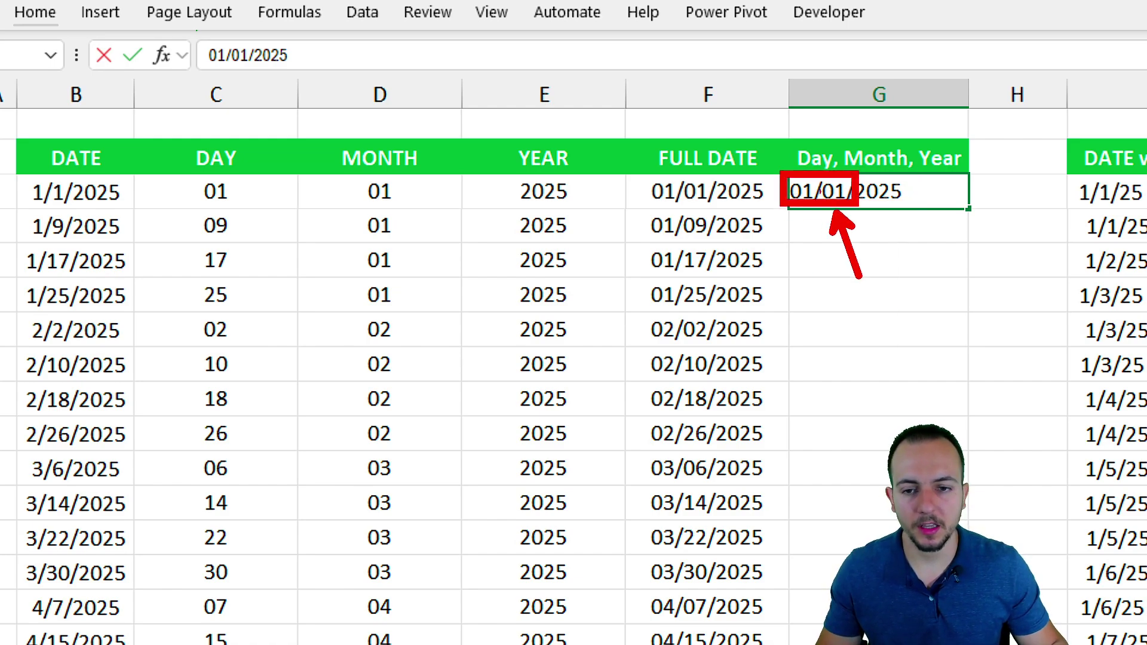
drag(189, 167, 257, 212)
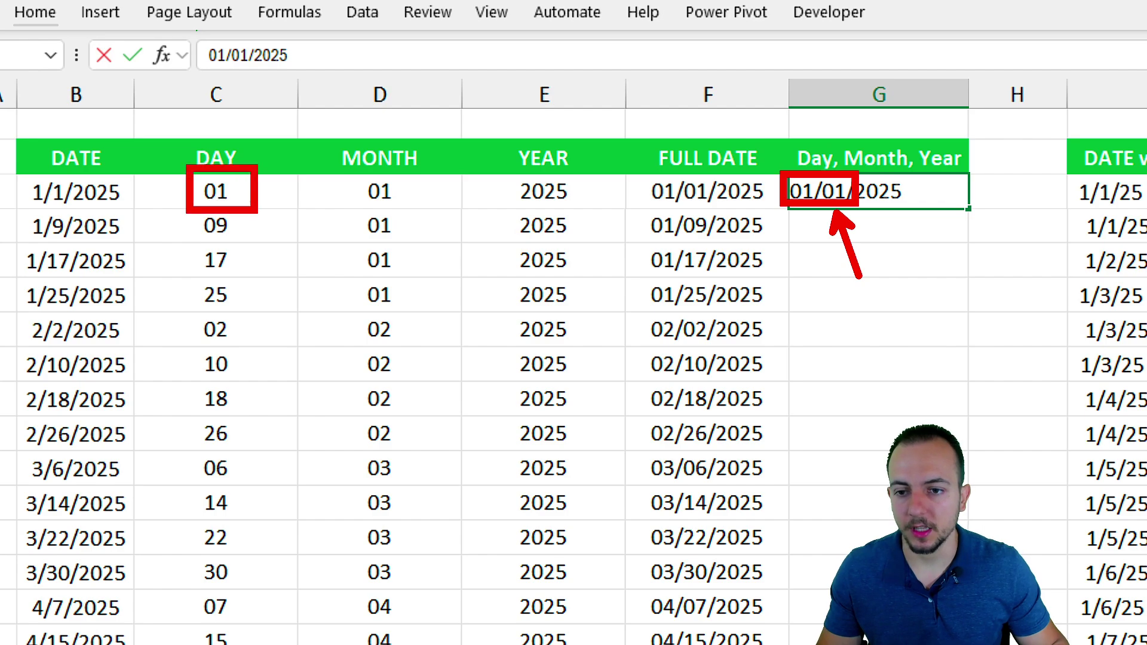
drag(353, 169, 412, 212)
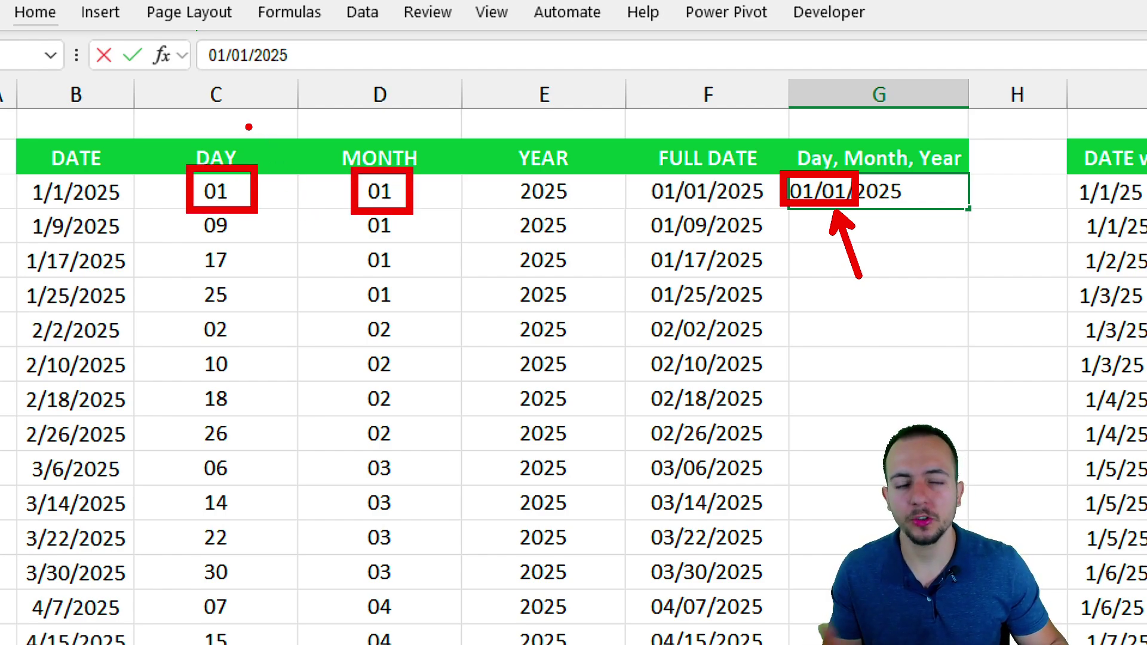
mouse_move(232, 121)
mouse_down()
mouse_move(139, 172)
mouse_move(239, 122)
mouse_up()
mouse_move(389, 113)
mouse_down()
mouse_move(460, 239)
mouse_move(394, 107)
mouse_up()
key(Escape)
Step: Confirm the G3 date and Flash Fill the rest of the Day, Month, Year column from G4
key(Return)
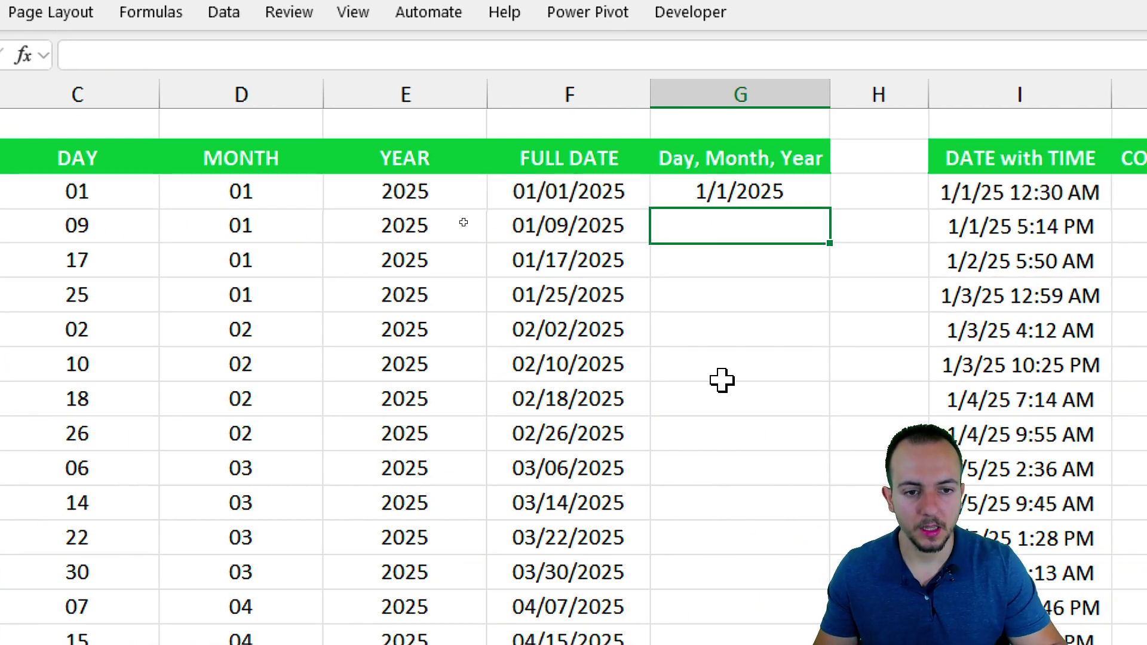
drag(778, 222, 856, 228)
click(718, 229)
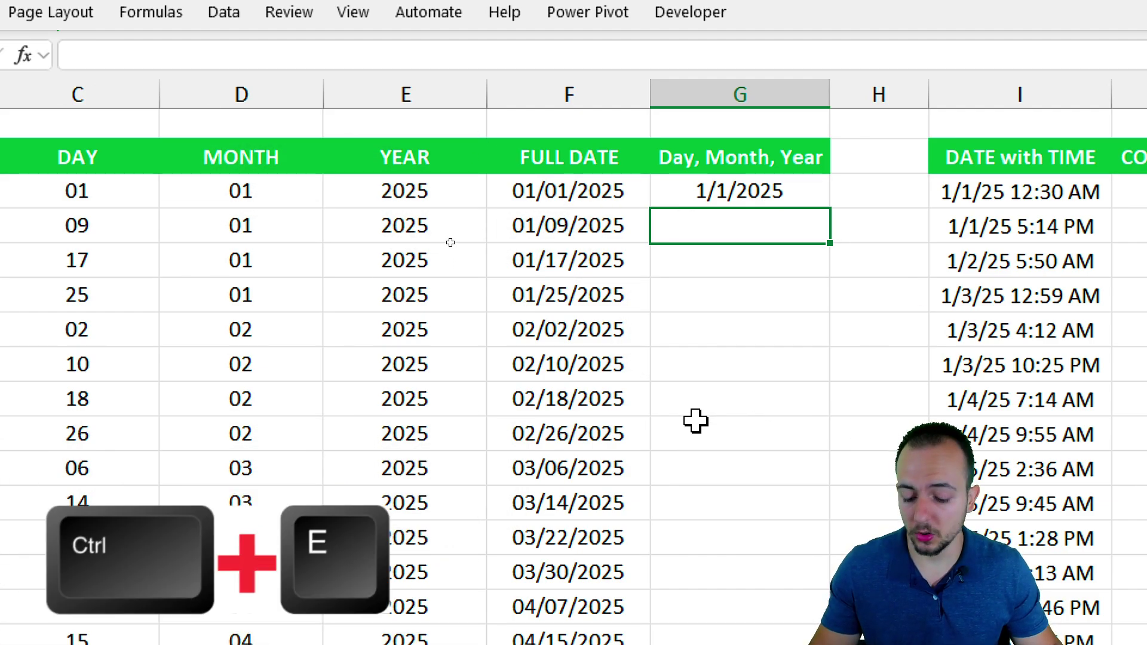
key(ctrl+e)
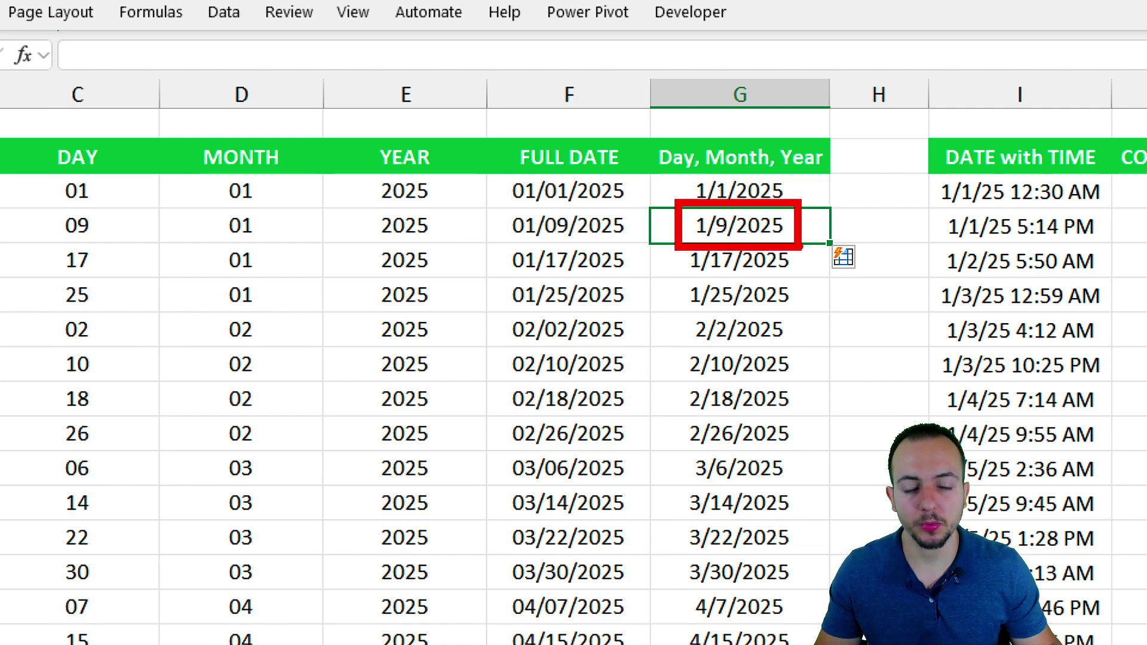
Step: Mark the month part of the G4 date and the month value in D4 in red, circle the G4 date, and clear the markings
mouse_move(702, 203)
mouse_down()
mouse_move(714, 245)
mouse_move(715, 204)
mouse_up()
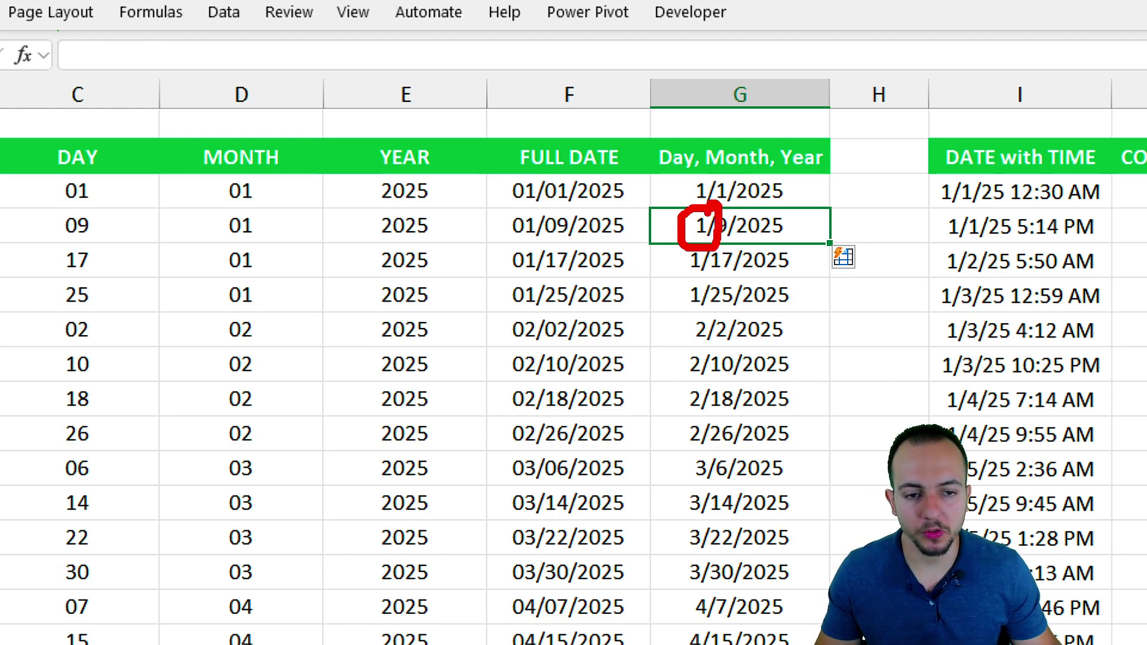
drag(677, 168, 689, 202)
key(ctrl+z)
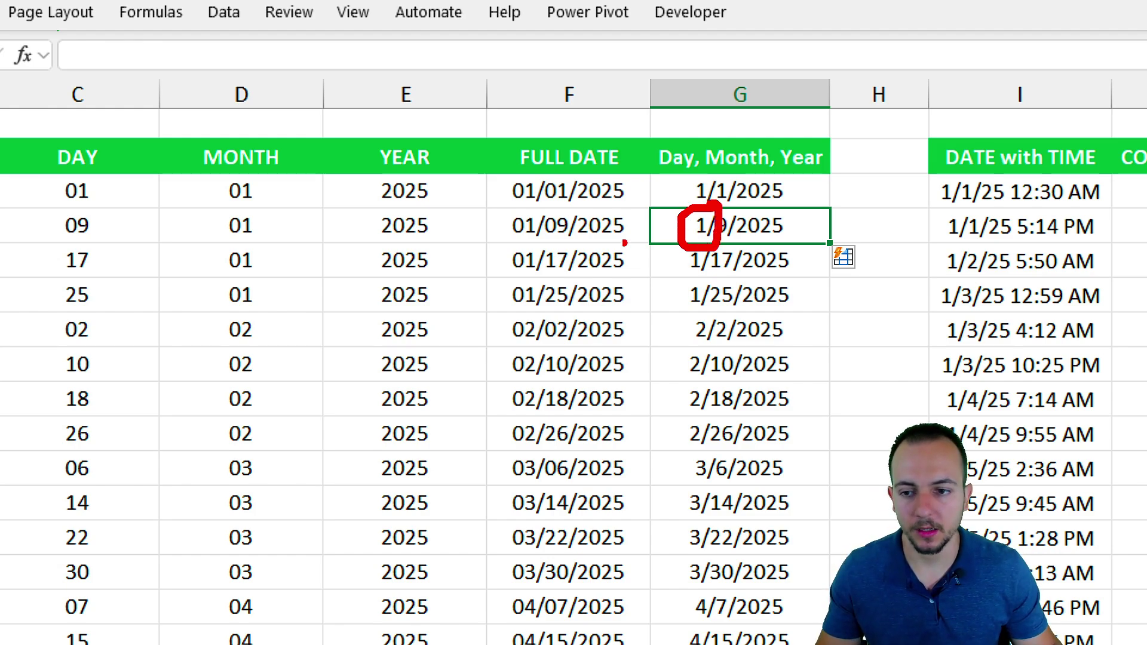
drag(212, 200, 272, 250)
drag(287, 159, 285, 247)
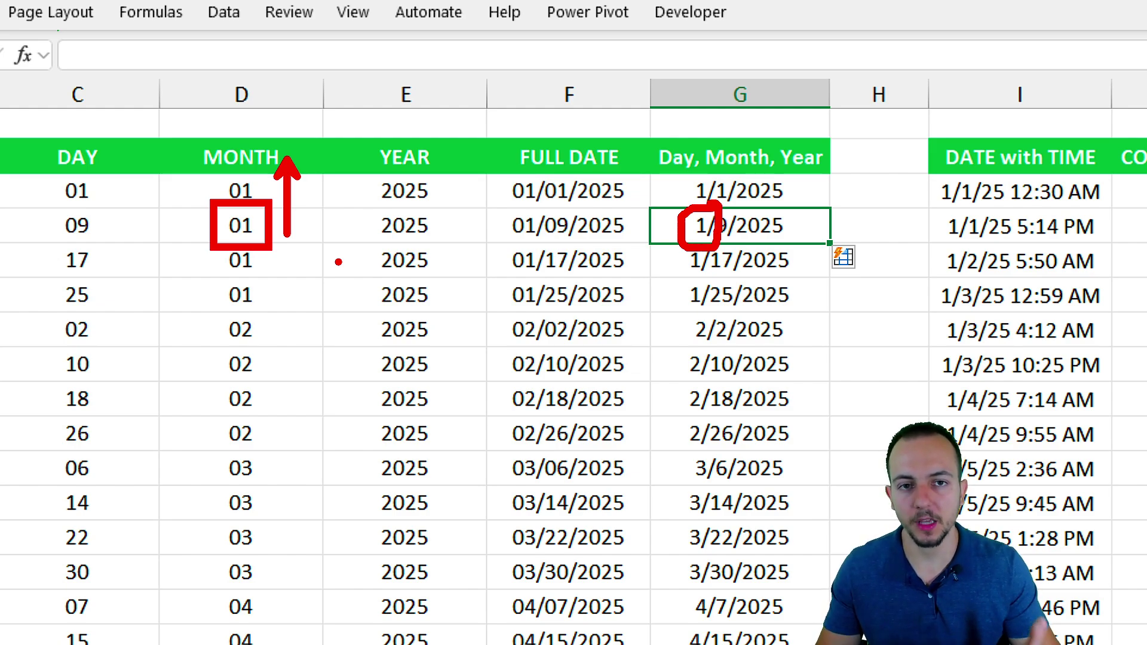
mouse_move(752, 202)
mouse_down()
mouse_move(717, 199)
mouse_move(708, 253)
mouse_move(756, 194)
mouse_move(714, 197)
mouse_up()
drag(917, 169, 814, 204)
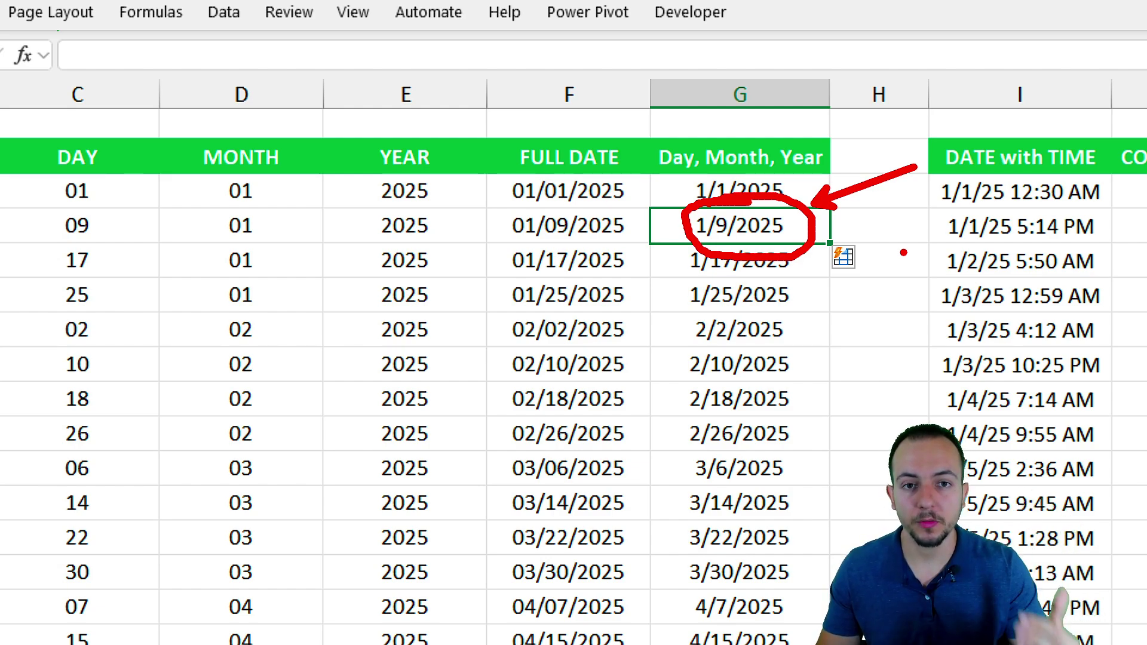
key(Escape)
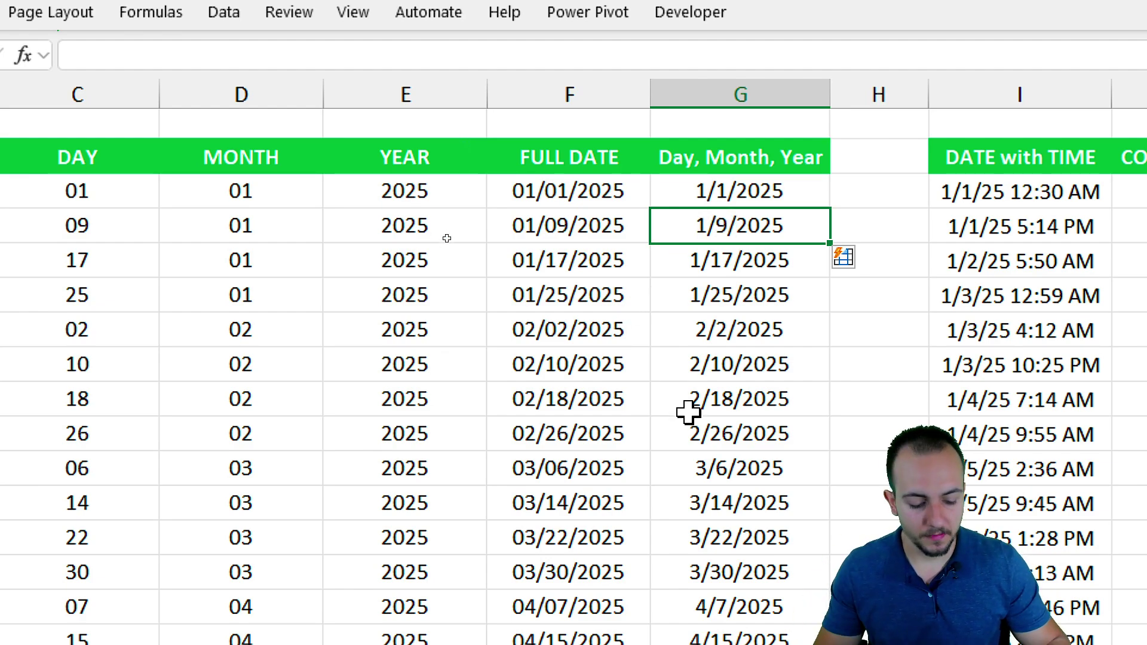
Step: Enter the corrected day-first sample 09/01/2025 in G4 so Flash Fill reworks the rest of the column
text(09/)
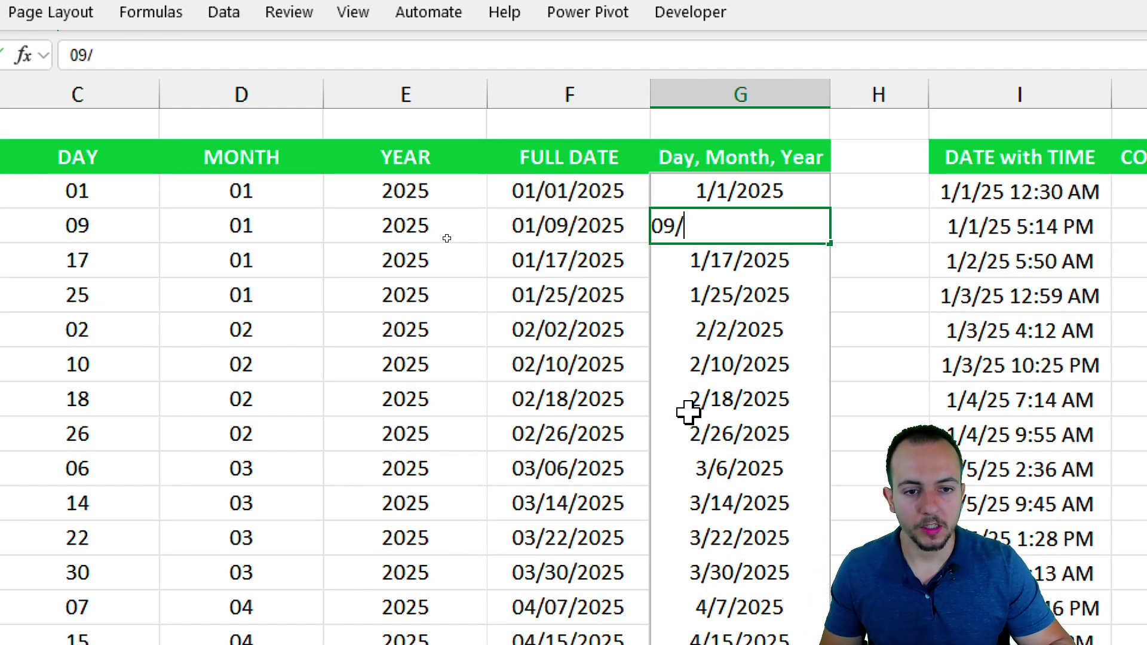
text(01)
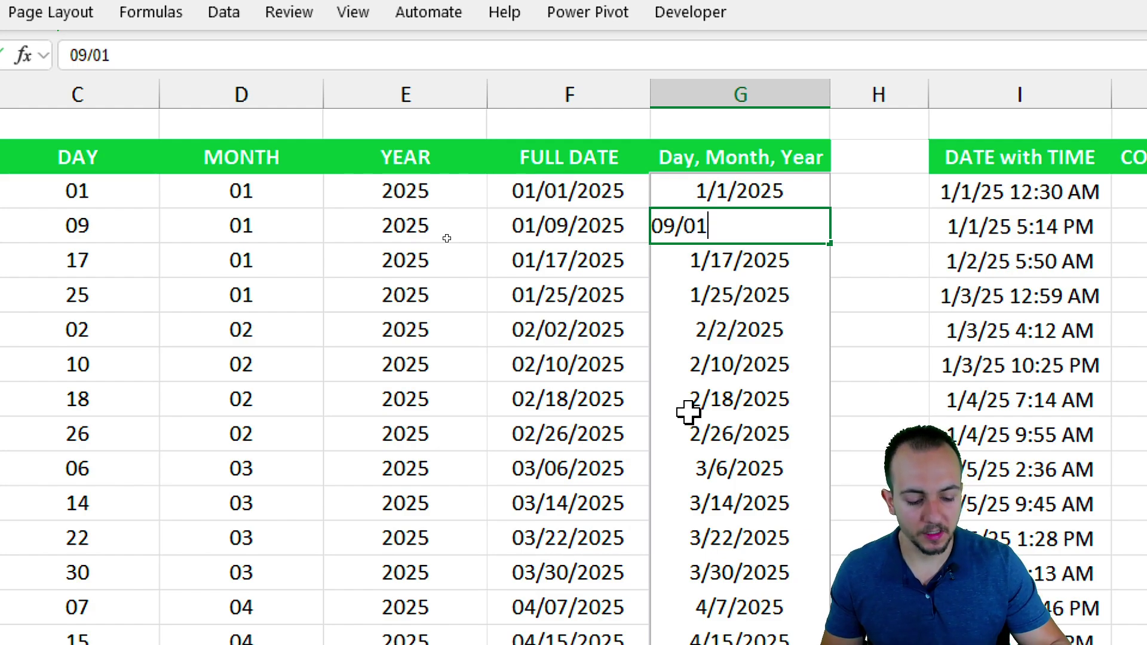
text(/2025)
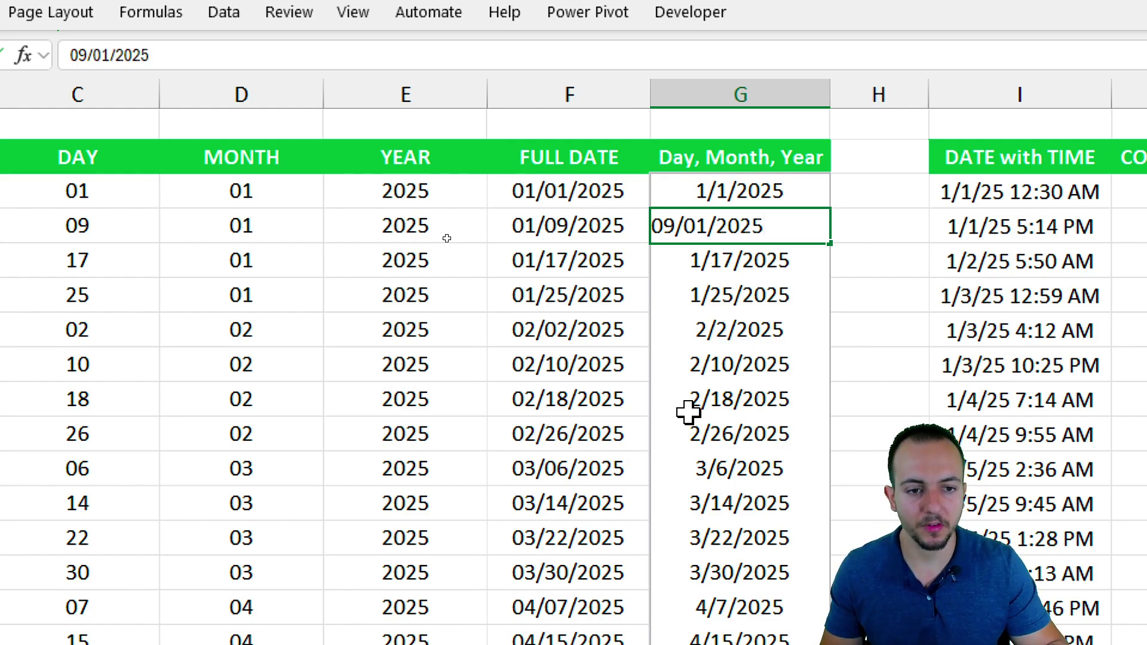
key(Return)
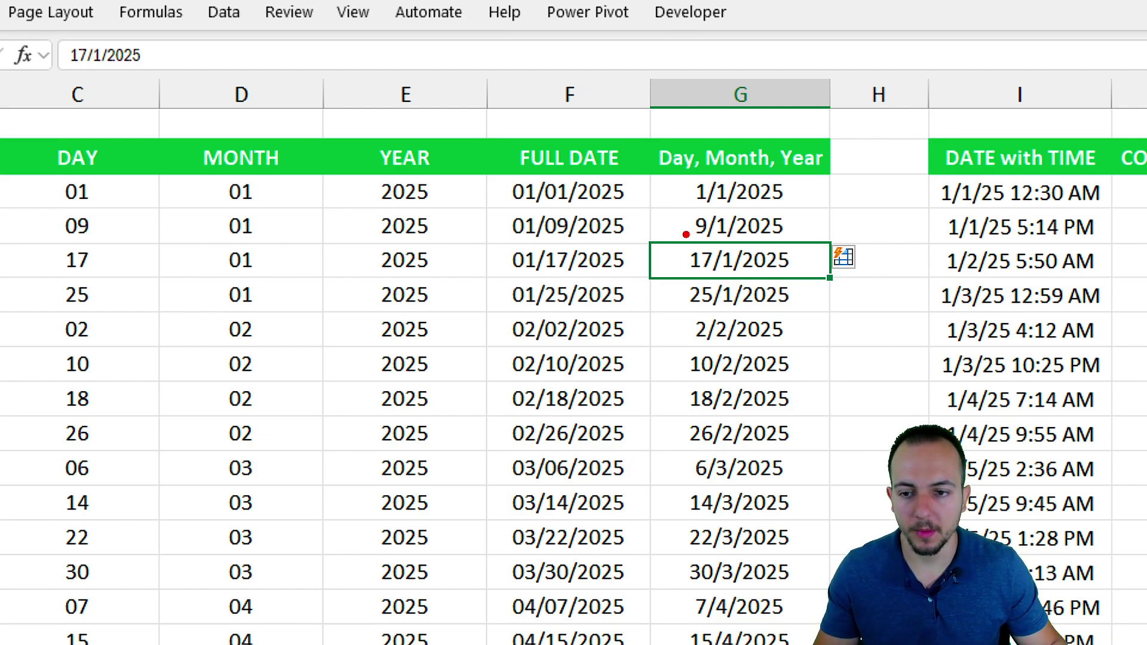
Step: Box the G5 date and the day, month and year values in C5, D5 and E5 in red, and clear the markings
drag(677, 241, 818, 282)
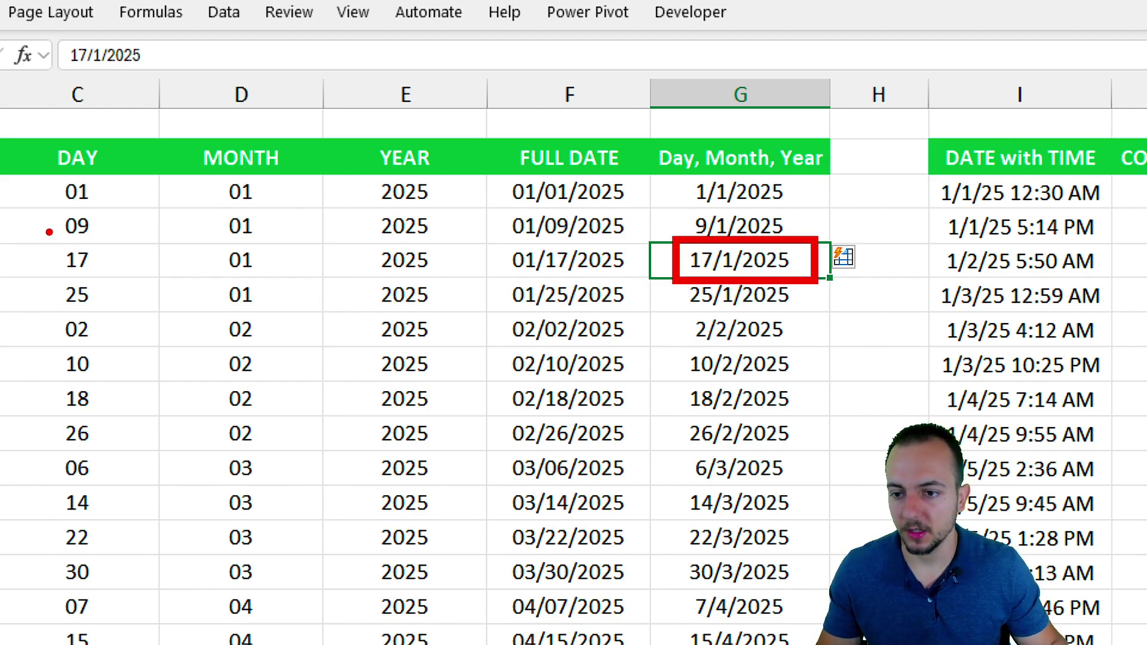
drag(49, 232, 114, 294)
drag(183, 233, 279, 276)
mouse_move(349, 231)
mouse_down()
mouse_move(376, 234)
mouse_move(472, 301)
mouse_up()
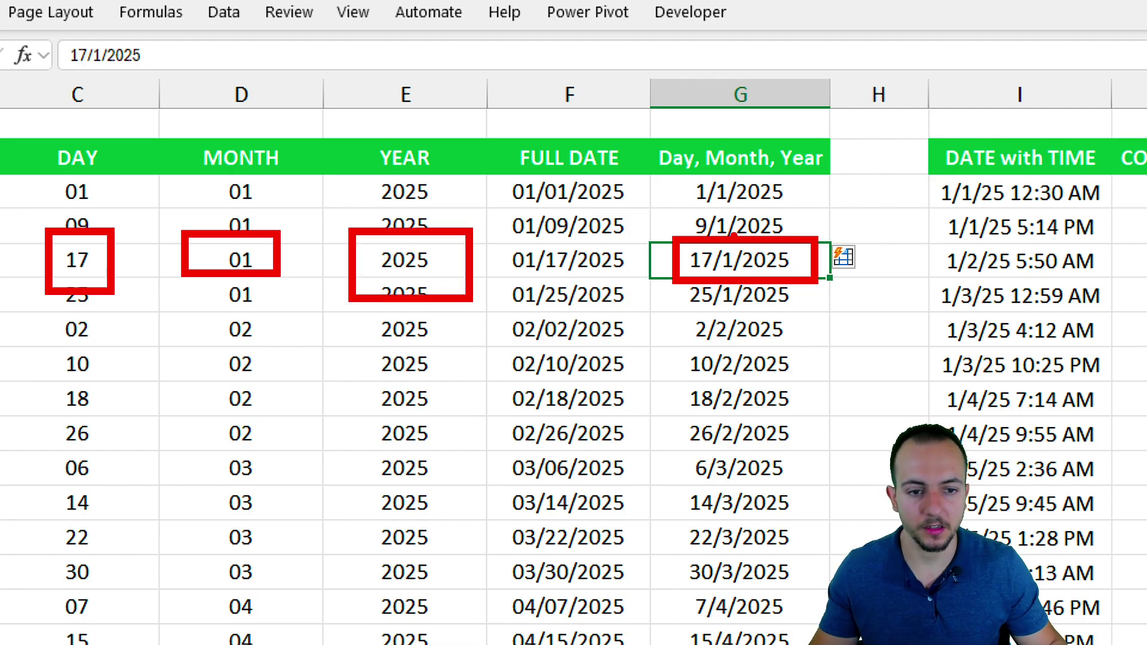
key(Escape)
Step: Clear the flash-filled dates from the Day, Month, Year column and start a TEXT formula in G3 with B3 as its value
mouse_move(743, 191)
mouse_down()
mouse_move(740, 558)
mouse_move(747, 547)
mouse_up()
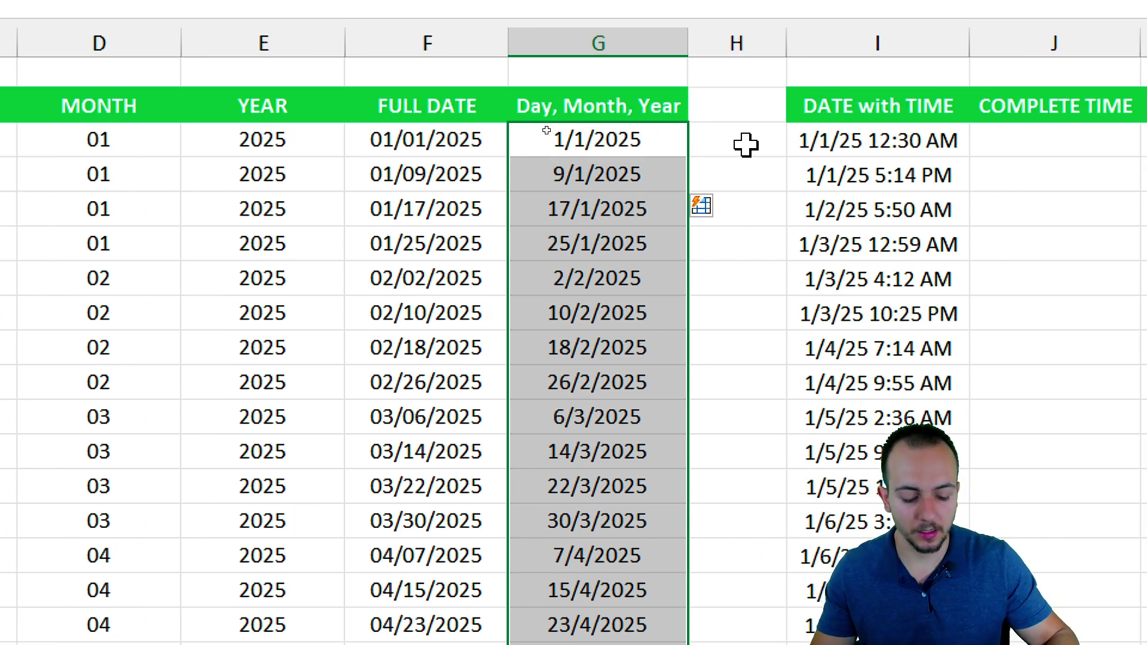
key(Delete)
click(576, 141)
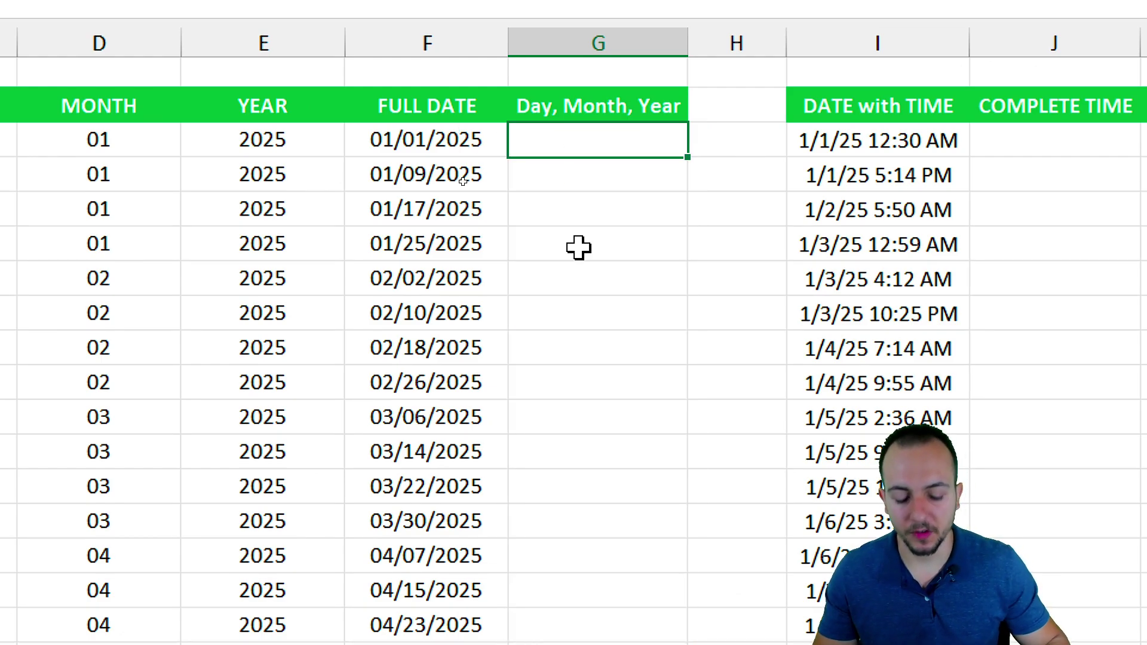
text(=TEX)
key(Tab)
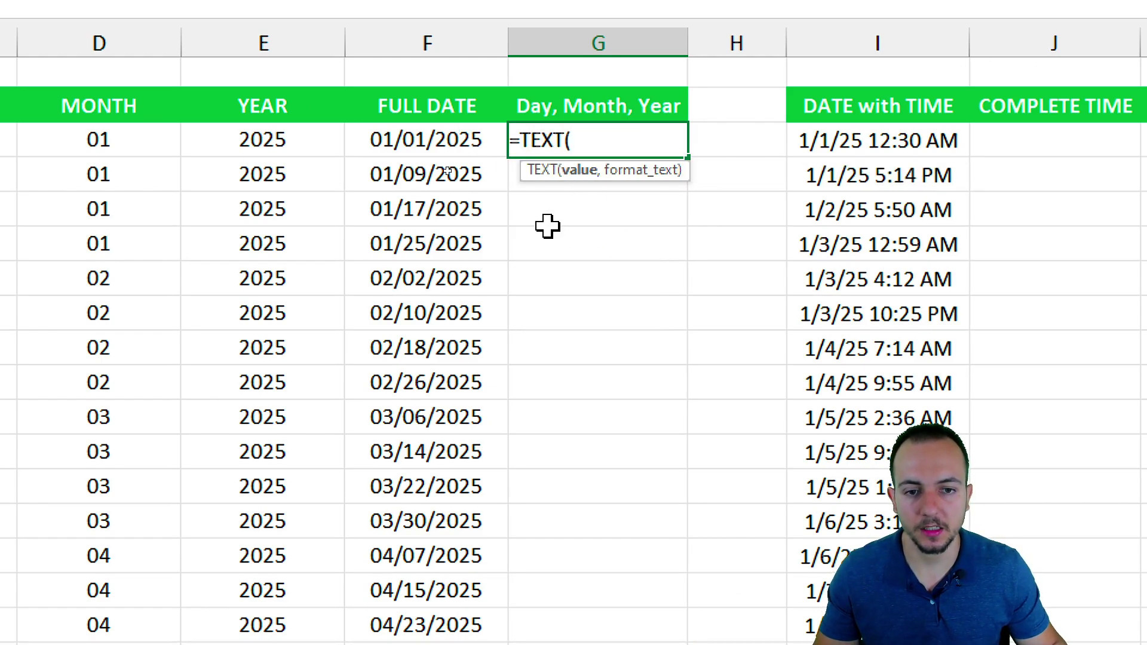
click(119, 142)
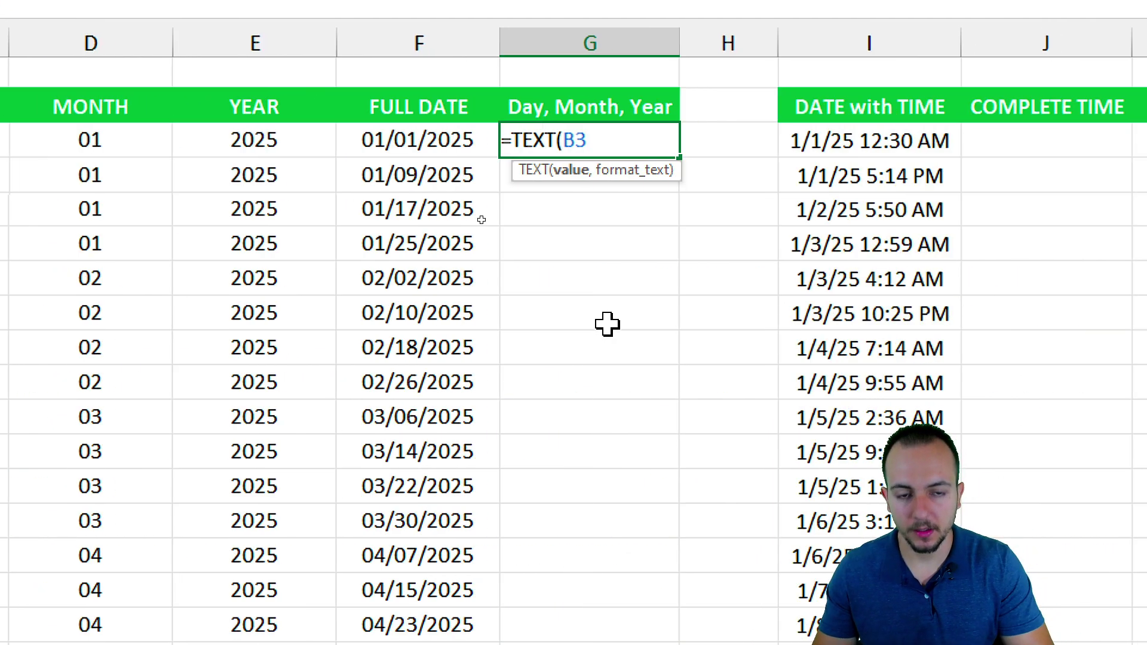
text(,")
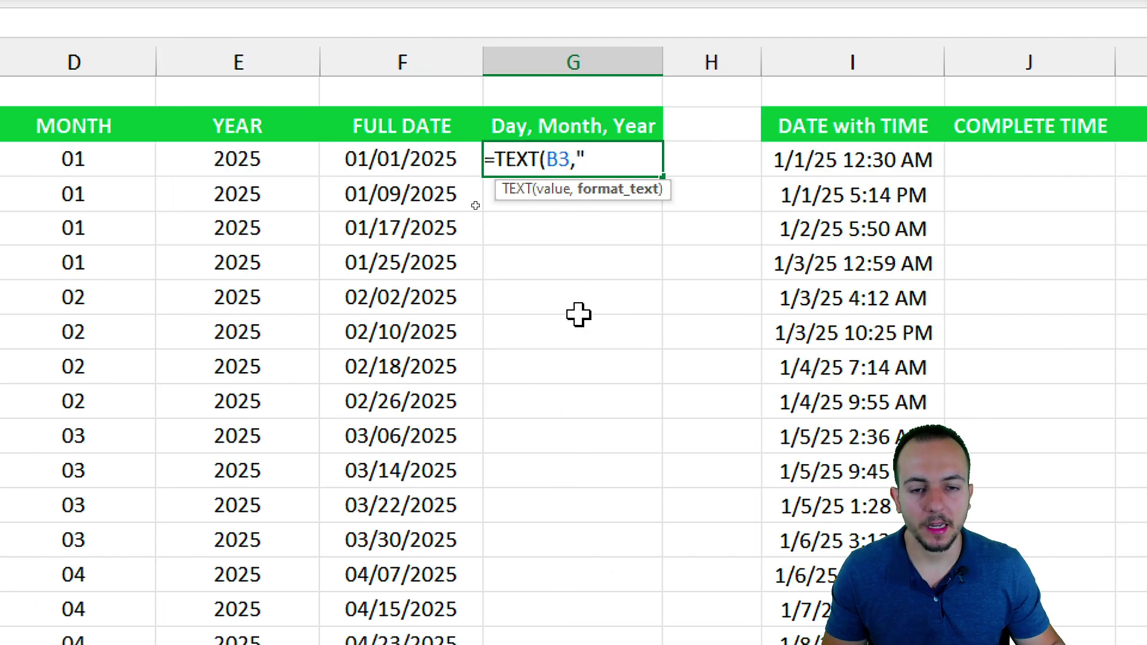
Step: Complete the G3 formula with the day-first format so it reads =TEXT(B3,"DD/MM/YYYY")
text(DD)
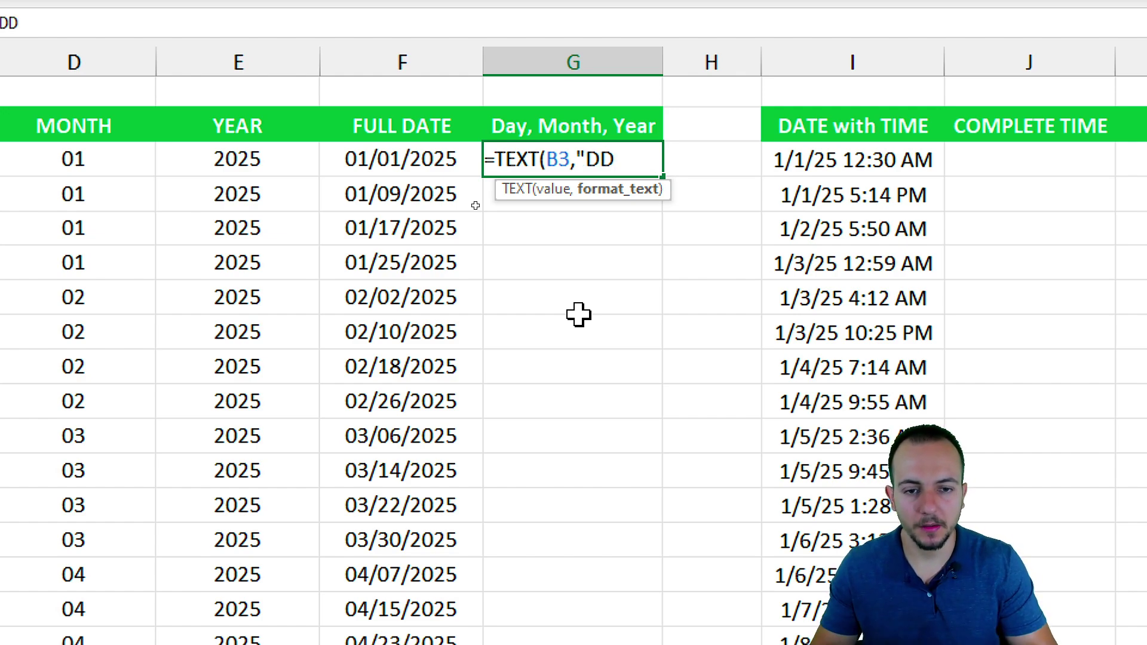
text(/)
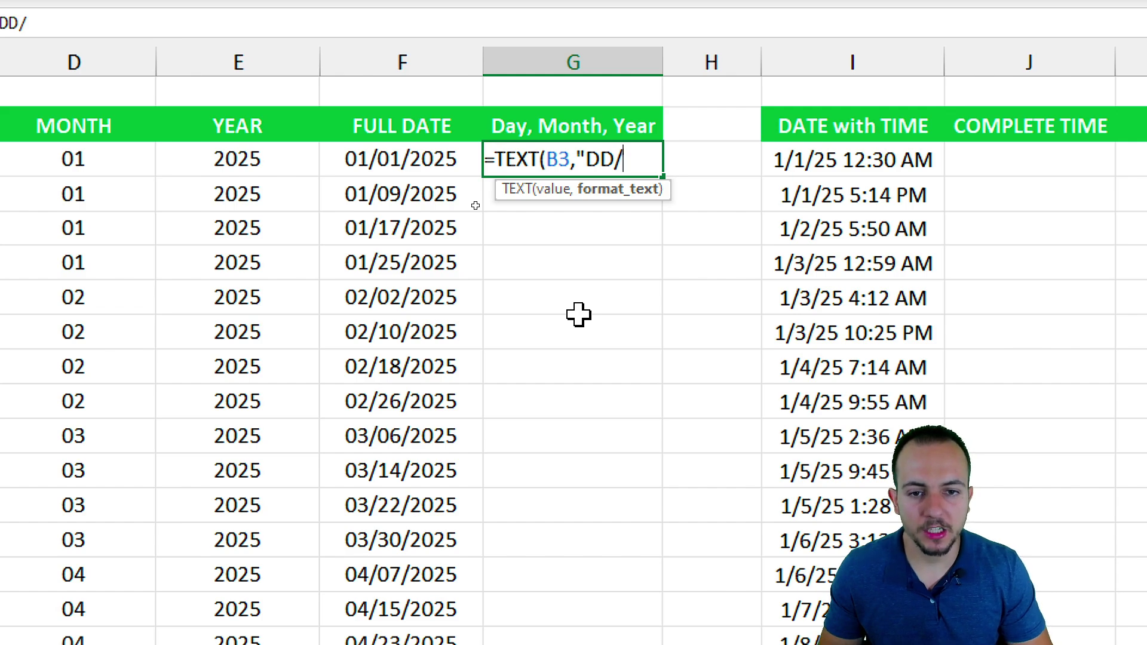
text(MM)
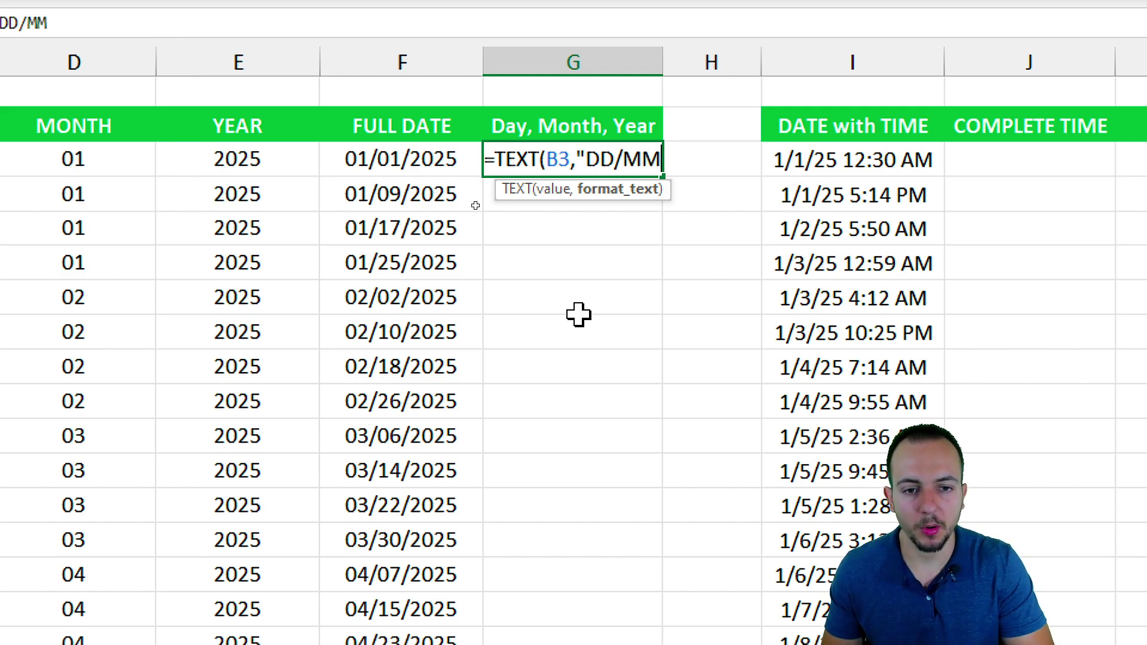
text(/)
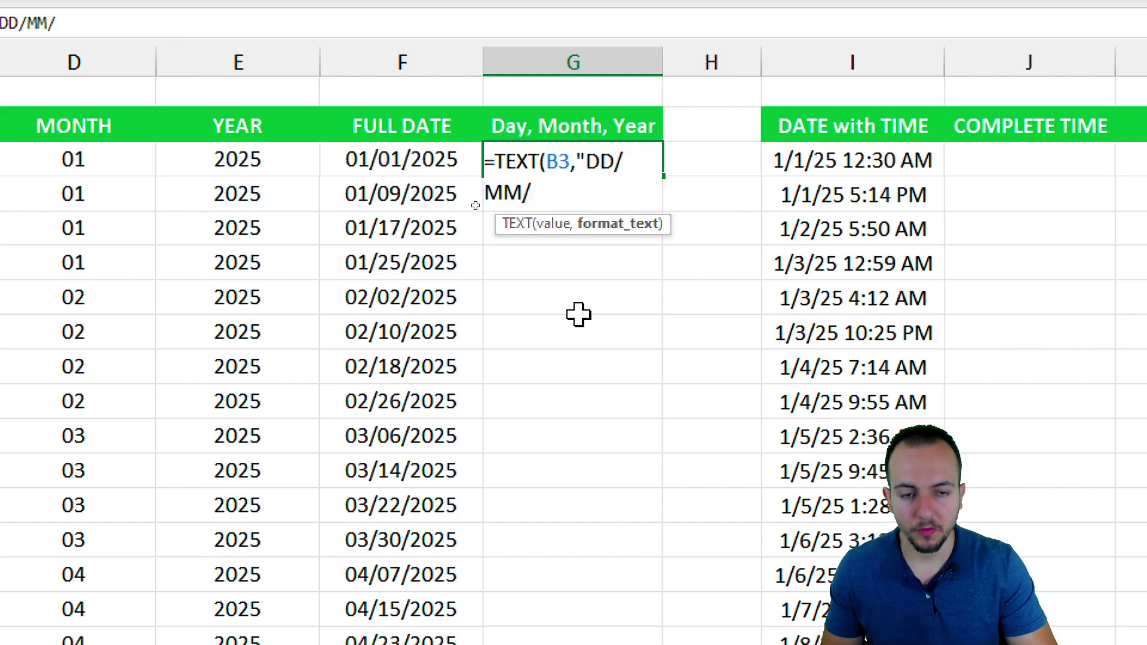
text(YY)
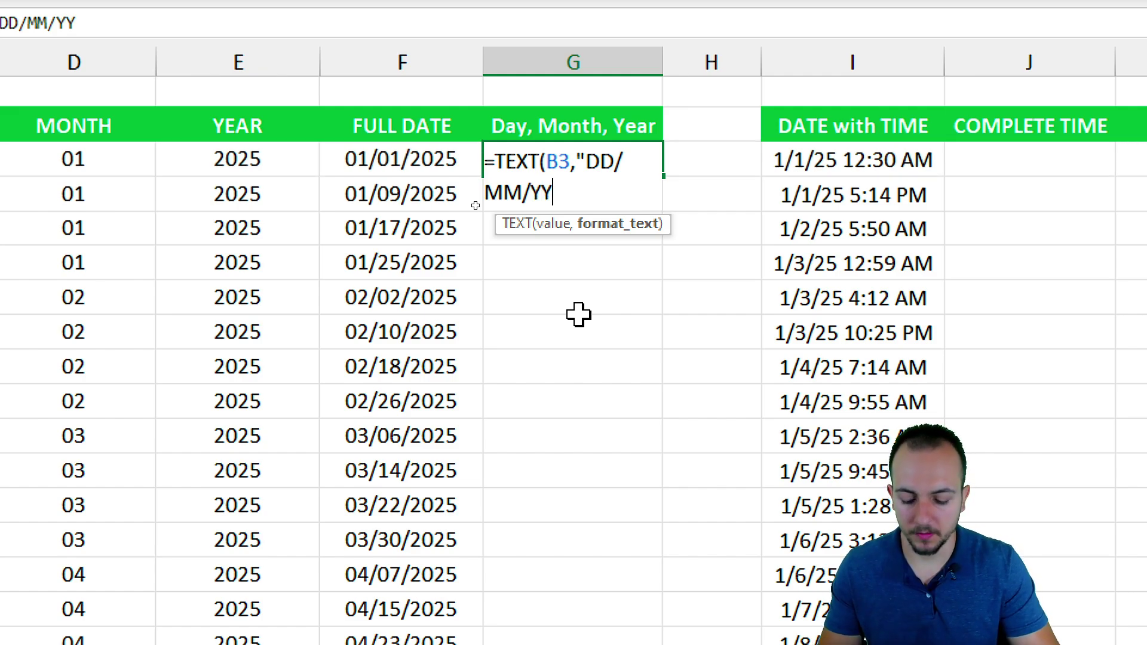
text(YY)
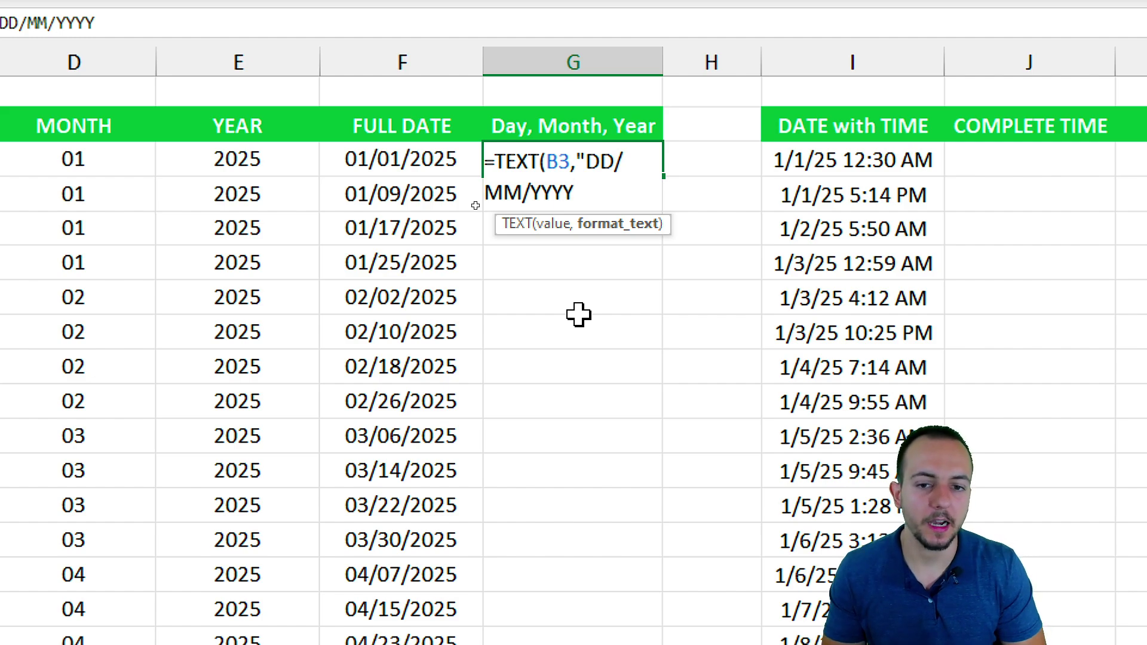
text(")
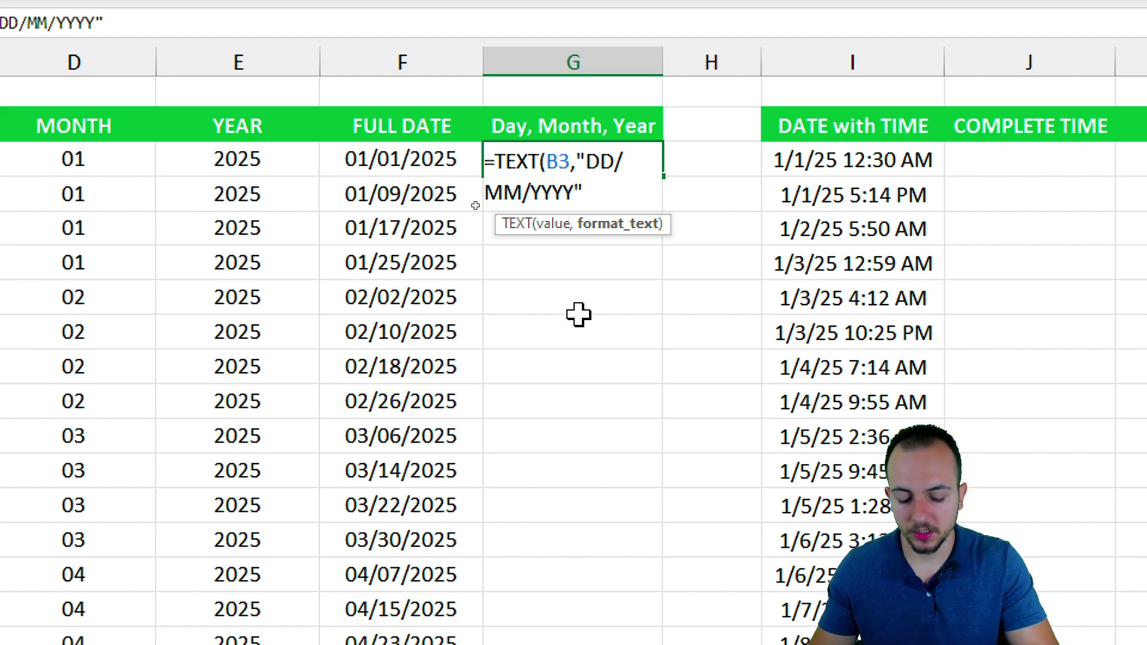
text())
key(Return)
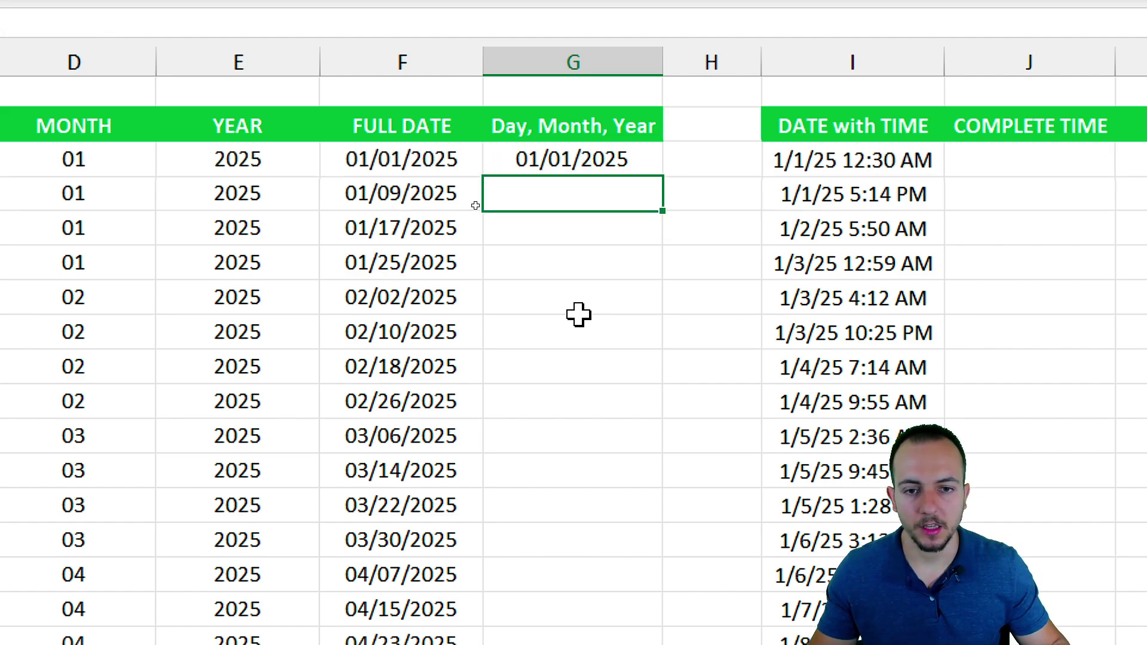
Step: Fill the G3 TEXT formula down the Day, Month, Year column
click(622, 169)
drag(663, 177, 616, 642)
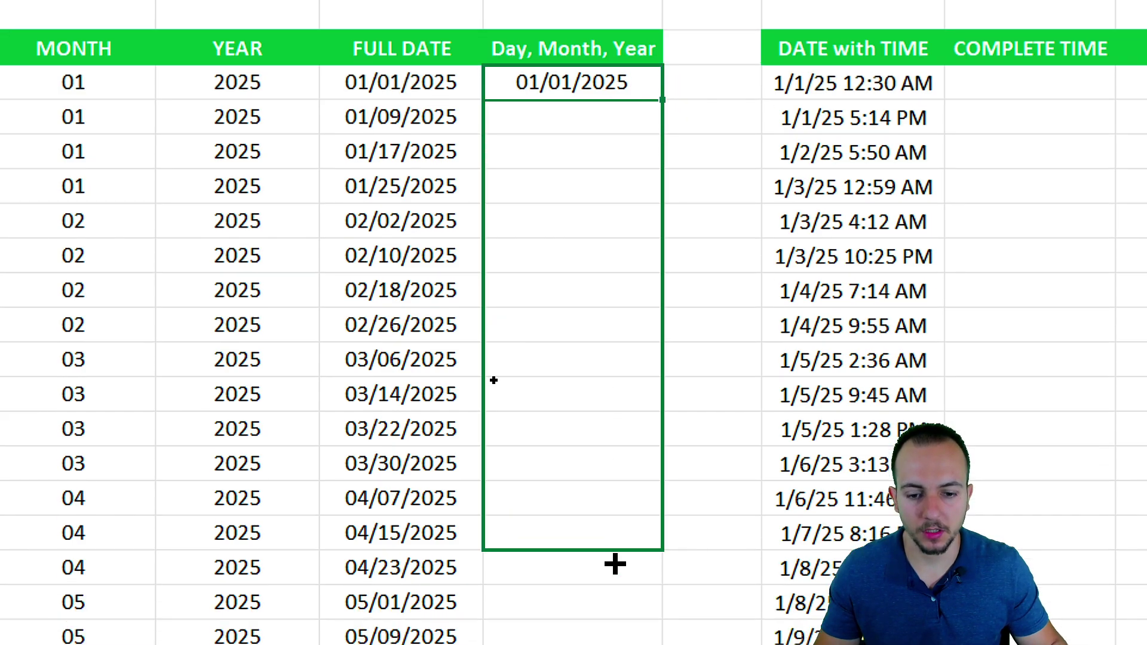
drag(615, 564, 610, 564)
Step: Compare the original date in B4 with the formula result in G4 using red boxes, and clear the markings
click(531, 118)
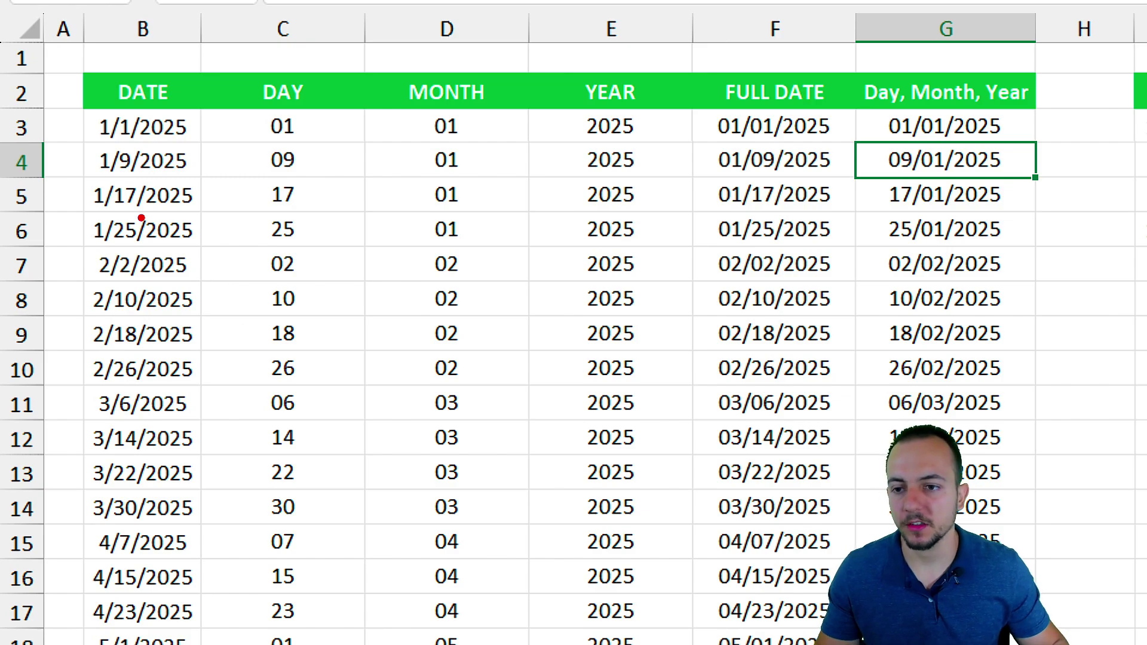
drag(85, 141, 199, 181)
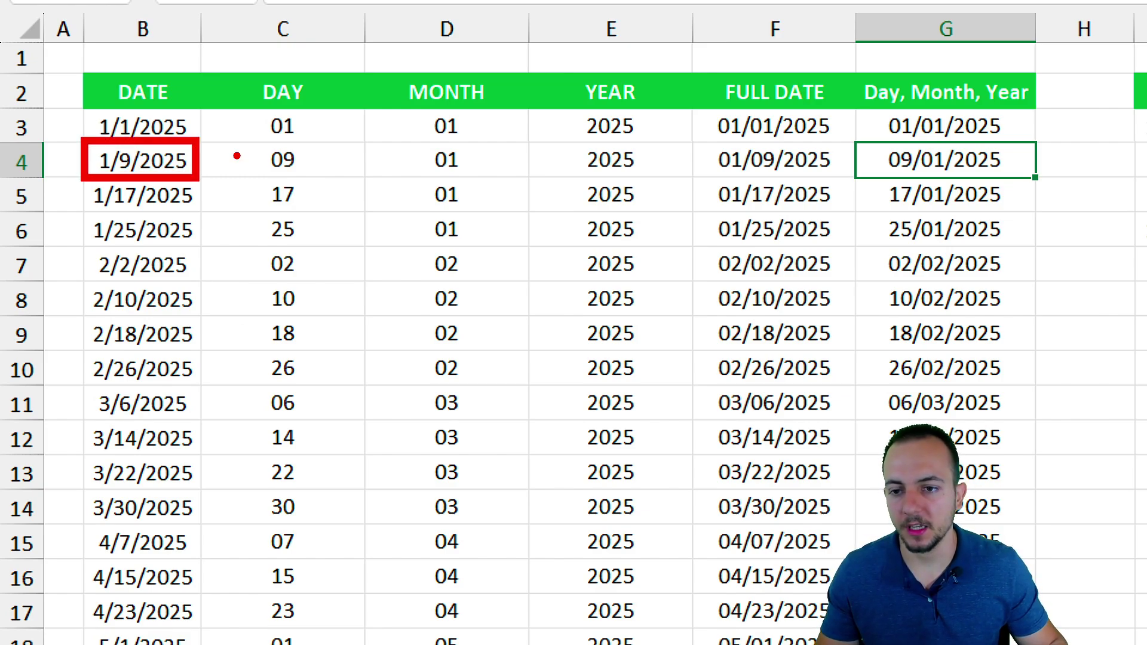
drag(883, 134, 1016, 178)
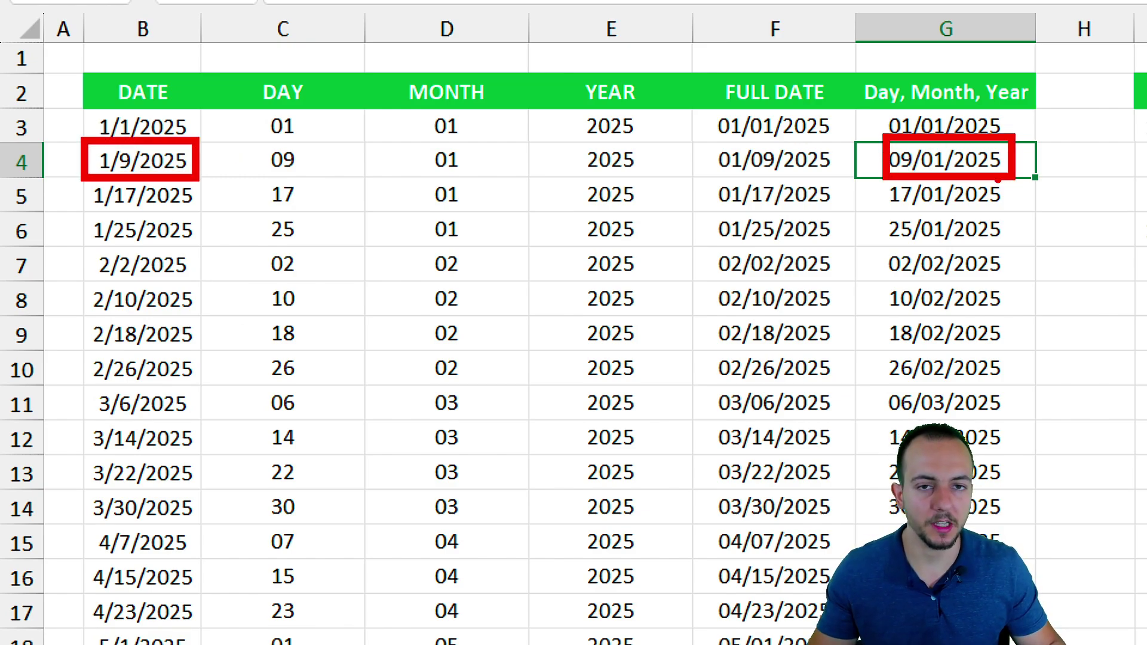
key(Escape)
Step: Compare the DATE with TIME column with the plain DATE column, and select the first date-time value in I3
click(257, 106)
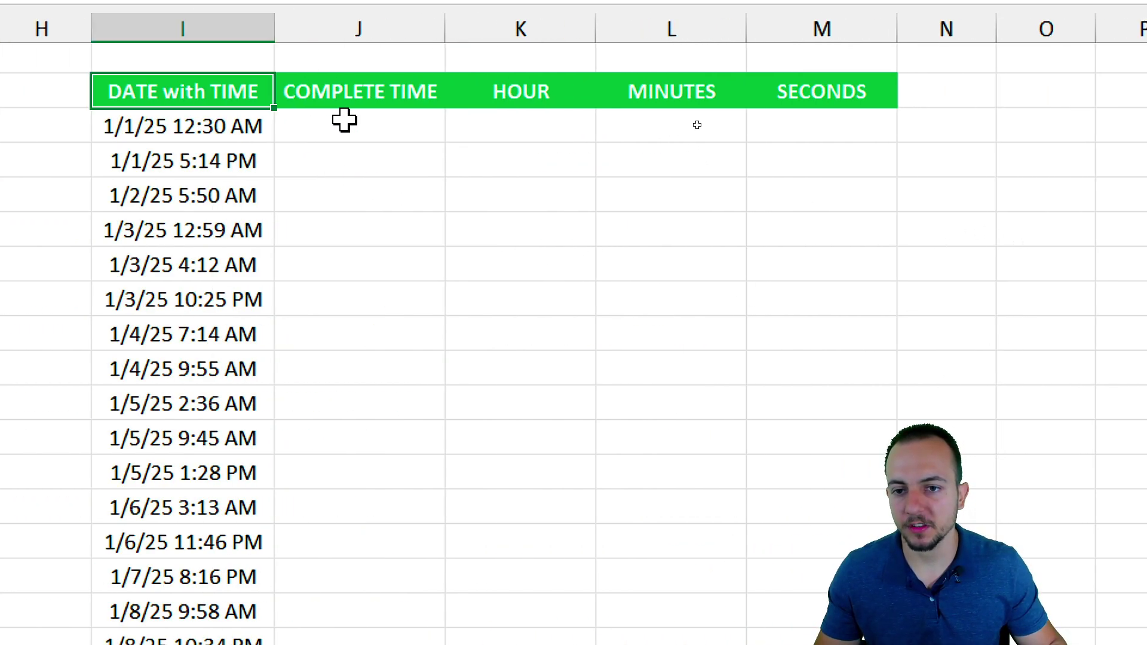
click(345, 119)
drag(213, 93, 167, 588)
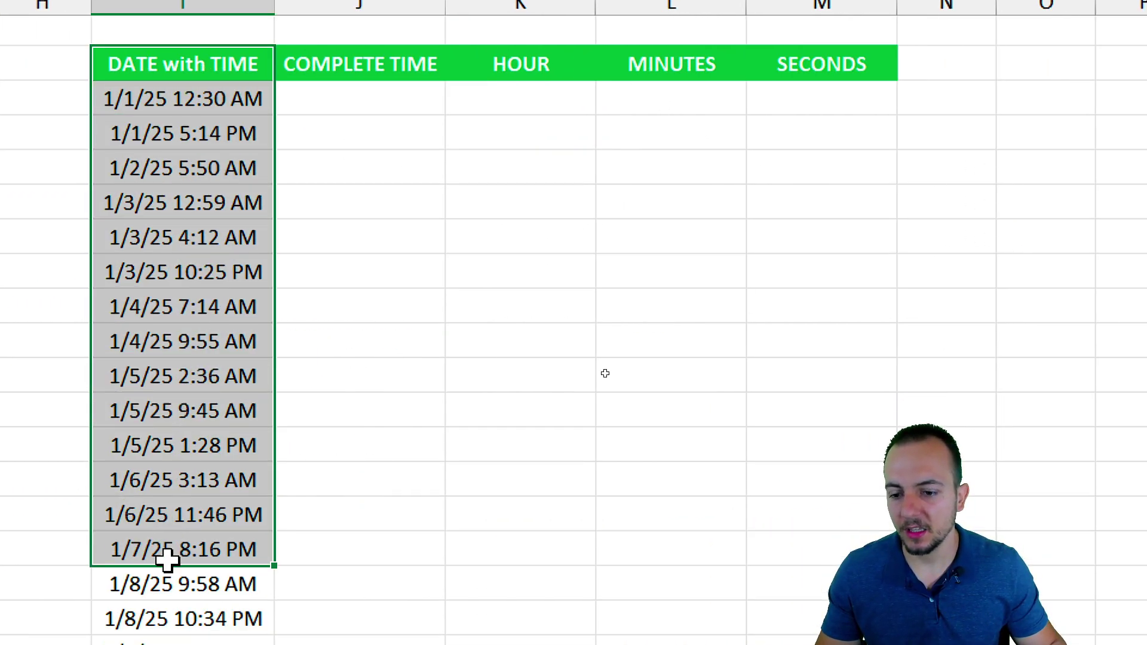
key(ctrl+shift+Down)
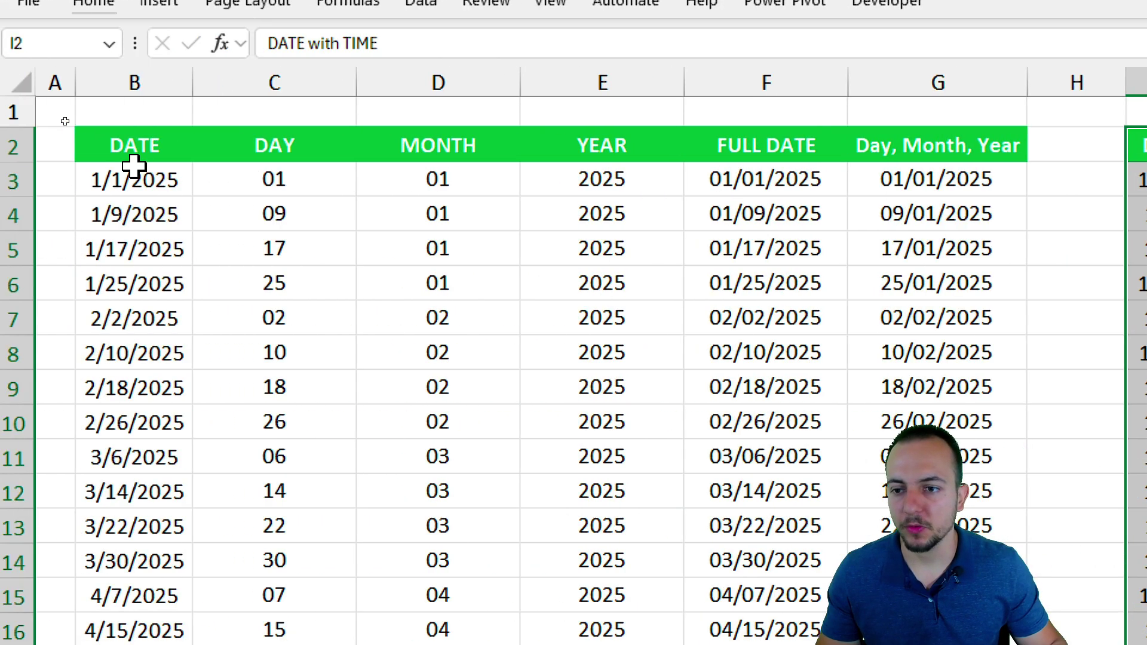
drag(159, 143, 149, 320)
click(179, 185)
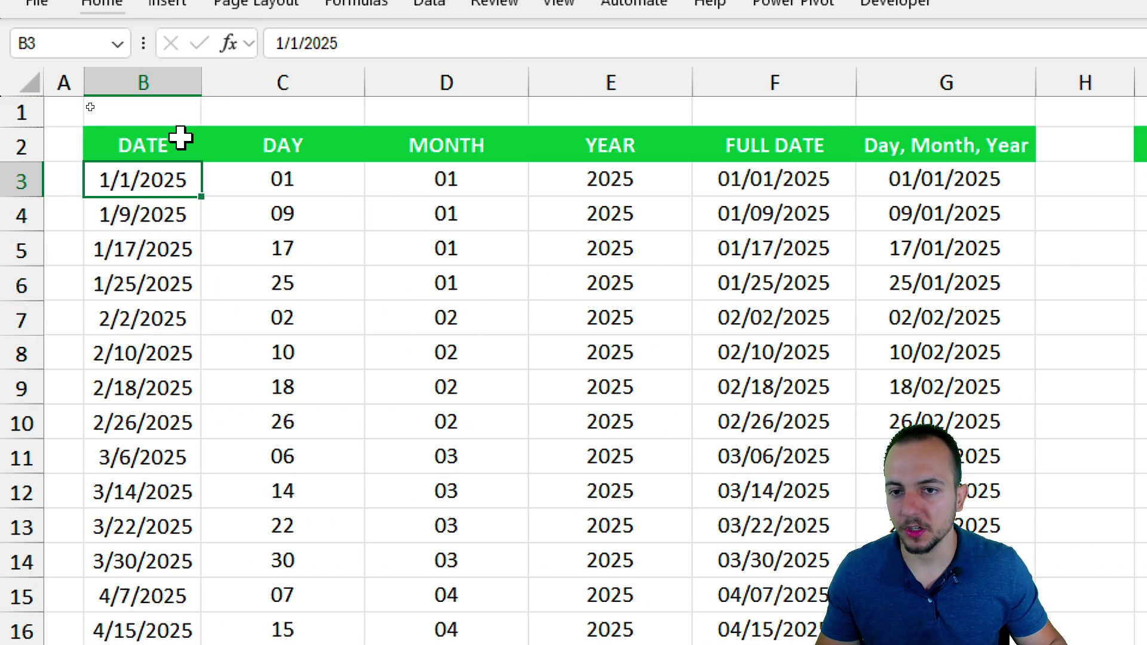
click(188, 144)
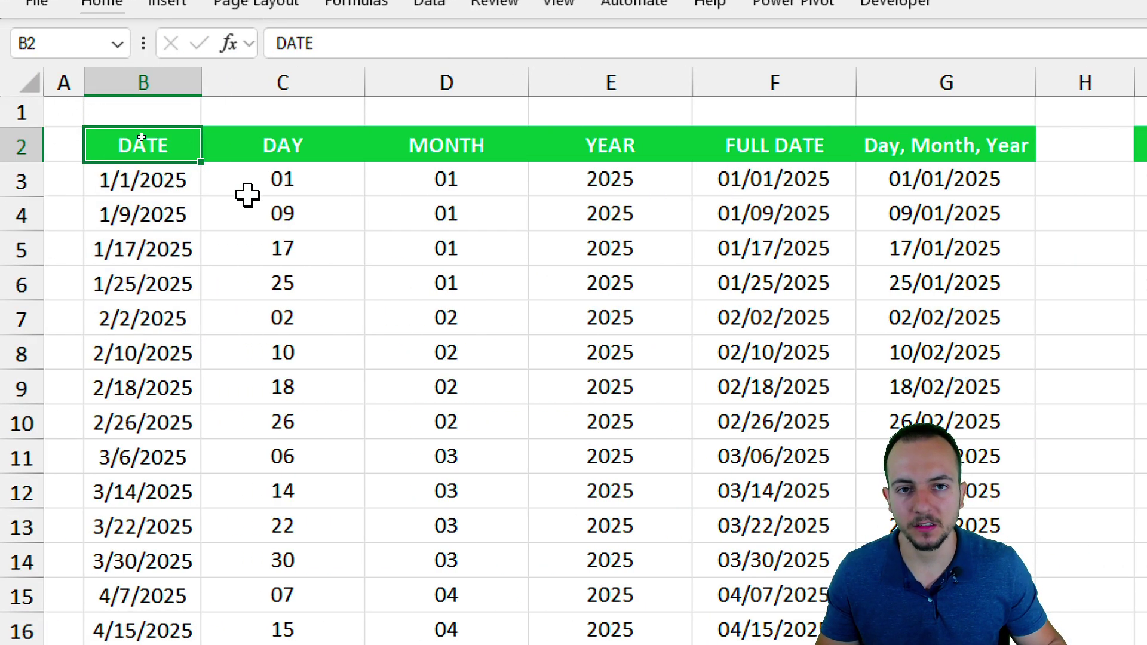
click(586, 143)
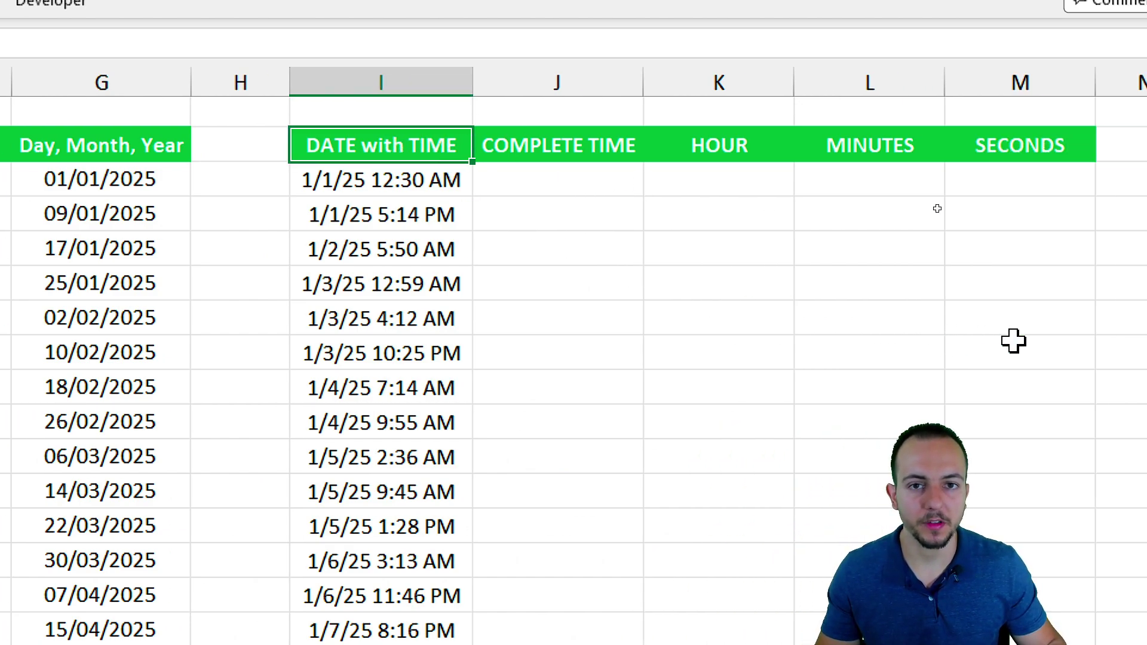
click(588, 179)
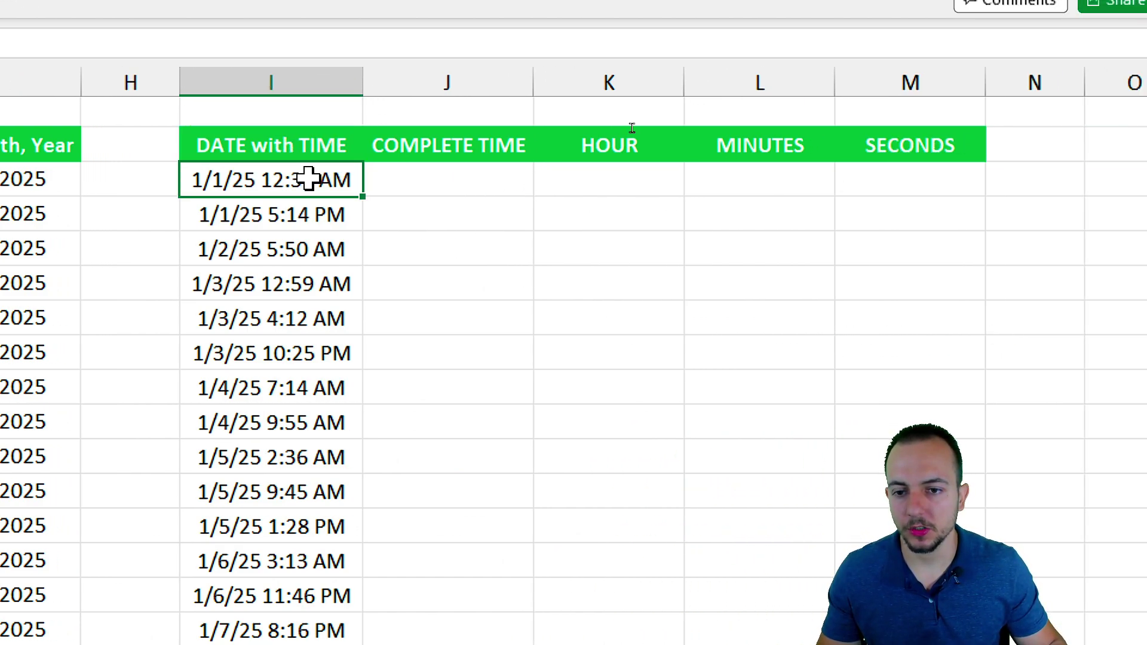
Step: Examine the time portion, including seconds, of the first date-time value in I3, leaving the cell unedited
double_click(277, 179)
drag(259, 180, 402, 179)
key(Escape)
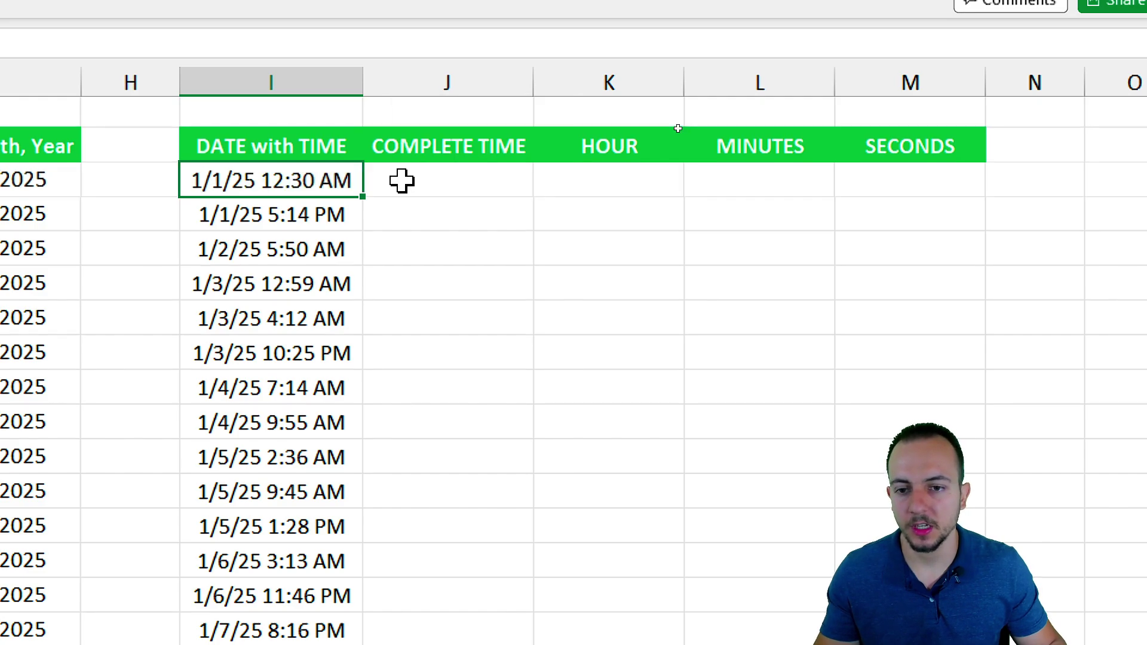
double_click(335, 183)
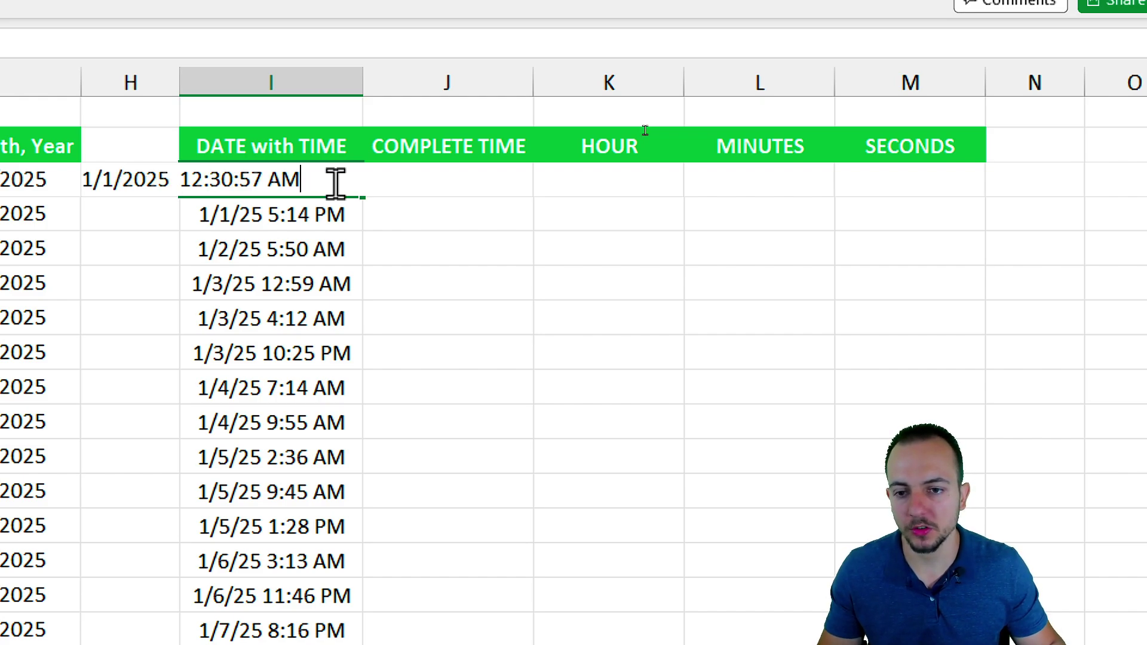
drag(182, 179, 324, 181)
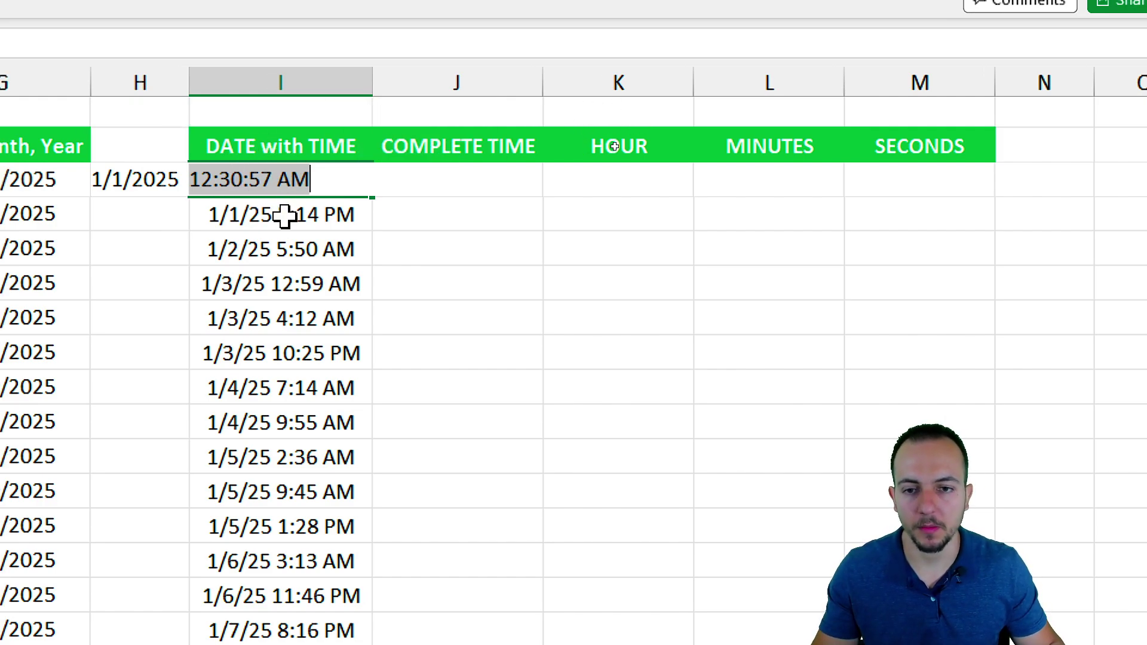
key(Escape)
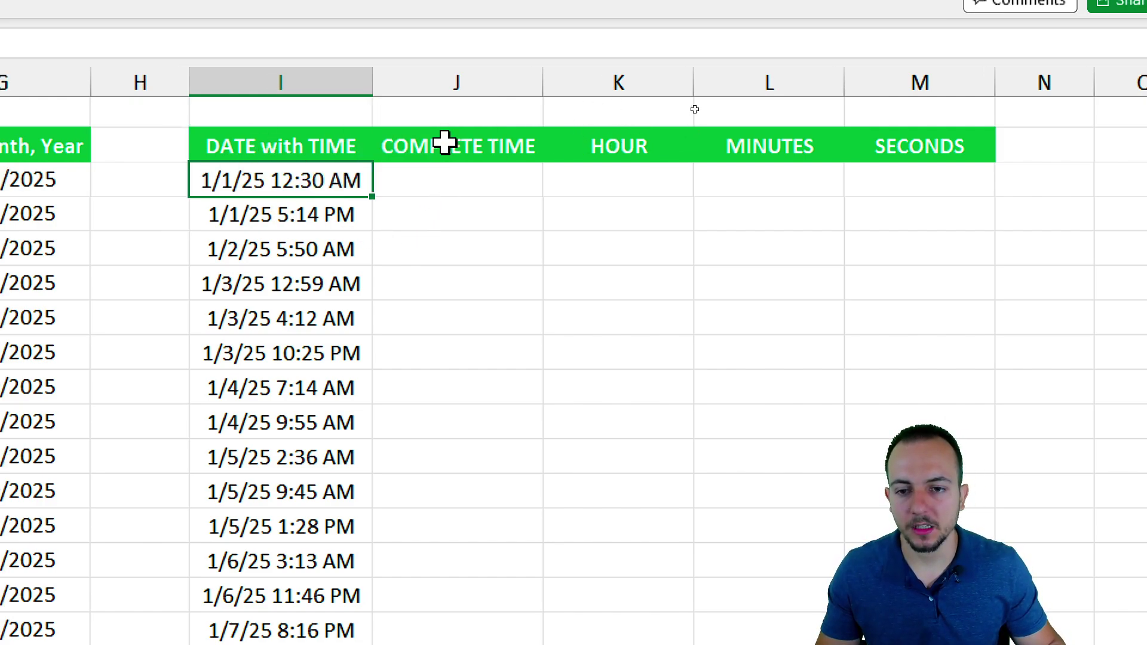
mouse_move(357, 151)
mouse_down()
mouse_move(259, 153)
mouse_move(335, 148)
mouse_up()
key(Escape)
Step: Enter the formula =TEXT(I3,"HH:MM:SS") in J3 under COMPLETE TIME
click(449, 180)
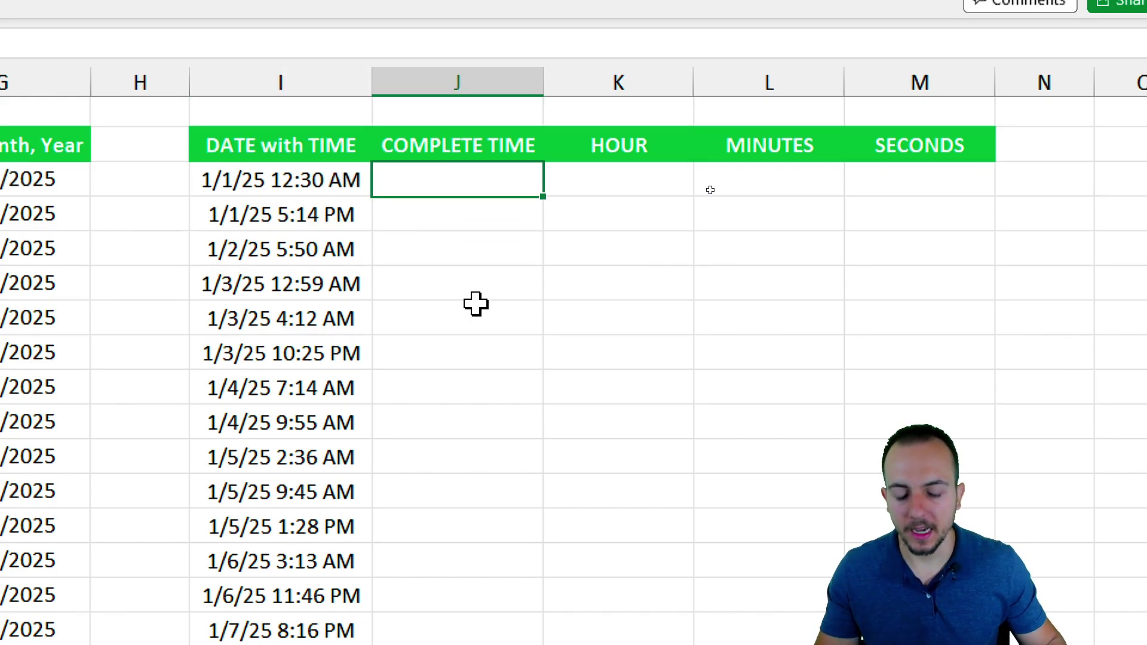
text(=)
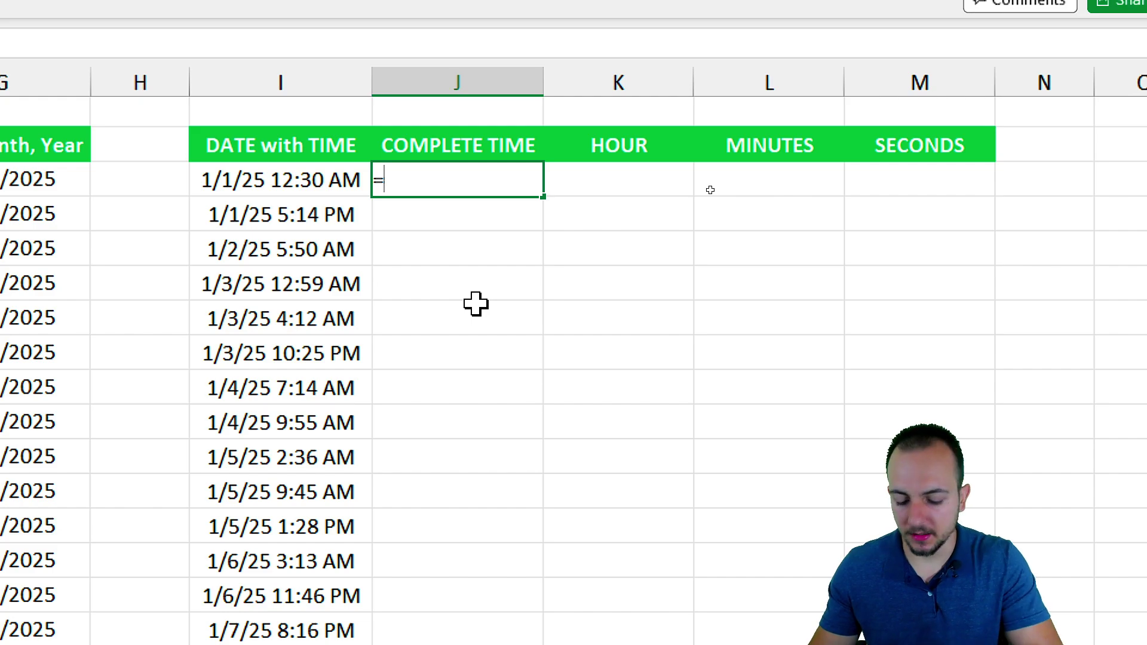
text(Y)
key(BackSpace)
text(TEXT()
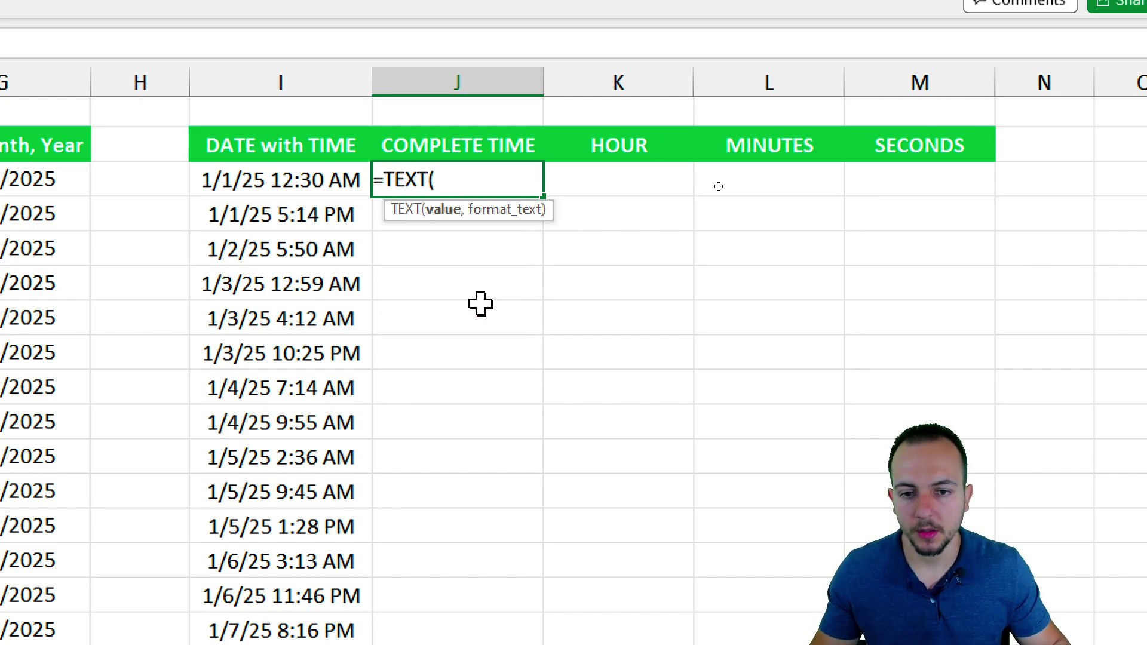
click(314, 174)
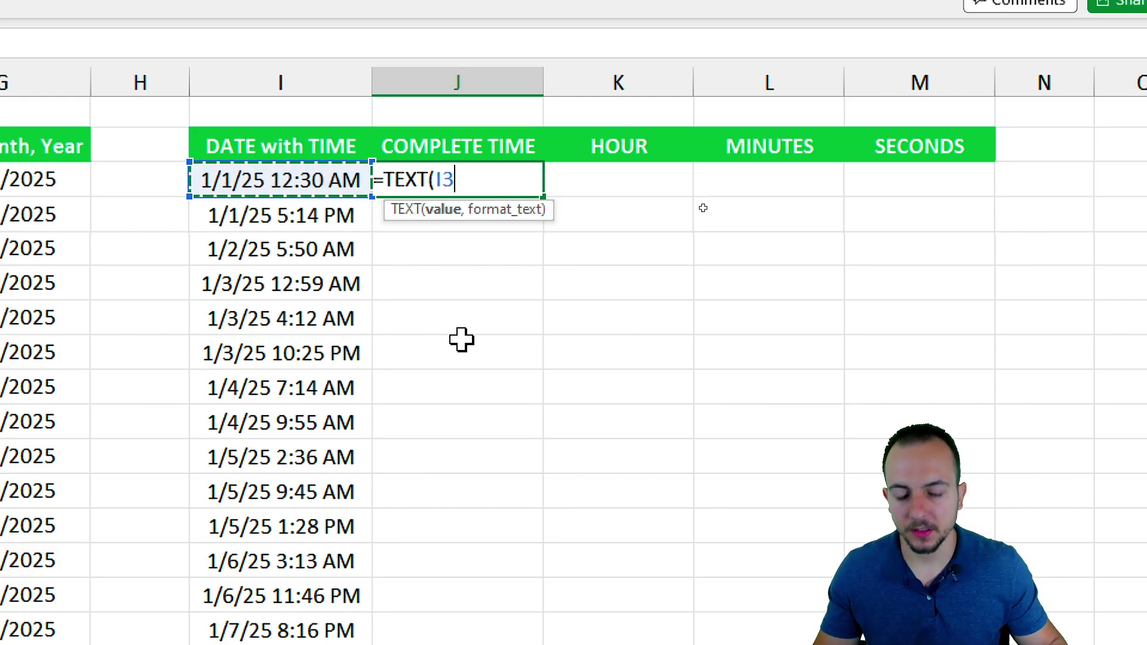
text(,)
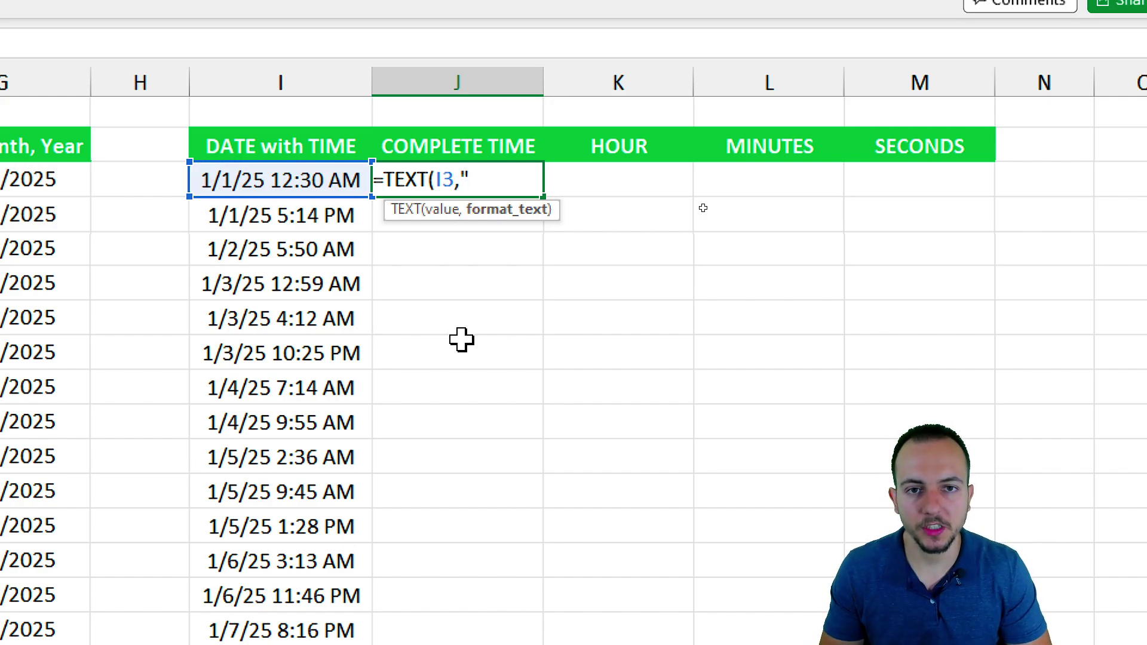
text("HH:)
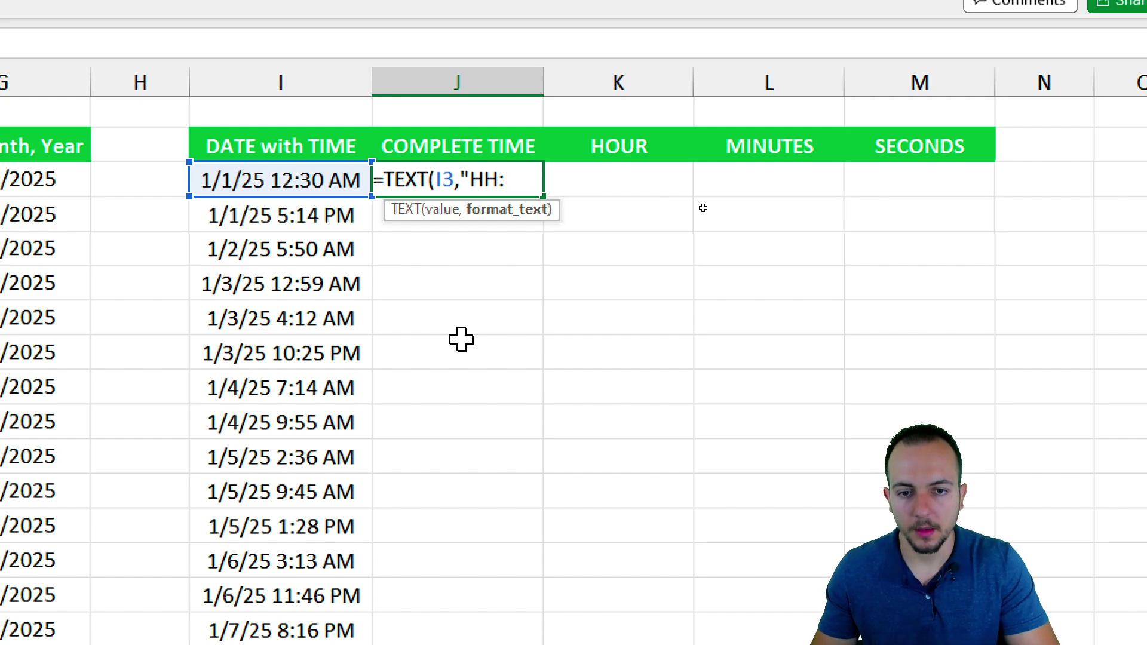
text(MM:)
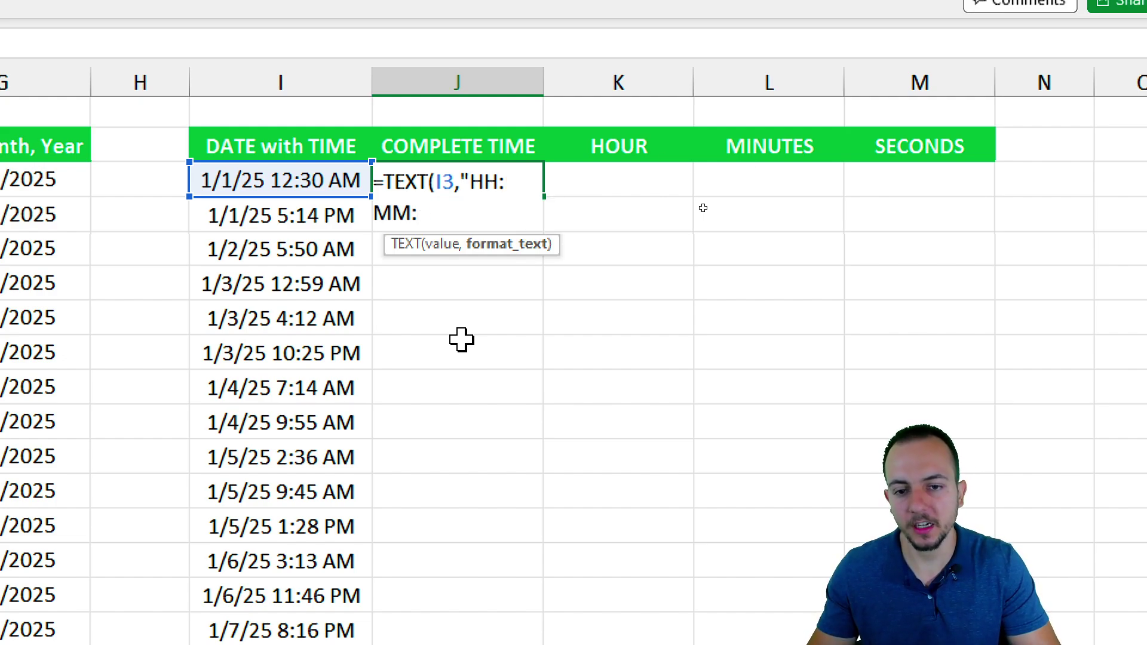
text(SS"))
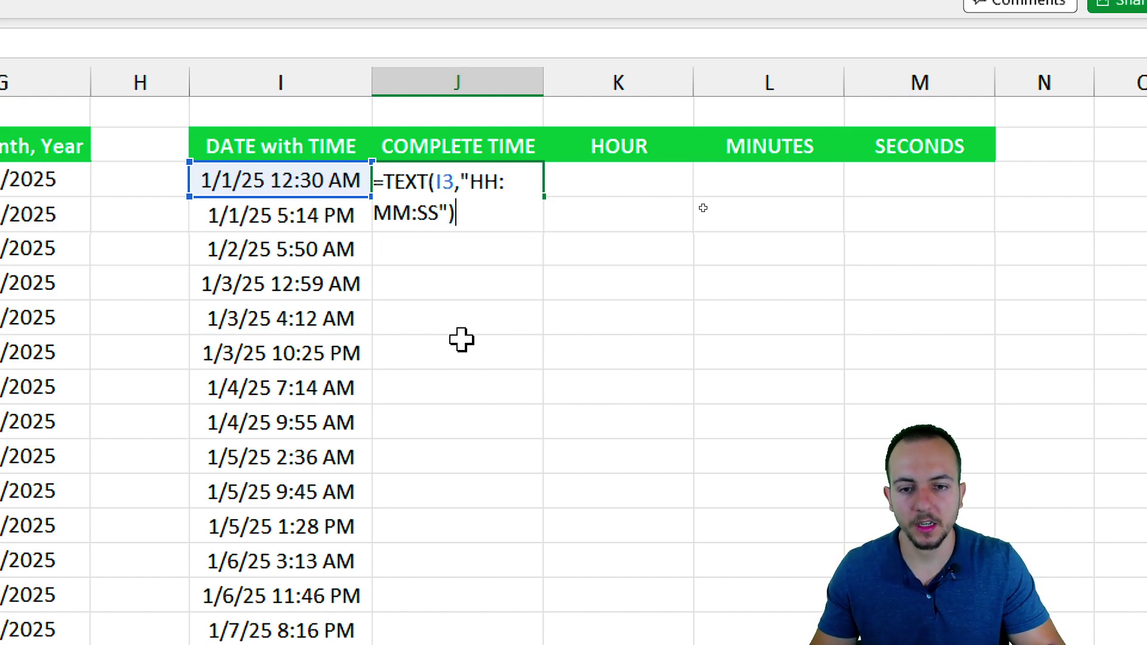
key(Return)
Step: Fill the J3 HH:MM:SS formula down the COMPLETE TIME column
click(505, 180)
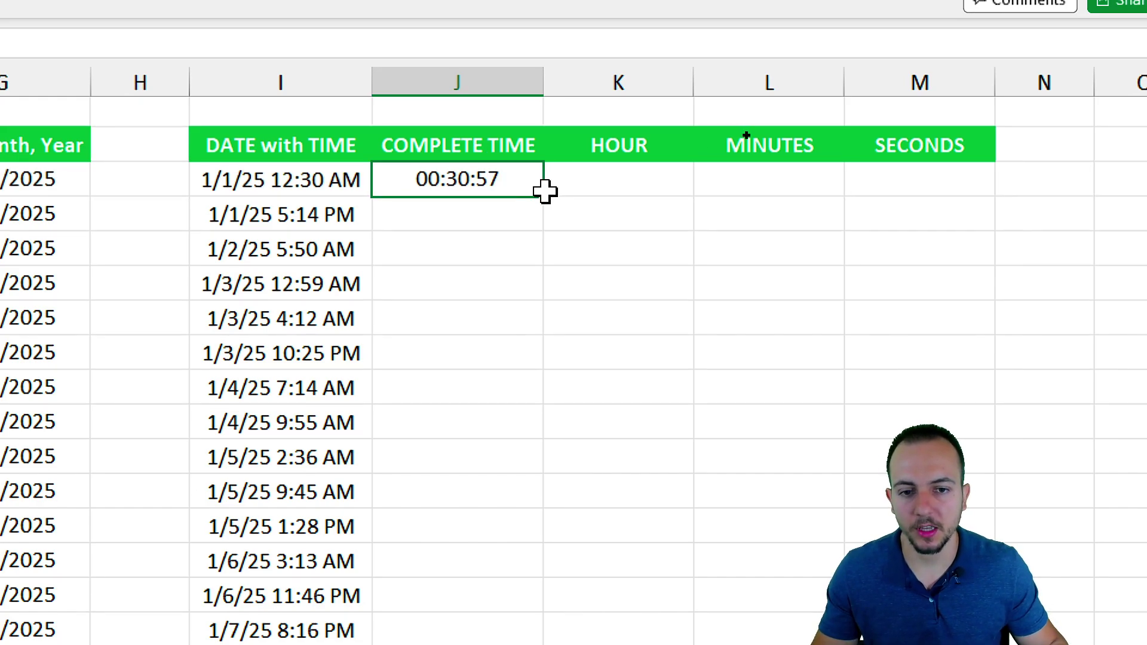
drag(544, 192, 494, 568)
scroll(490, 209, up, 1)
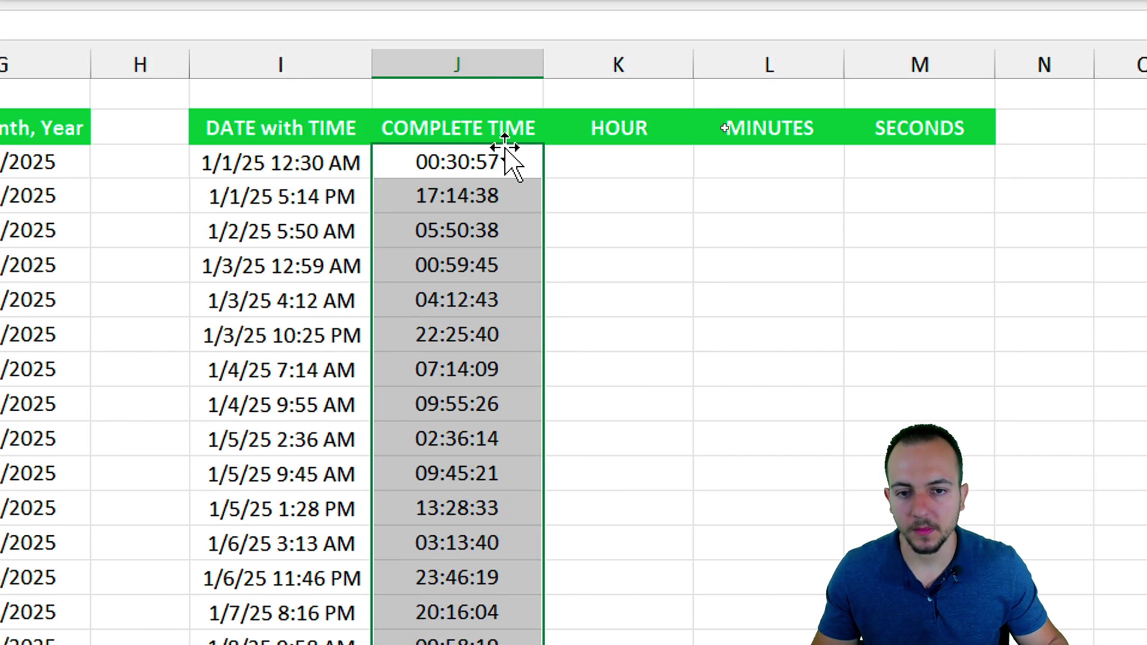
Step: Compare the time part in I4 with the formula result in J4 using red markings, and clear the markings
click(505, 27)
drag(505, 10, 399, 15)
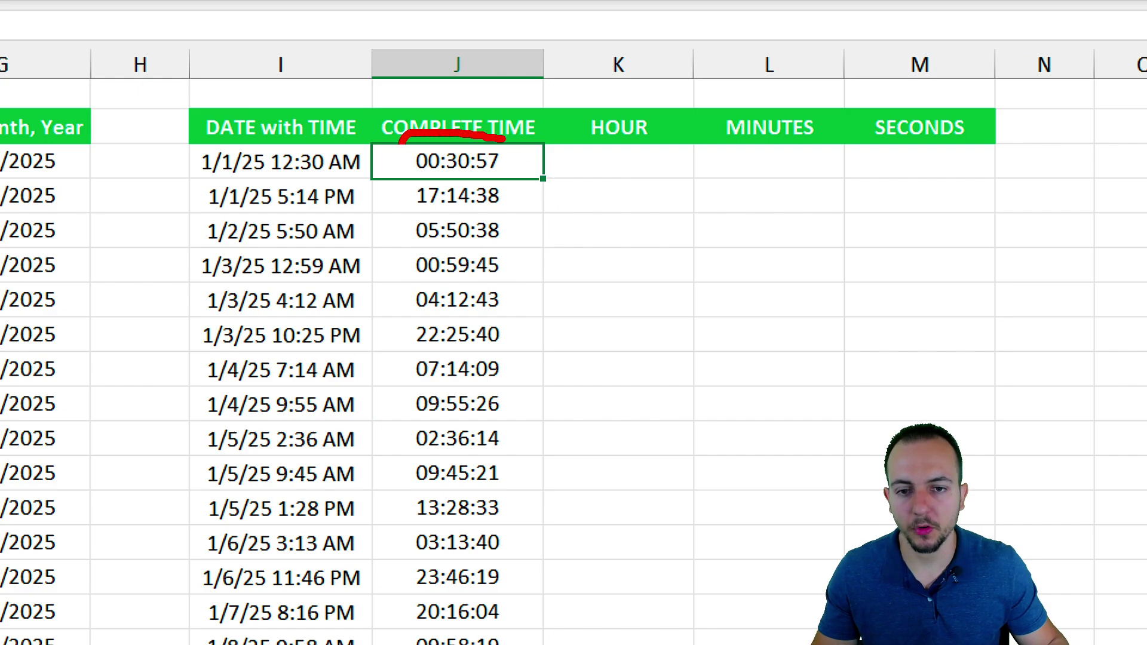
drag(421, 141, 454, 125)
mouse_move(448, 186)
mouse_down()
mouse_move(401, 218)
mouse_move(335, 175)
mouse_move(319, 206)
mouse_move(380, 187)
mouse_up()
key(e)
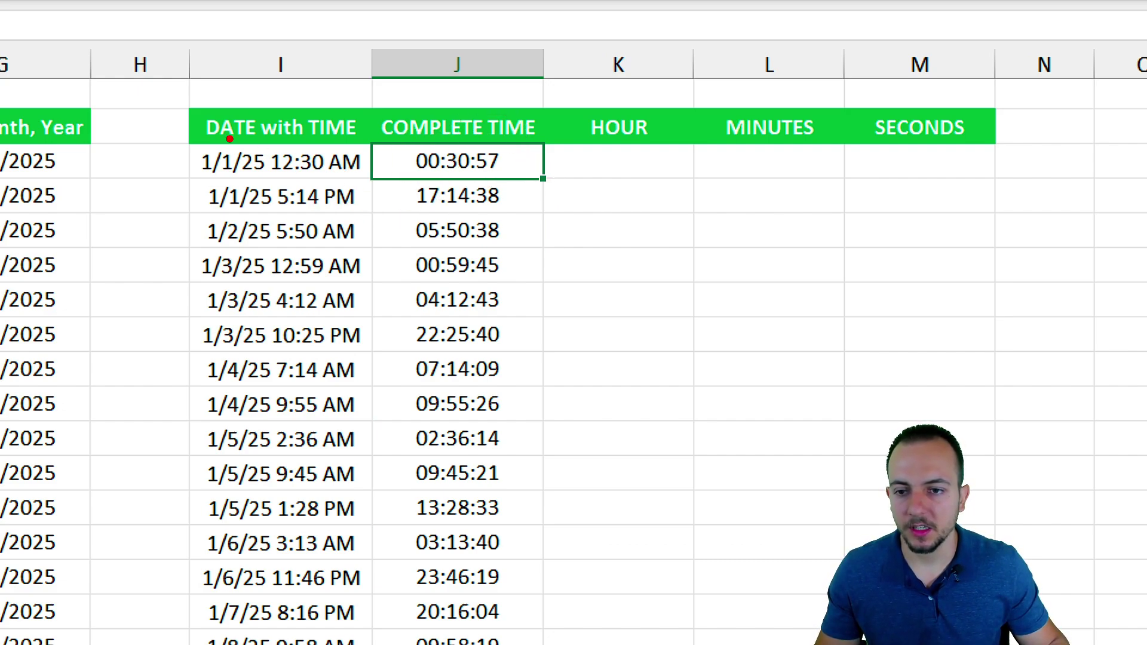
mouse_move(229, 139)
mouse_down()
mouse_move(182, 150)
mouse_move(367, 174)
mouse_move(268, 141)
mouse_move(267, 179)
mouse_move(264, 141)
mouse_up()
key(e)
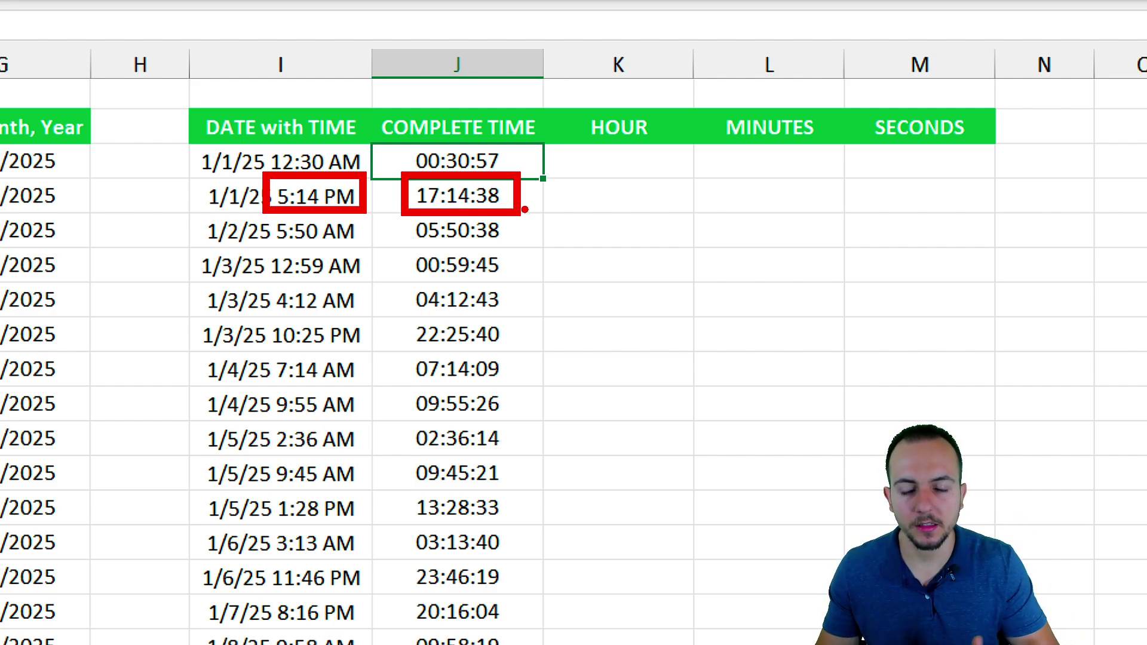
Step: Add the AM/PM marker to the J3 formula so it reads =TEXT(I3,"HH:MM:SS AM/PM")
double_click(510, 162)
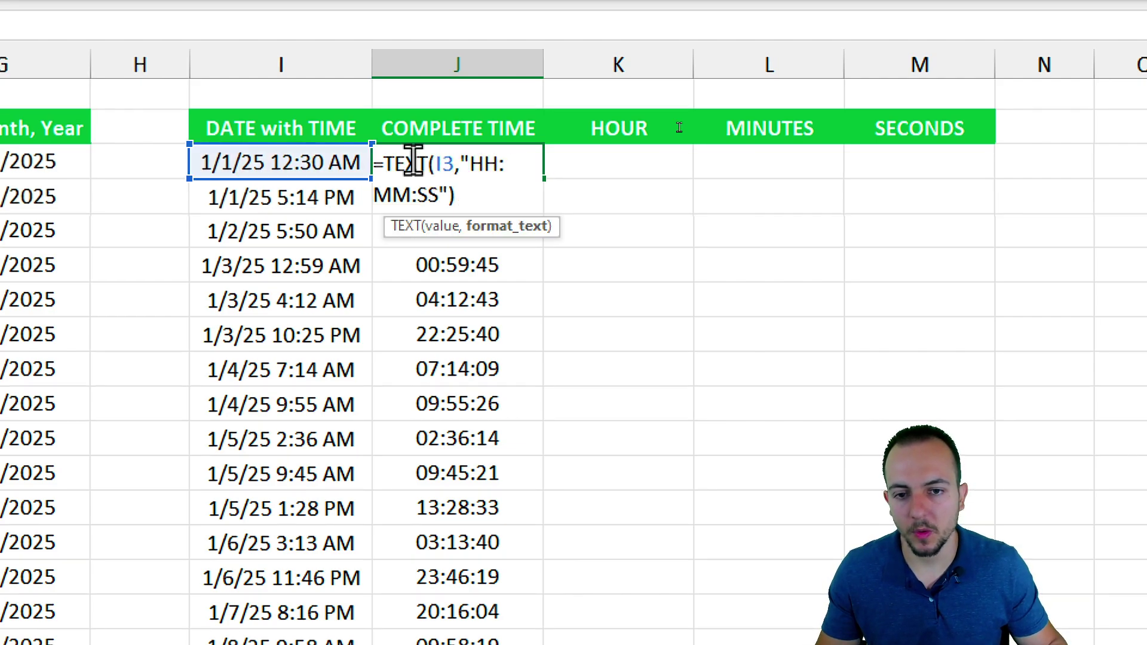
click(440, 195)
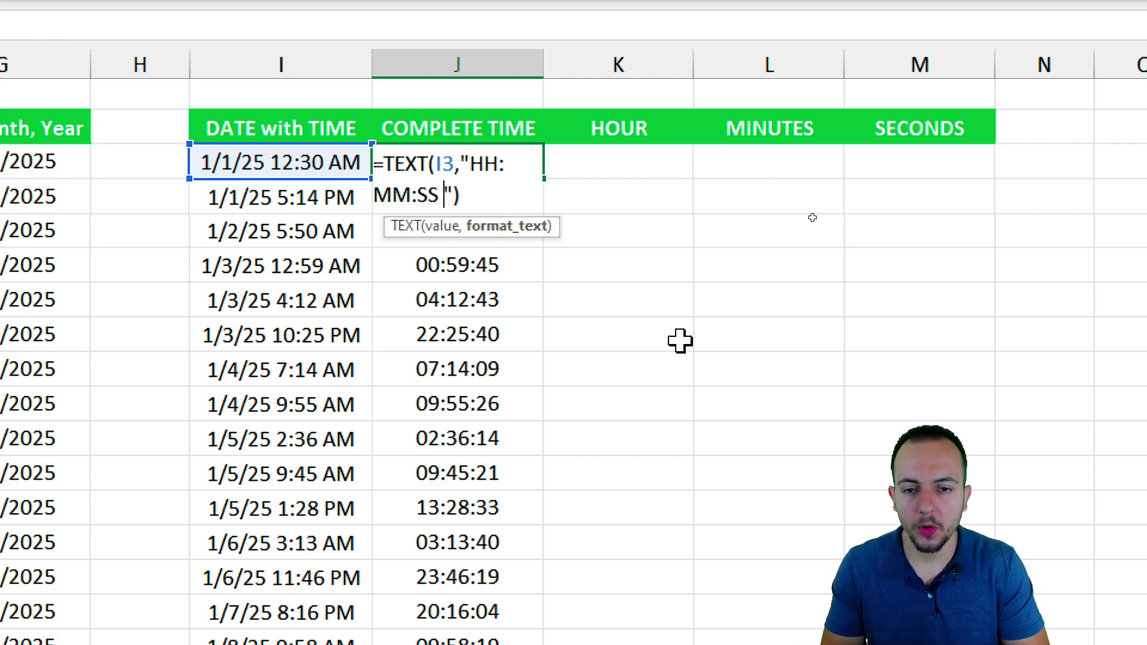
text(AM/)
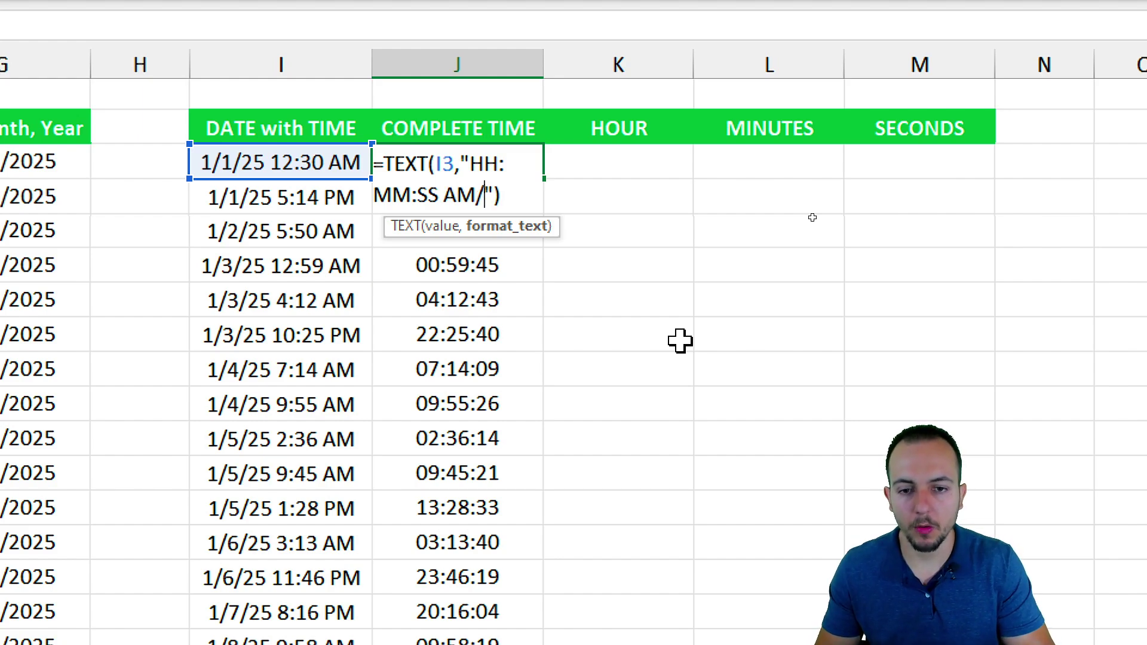
text(PM)
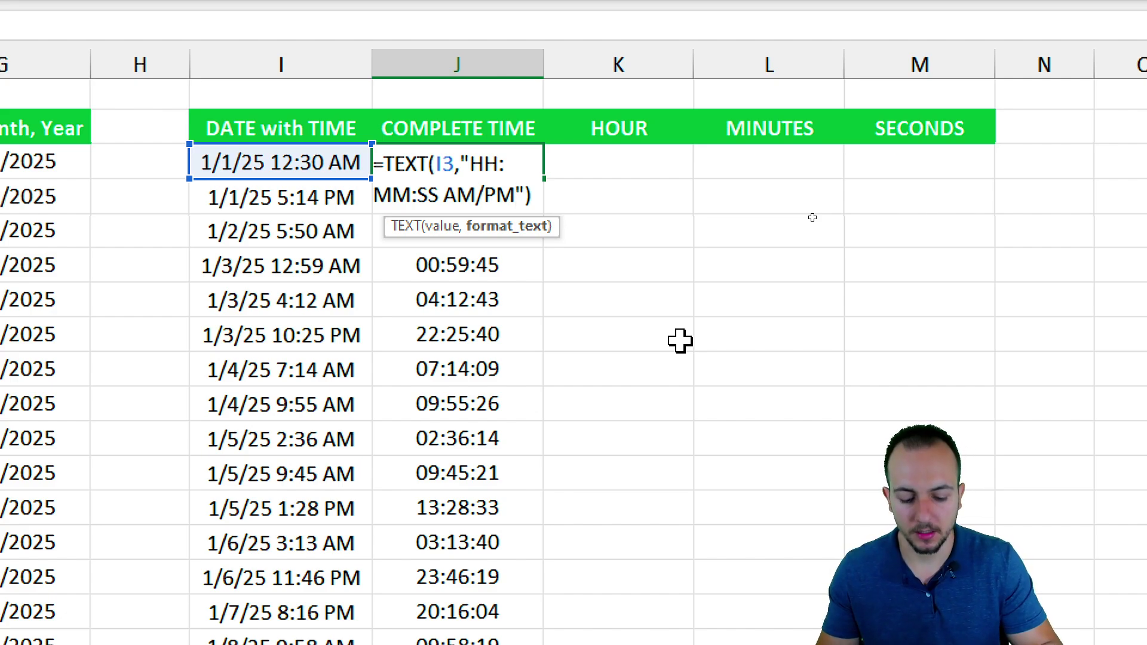
key(Return)
Step: Fill the revised AM/PM formula down the COMPLETE TIME column and check the first few results
click(520, 169)
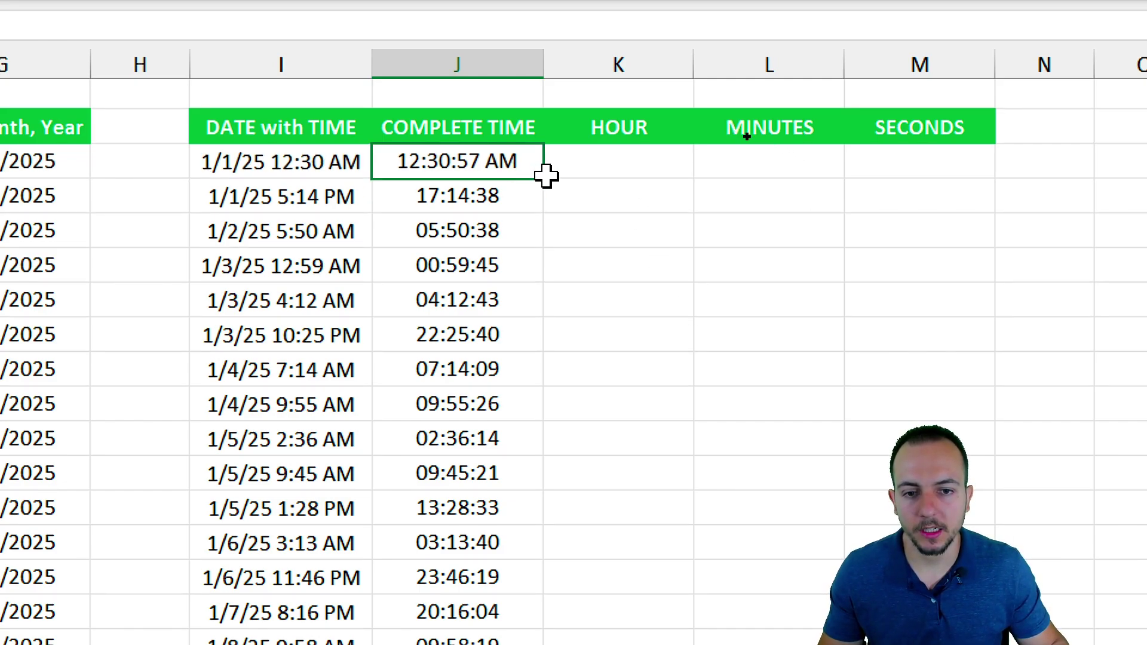
drag(543, 178, 484, 515)
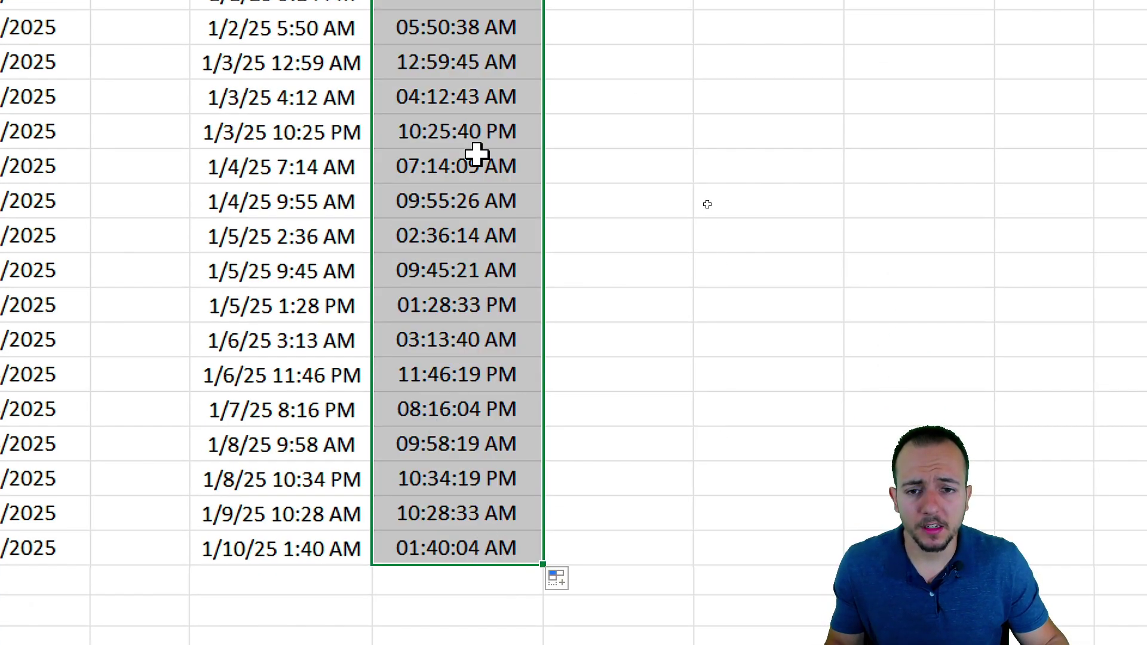
scroll(476, 154, up, 2)
click(518, 120)
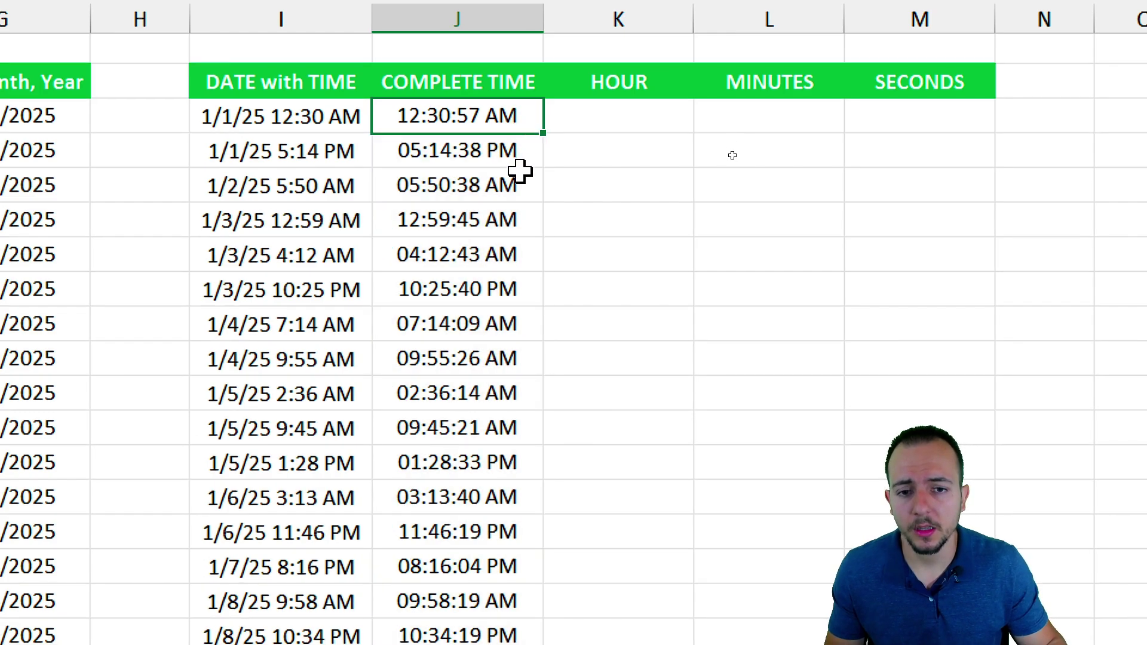
click(514, 149)
click(511, 196)
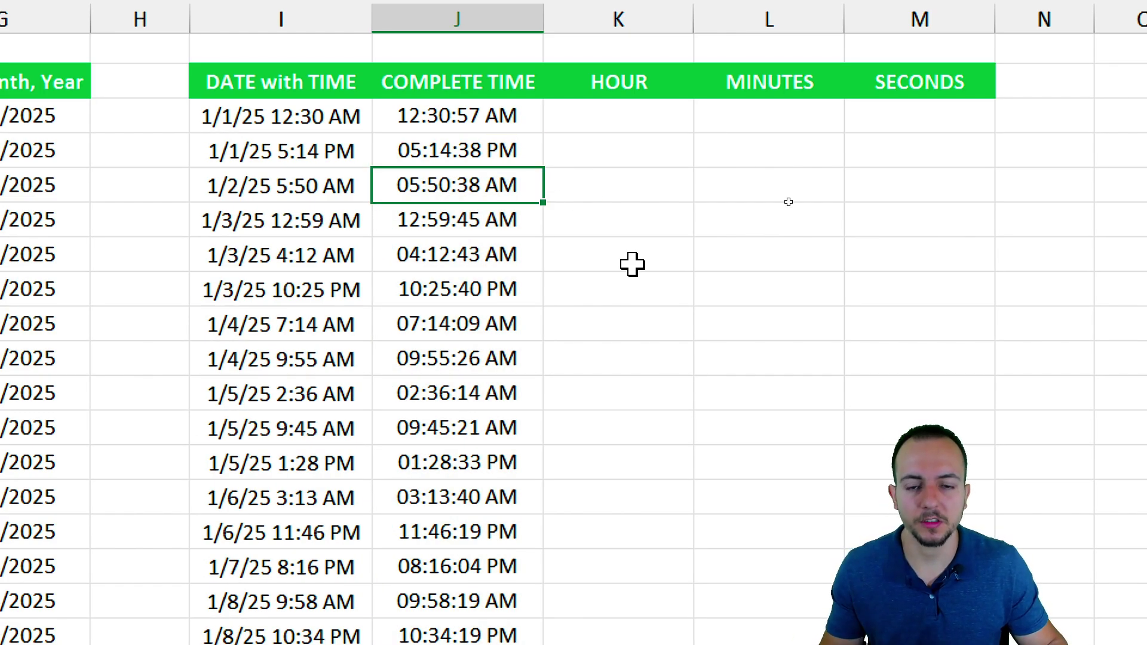
click(500, 115)
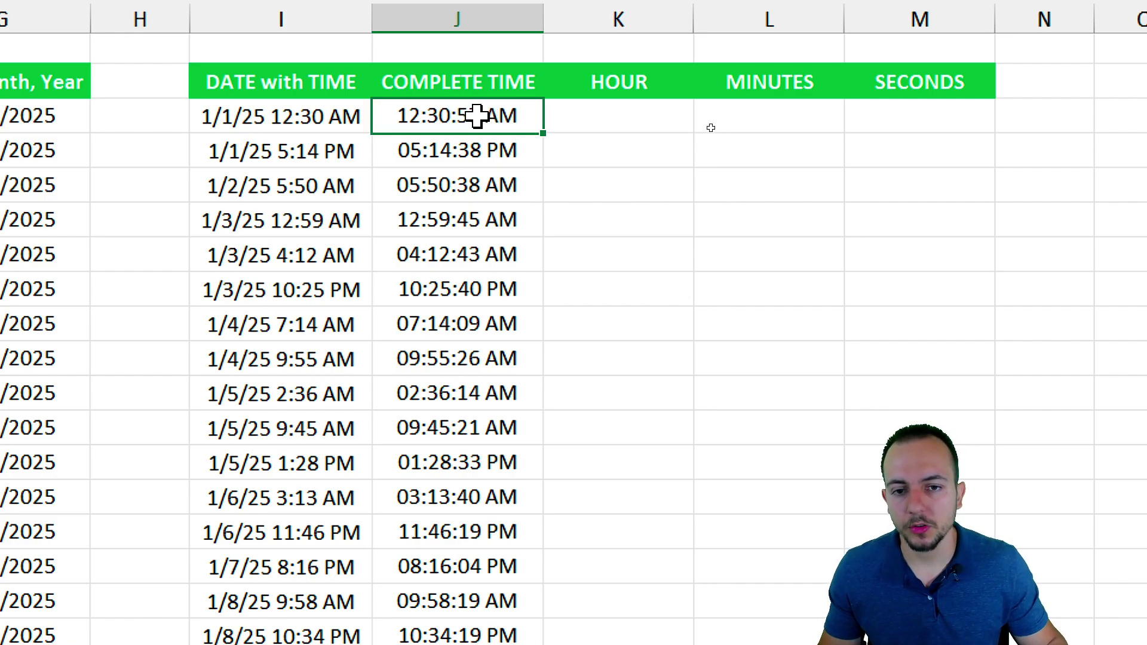
Step: Clear all formula results from the COMPLETE TIME column and select the empty J3 cell
drag(477, 116, 494, 644)
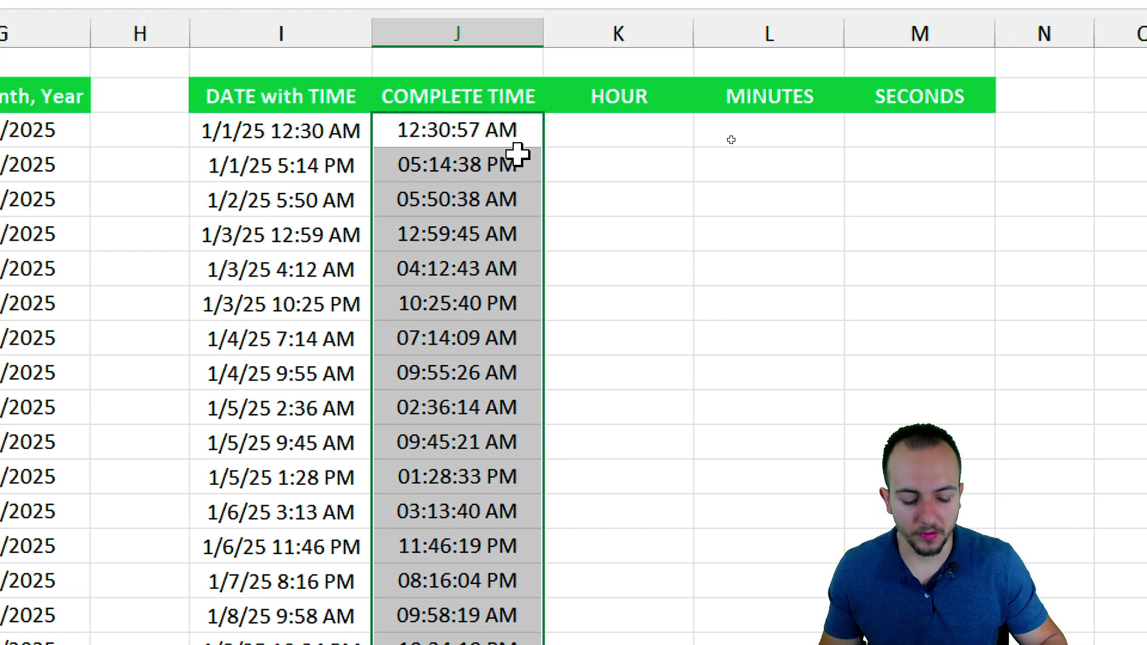
key(Delete)
click(500, 142)
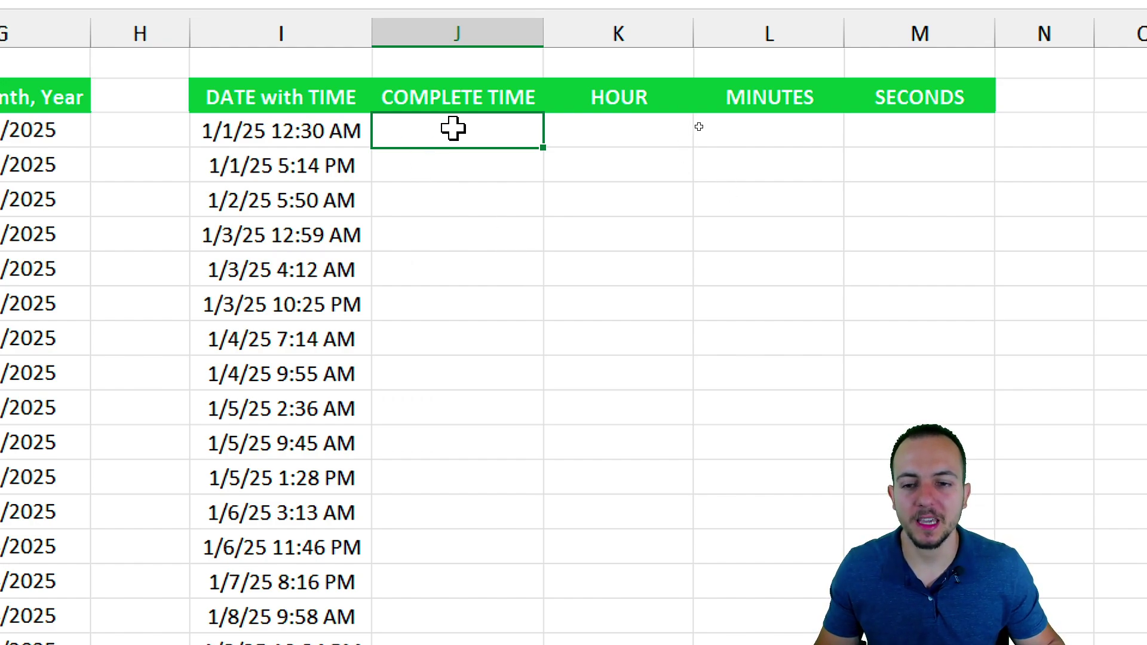
Step: Copy only the time portion, 12:30:57 AM, from I3 and paste it as a typed value into J3
double_click(317, 126)
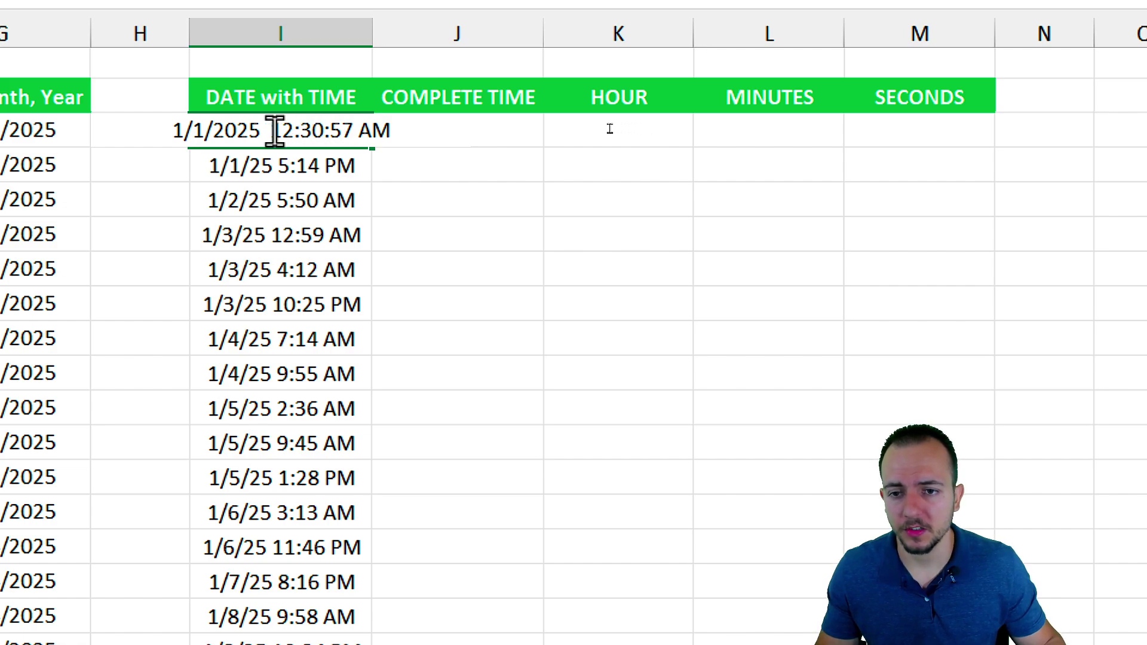
drag(275, 130, 415, 133)
right_click(371, 132)
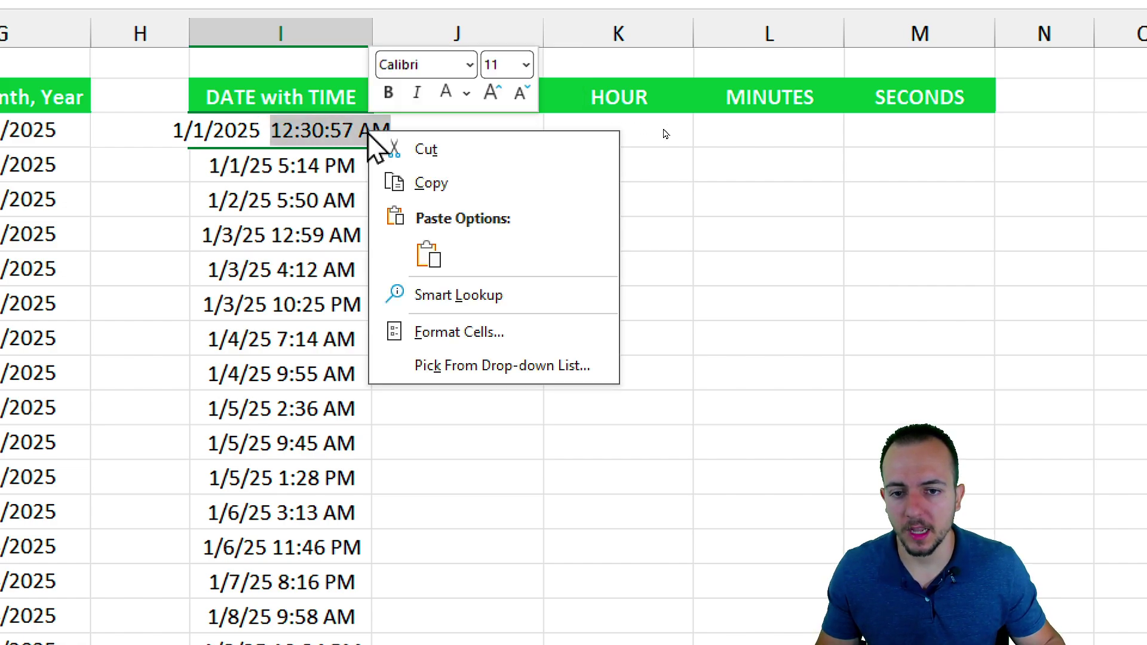
click(447, 182)
key(Escape)
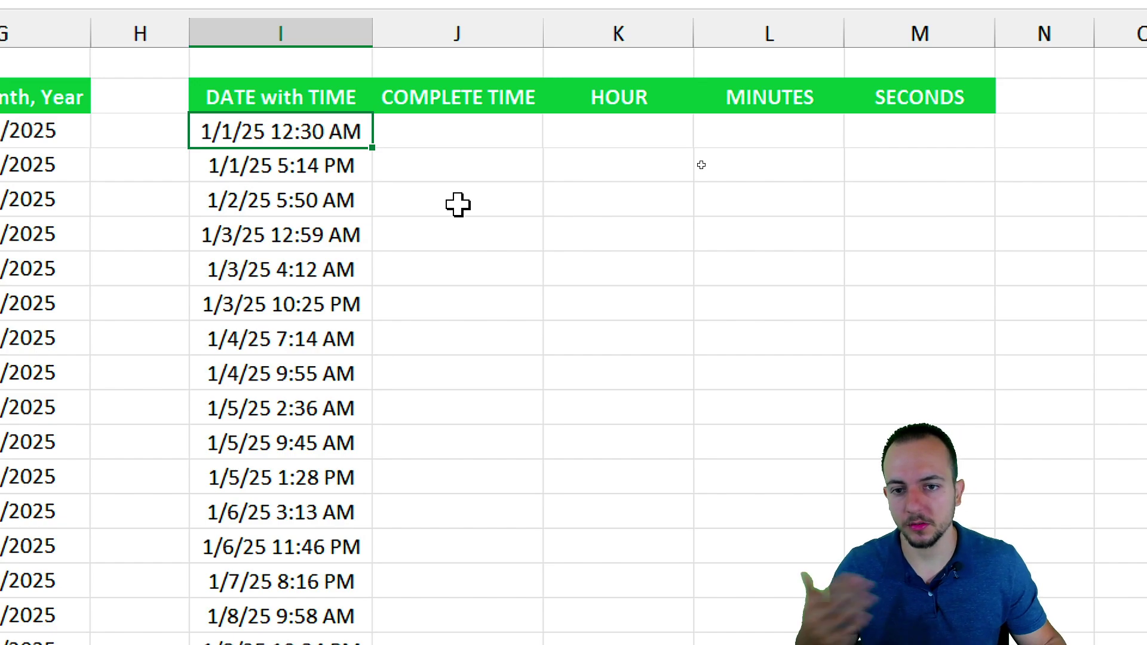
double_click(451, 135)
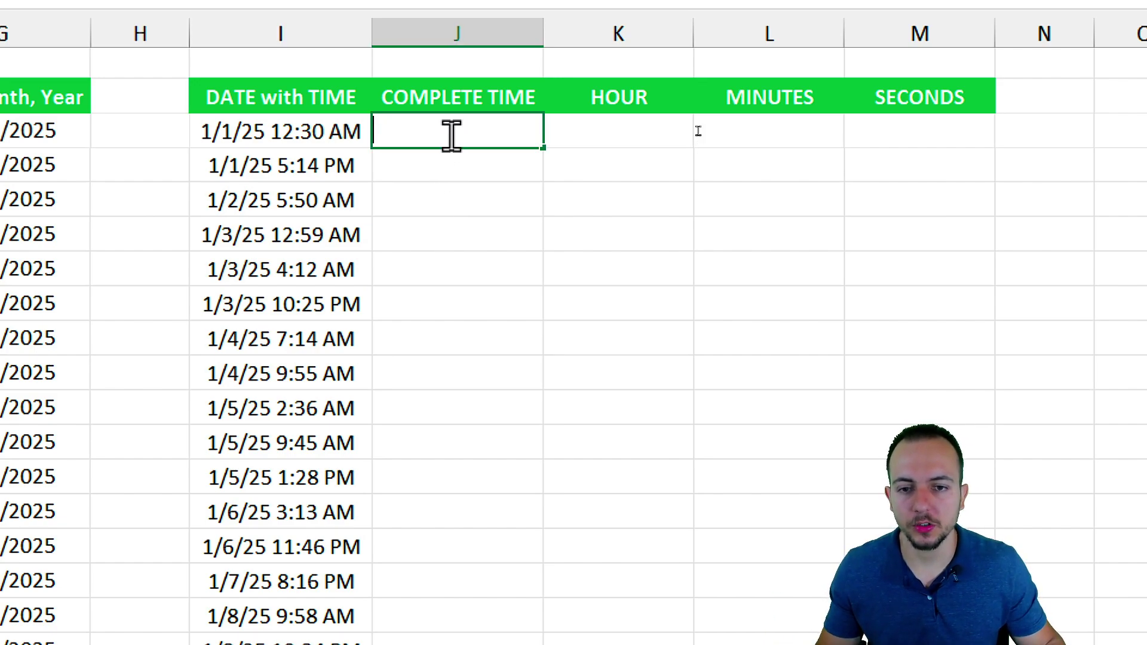
right_click(425, 130)
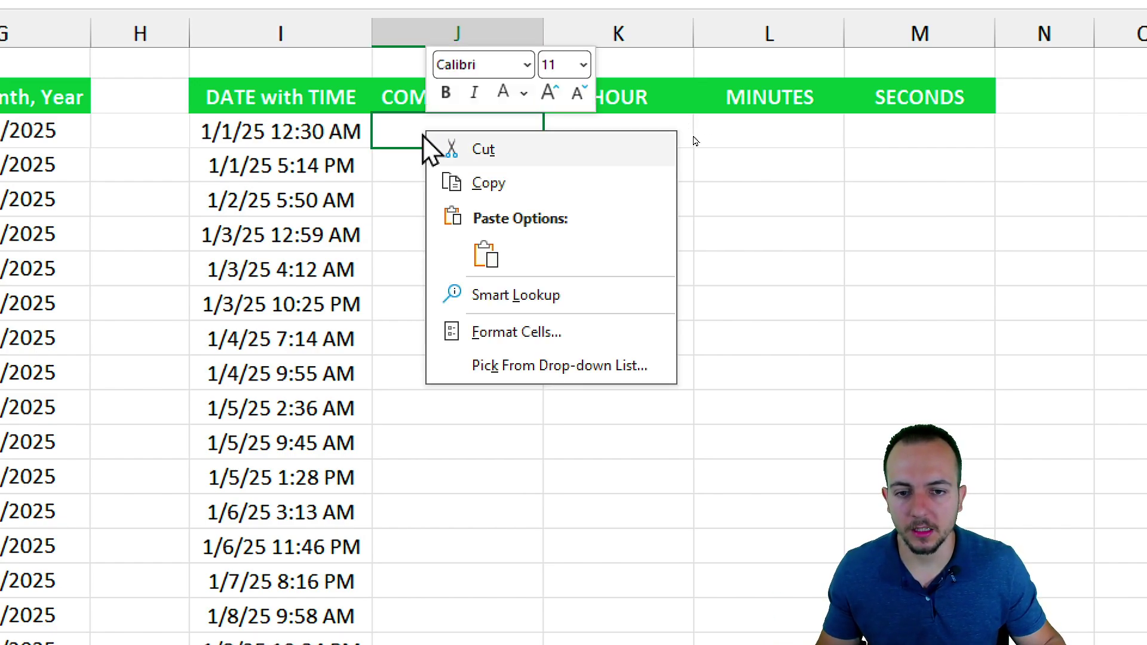
click(484, 256)
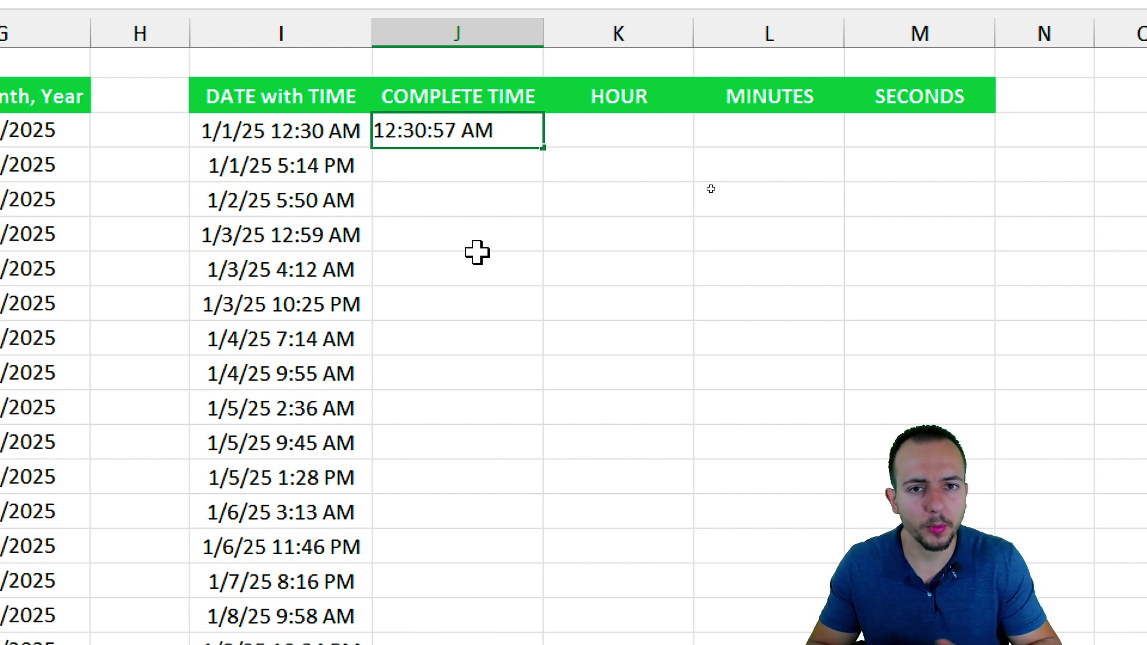
key(Return)
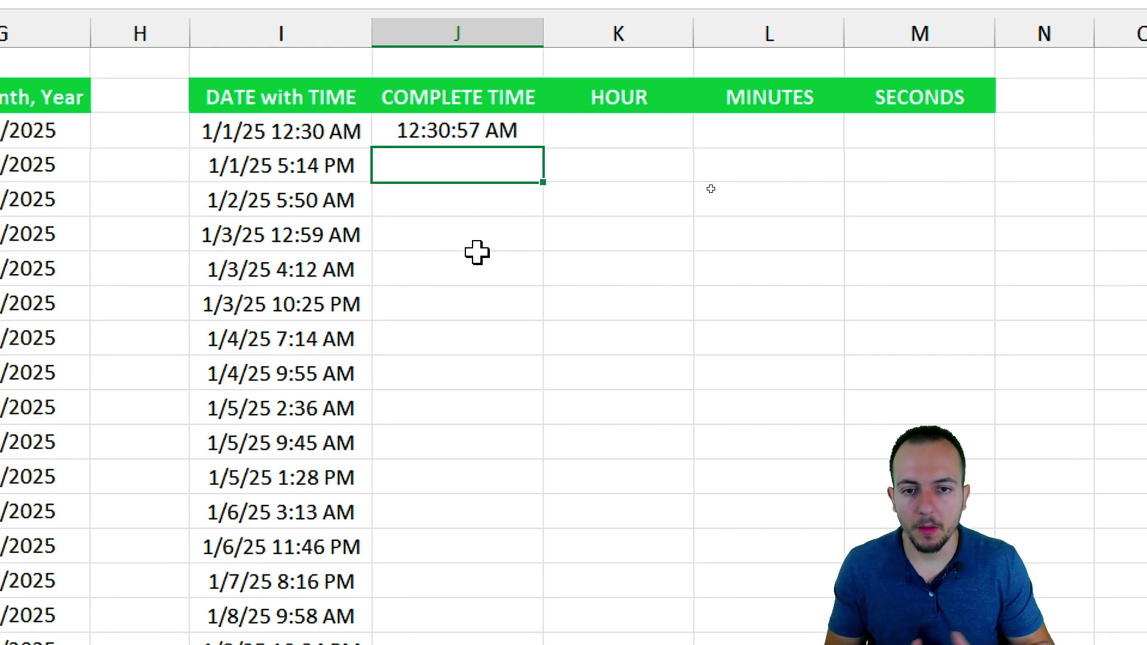
Step: Flash Fill the rest of the COMPLETE TIME column from the sample time in J3
key(ctrl+e)
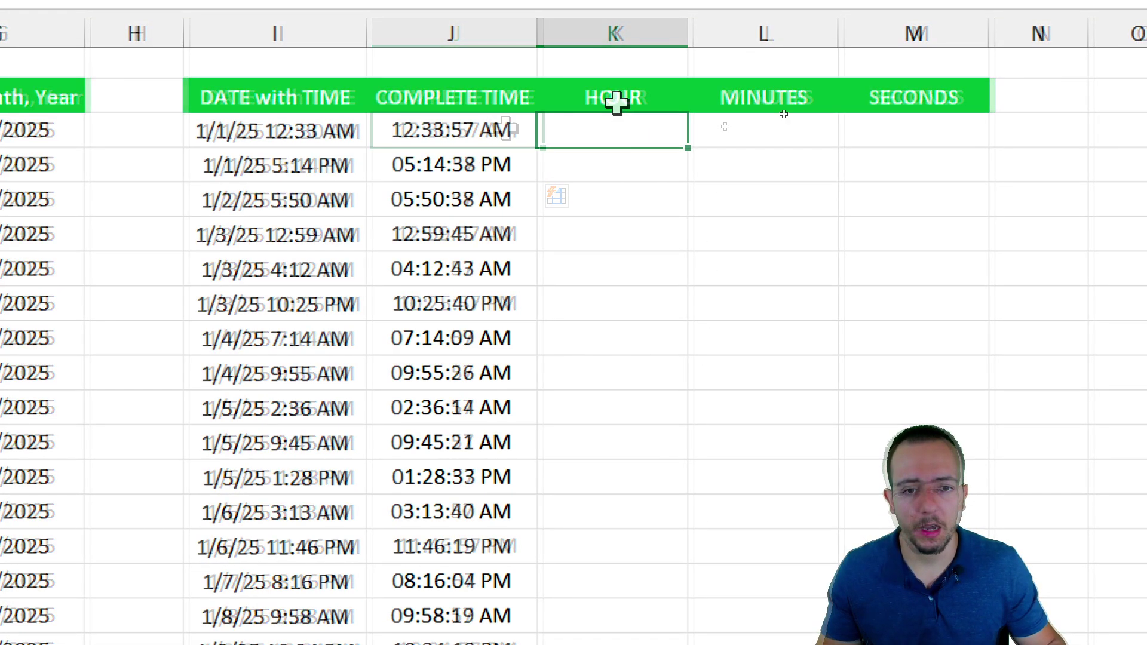
key(shift+Down)
Step: Enter =TEXT(I3,"HH") in K3 to extract the hour from the first date-time value
click(622, 122)
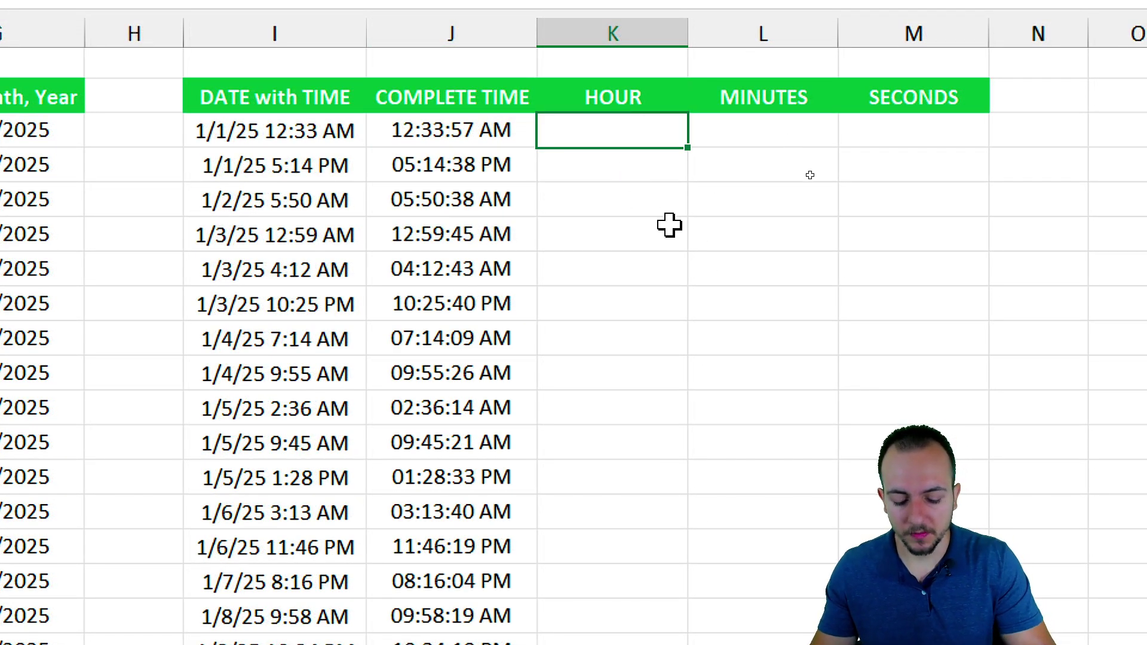
text(=TEXT()
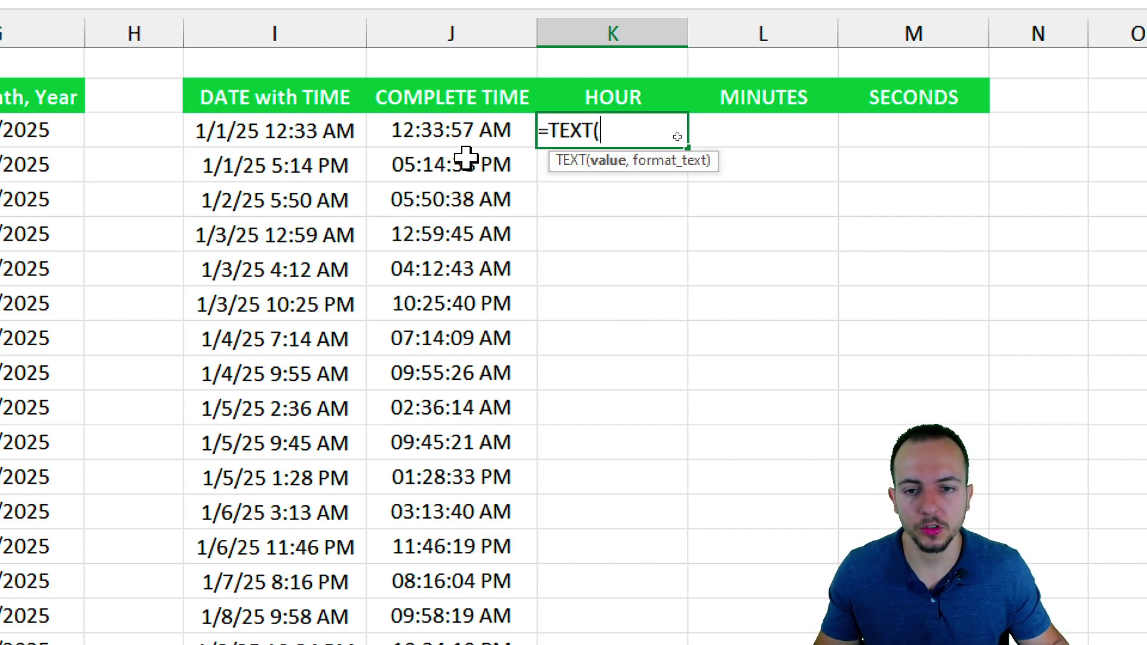
click(305, 136)
text(,)
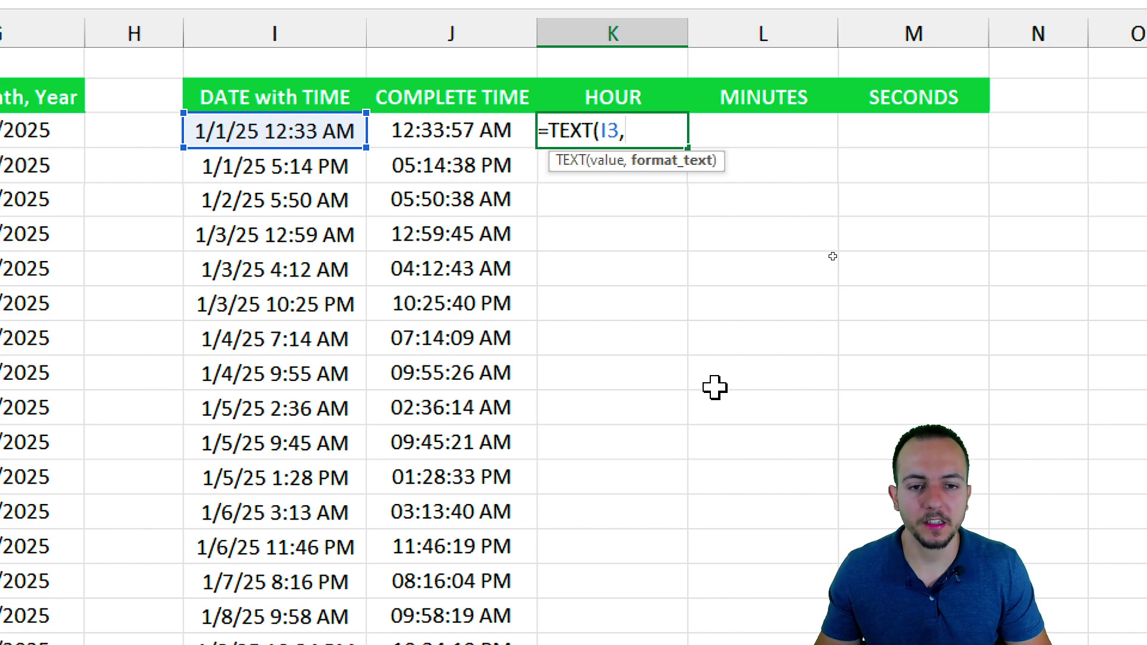
text(")
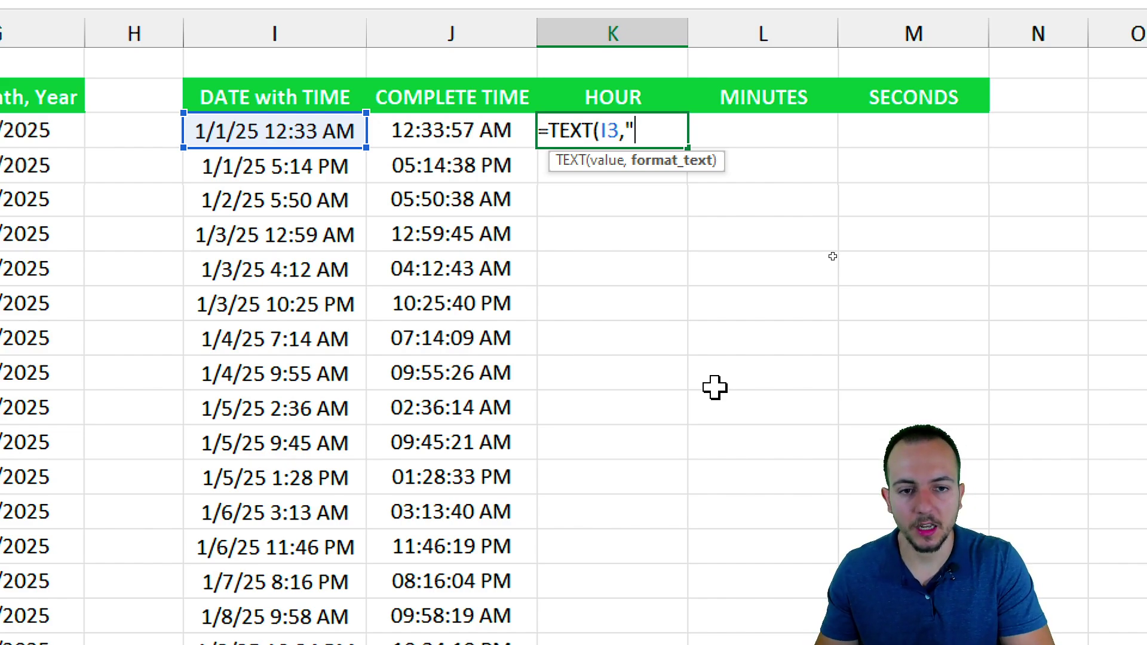
text(HH"))
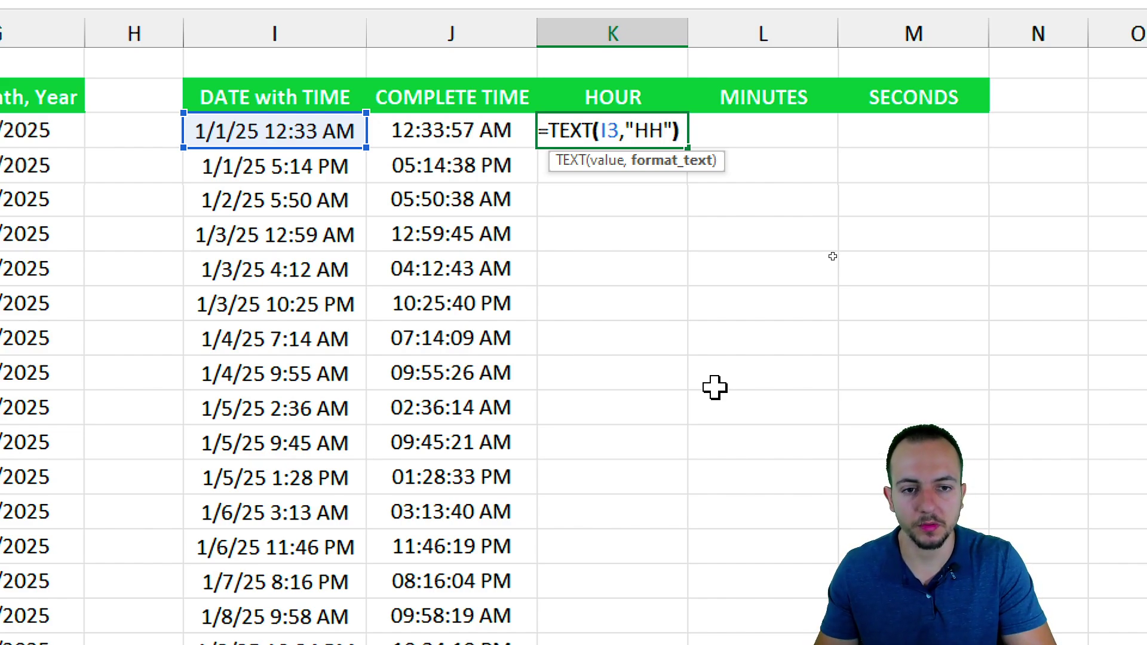
key(Return)
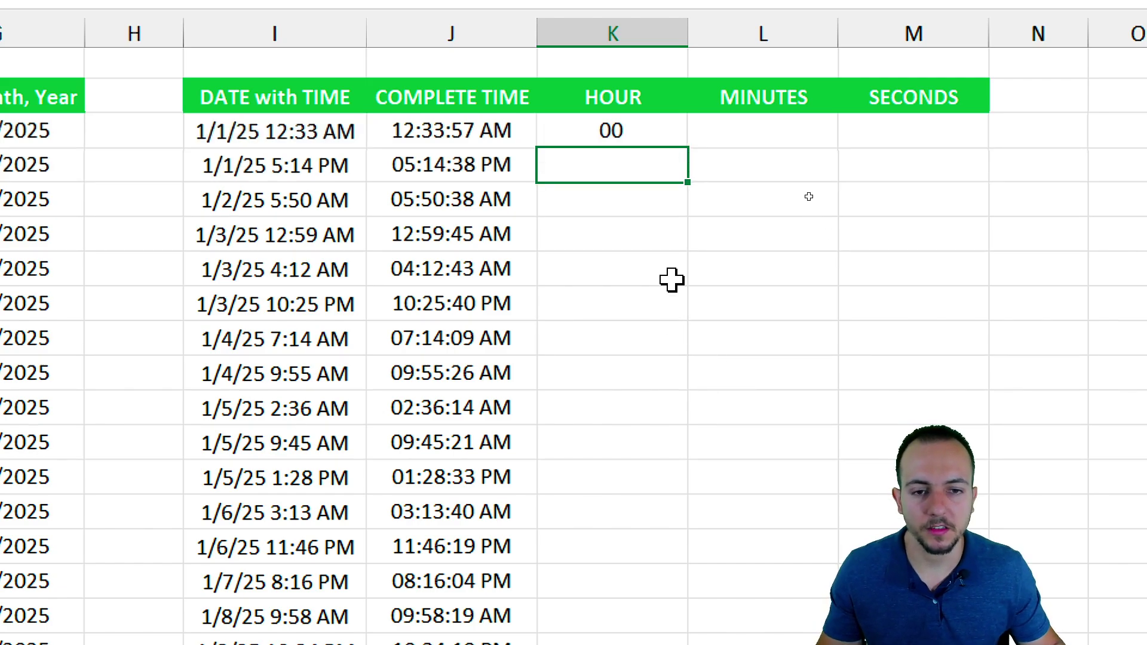
Step: Fill the K3 hour formula down the HOUR column and check the first few results
click(650, 125)
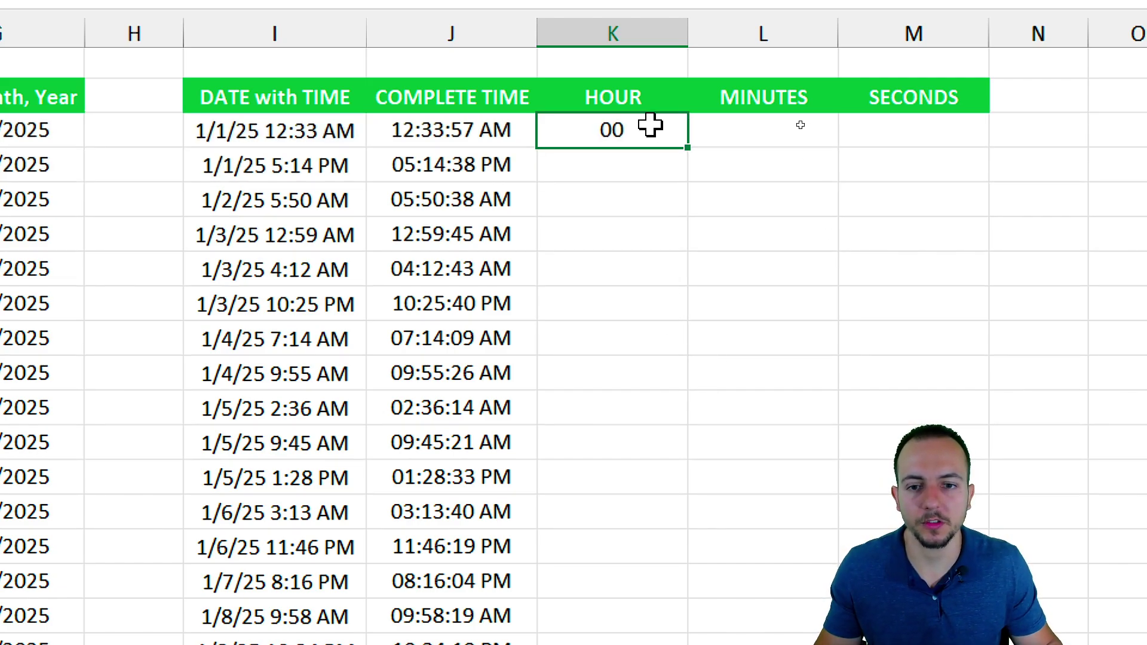
mouse_move(650, 119)
mouse_down()
mouse_move(583, 148)
mouse_move(633, 113)
mouse_up()
drag(631, 245, 630, 177)
drag(617, 197, 644, 197)
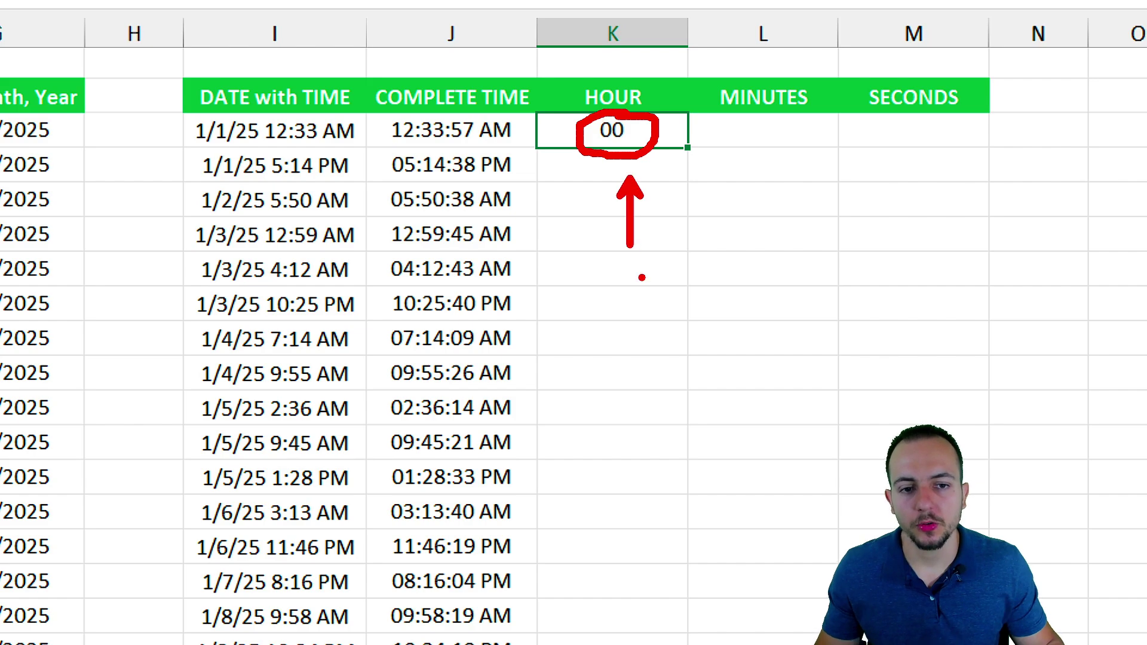
key(Escape)
drag(688, 147, 691, 570)
click(655, 117)
click(655, 156)
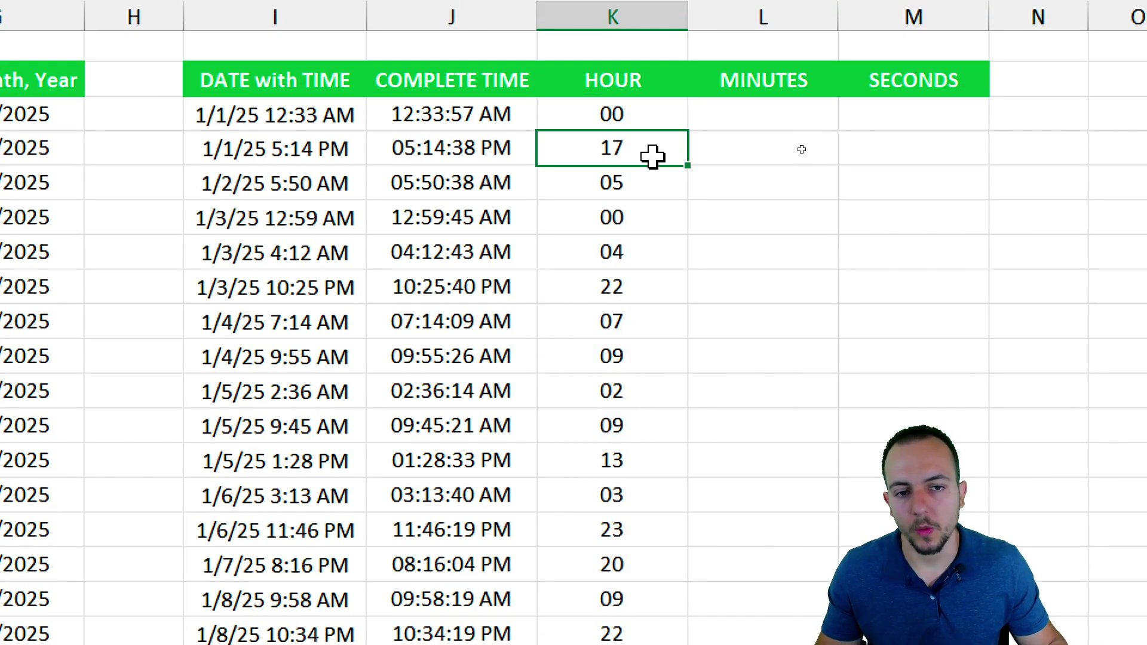
click(655, 185)
click(653, 215)
click(653, 243)
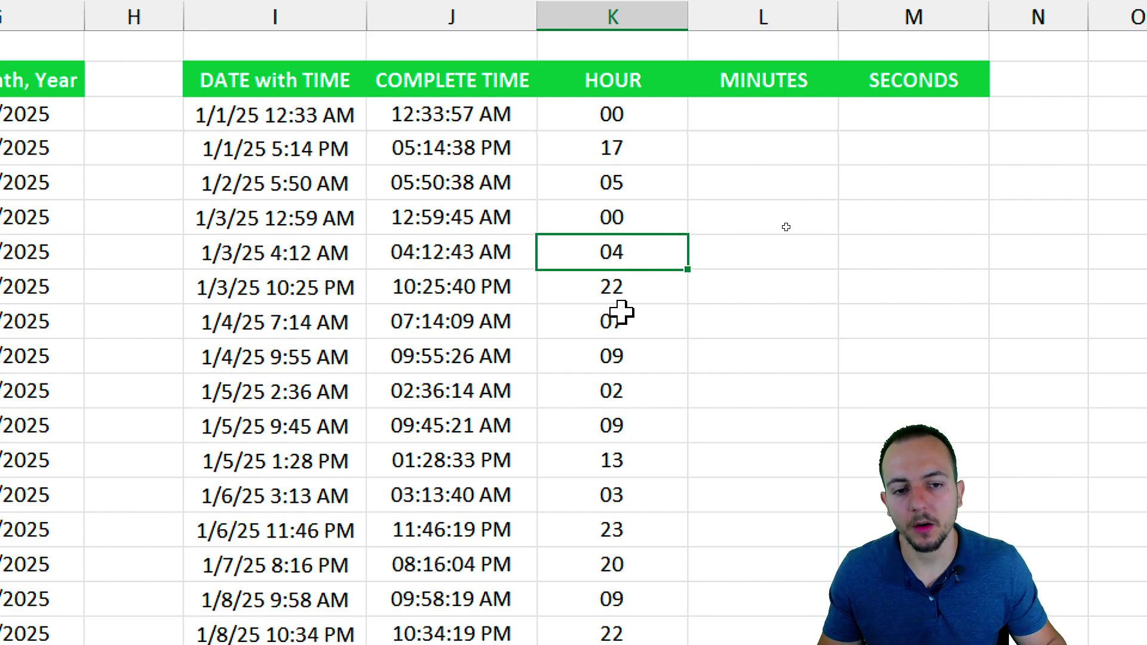
click(622, 312)
click(646, 146)
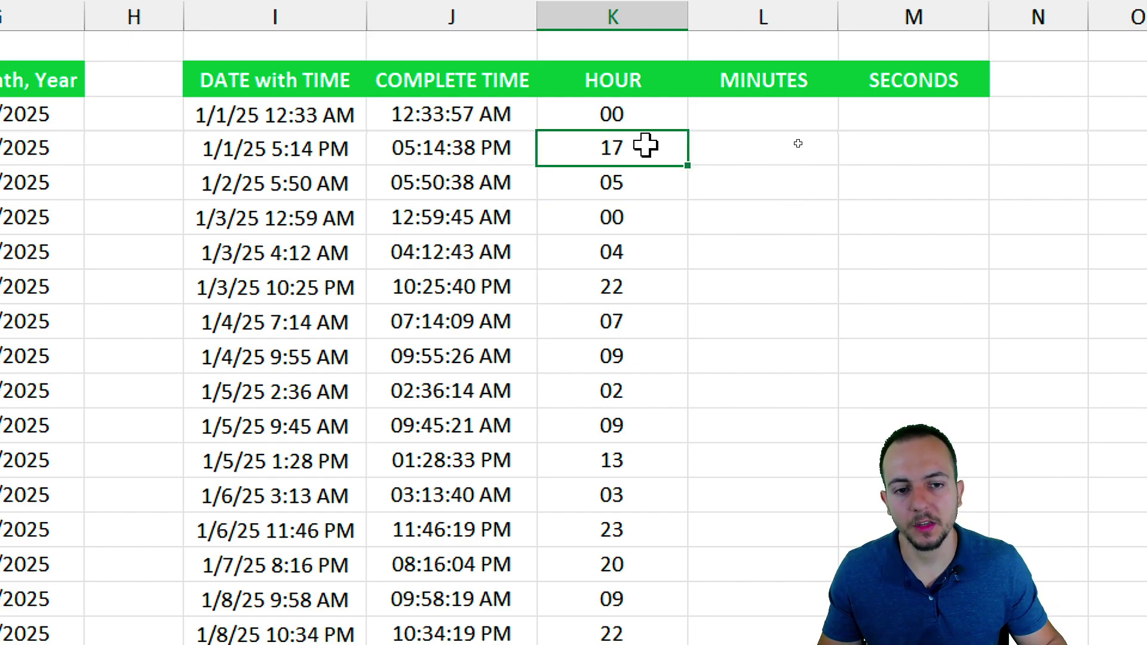
Step: Add the AM/PM marker to the K3 formula so it reads =TEXT(I3,"HH AM/PM")
double_click(652, 116)
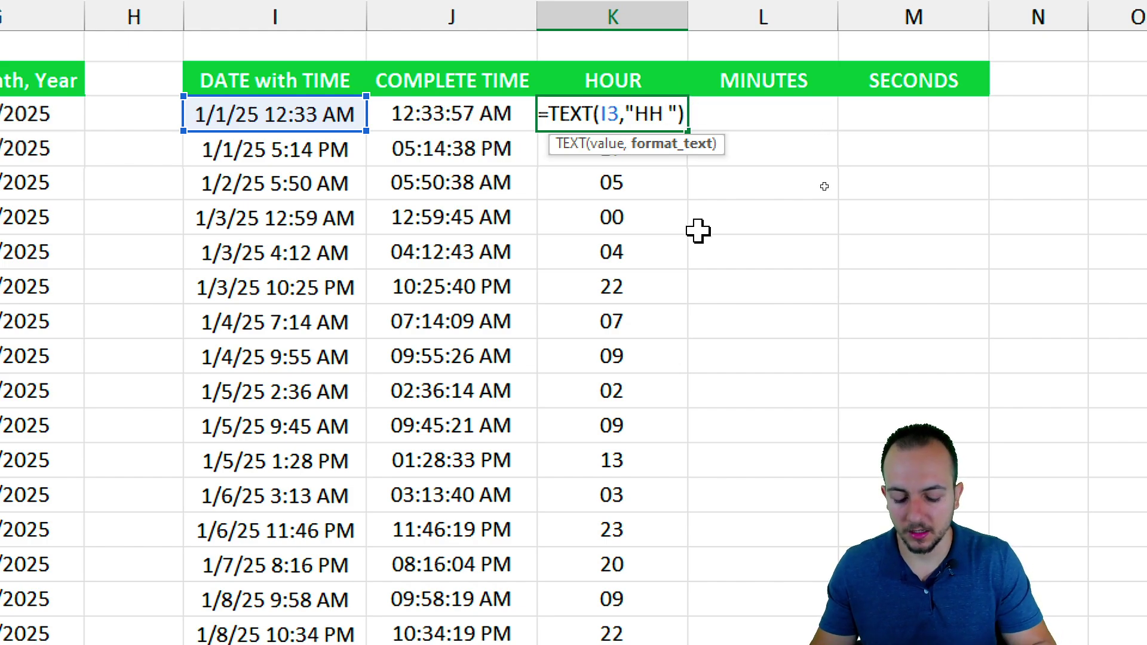
text(AM/)
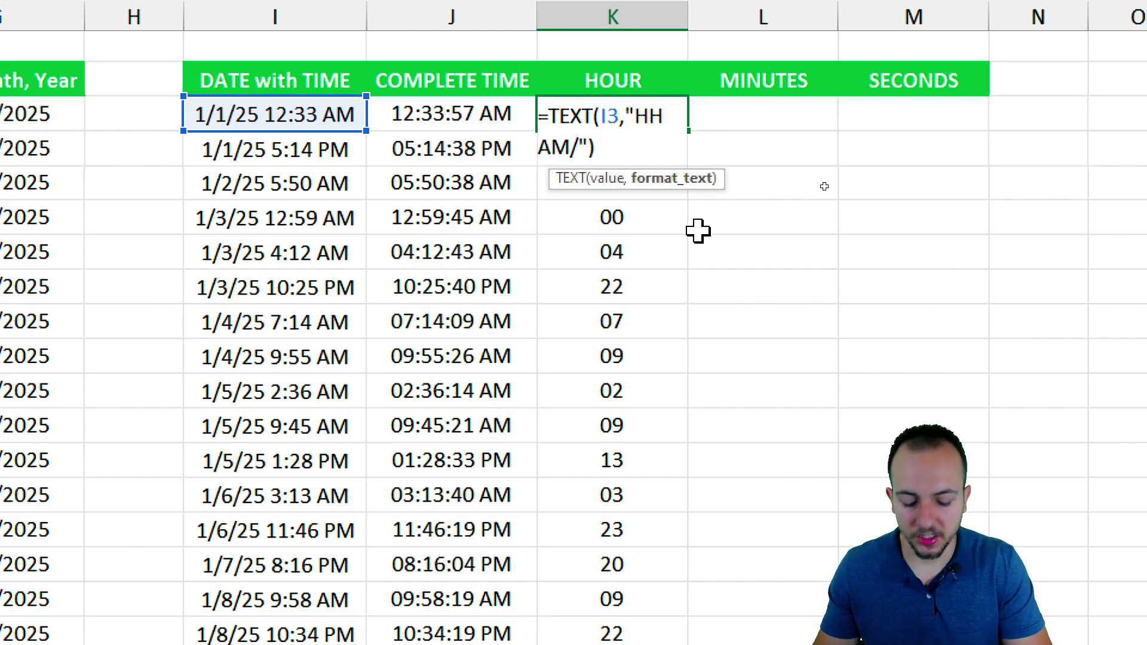
text(PM)
key(Return)
Step: Fill the revised AM/PM hour formula down to the last row of the HOUR column
click(664, 109)
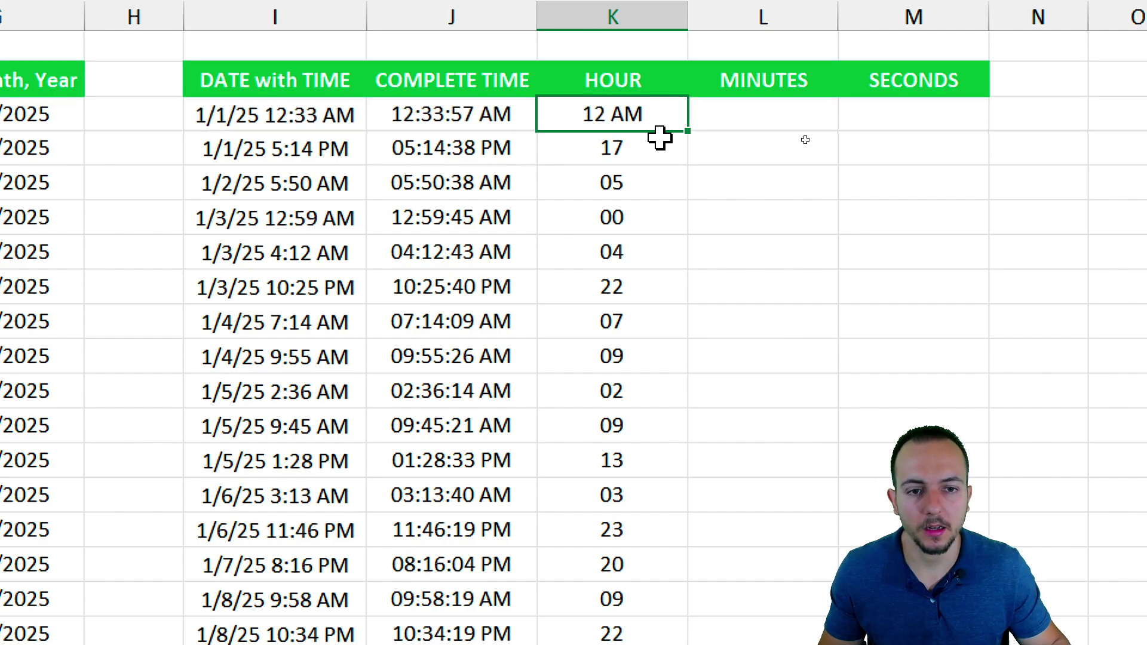
mouse_move(688, 129)
mouse_down()
mouse_move(635, 561)
mouse_move(622, 558)
mouse_up()
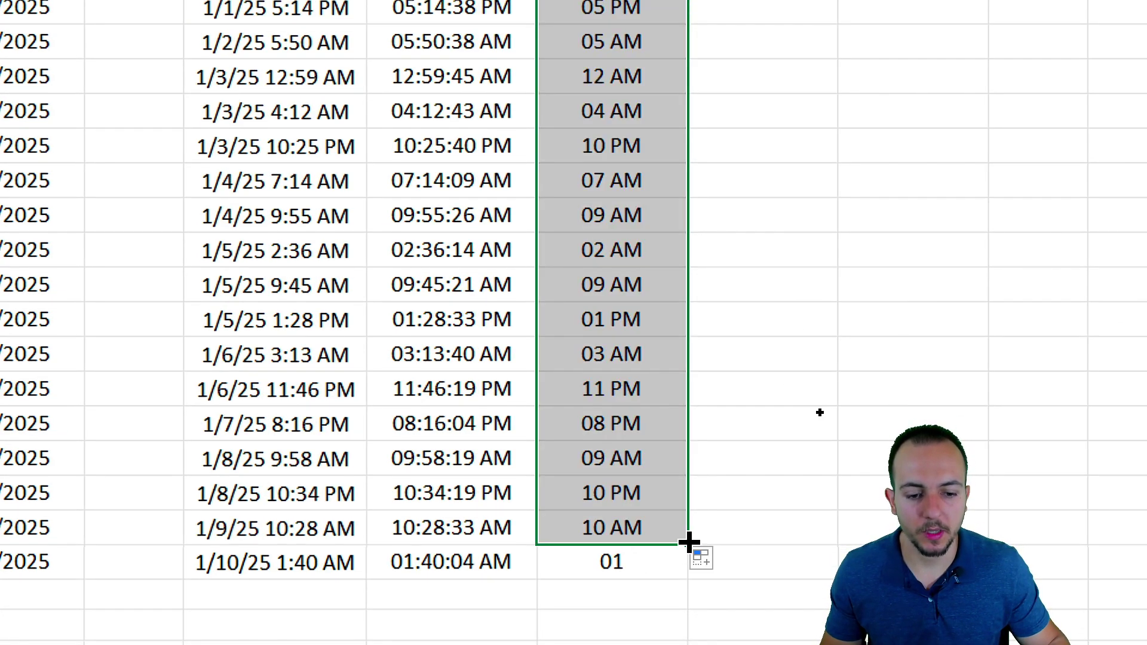
drag(689, 542, 683, 558)
click(606, 6)
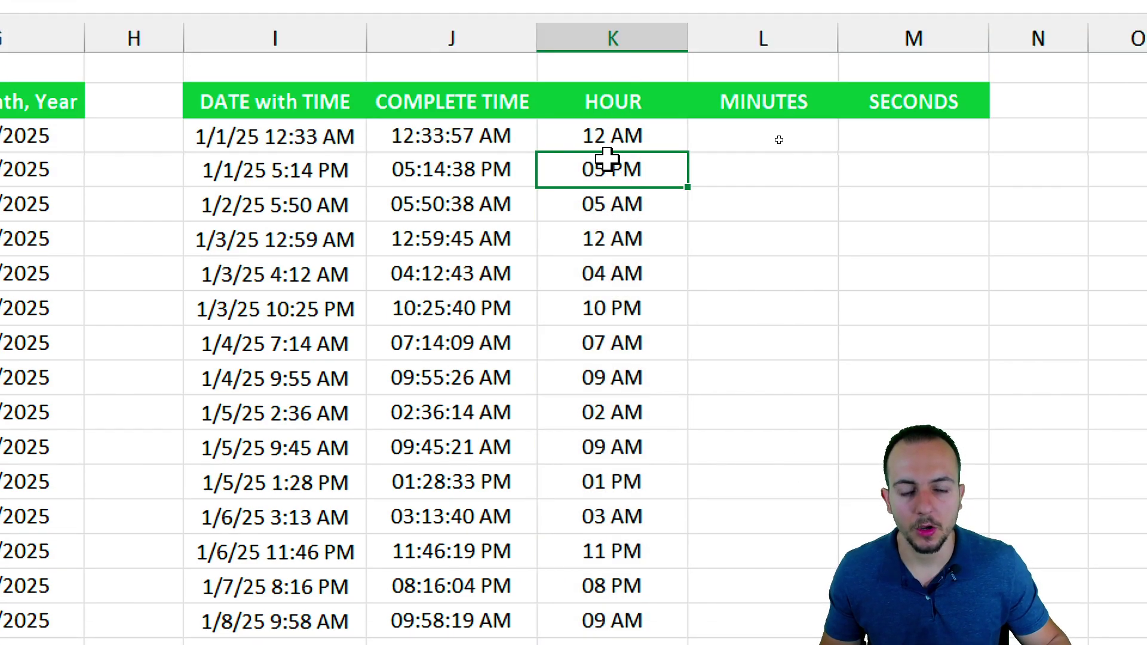
Step: Try =HOUR(I3) in K3, fill it down through K7, and undo both changes
key(Up)
text(=HOUR()
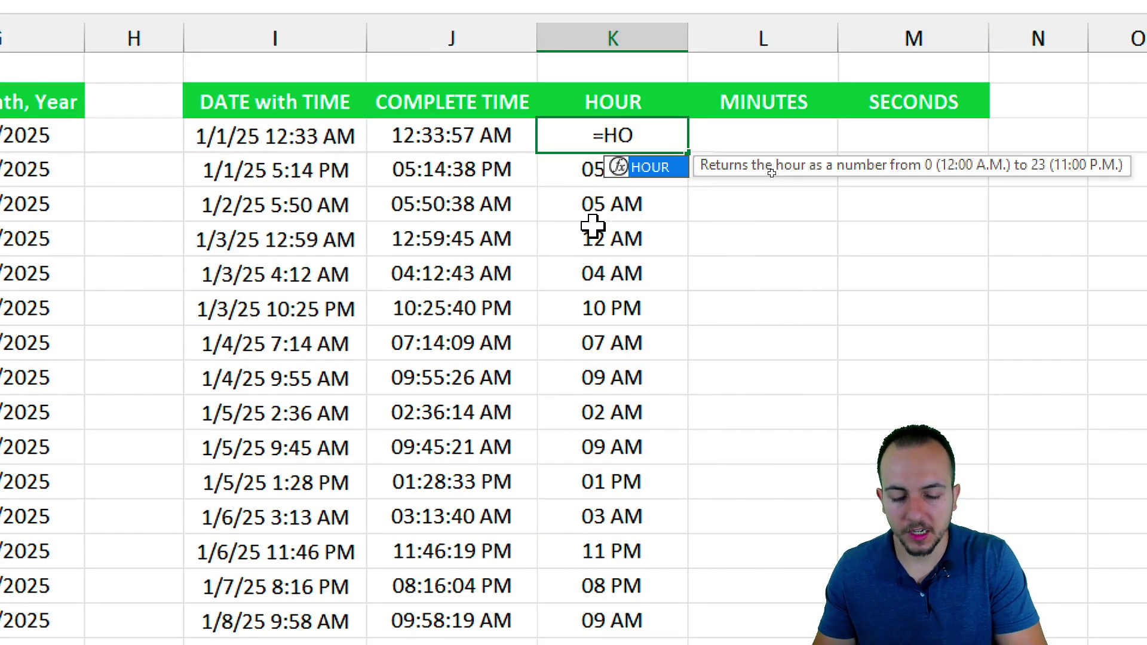
click(323, 120)
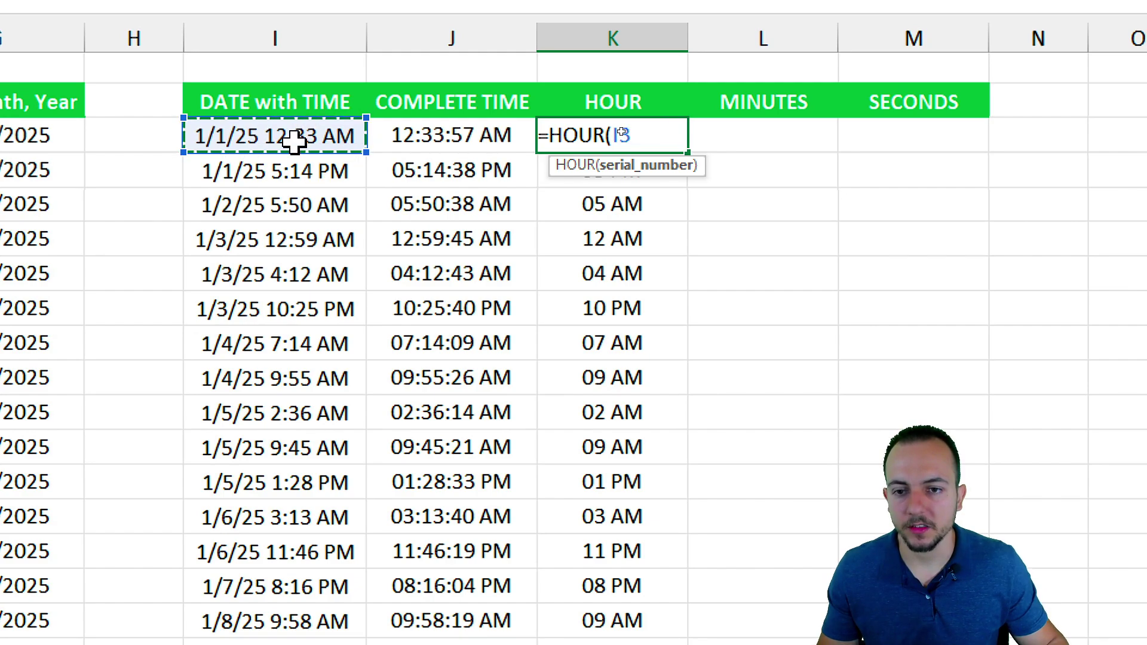
key(Return)
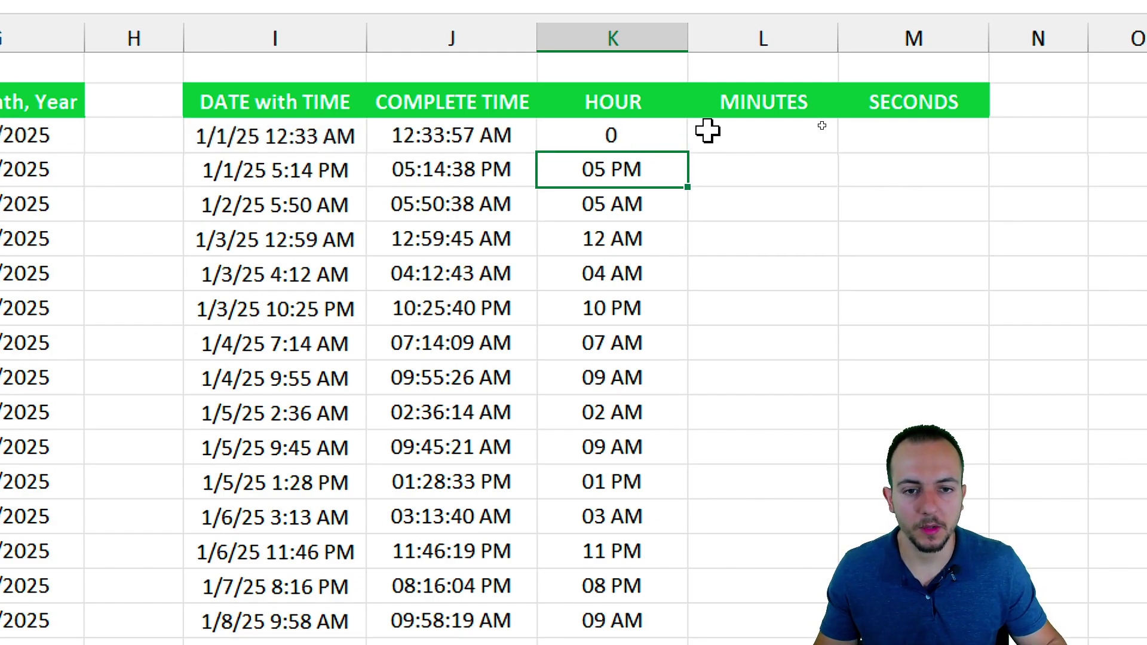
click(673, 130)
drag(687, 152, 679, 287)
click(627, 172)
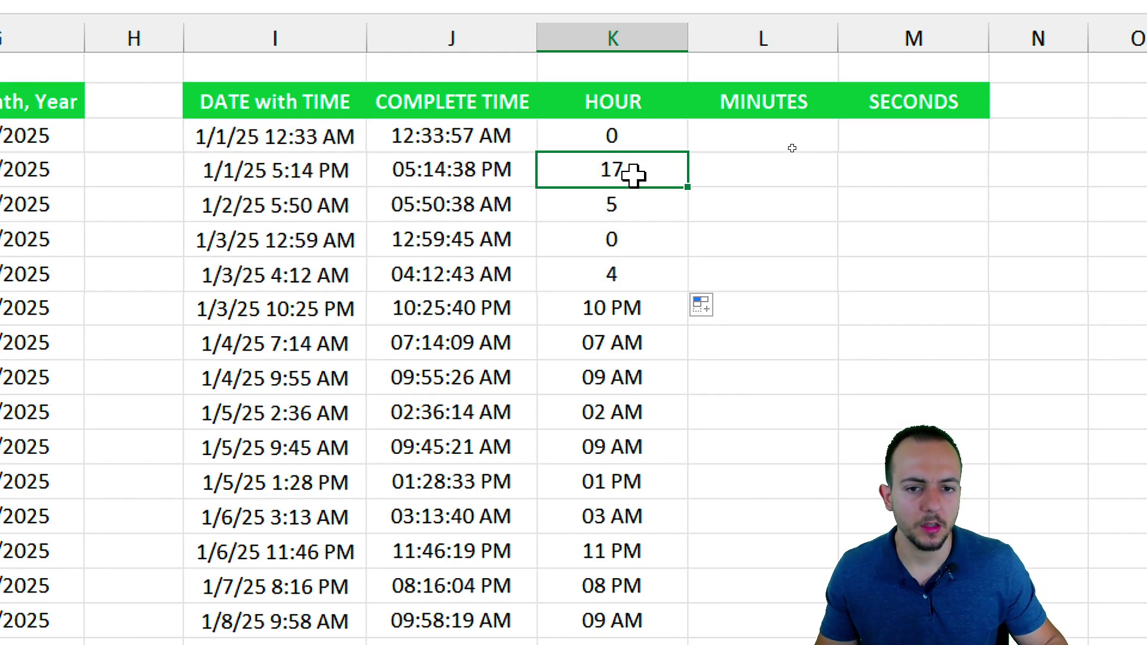
key(ctrl+z)
key(ctrl+z)
Step: Try =MINUTE(I3) in L3 under MINUTES, and clear the cell again
key(Right)
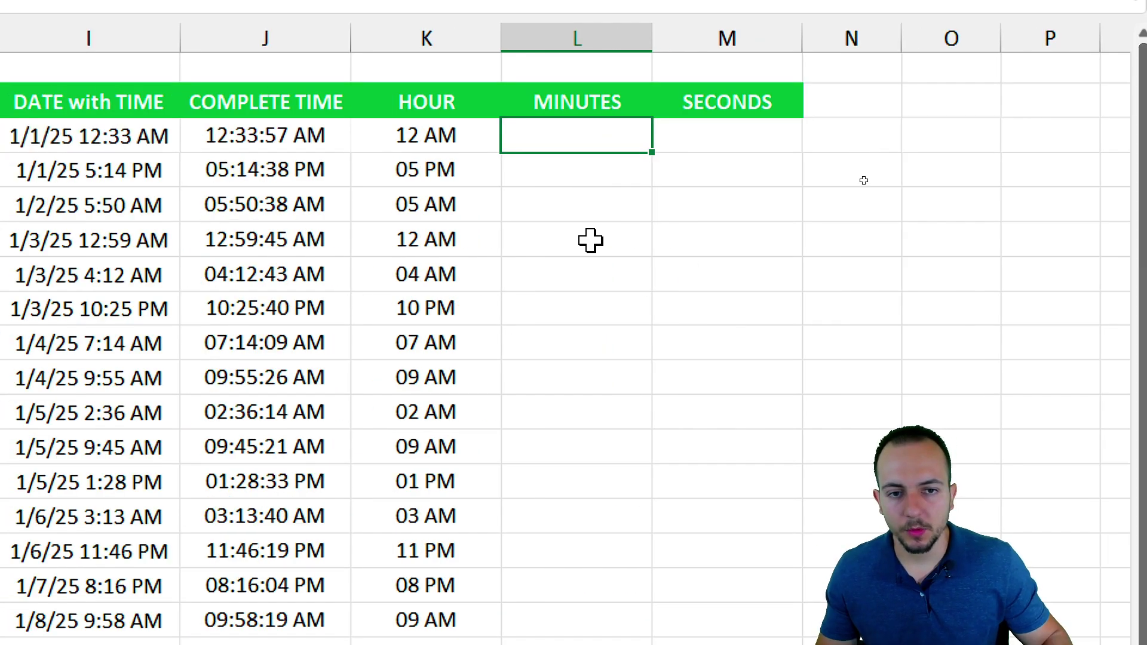
text(=MINU)
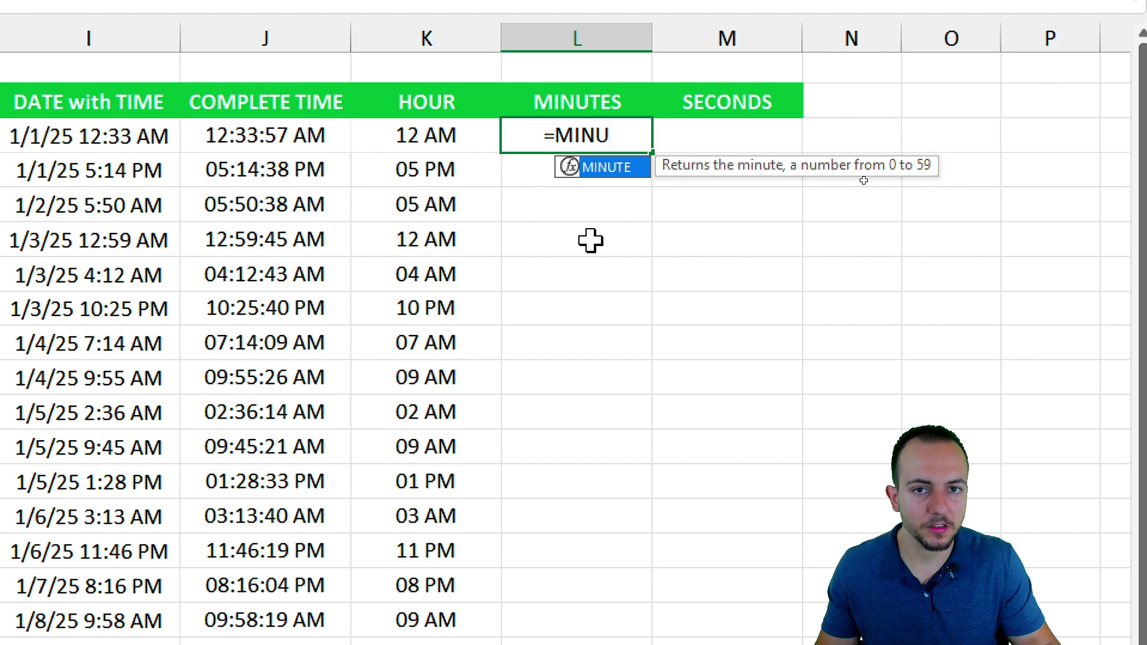
key(Tab)
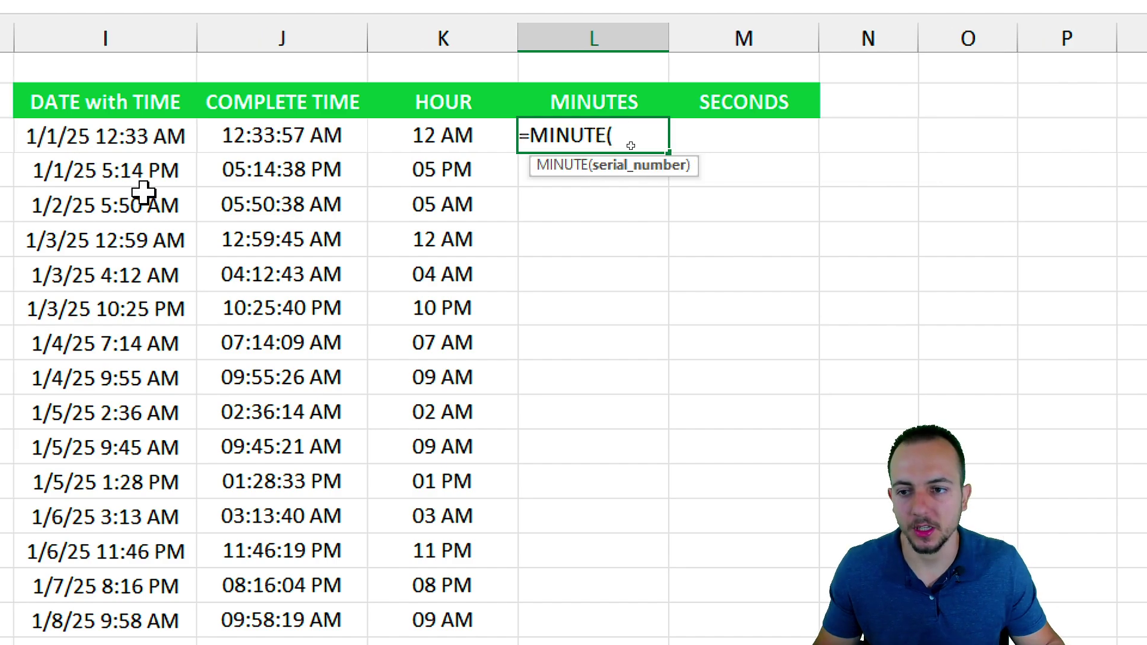
click(119, 136)
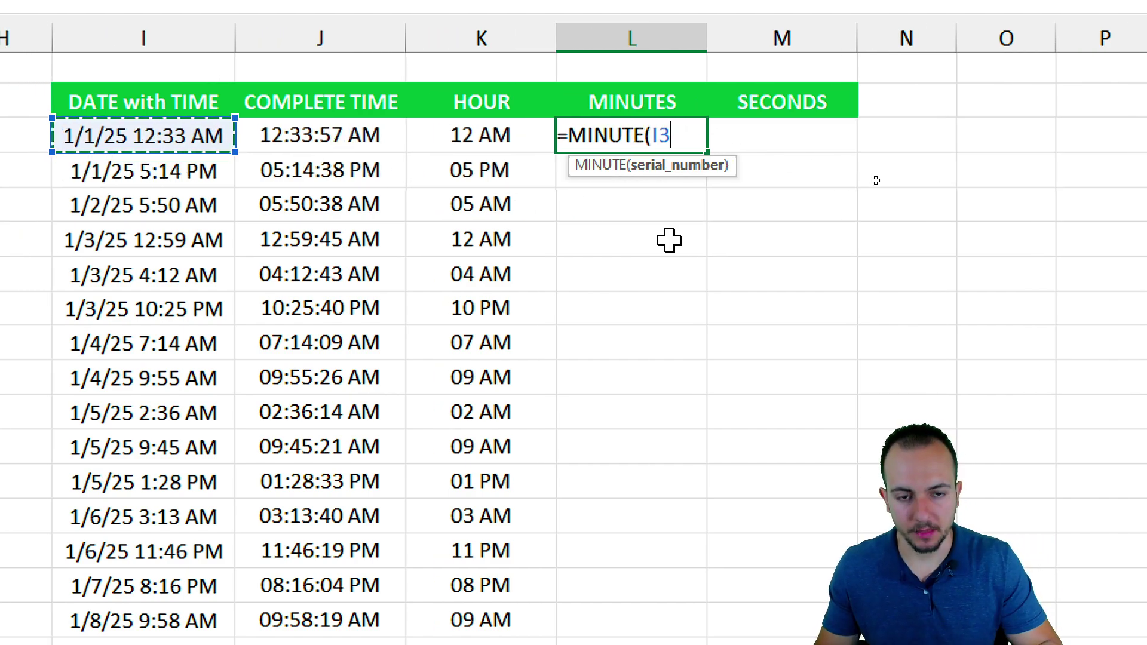
key(Return)
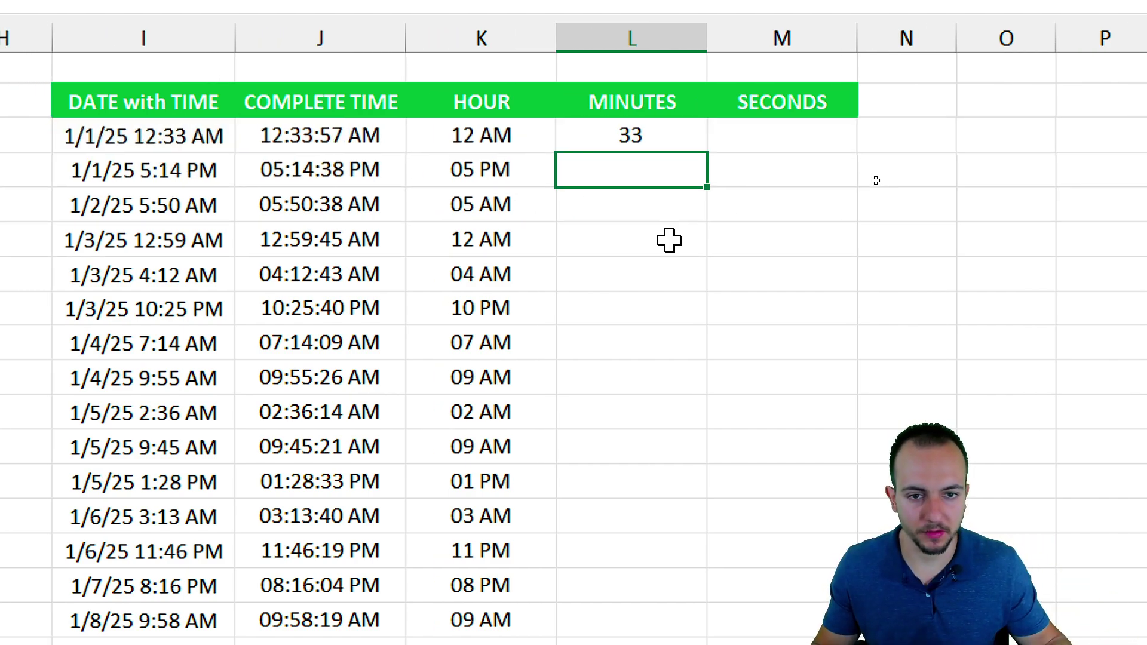
key(Up)
key(Delete)
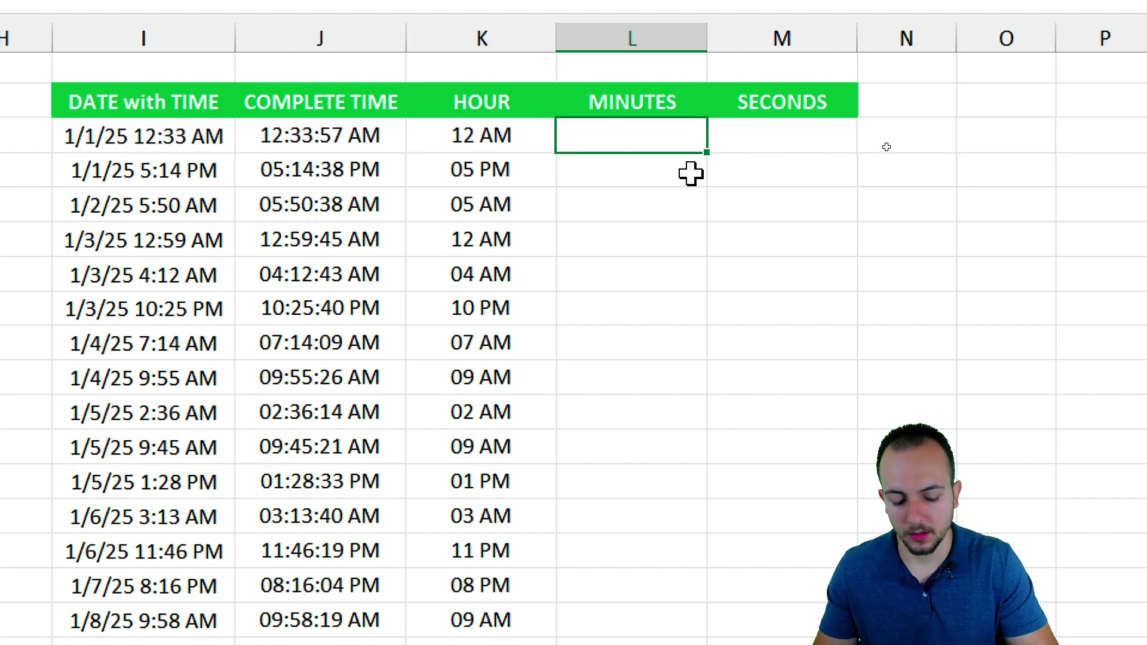
Step: Enter =TEXT(I3,"MM") in L3 under MINUTES
text(=TEXT()
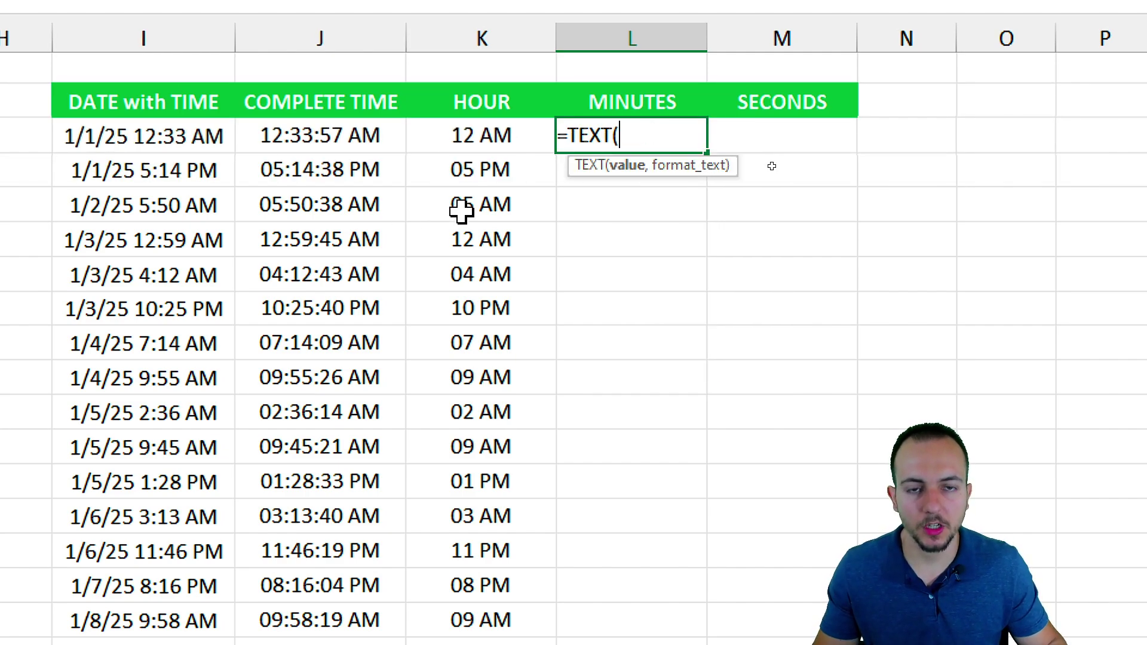
click(179, 135)
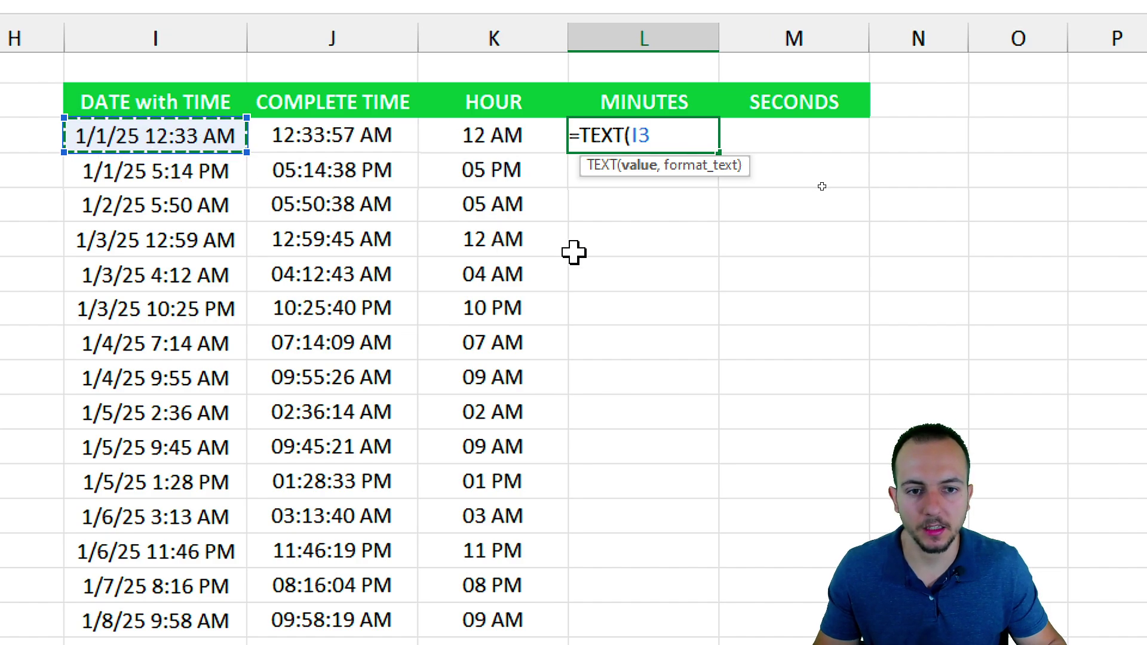
text(,")
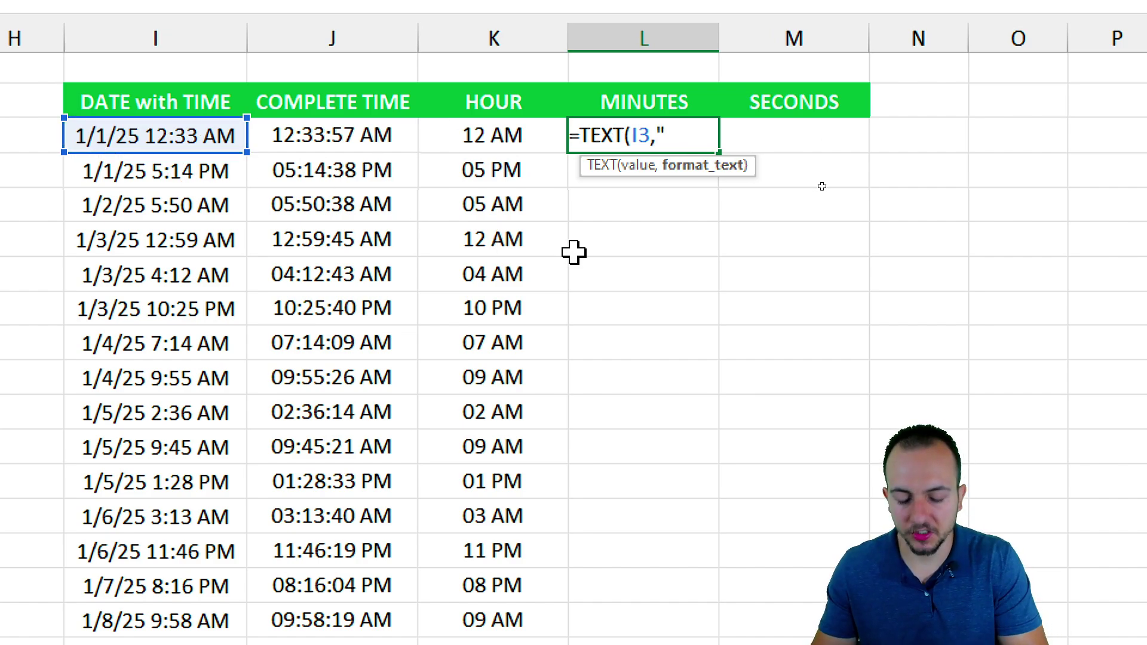
text(MM)
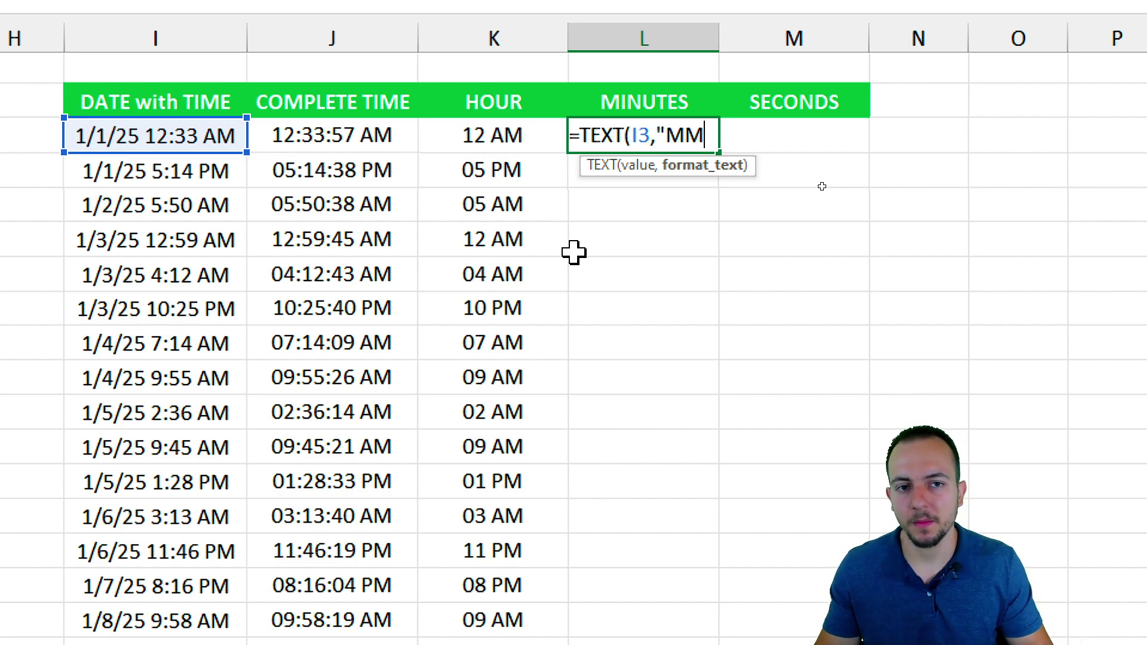
text("))
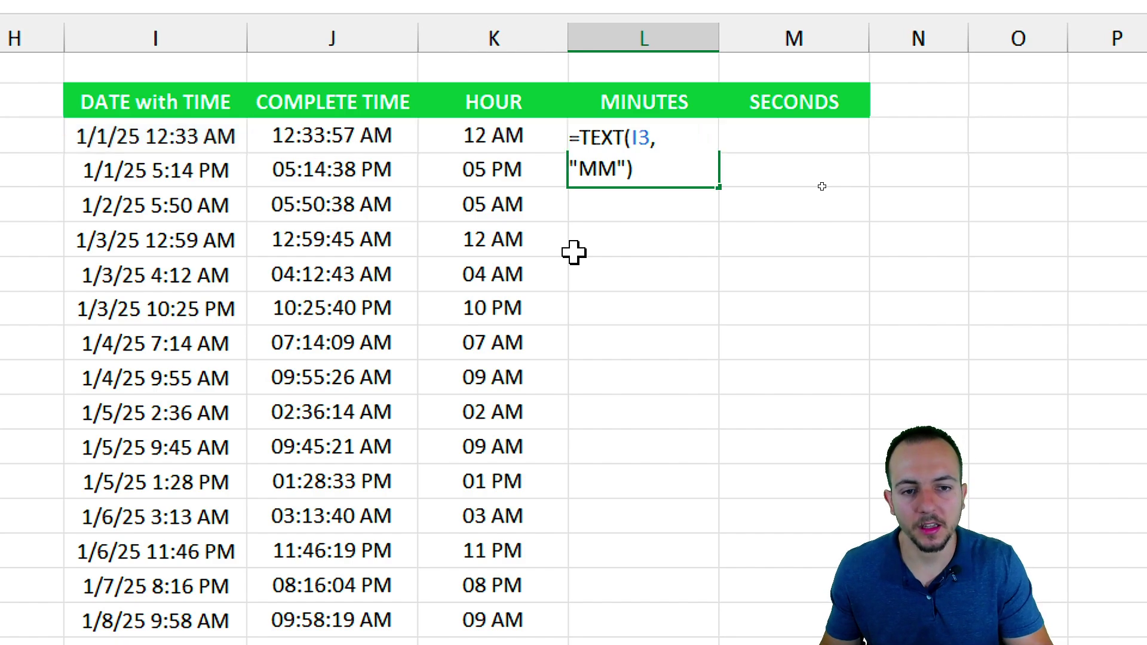
key(Return)
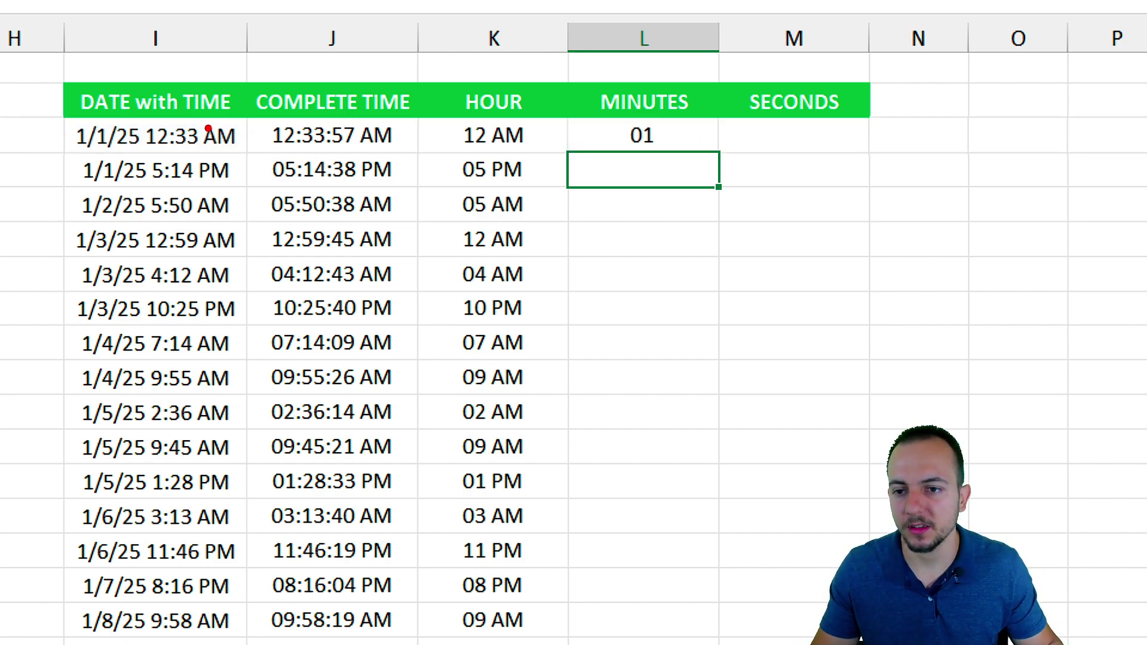
Step: Compare the L3 result with the minutes and the month shown in I3
drag(167, 112, 209, 151)
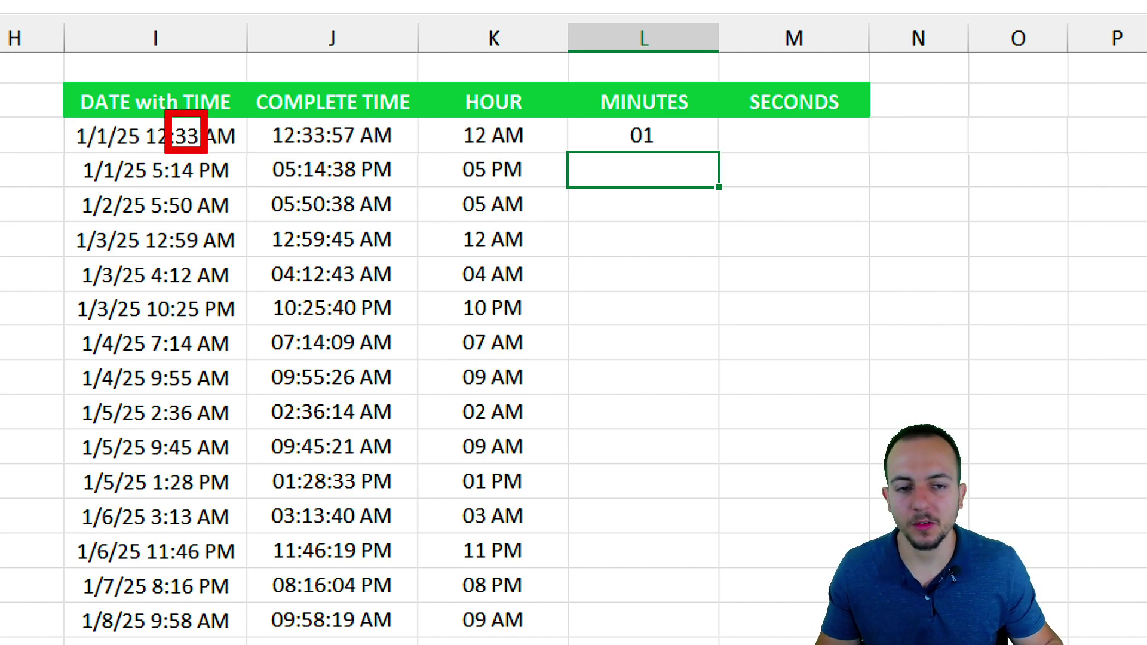
mouse_move(636, 115)
mouse_down()
mouse_move(643, 172)
mouse_move(588, 124)
mouse_up()
mouse_move(80, 113)
mouse_down()
mouse_move(69, 122)
mouse_move(100, 115)
mouse_up()
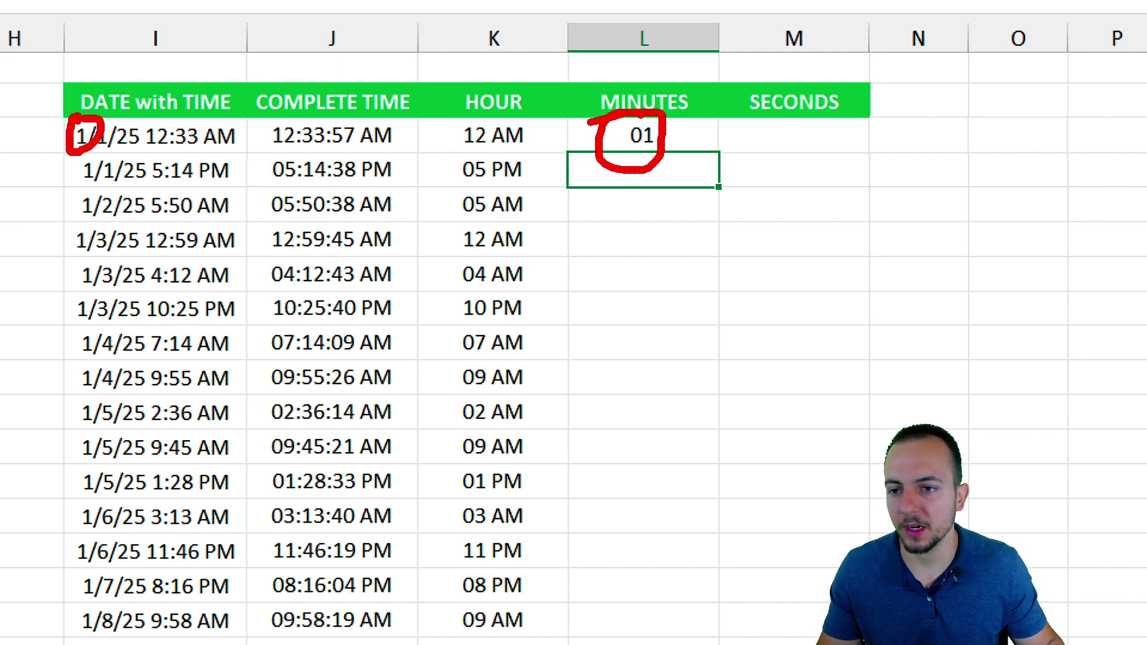
Step: Mark the time portion of I3 to compare its minutes with the L3 result
drag(179, 112, 216, 166)
drag(216, 169, 296, 248)
drag(238, 173, 221, 187)
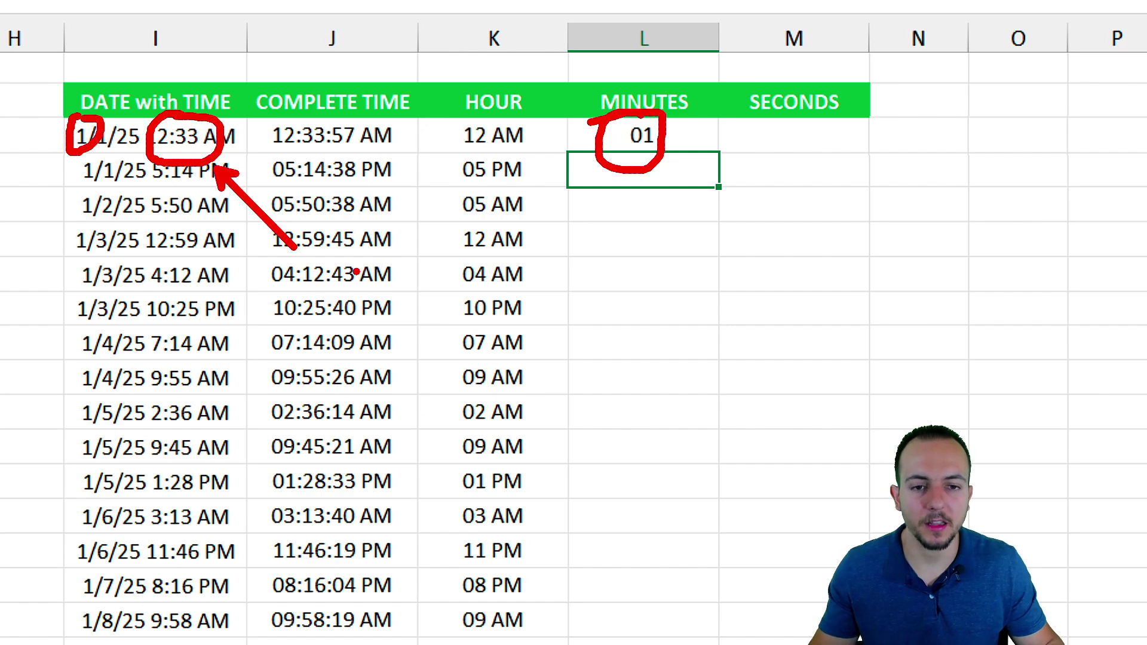
key(Escape)
Step: Replace the L3 formula with =MINUTE(I3) and fill it down the MINUTES column through L20
key(Up)
text(=MI)
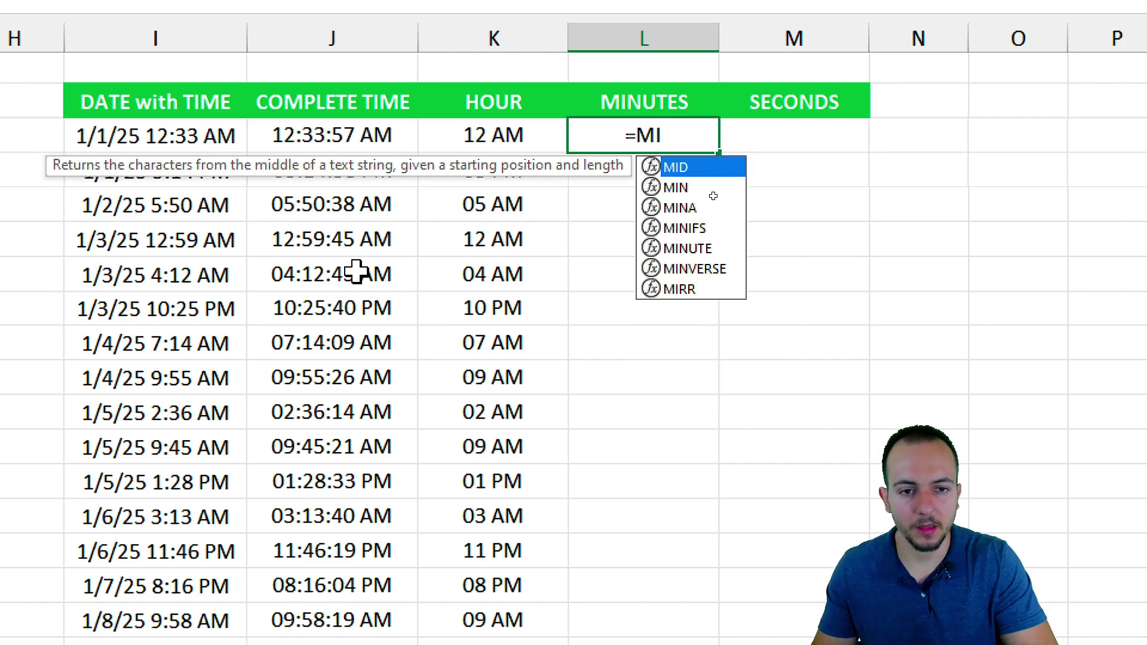
text(NU)
key(BackSpace)
text(NU)
key(Tab)
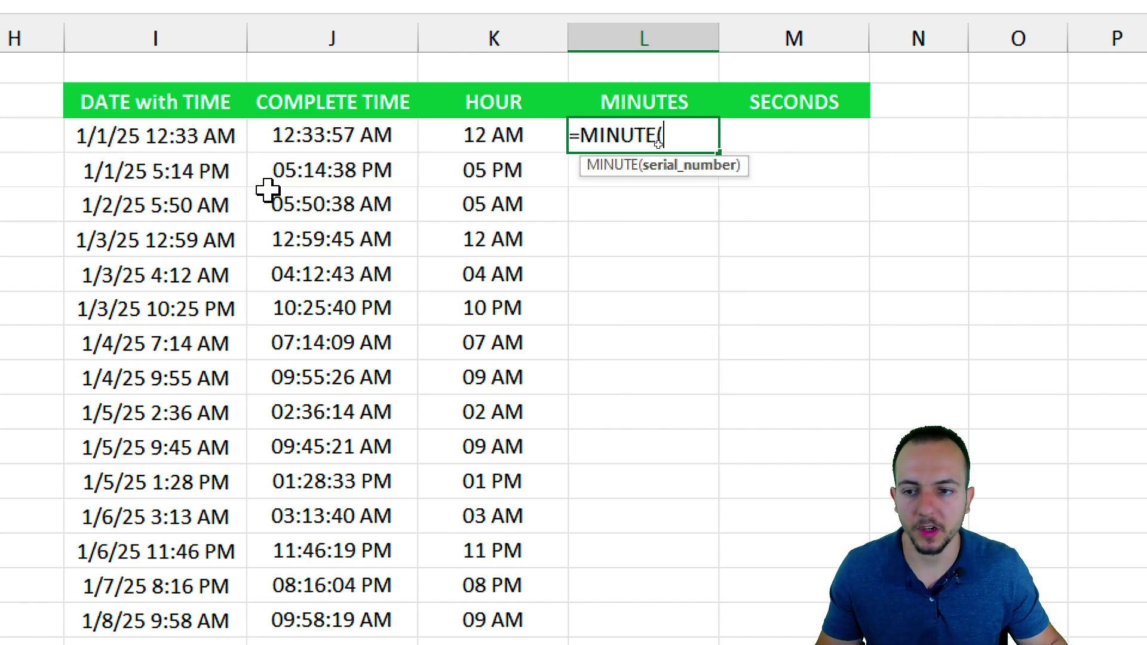
click(194, 133)
key(Return)
click(707, 136)
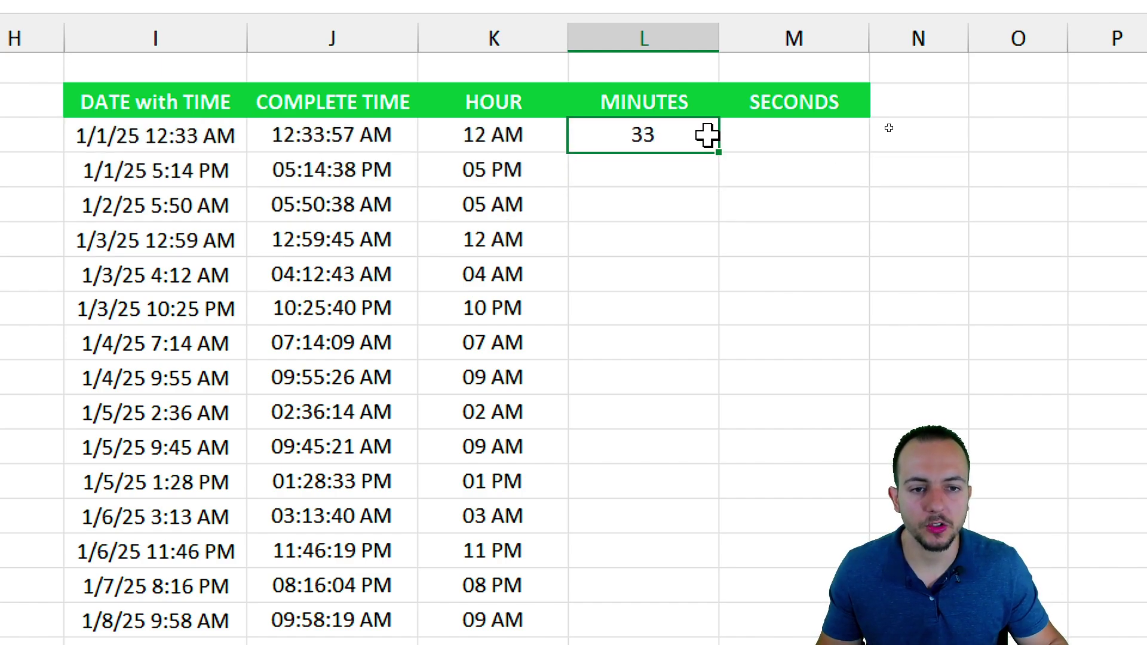
drag(717, 154, 718, 515)
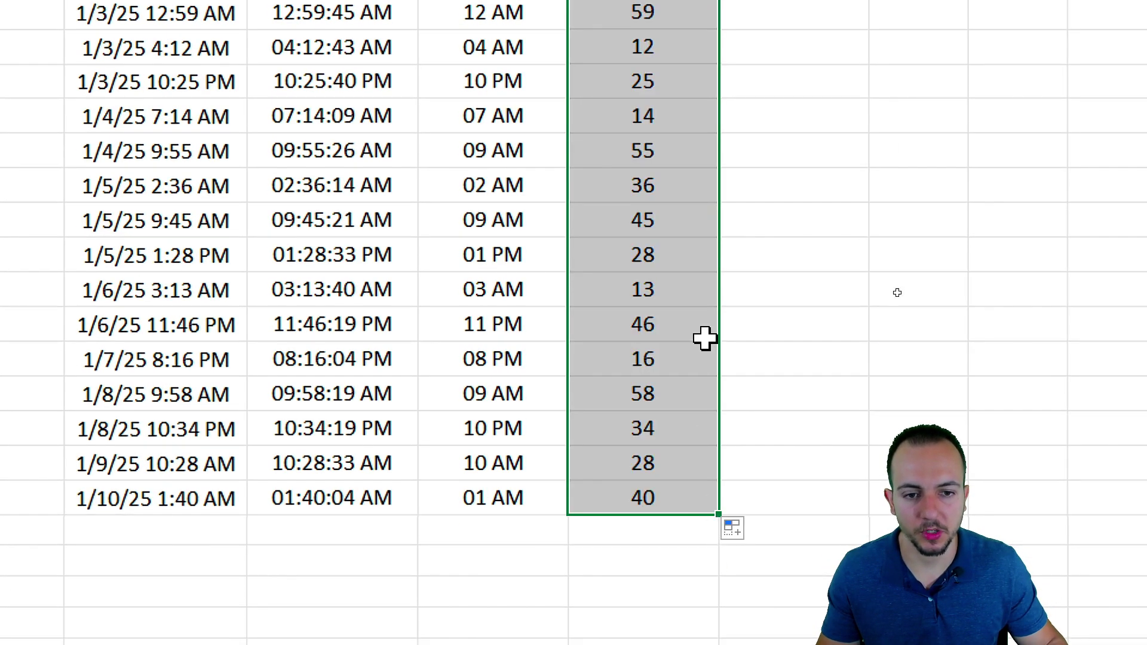
Step: Enter =SECOND(I3) in M3 under SECONDS
click(806, 117)
text(=)
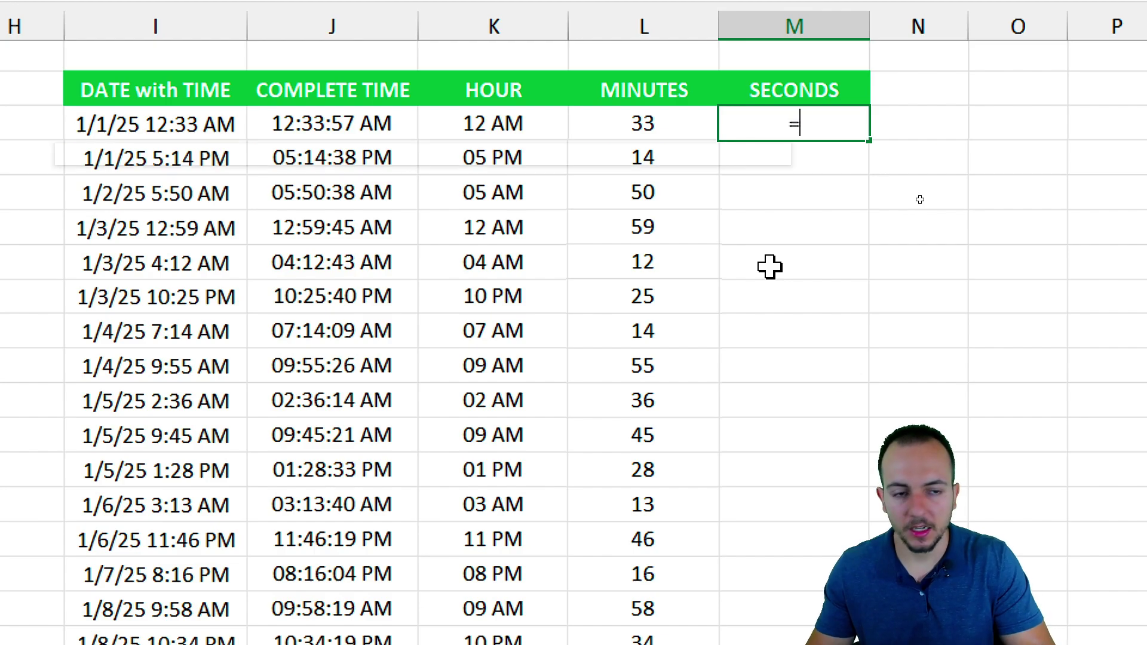
text(SEC)
key(Down)
key(Down)
key(Tab)
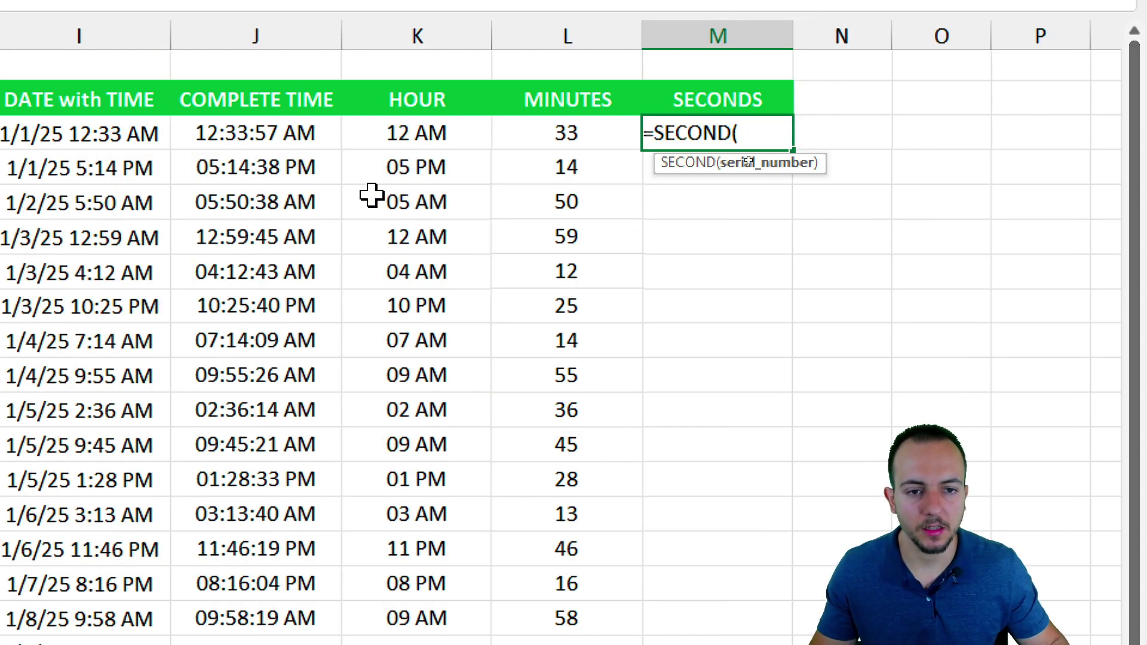
click(65, 133)
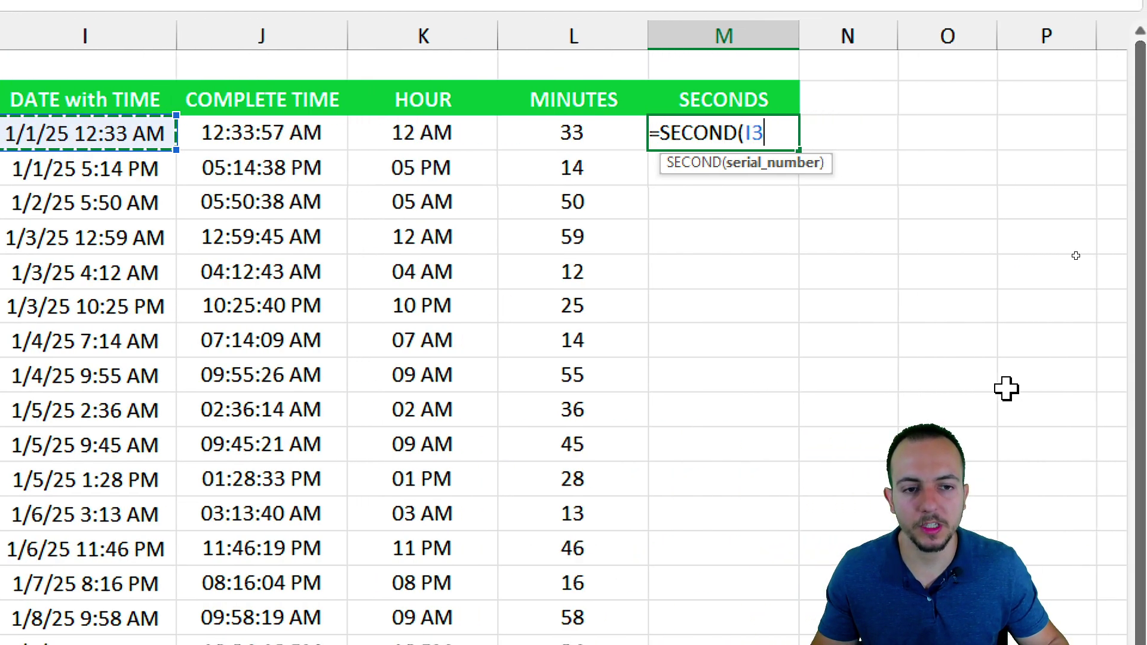
key(Return)
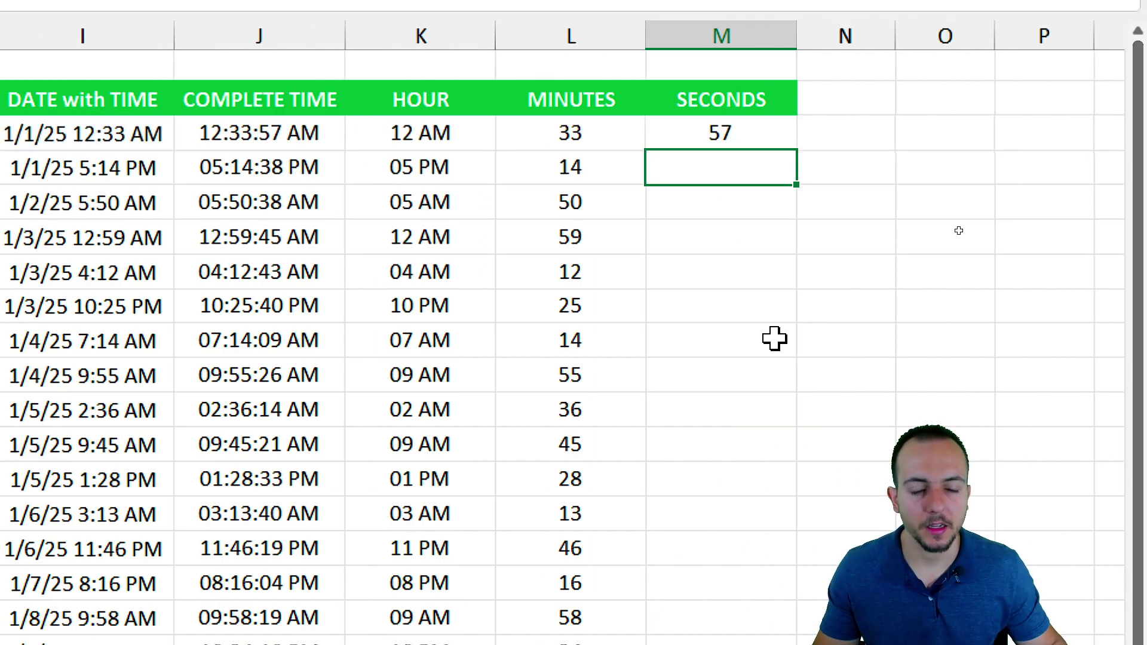
Step: Replace the M3 formula with a TEXT formula that returns the seconds of I3 as two digits
key(Up)
text(=TEX)
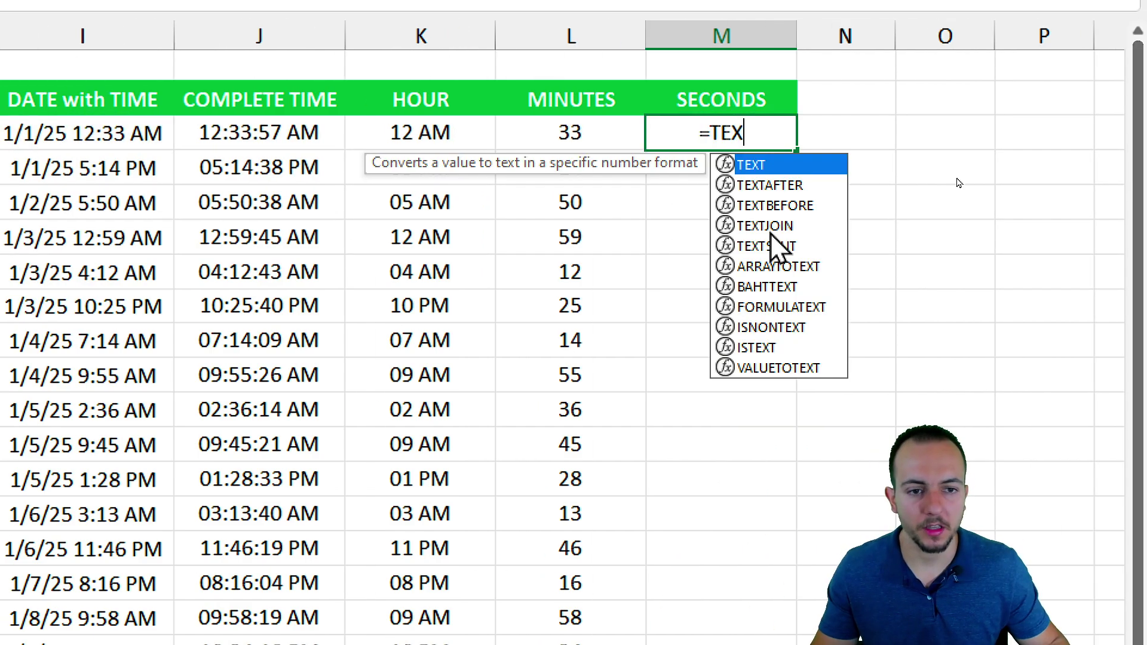
double_click(770, 169)
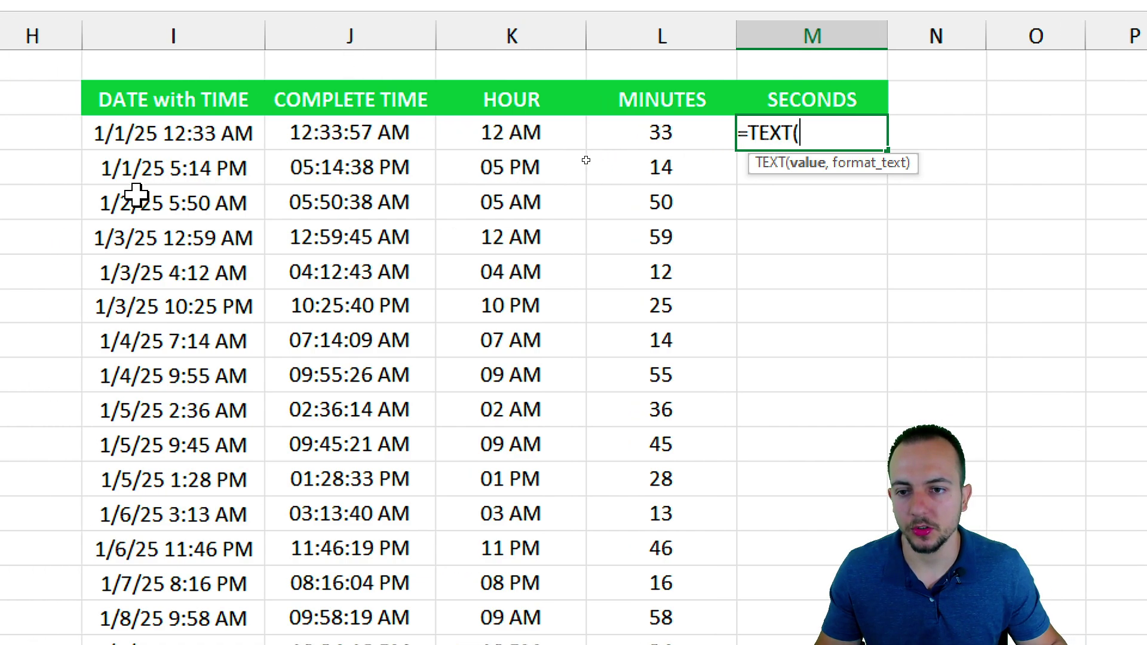
click(192, 139)
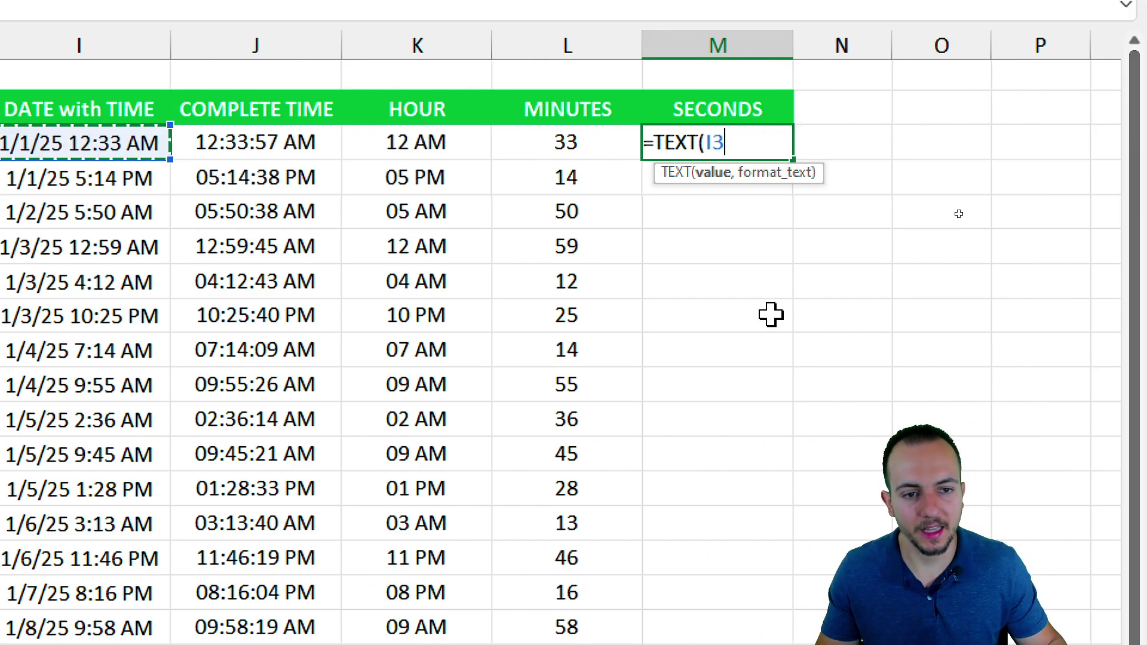
text(,"S)
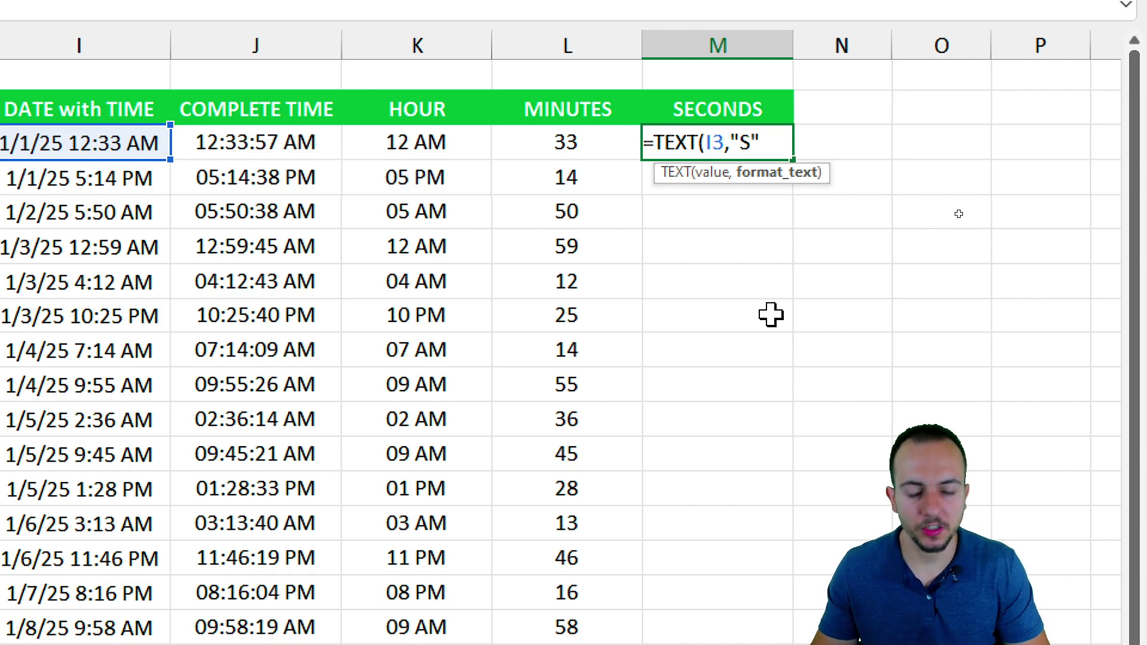
text("))
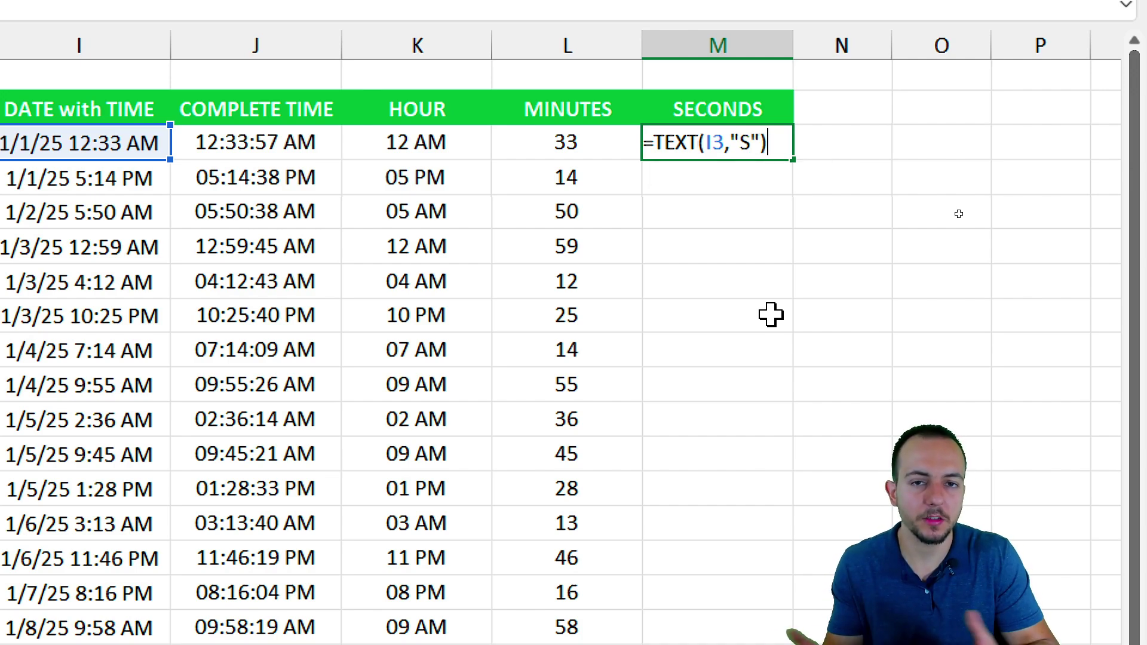
click(771, 143)
Step: Inspect the seconds in the full date-time value stored in I3, leaving the cell unedited
scroll(141, 225, left, 2)
click(230, 153)
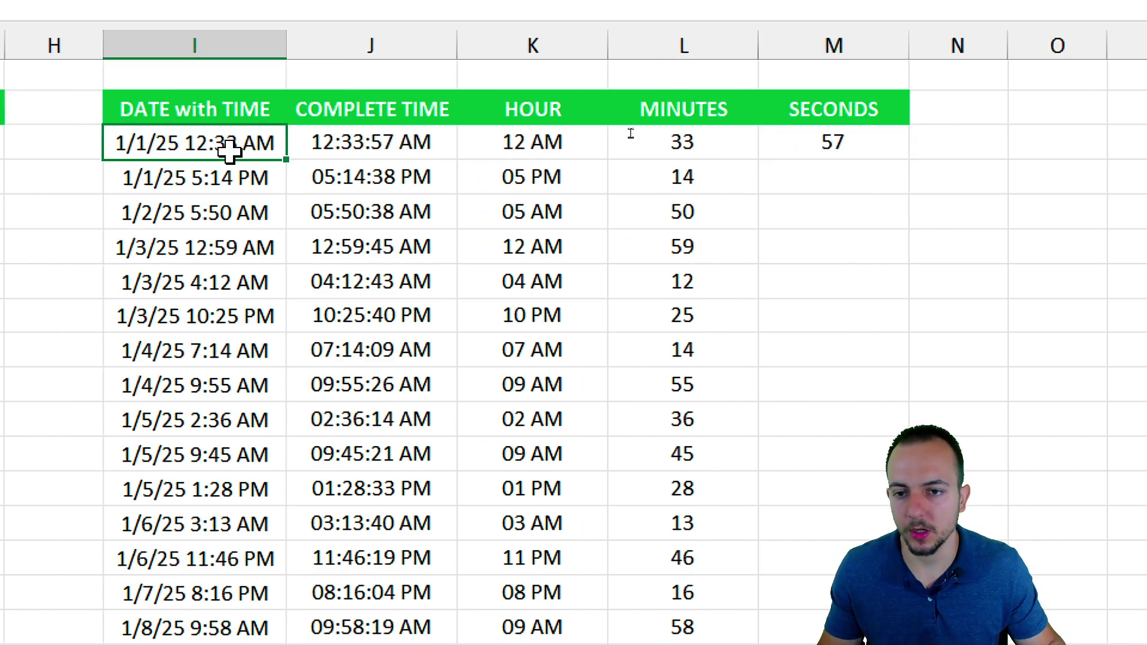
double_click(230, 153)
double_click(257, 147)
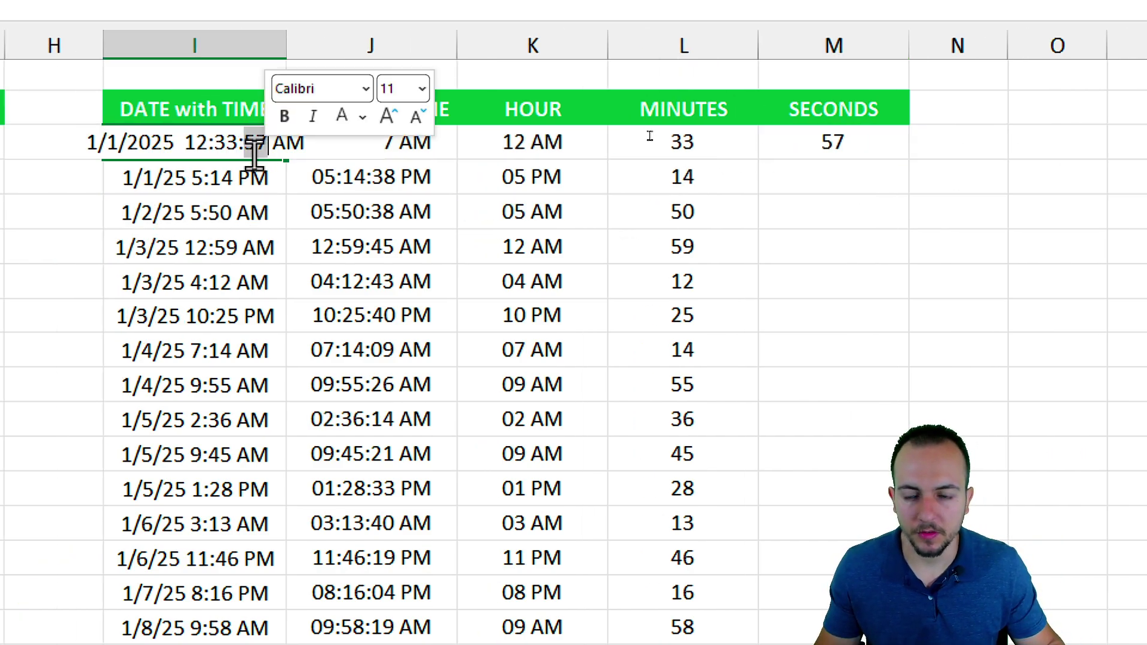
key(Escape)
Step: Fill the TEXT formula from M3 down the SECONDS column through M20
click(862, 152)
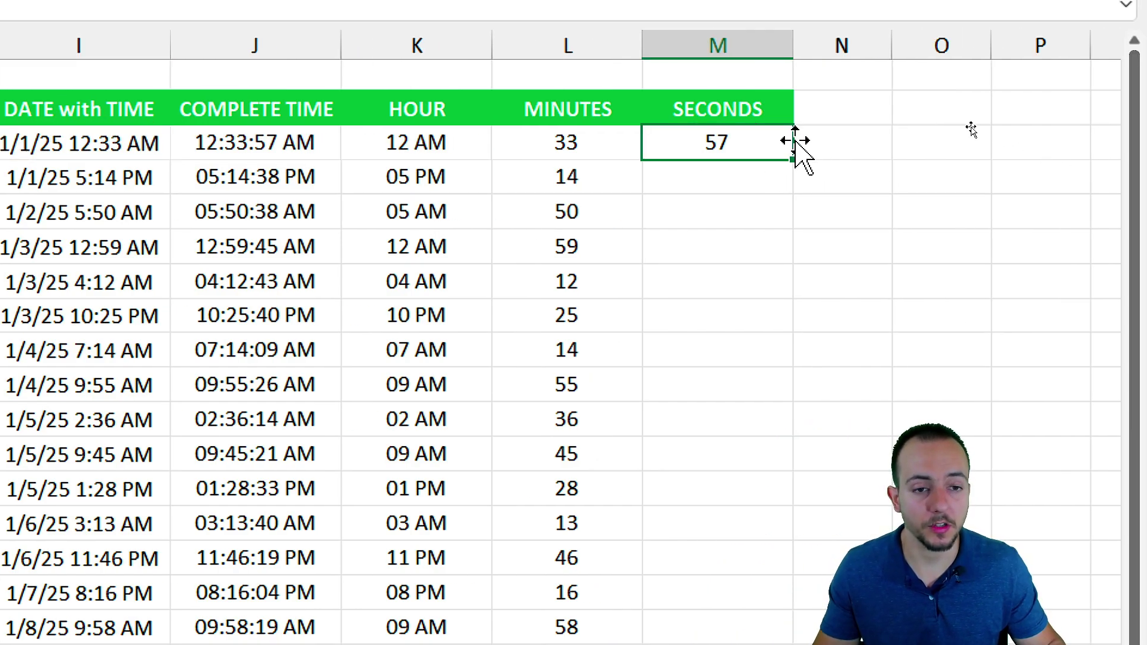
drag(792, 156, 780, 560)
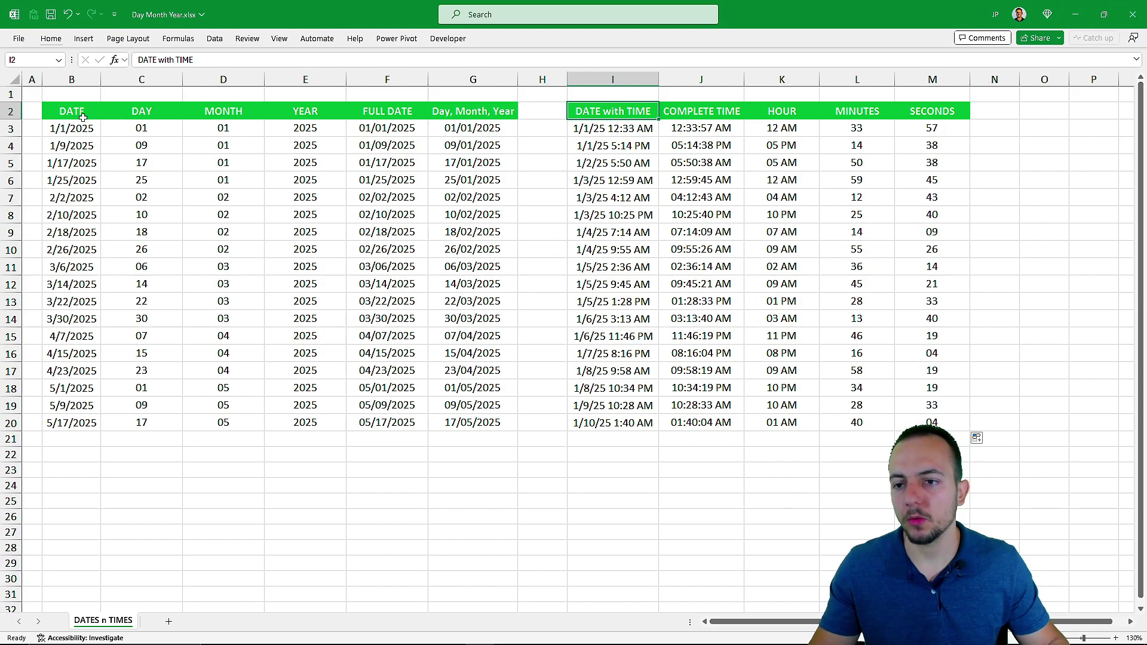
click(83, 117)
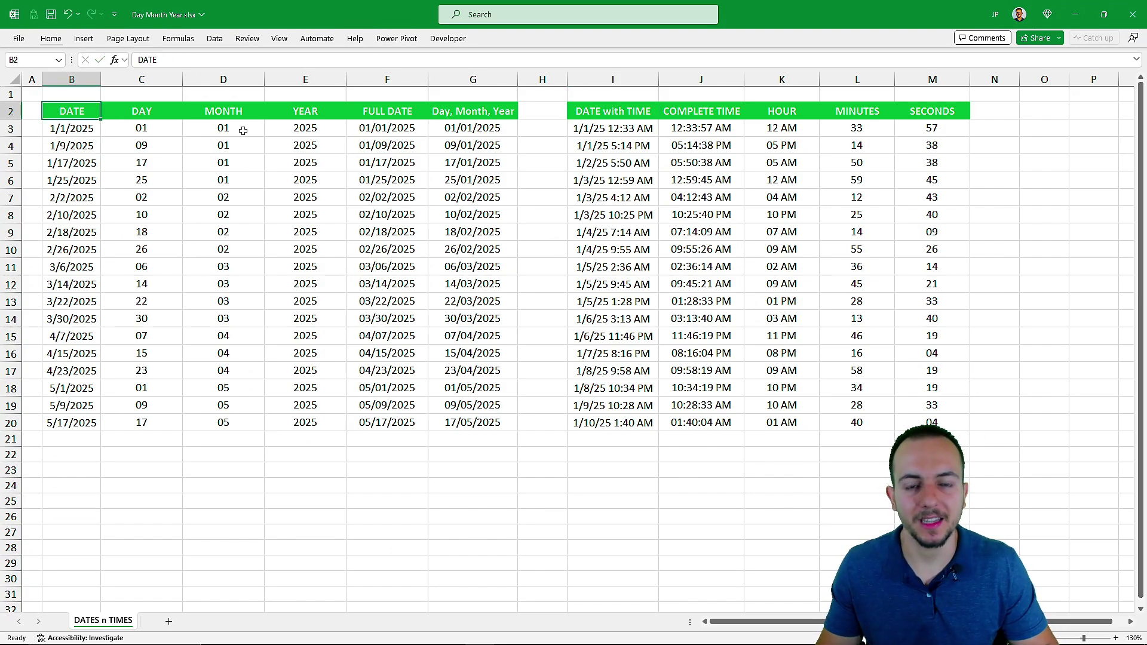